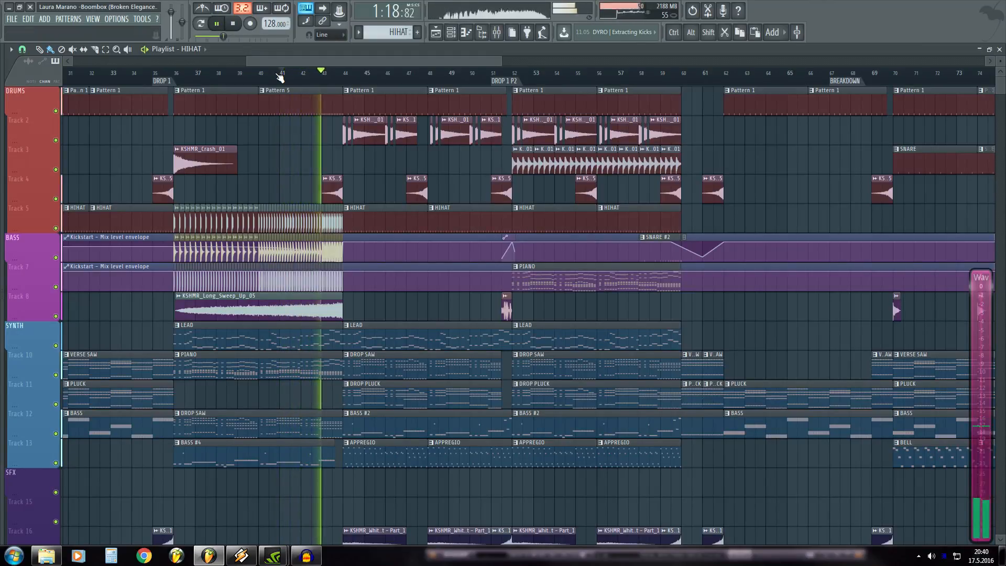
- Review the Drop 1 playback across the playlist and mixer, and stop playback
{"action": "scroll", "coordinate": [280, 77], "scroll_direction": "down", "scroll_amount": 1}
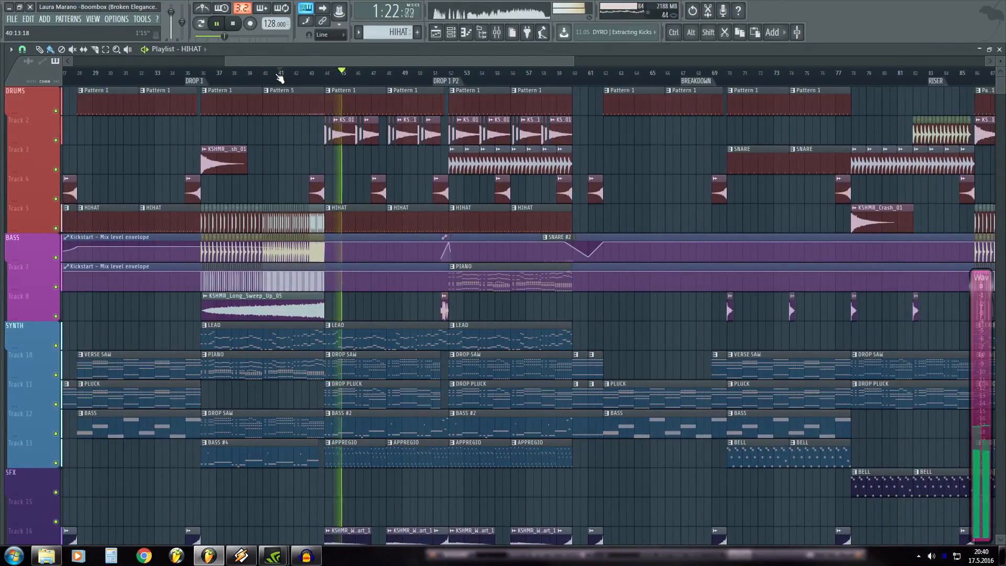
{"action": "key", "text": "F9"}
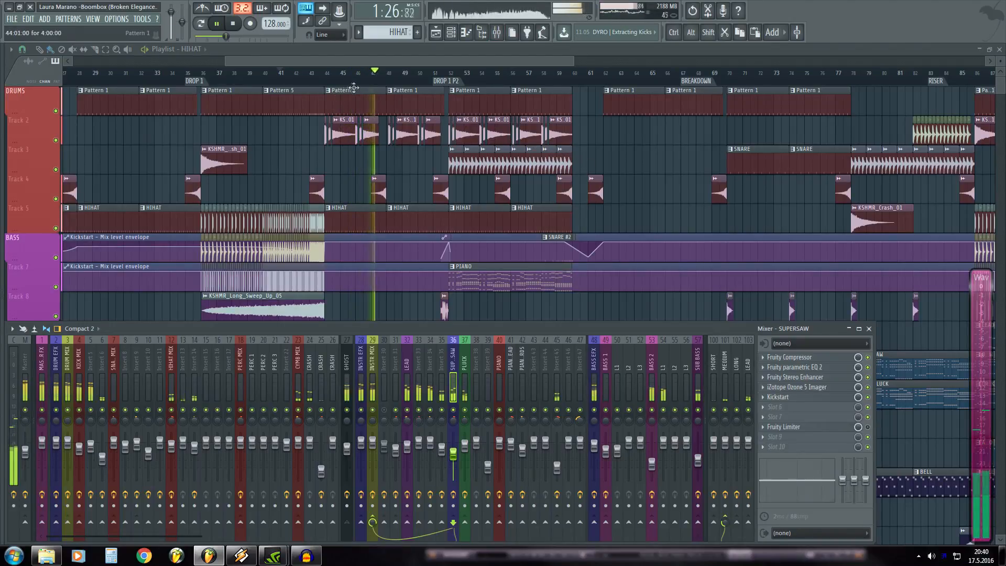
{"action": "key", "text": "F9"}
{"action": "scroll", "coordinate": [399, 79], "scroll_direction": "up", "scroll_amount": 2}
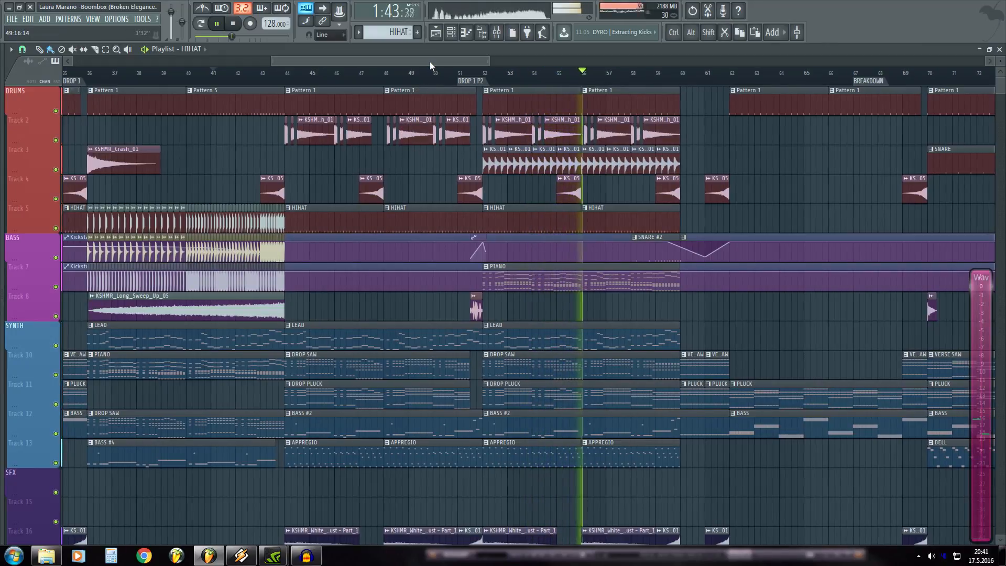
{"action": "key", "text": "space"}
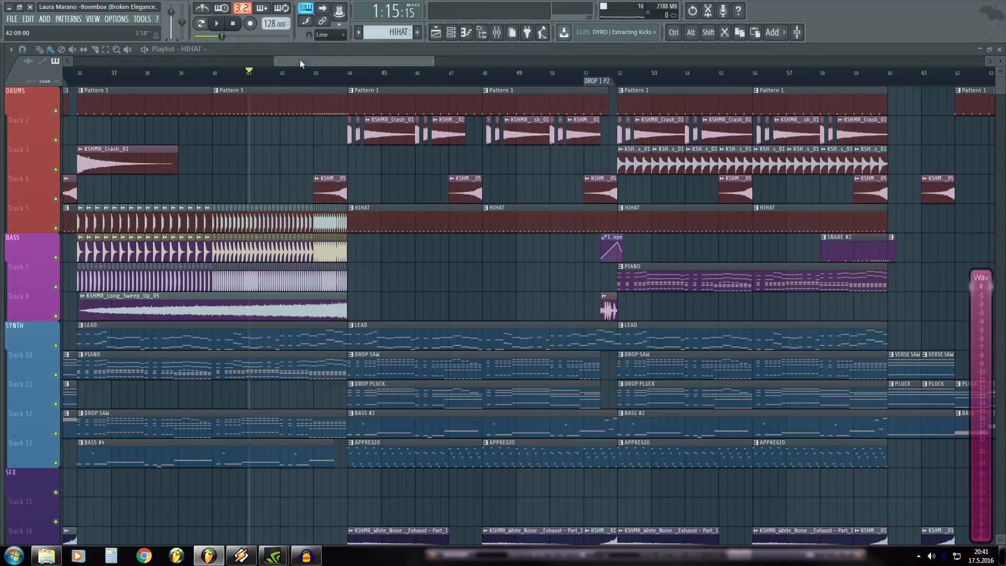
- Open the Pattern 1 clip at the start of Drop 1's main section in bar 44 and close its editor
{"action": "left_click_drag", "start_coordinate": [300, 61], "coordinate": [306, 62]}
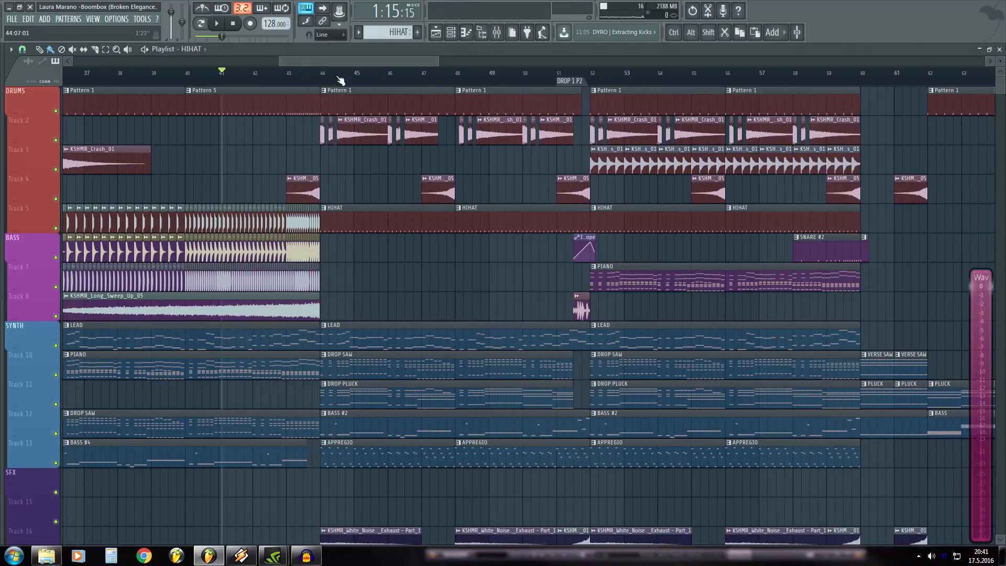
{"action": "scroll", "coordinate": [355, 85], "scroll_direction": "up", "scroll_amount": 3}
{"action": "scroll", "coordinate": [362, 107], "scroll_direction": "down", "scroll_amount": 3}
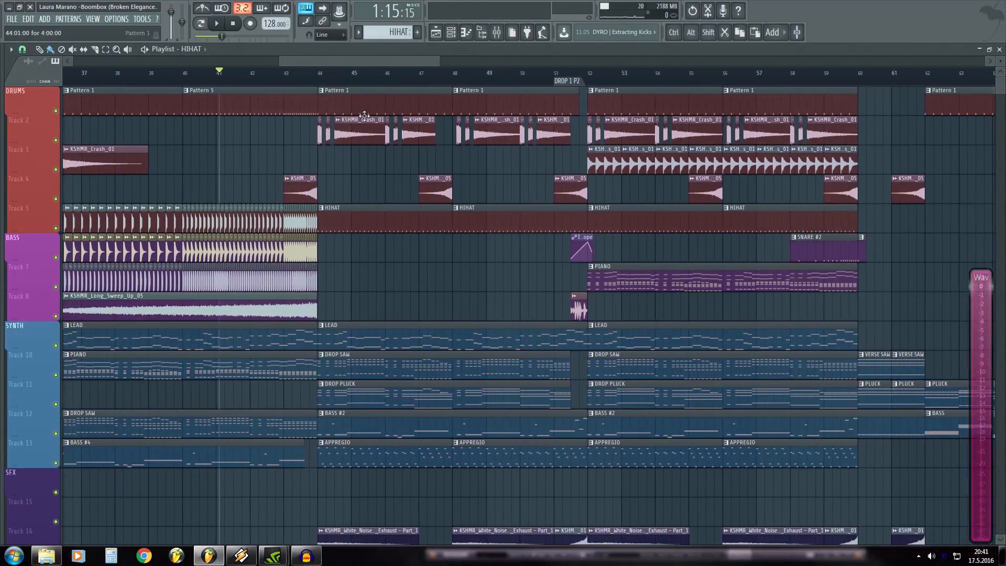
{"action": "double_click", "coordinate": [344, 92]}
{"action": "left_click", "coordinate": [999, 50]}
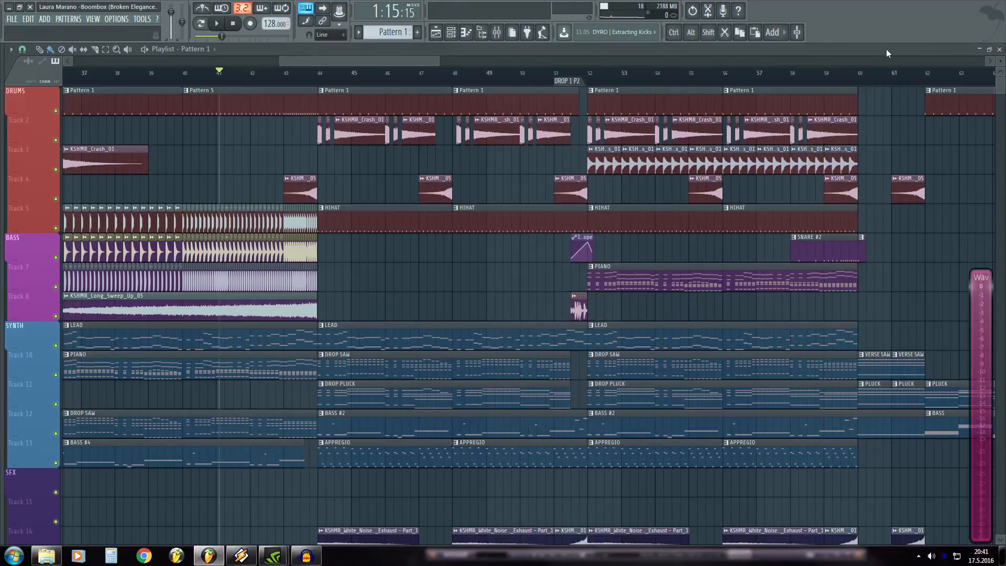
- Listen to the DRUMS playlist track soloed, stop playback and unsolo the track
{"action": "left_click", "coordinate": [300, 79]}
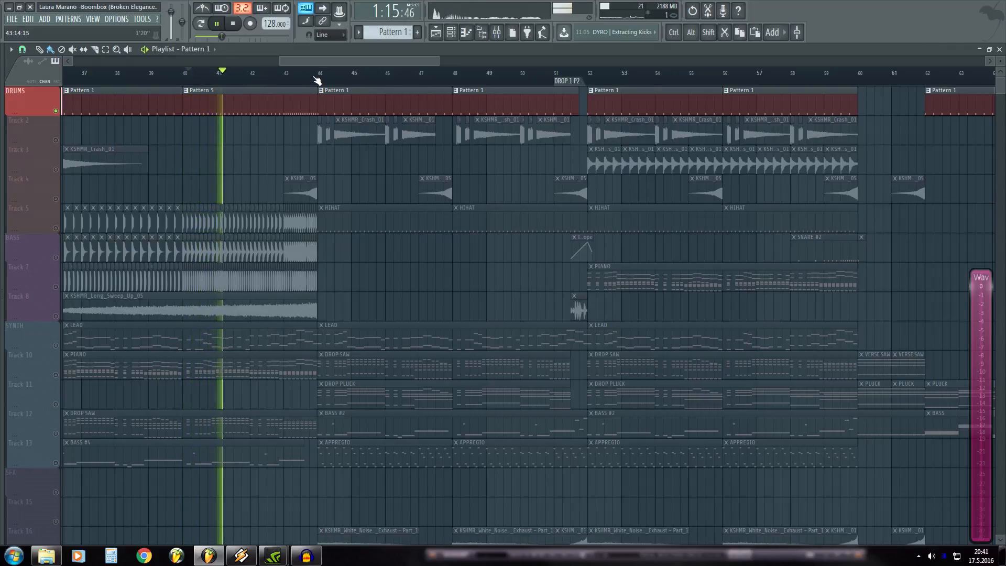
{"action": "key", "text": "space"}
{"action": "right_click", "coordinate": [56, 111]}
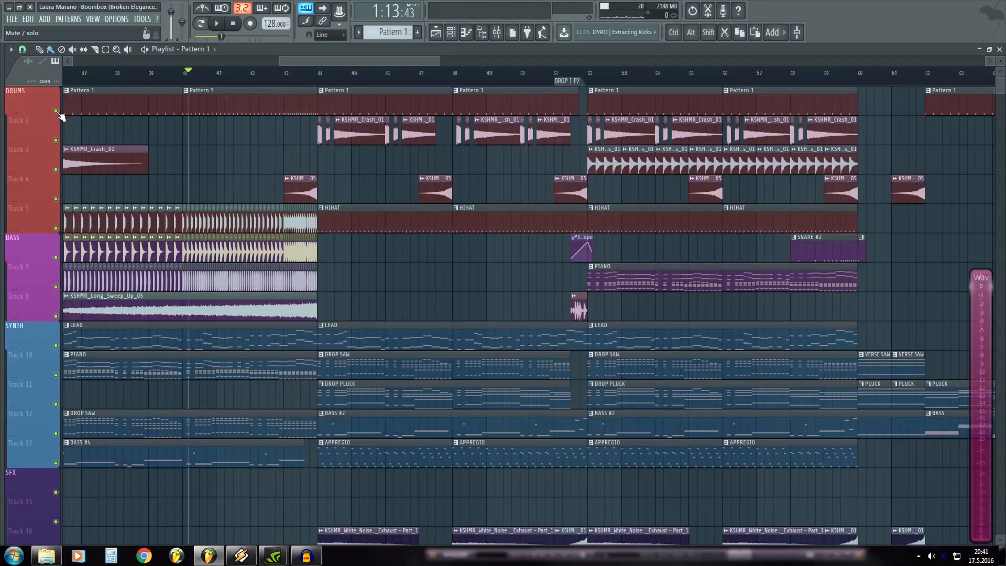
- Select the KICK MIX mixer track, play the build-up from bar 40 and switch to the DRUM MIX track
{"action": "key", "text": "F9"}
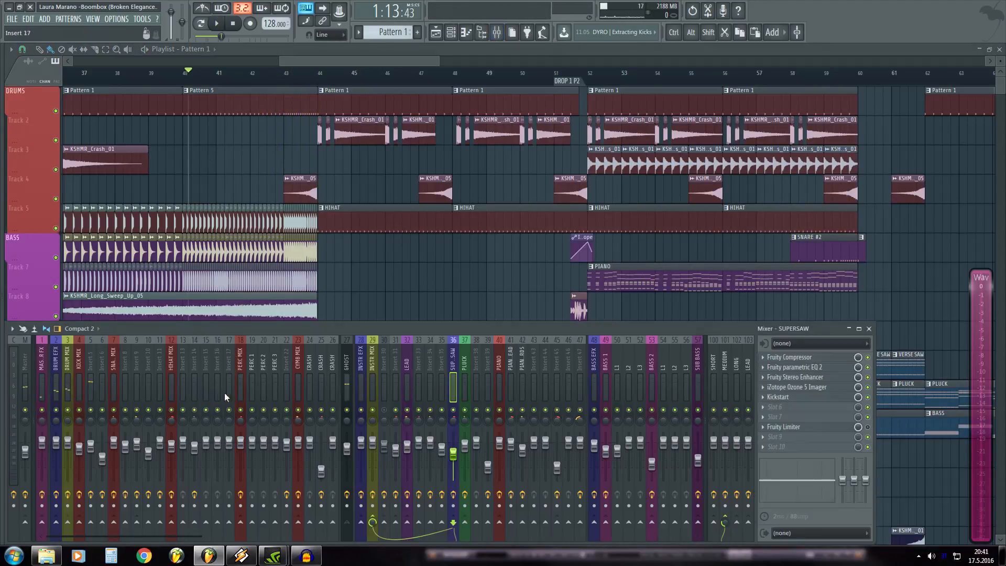
{"action": "left_click", "coordinate": [65, 385]}
{"action": "left_click", "coordinate": [74, 386]}
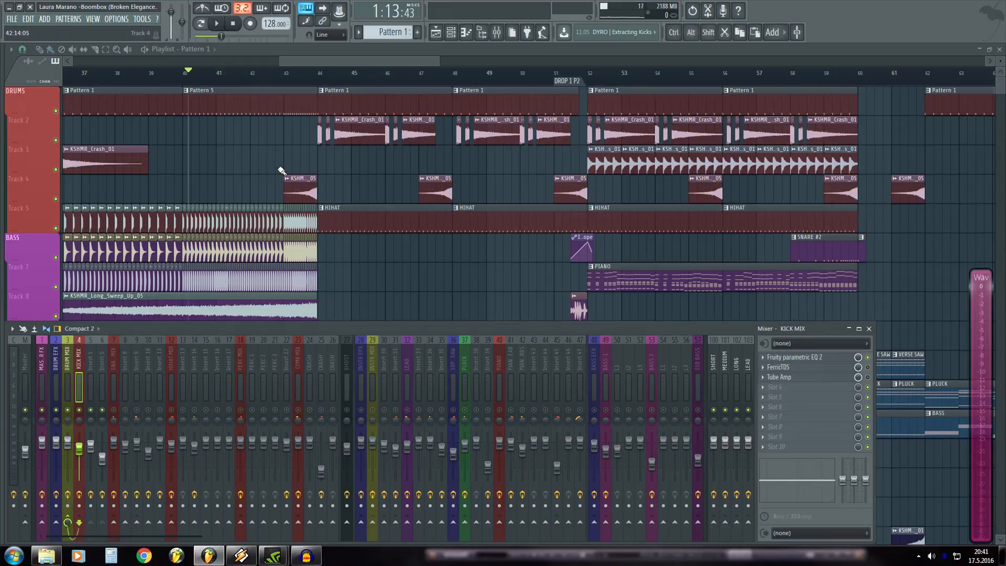
{"action": "left_click_drag", "start_coordinate": [316, 62], "coordinate": [309, 63]}
{"action": "key", "text": "space"}
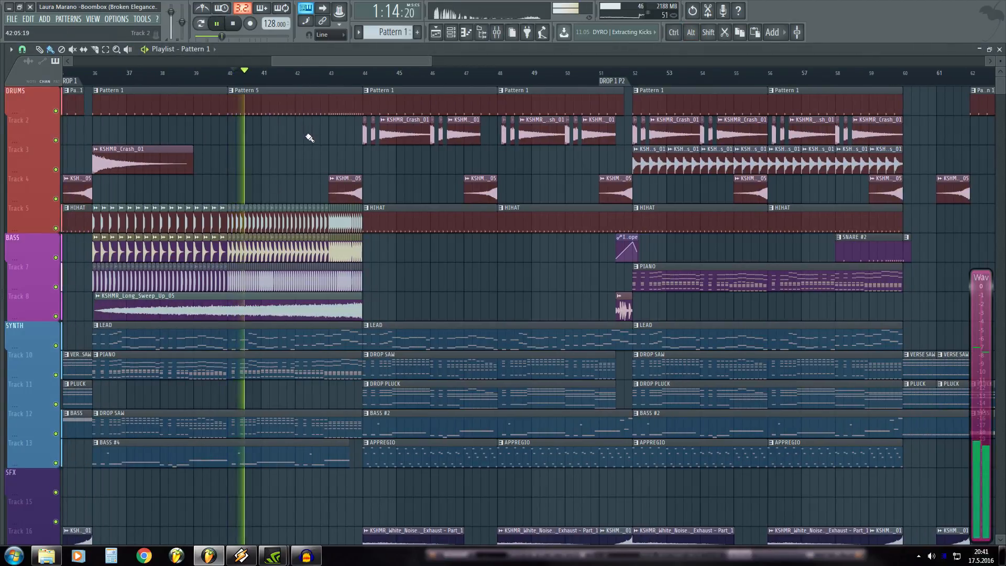
{"action": "key", "text": "F9"}
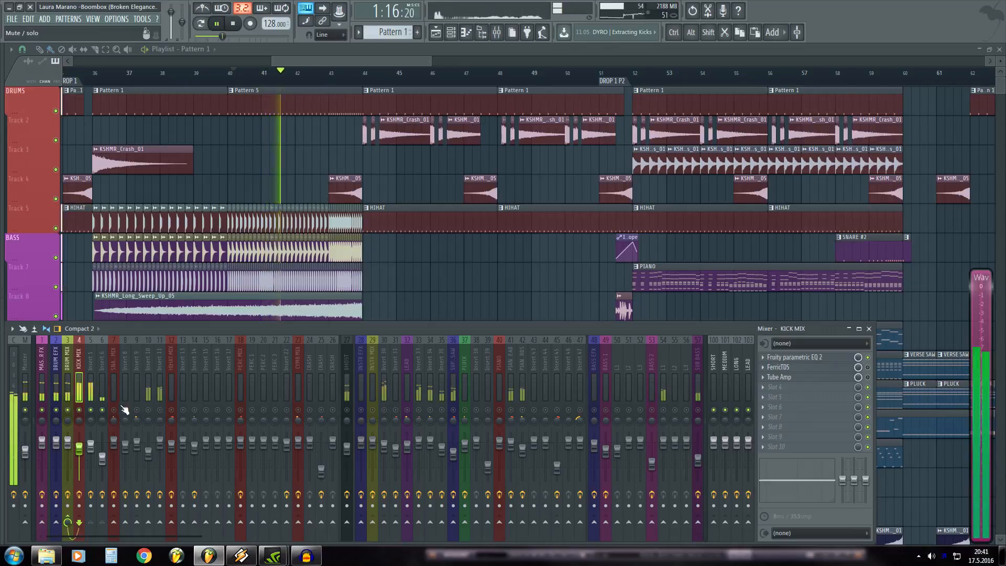
{"action": "left_click", "coordinate": [67, 388]}
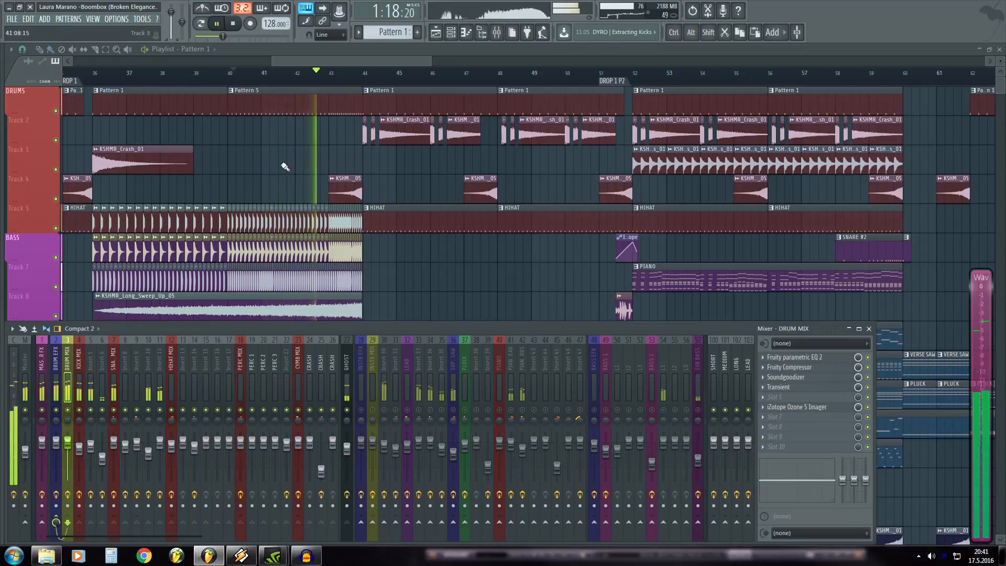
- Examine the playlist's synth, effects and automation tracks while playing from bar 42 into the drop, and stop playback
{"action": "left_click", "coordinate": [338, 63]}
{"action": "scroll", "coordinate": [338, 298], "scroll_direction": "down", "scroll_amount": 7}
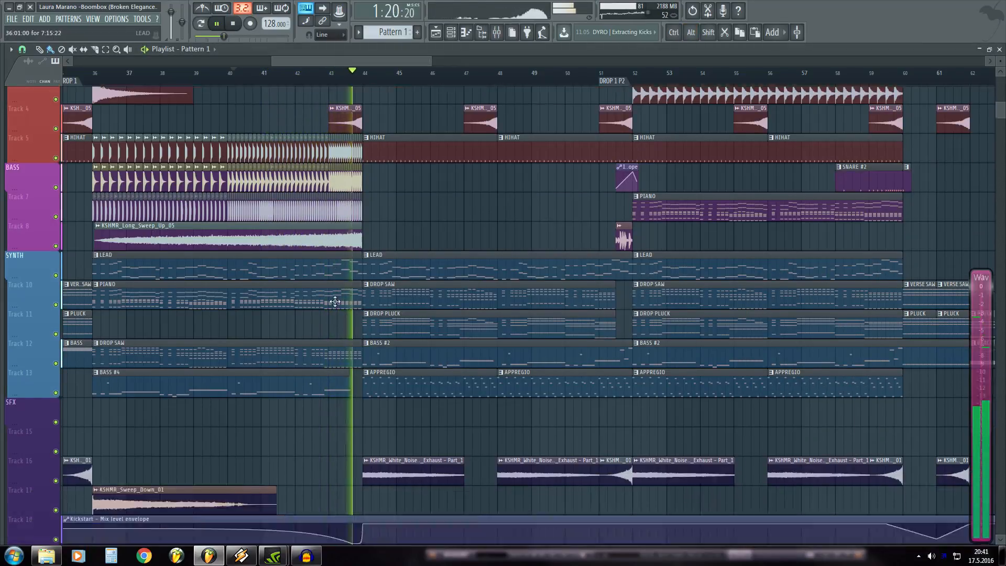
{"action": "scroll", "coordinate": [342, 295], "scroll_direction": "down", "scroll_amount": 3}
{"action": "key", "text": "space"}
{"action": "key", "text": "space"}
{"action": "left_click", "coordinate": [297, 73]}
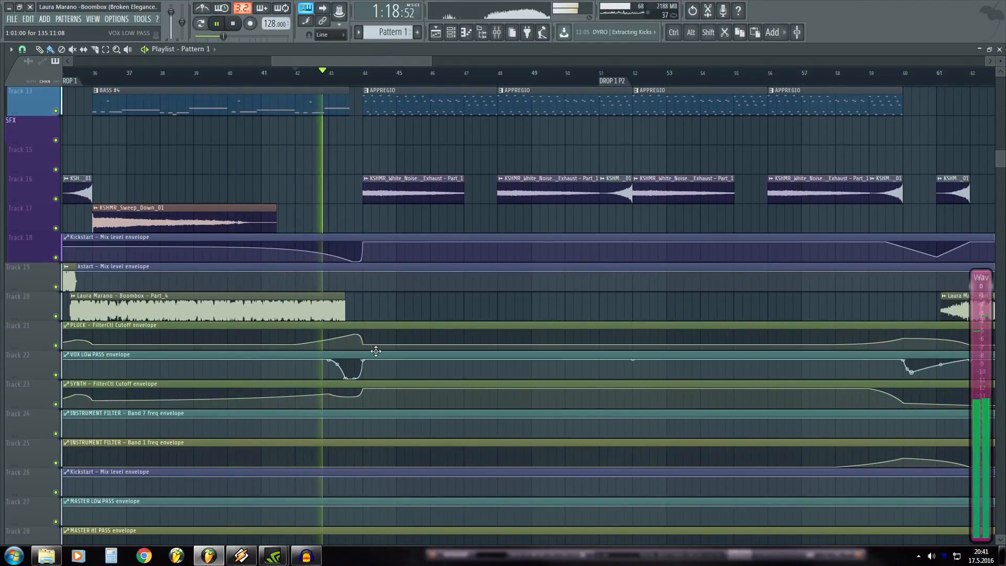
{"action": "scroll", "coordinate": [393, 349], "scroll_direction": "up", "scroll_amount": 3}
{"action": "scroll", "coordinate": [392, 348], "scroll_direction": "up", "scroll_amount": 9}
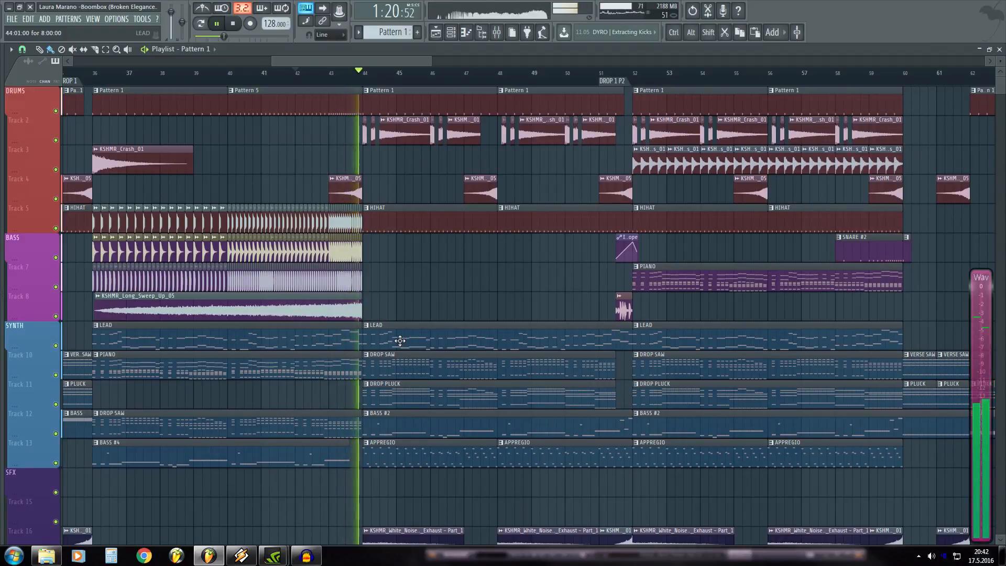
{"action": "left_click_drag", "start_coordinate": [374, 61], "coordinate": [382, 61]}
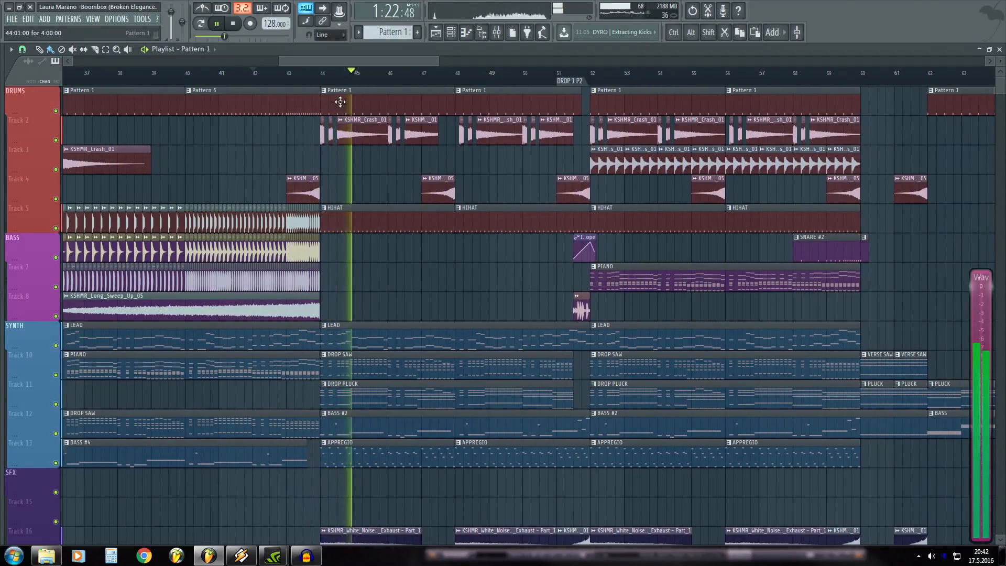
{"action": "key", "text": "space"}
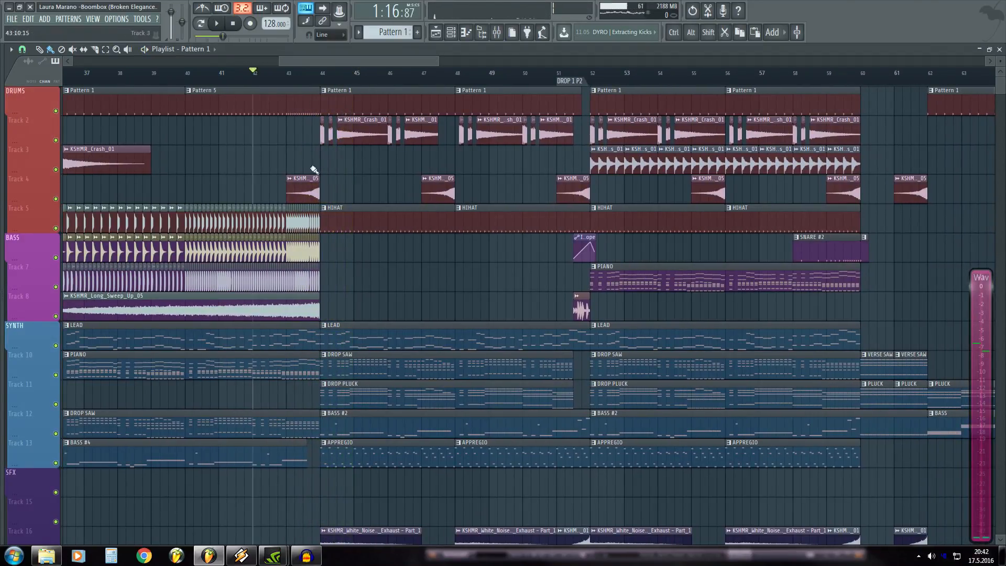
- Open Pattern 1 in the channel rack and audition the kick sample routed to mixer track 5
{"action": "double_click", "coordinate": [370, 104]}
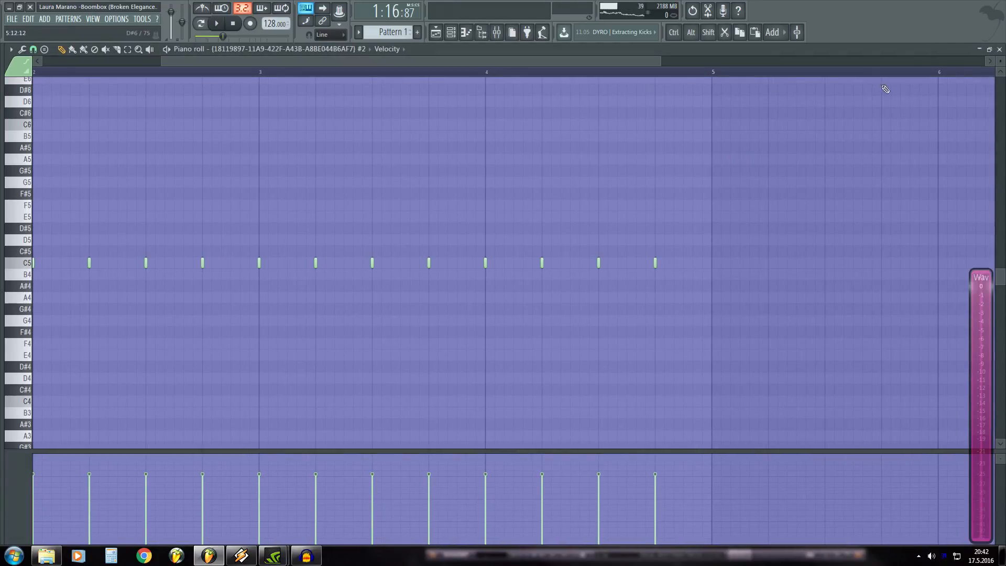
{"action": "left_click", "coordinate": [989, 52]}
{"action": "left_click", "coordinate": [79, 107]}
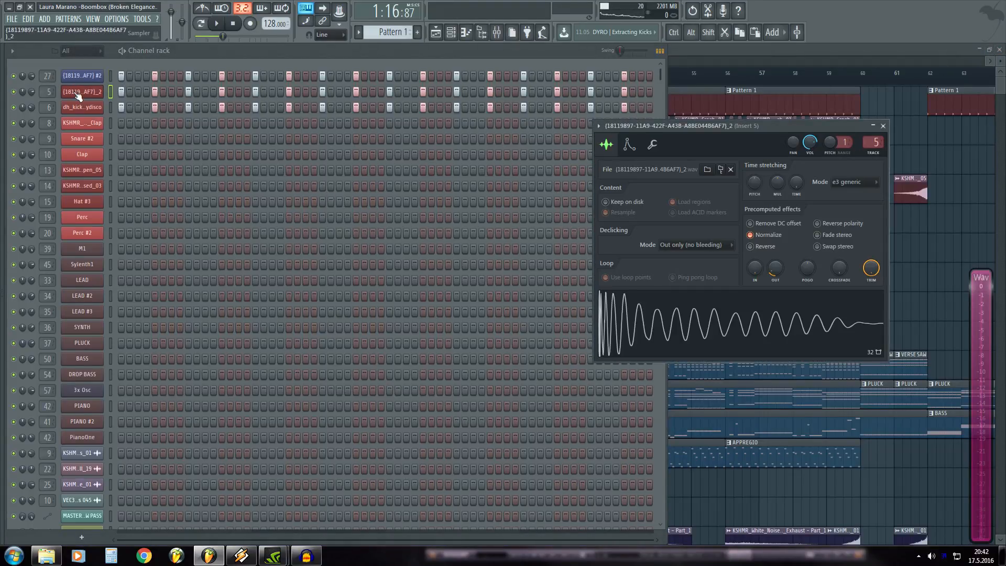
{"action": "left_click", "coordinate": [82, 92]}
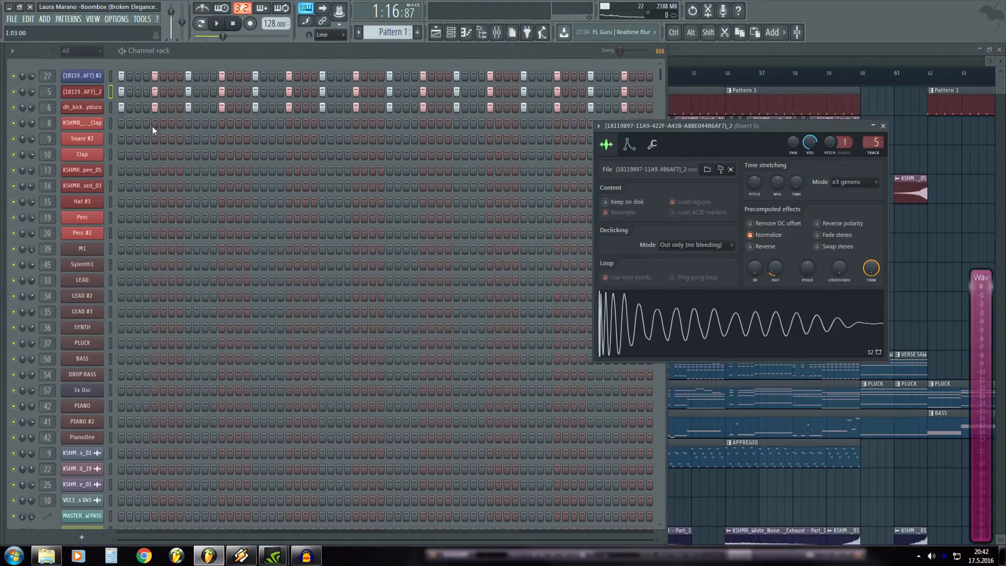
{"action": "left_click", "coordinate": [627, 311]}
{"action": "left_click", "coordinate": [627, 311]}
{"action": "left_click", "coordinate": [627, 311]}
{"action": "left_click", "coordinate": [626, 311]}
{"action": "left_click", "coordinate": [626, 312]}
- View the dh_kick_mid_heavydisco sample, return to the playlist and place the playhead in bar 44
{"action": "left_click", "coordinate": [91, 109]}
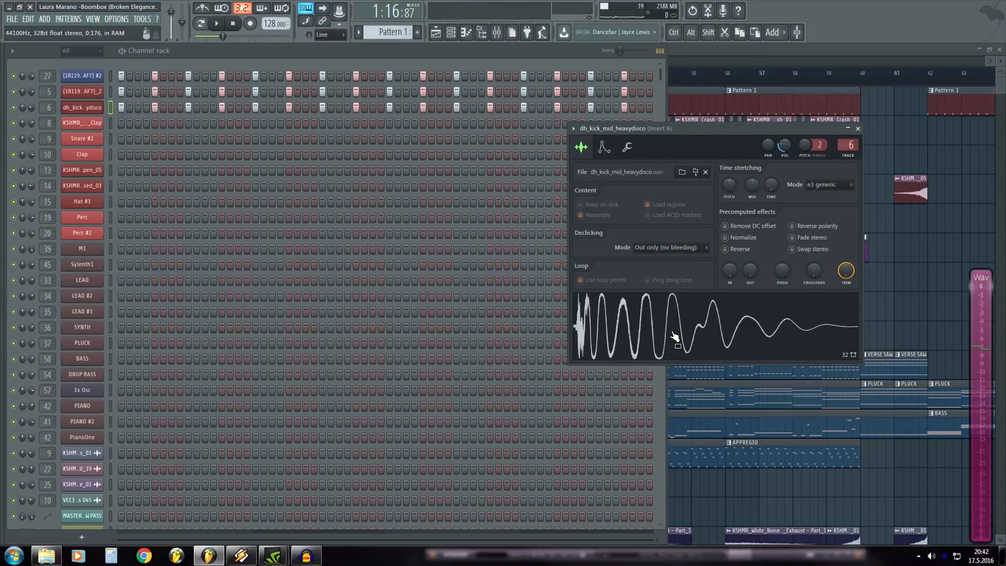
{"action": "left_click", "coordinate": [691, 55]}
{"action": "left_click", "coordinate": [333, 77]}
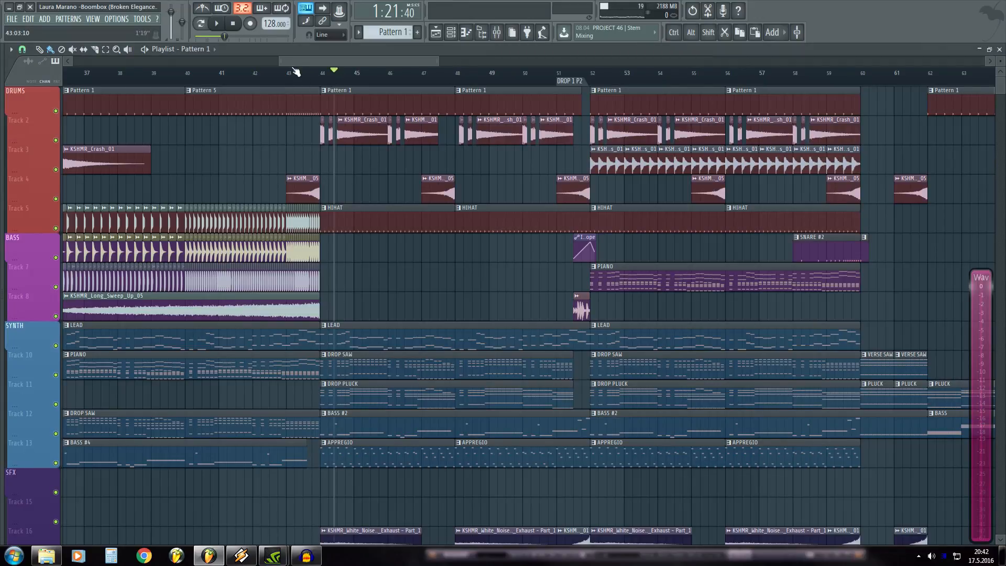
- Compare the kick sample on mixer track 5 with dh_kick_mid_heavydisco in the channel rack, and close the rack
{"action": "key", "text": "F6"}
{"action": "left_click", "coordinate": [84, 92]}
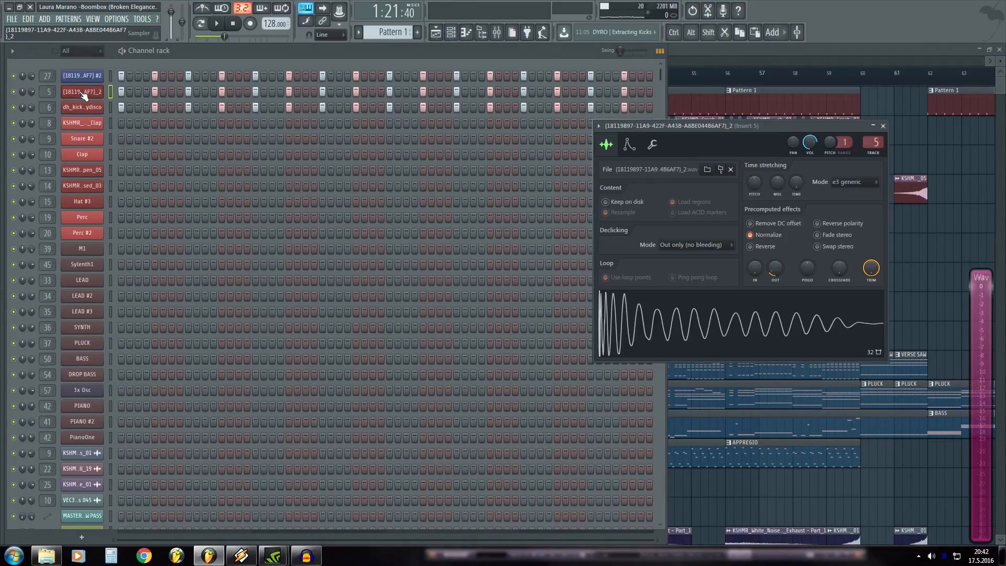
{"action": "left_click", "coordinate": [638, 327]}
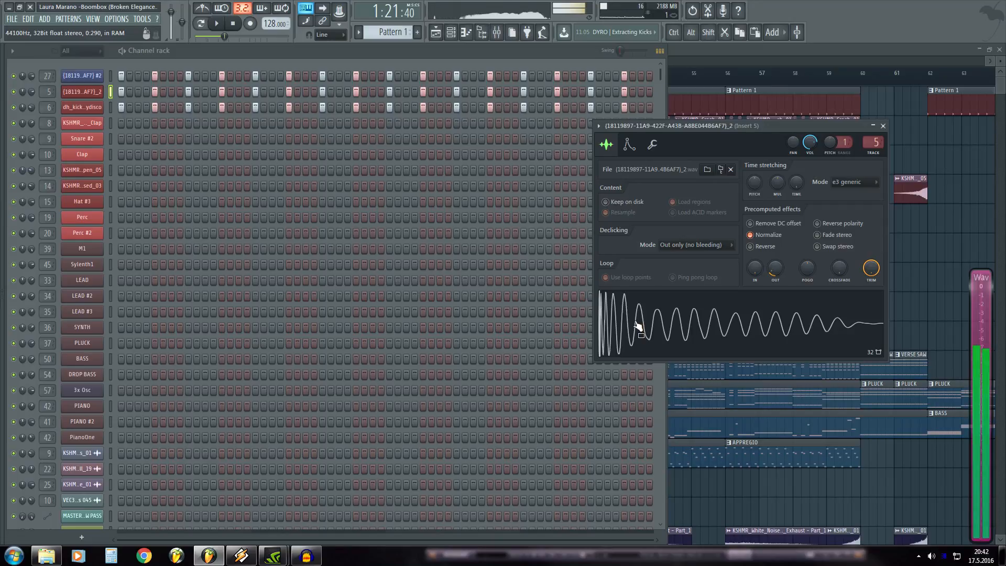
{"action": "left_click", "coordinate": [88, 108]}
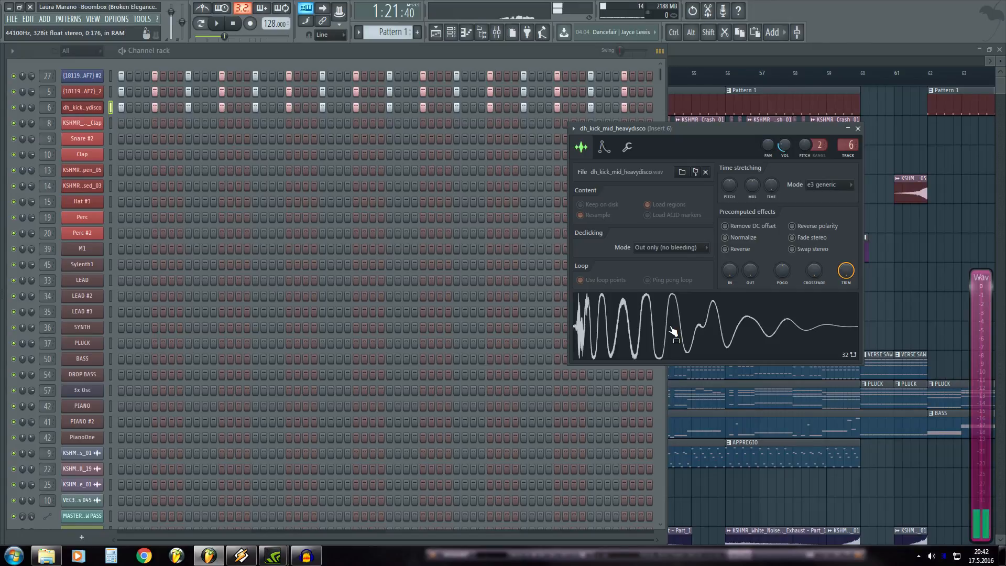
{"action": "left_click", "coordinate": [697, 52]}
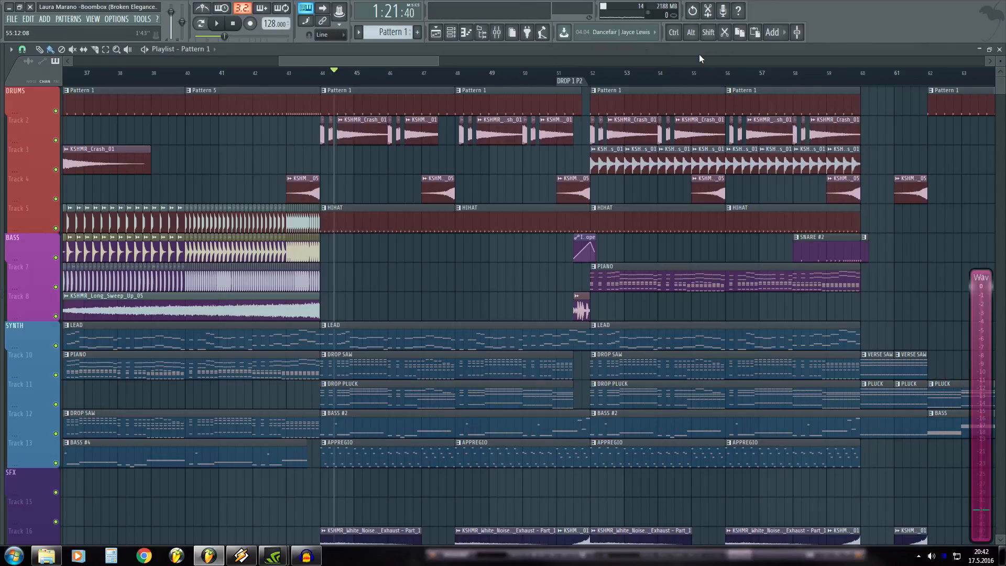
- Play the drop from just before bar 44 while watching the mixer levels, and stop playback
{"action": "scroll", "coordinate": [319, 78], "scroll_direction": "up", "scroll_amount": 2}
{"action": "left_click", "coordinate": [316, 78]}
{"action": "key", "text": "space"}
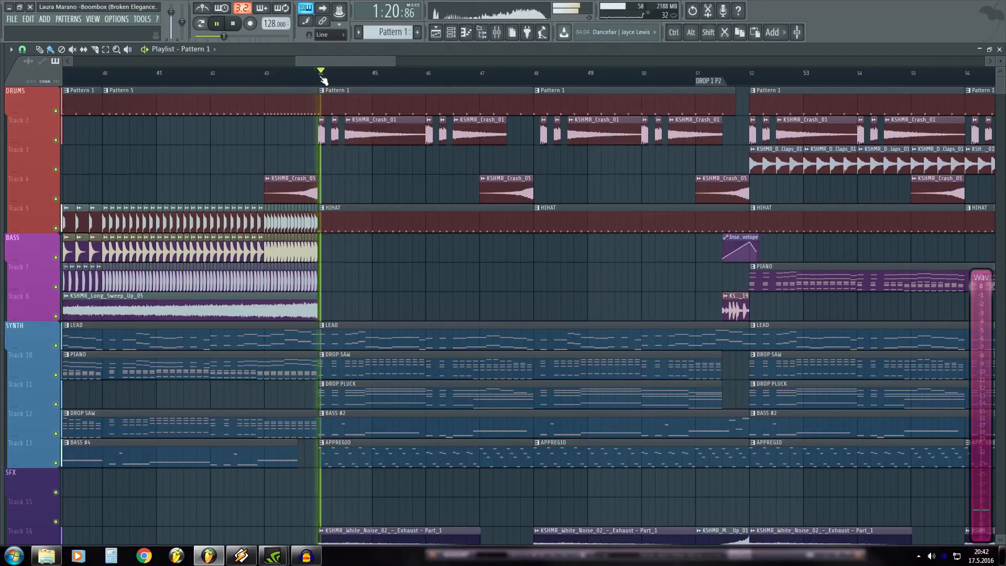
{"action": "key", "text": "F9"}
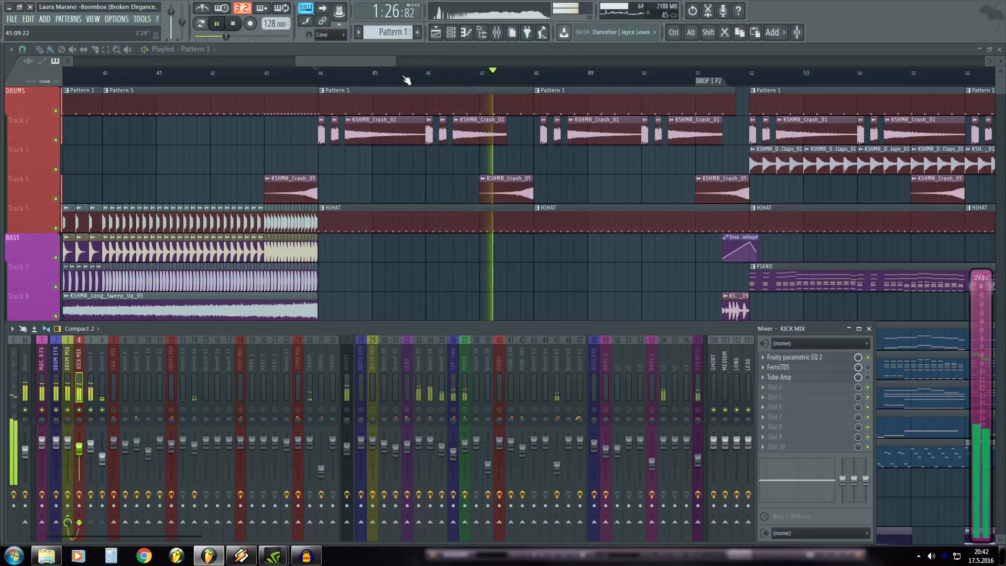
{"action": "key", "text": "space"}
{"action": "scroll", "coordinate": [407, 79], "scroll_direction": "down", "scroll_amount": 2}
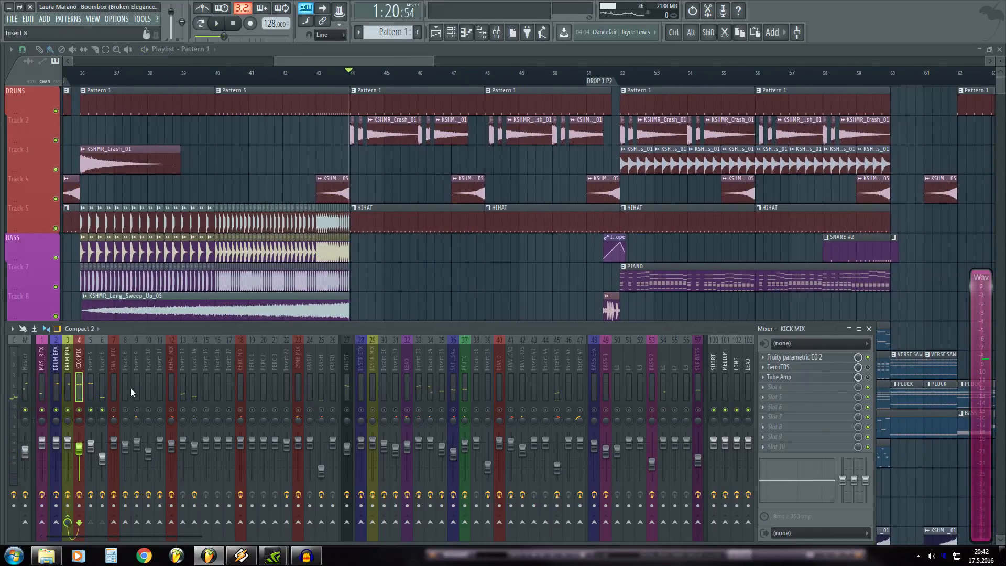
- Inspect the Fruity parametric EQ 2, FerricTDS and Tube Amp effects on the KICK MIX mixer track
{"action": "left_click", "coordinate": [86, 365]}
{"action": "left_click", "coordinate": [77, 360]}
{"action": "left_click", "coordinate": [787, 360]}
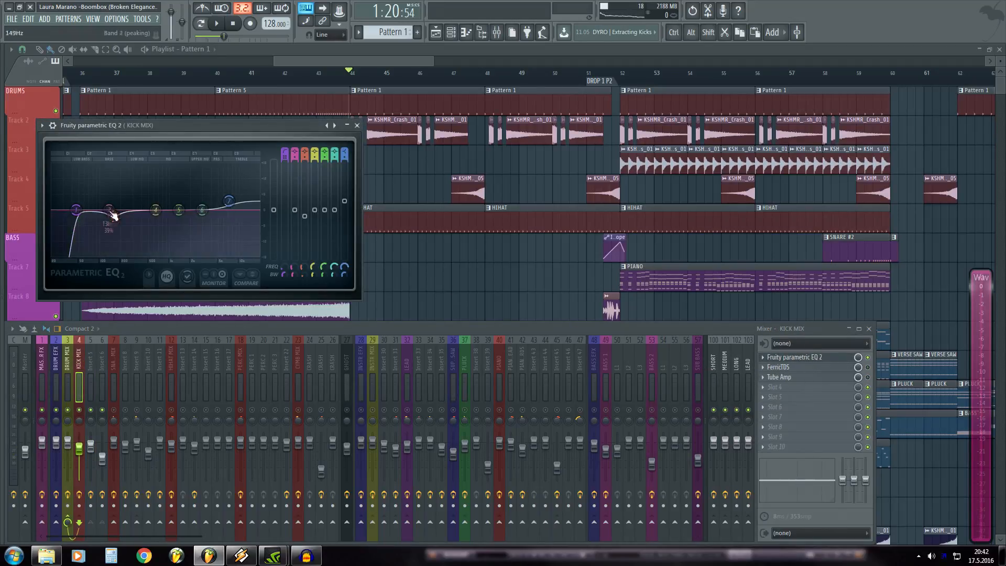
{"action": "left_click", "coordinate": [788, 368]}
{"action": "left_click", "coordinate": [790, 368]}
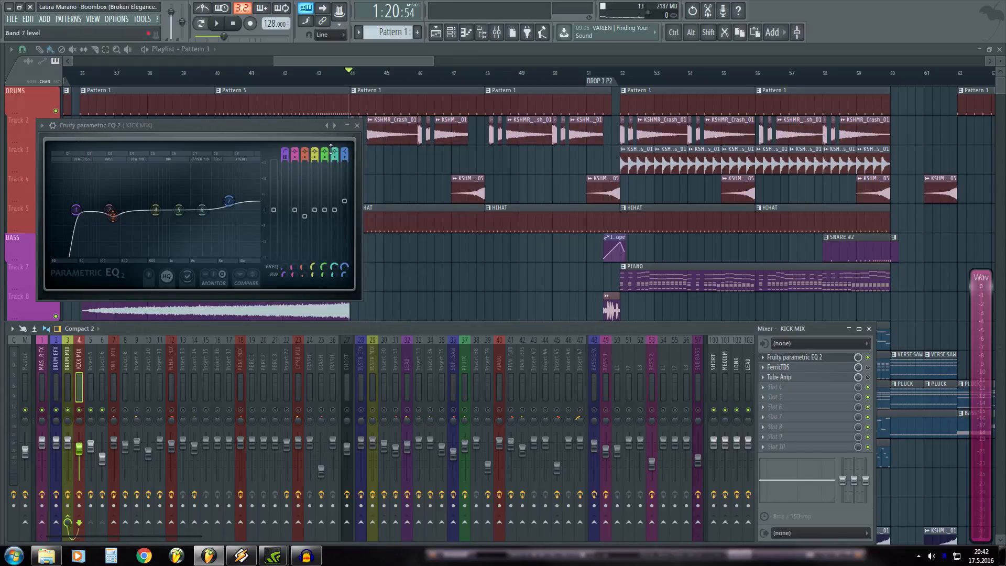
{"action": "left_click", "coordinate": [357, 126]}
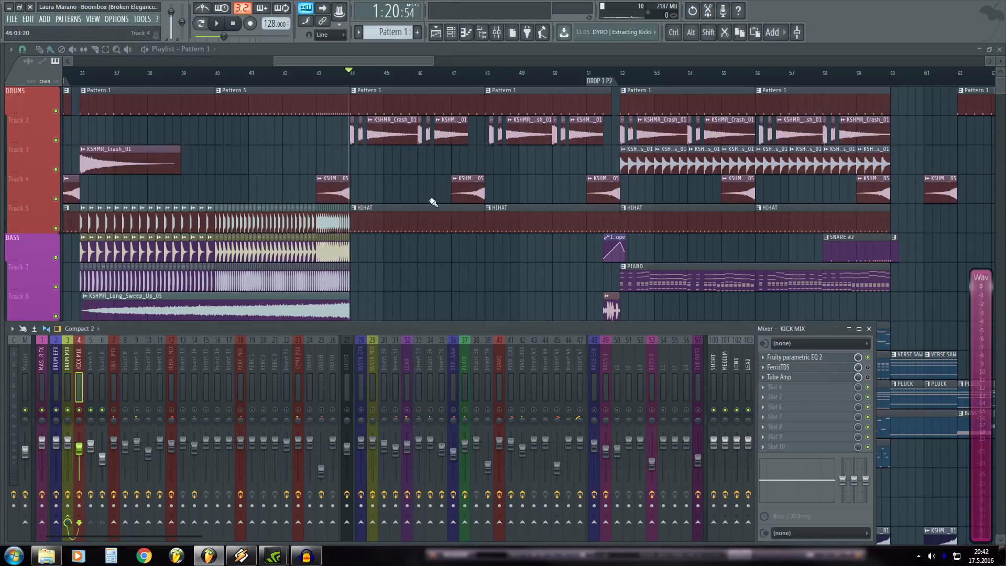
{"action": "left_click", "coordinate": [787, 378]}
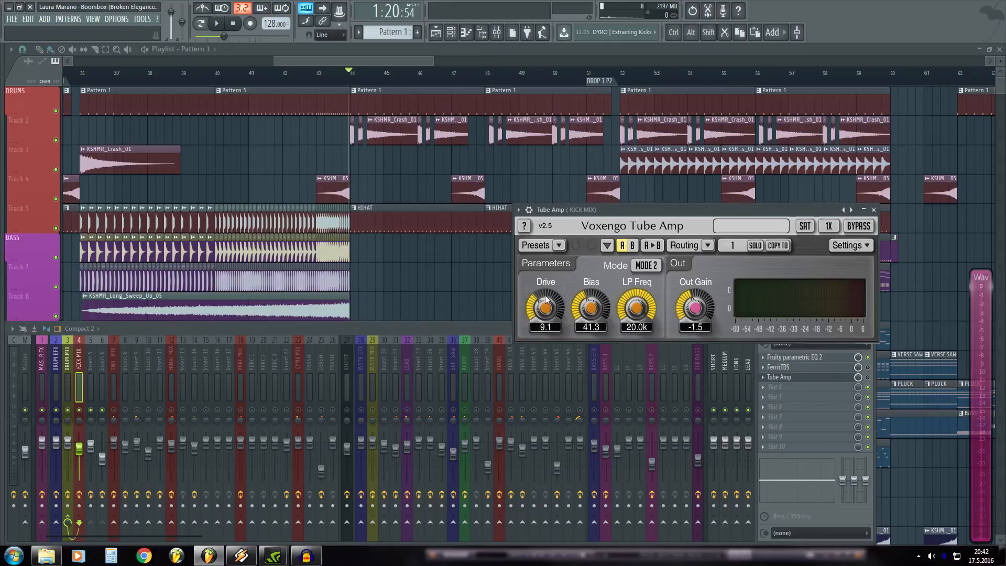
- Compare the FerricTDS and Tube Amp settings on the KICK MIX track, and return to the playlist
{"action": "left_click", "coordinate": [786, 367]}
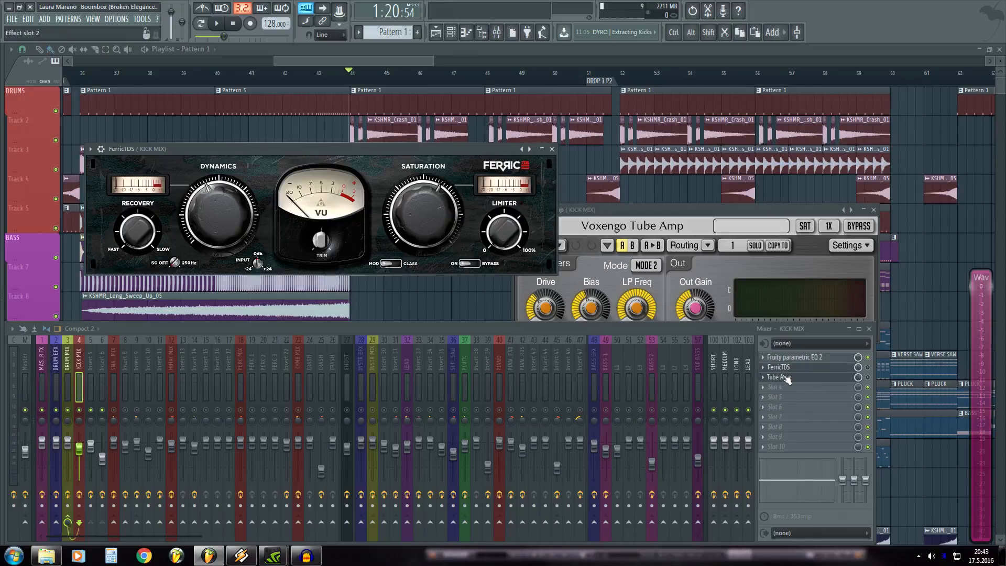
{"action": "left_click_drag", "start_coordinate": [639, 211], "coordinate": [687, 211]}
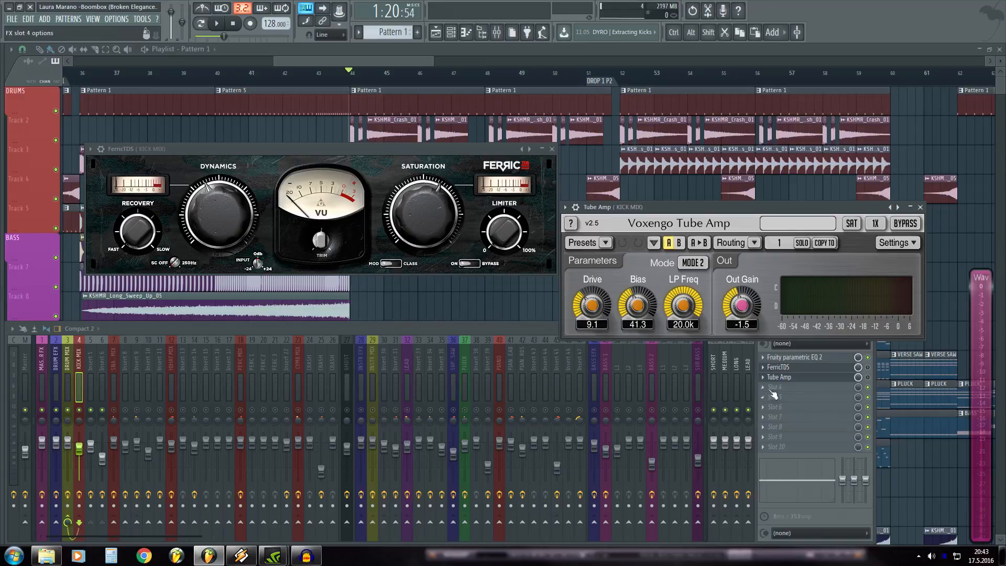
{"action": "left_click", "coordinate": [379, 52]}
- Inspect the Fruity parametric EQ 2 and Fruity Compressor on the dh_kick_mid_heavydisco sample's mixer track 6, and close both effects
{"action": "key", "text": "F6"}
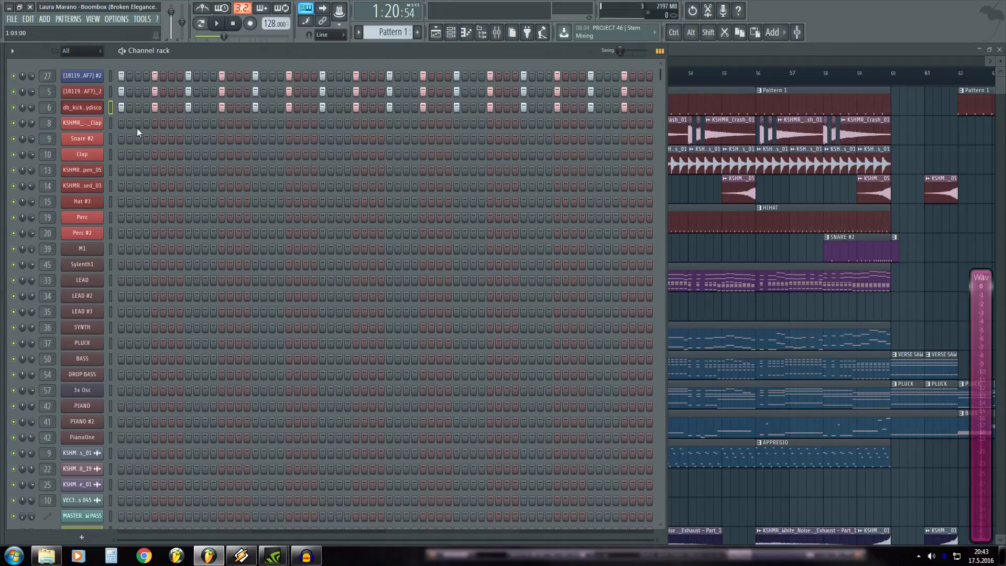
{"action": "left_click", "coordinate": [83, 108]}
{"action": "key", "text": "F9"}
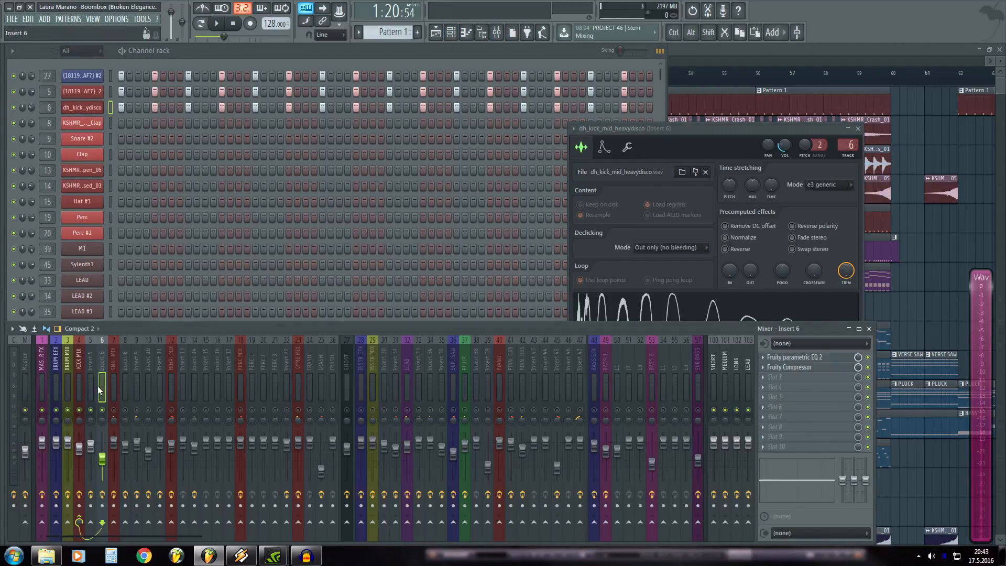
{"action": "left_click", "coordinate": [784, 359]}
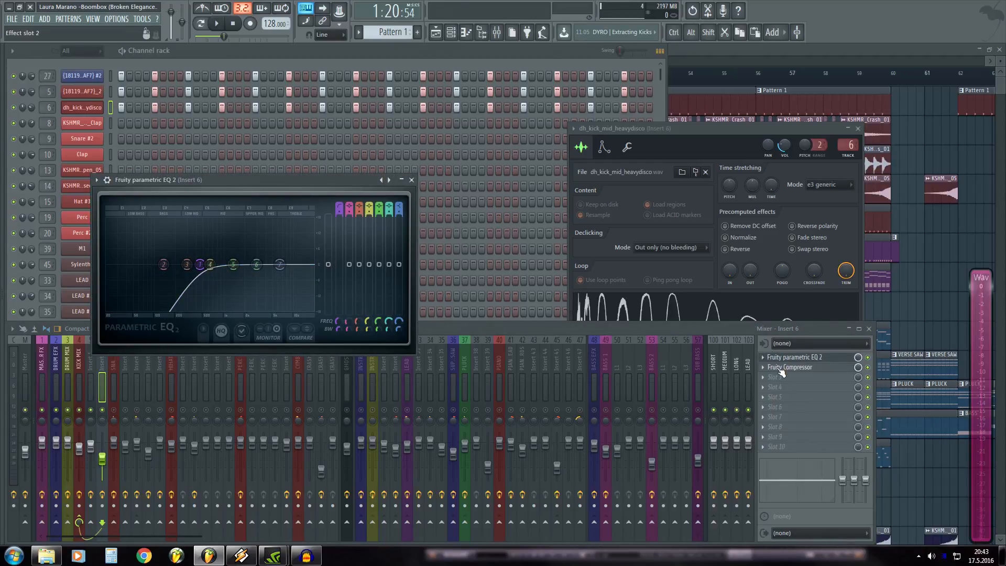
{"action": "left_click", "coordinate": [782, 367]}
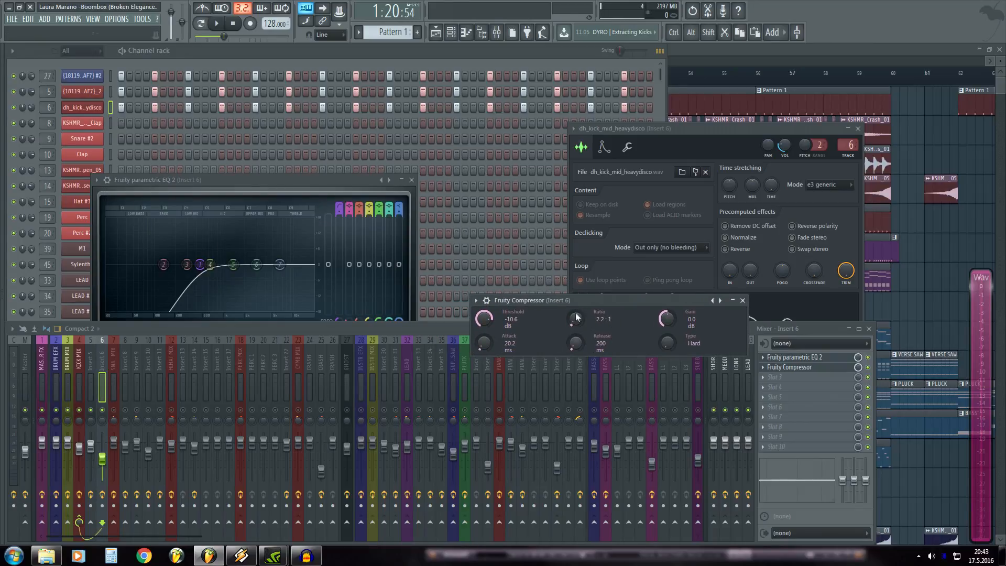
{"action": "left_click", "coordinate": [744, 302]}
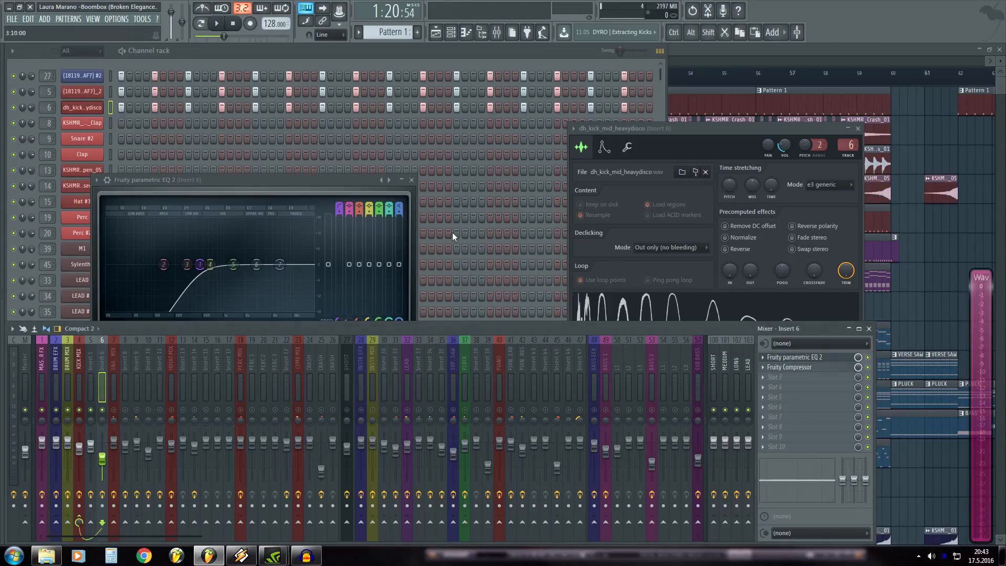
{"action": "left_click", "coordinate": [412, 180]}
- Check the effect slots of KICK MIX and mixer track 5, and view track 5's Fruity parametric EQ 2
{"action": "left_click", "coordinate": [93, 384]}
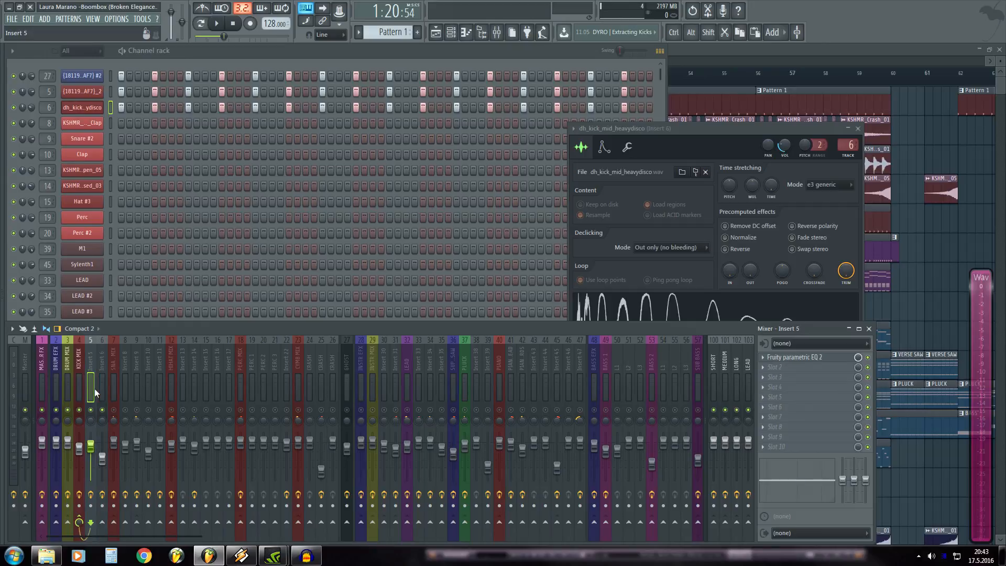
{"action": "left_click", "coordinate": [79, 373]}
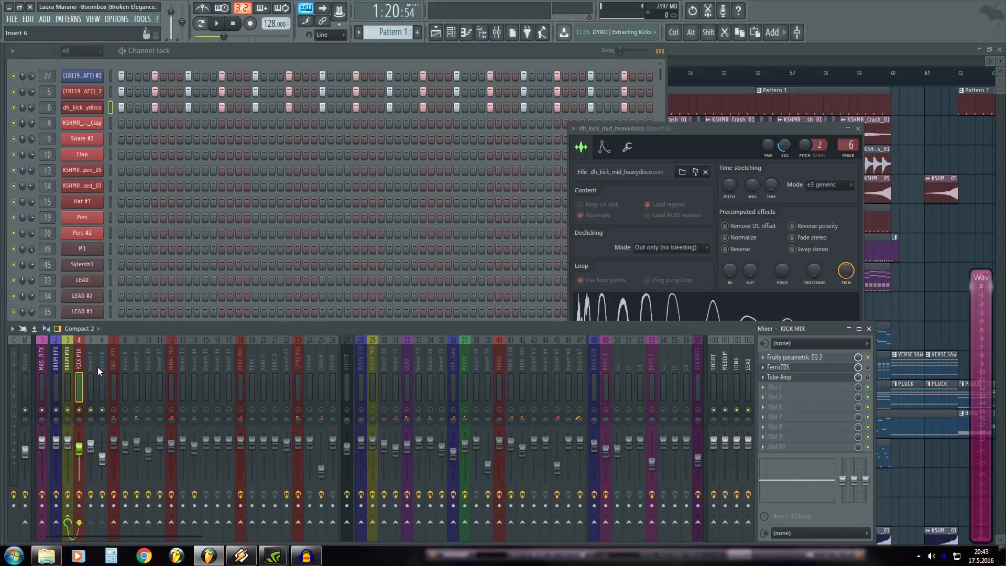
{"action": "left_click", "coordinate": [94, 367]}
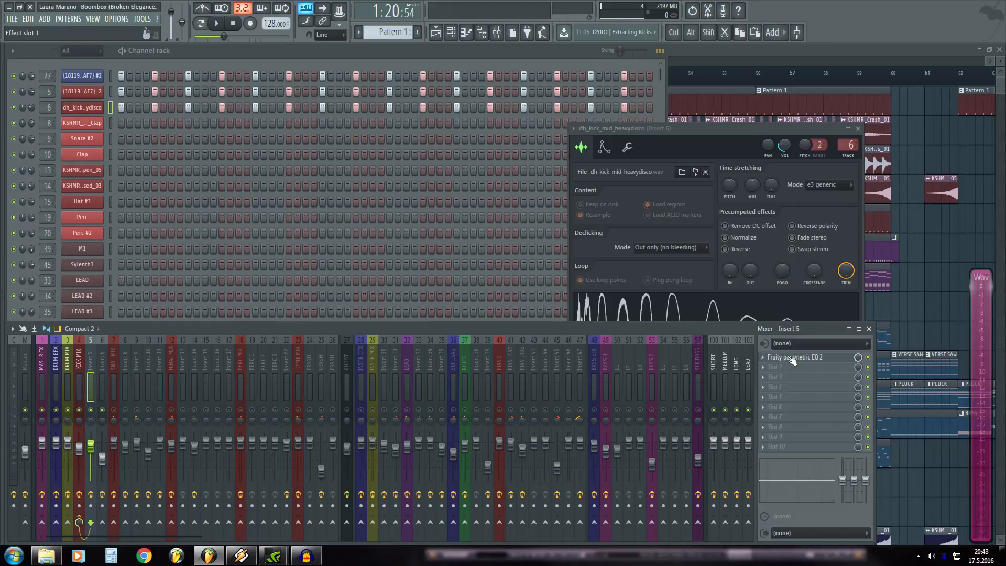
{"action": "left_click", "coordinate": [792, 358]}
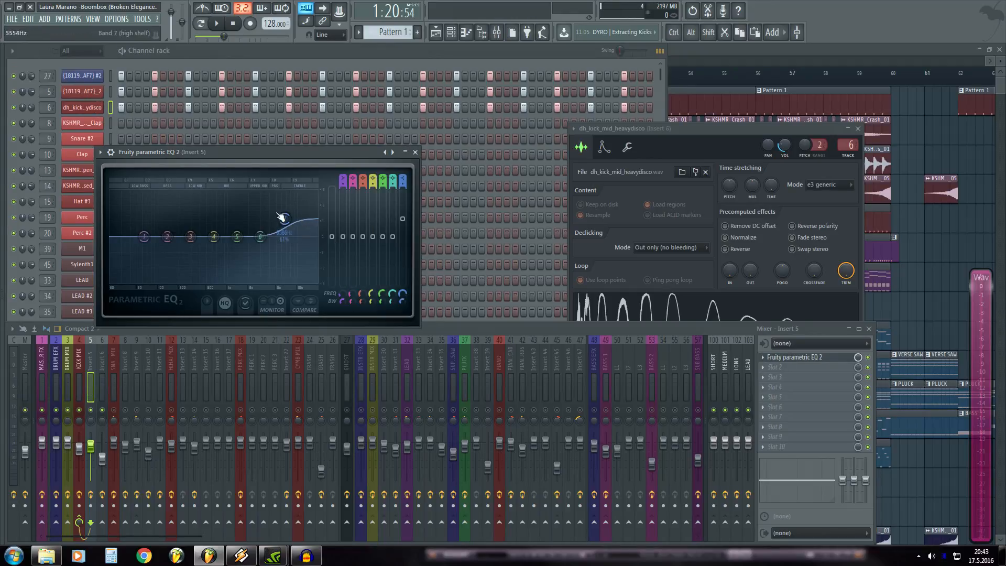
- Audition the kick sample routed to mixer track 5 alongside its equalizer, and close the sample and EQ windows
{"action": "left_click", "coordinate": [81, 91]}
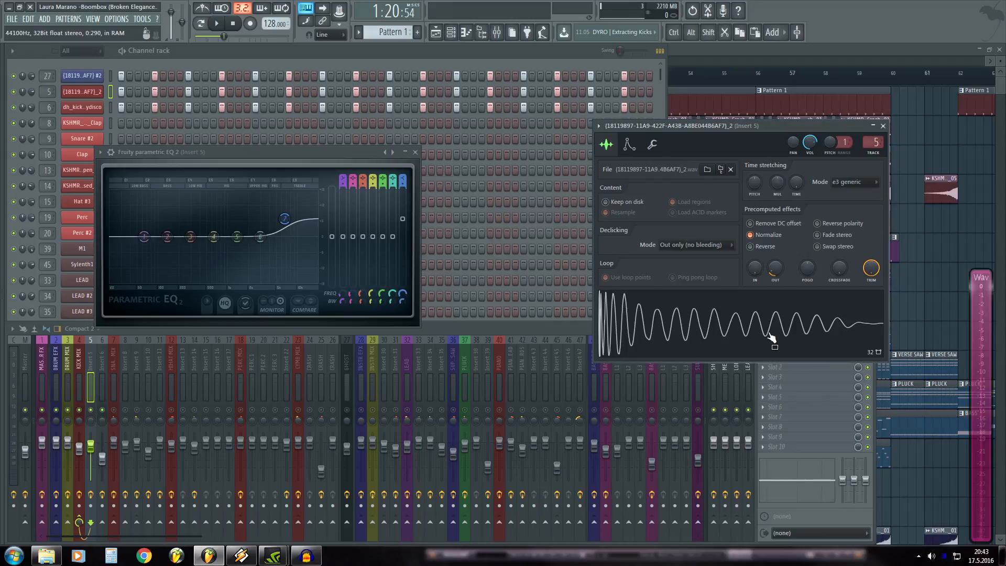
{"action": "left_click", "coordinate": [862, 366]}
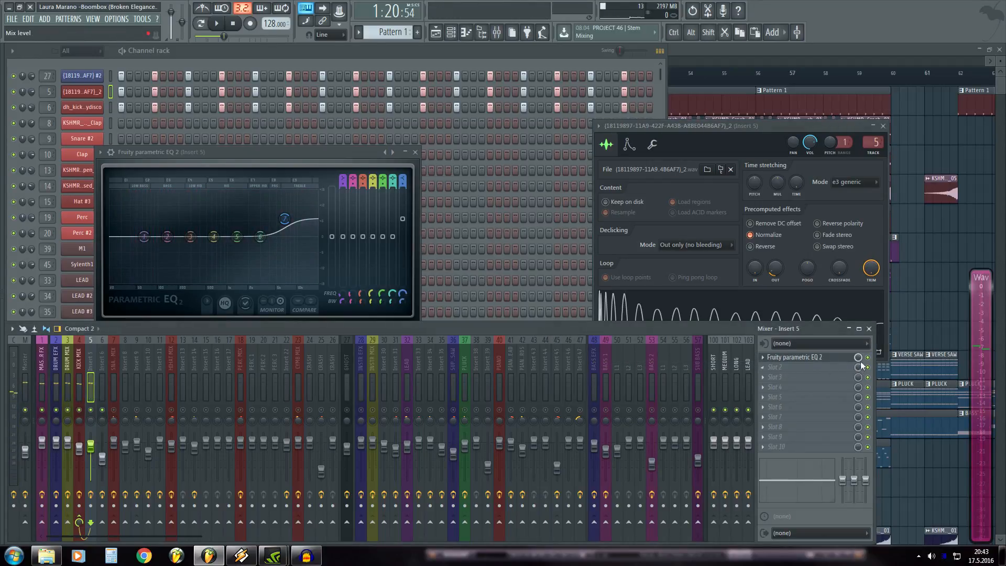
{"action": "left_click", "coordinate": [774, 315]}
{"action": "left_click", "coordinate": [774, 315]}
{"action": "left_click", "coordinate": [774, 315]}
{"action": "left_click", "coordinate": [581, 327]}
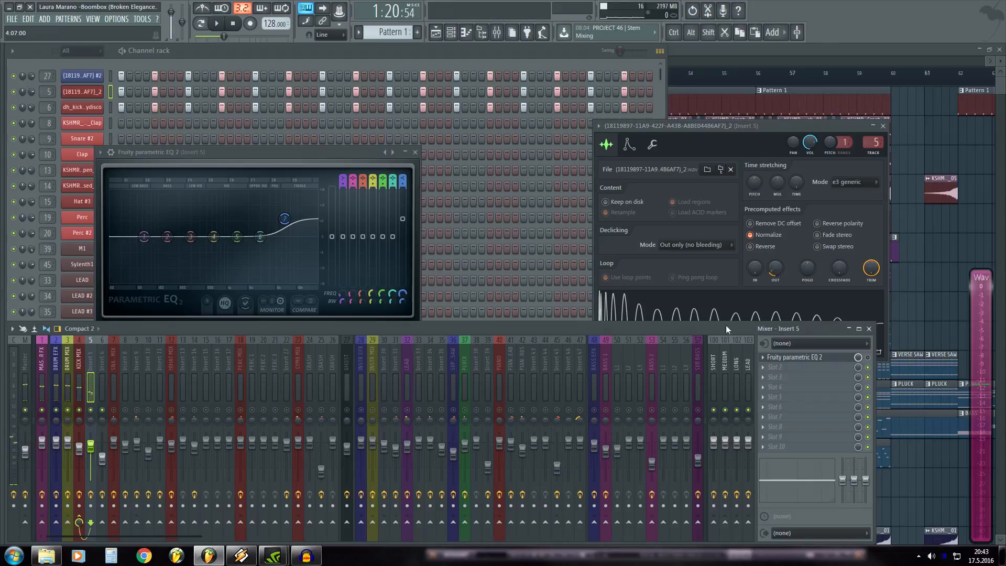
{"action": "left_click", "coordinate": [837, 321]}
{"action": "left_click", "coordinate": [874, 127]}
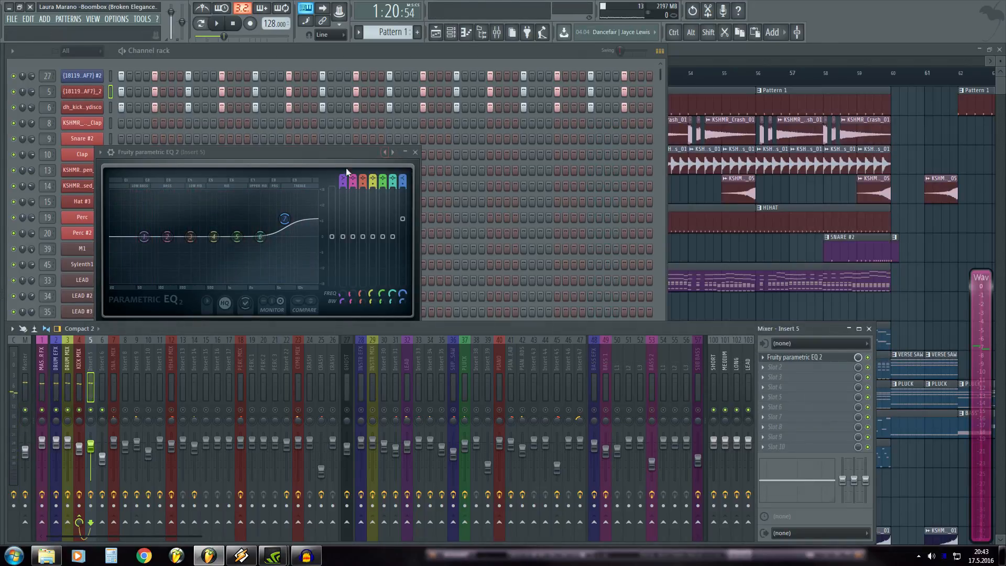
{"action": "left_click", "coordinate": [415, 152]}
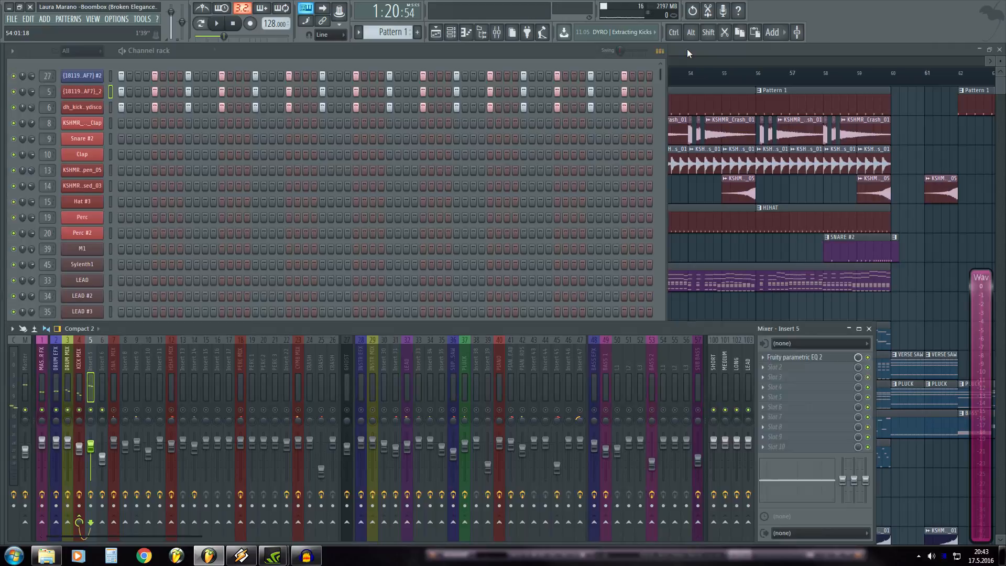
- Return to the playlist and play the drop briefly from bar 44 with the mixer shown
{"action": "left_click", "coordinate": [687, 49]}
{"action": "key", "text": "space"}
{"action": "scroll", "coordinate": [406, 79], "scroll_direction": "down", "scroll_amount": 2}
{"action": "scroll", "coordinate": [406, 78], "scroll_direction": "up", "scroll_amount": 3}
{"action": "key", "text": "F9"}
{"action": "key", "text": "space"}
- Examine the low-end bands of the Fruity parametric EQ 2 on KICK MIX, and close the equalizer
{"action": "left_click", "coordinate": [78, 380]}
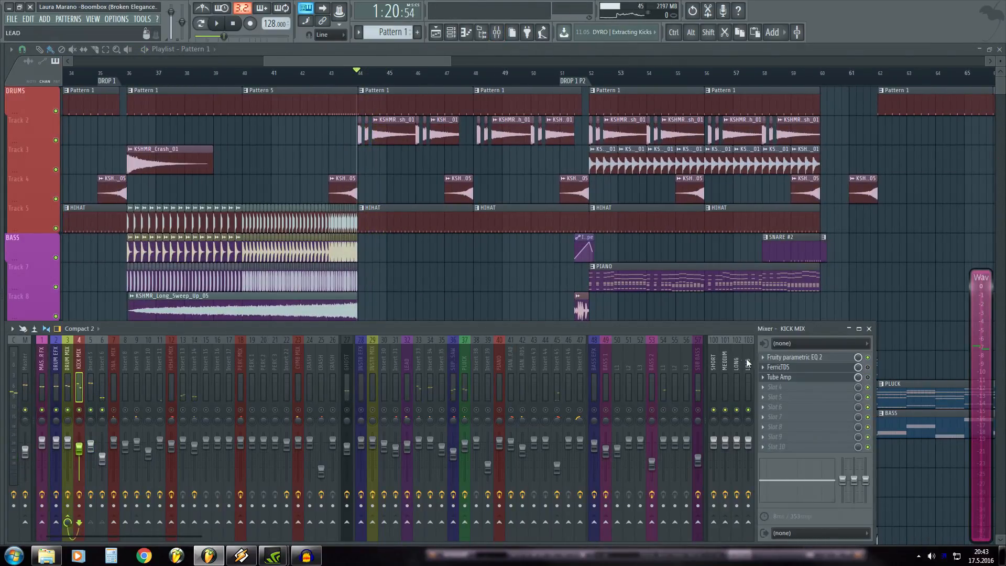
{"action": "left_click", "coordinate": [792, 358]}
{"action": "left_click_drag", "start_coordinate": [75, 208], "coordinate": [79, 229]}
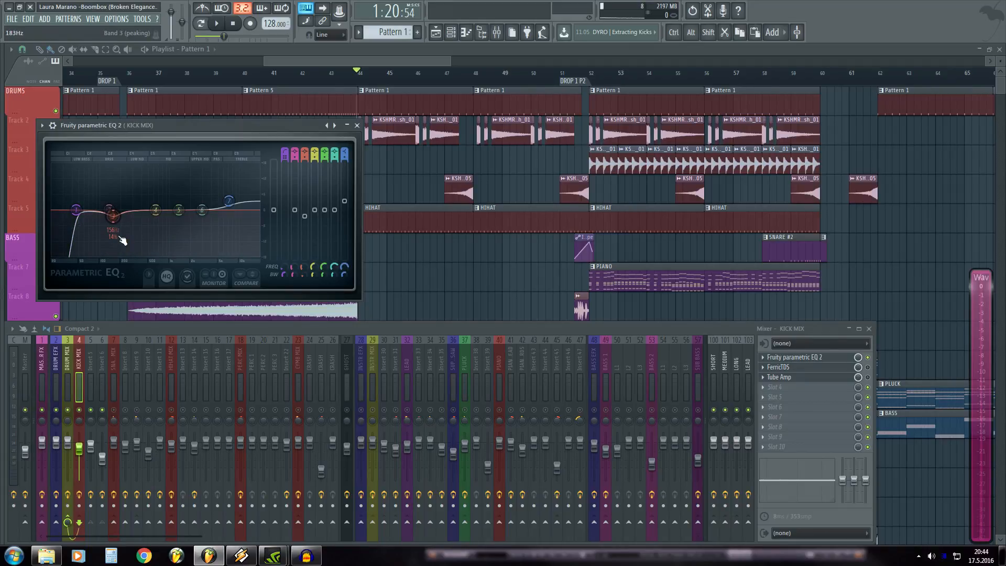
{"action": "left_click", "coordinate": [358, 126]}
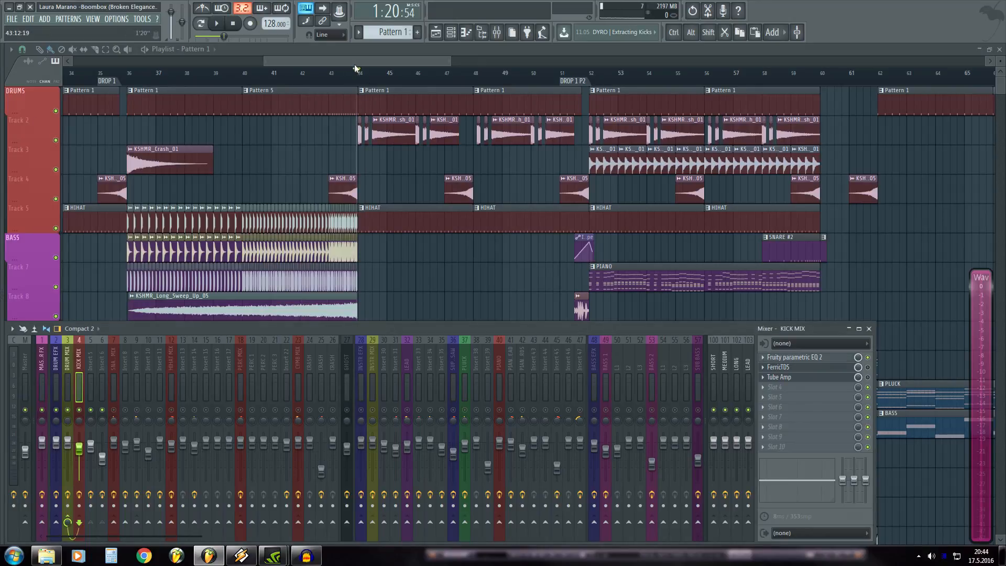
- Select the DRUM MIX mixer track, play the drop from bar 44, and stop playback in the playlist
{"action": "key", "text": "F9"}
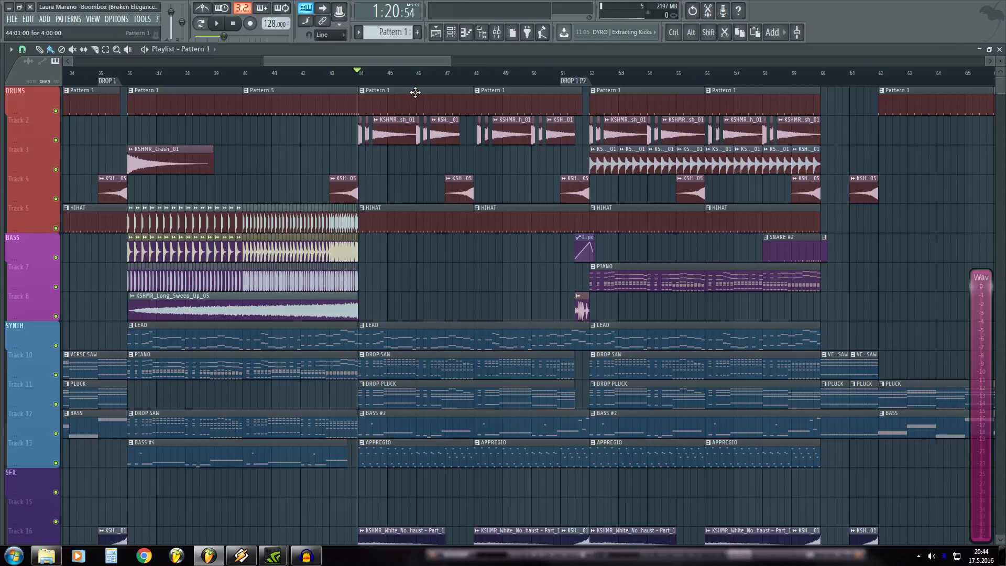
{"action": "scroll", "coordinate": [415, 92], "scroll_direction": "up", "scroll_amount": 2, "text": "ctrl"}
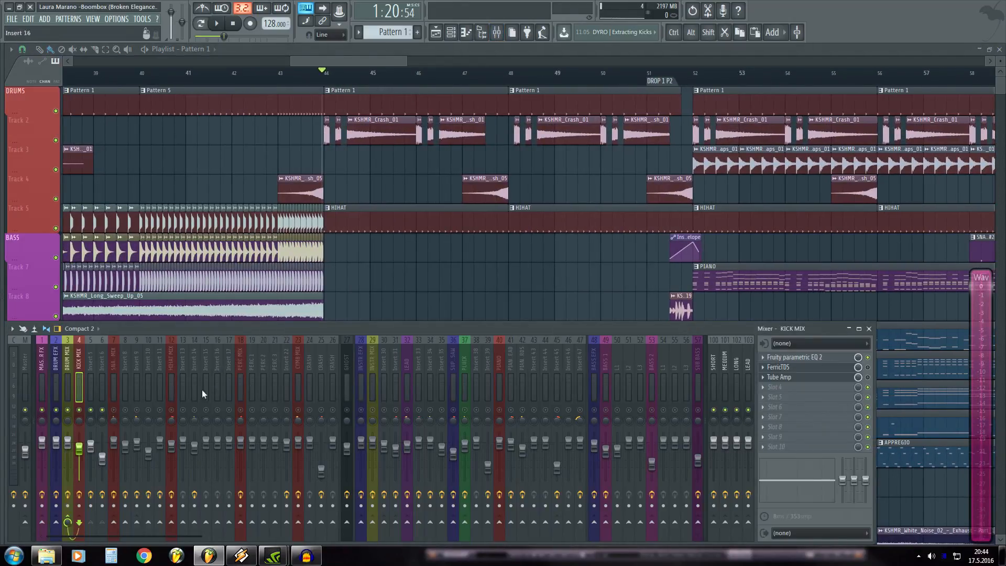
{"action": "left_click", "coordinate": [67, 388]}
{"action": "key", "text": "space"}
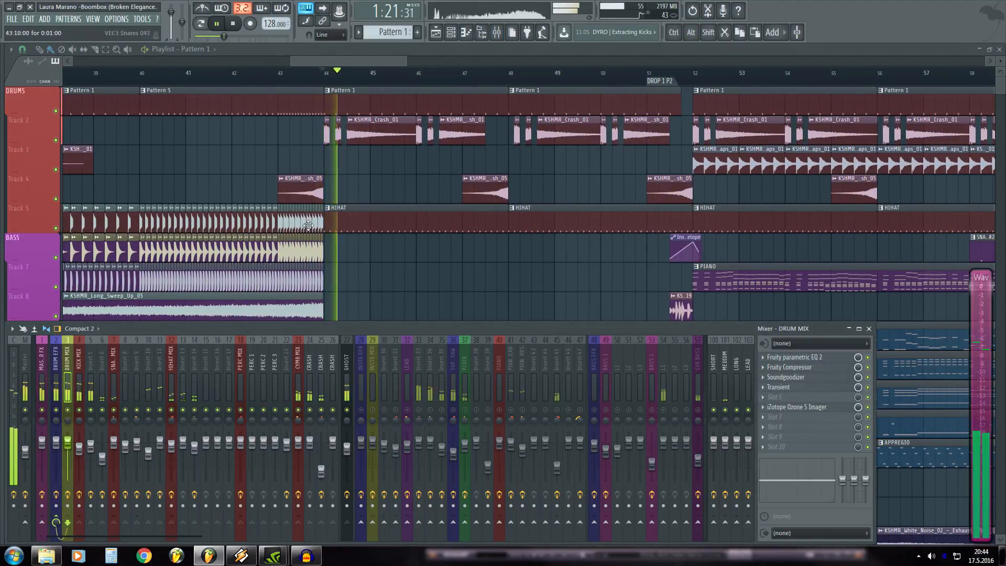
{"action": "key", "text": "F9"}
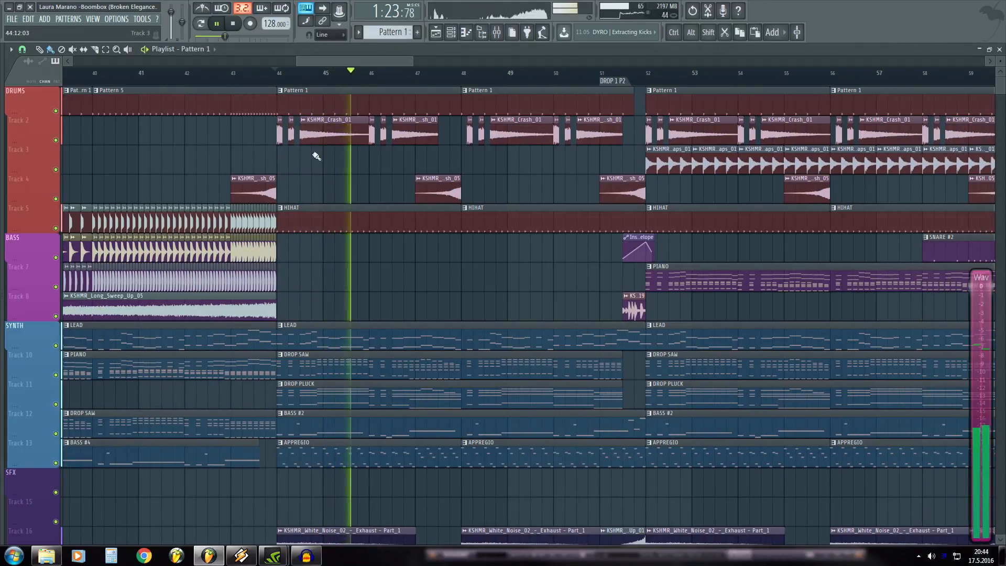
{"action": "key", "text": "space"}
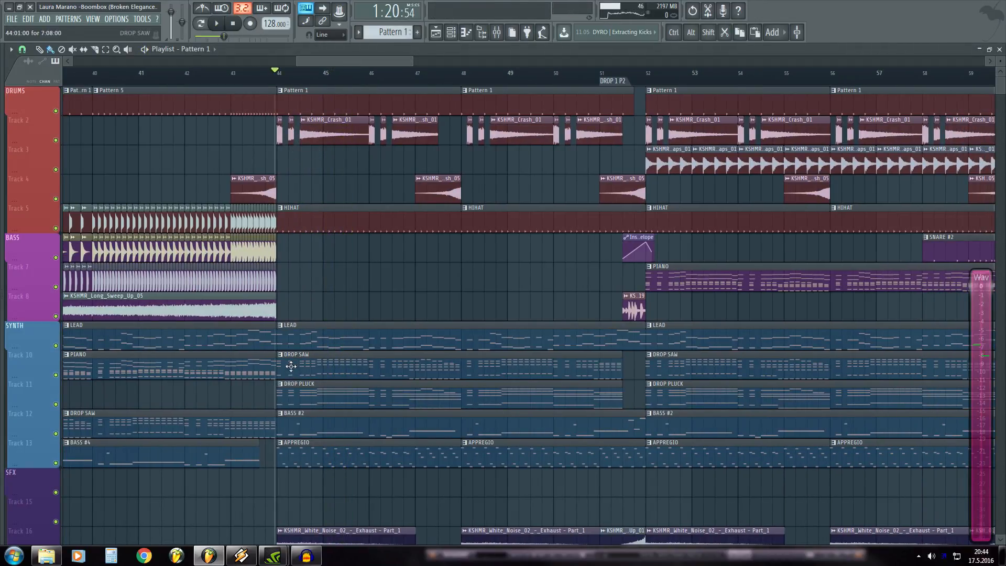
- Select the INSTR EFX mixer track, replay the drop from bar 44 to watch the levels, and close the mixer
{"action": "key", "text": "F9"}
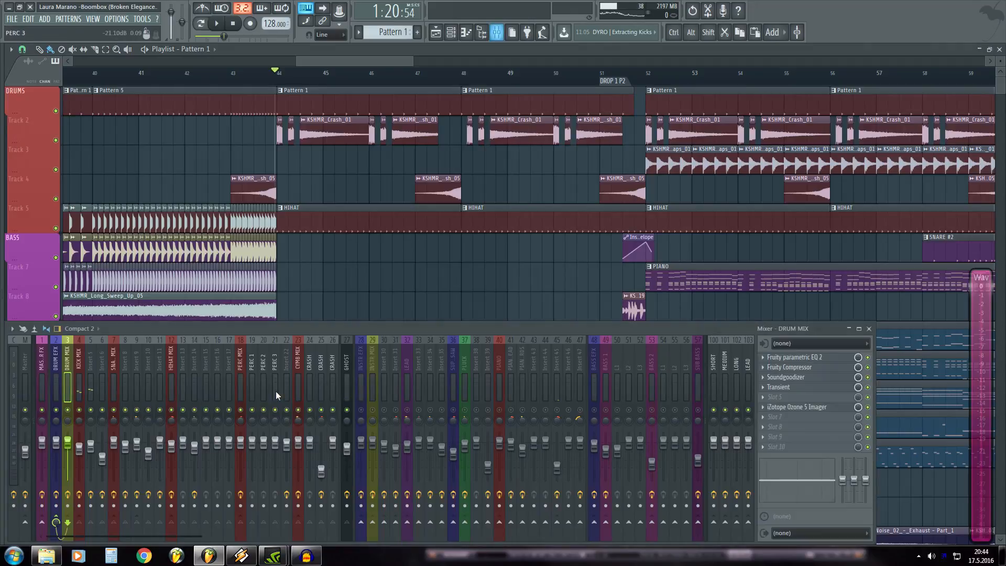
{"action": "left_click", "coordinate": [357, 399]}
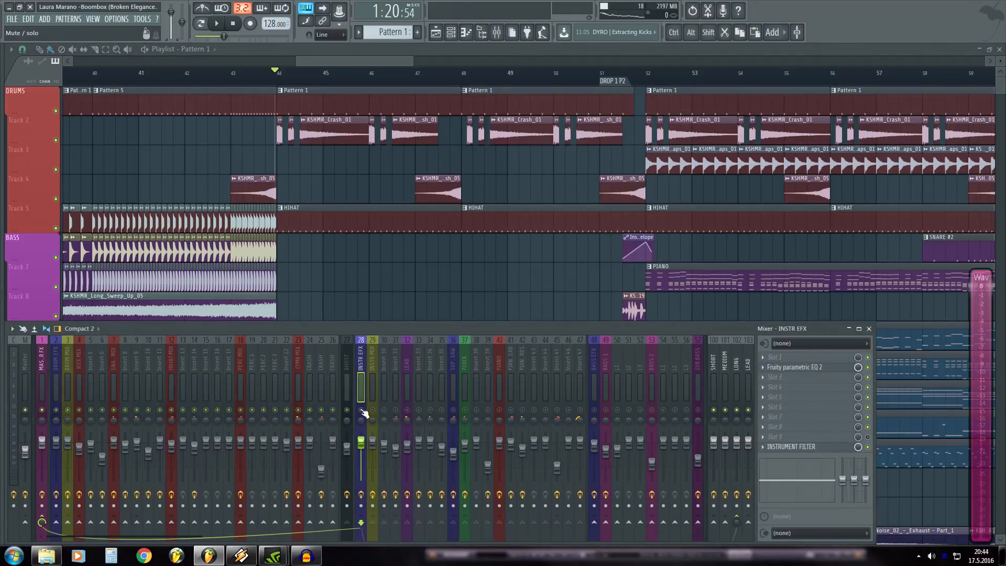
{"action": "key", "text": "space"}
{"action": "key", "text": "space"}
{"action": "key", "text": "space"}
{"action": "key", "text": "space"}
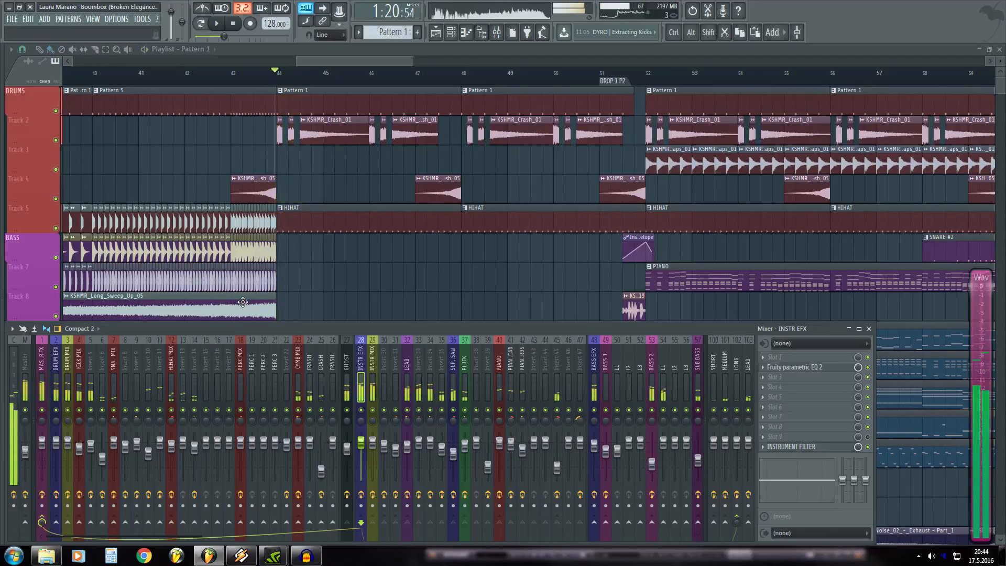
{"action": "key", "text": "F9"}
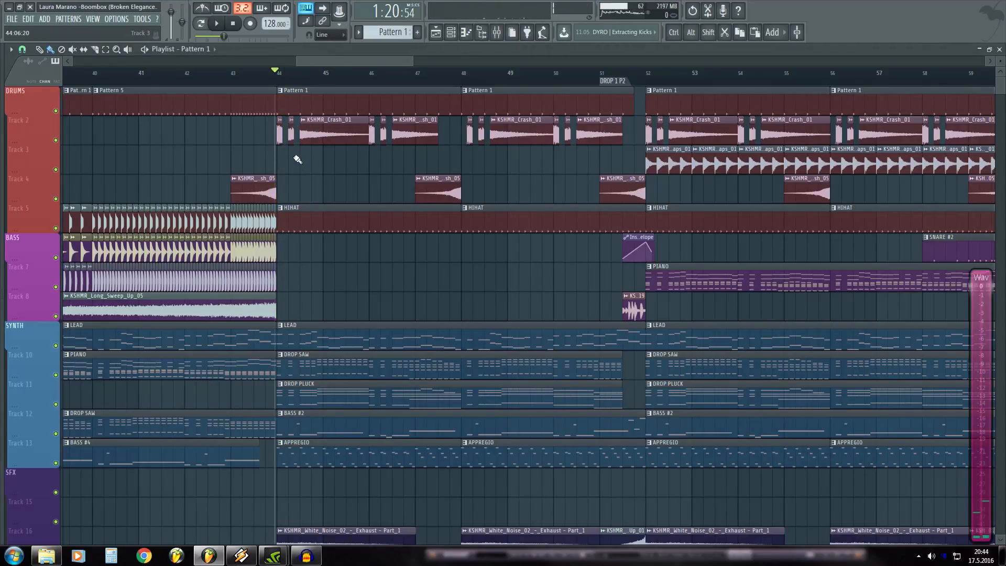
- Solo playlist track 5 during playback from bar 44, and view the HIHAT pattern's open hi-hat notes in the piano roll
{"action": "right_click", "coordinate": [56, 229]}
{"action": "key", "text": "space"}
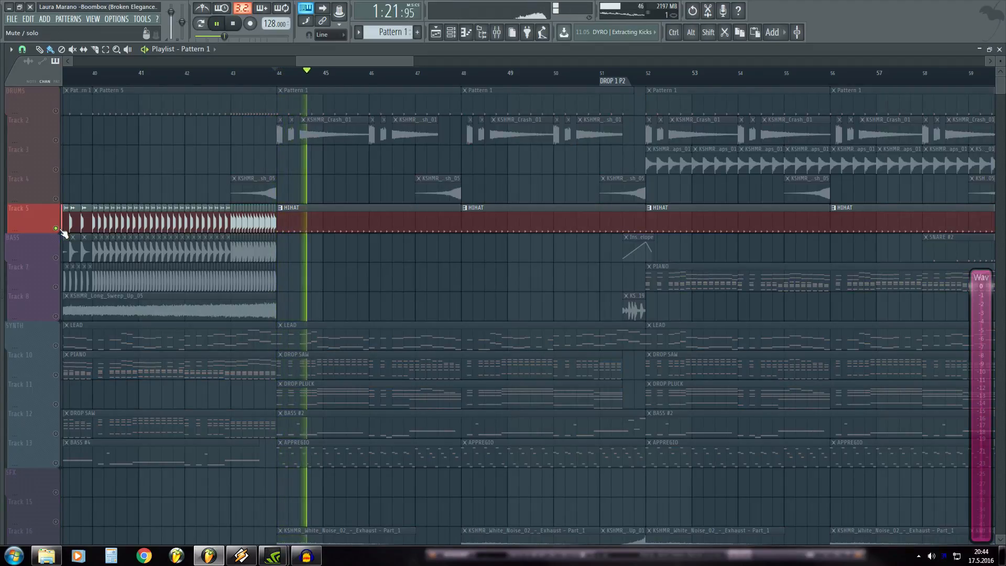
{"action": "double_click", "coordinate": [289, 225]}
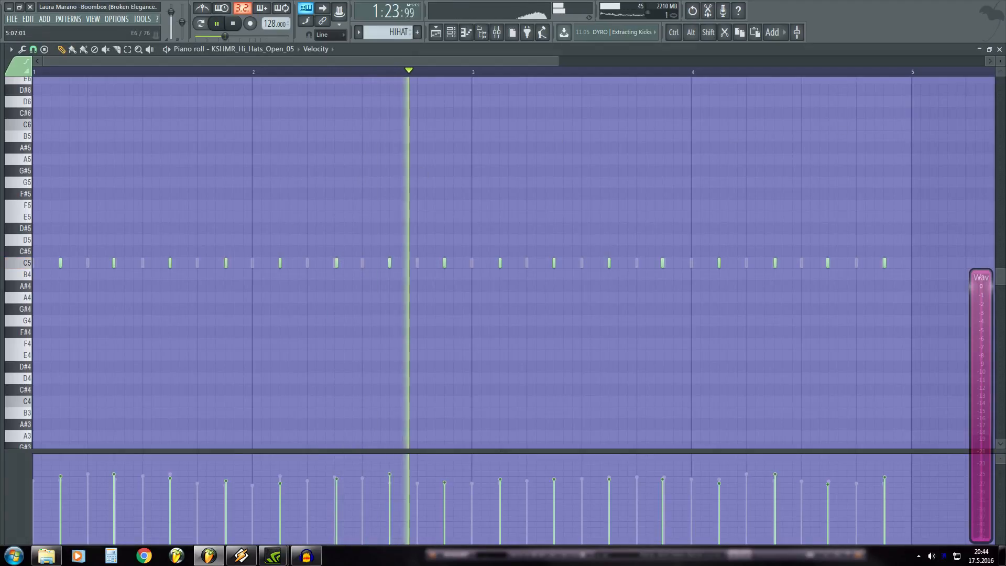
{"action": "left_click", "coordinate": [1000, 49]}
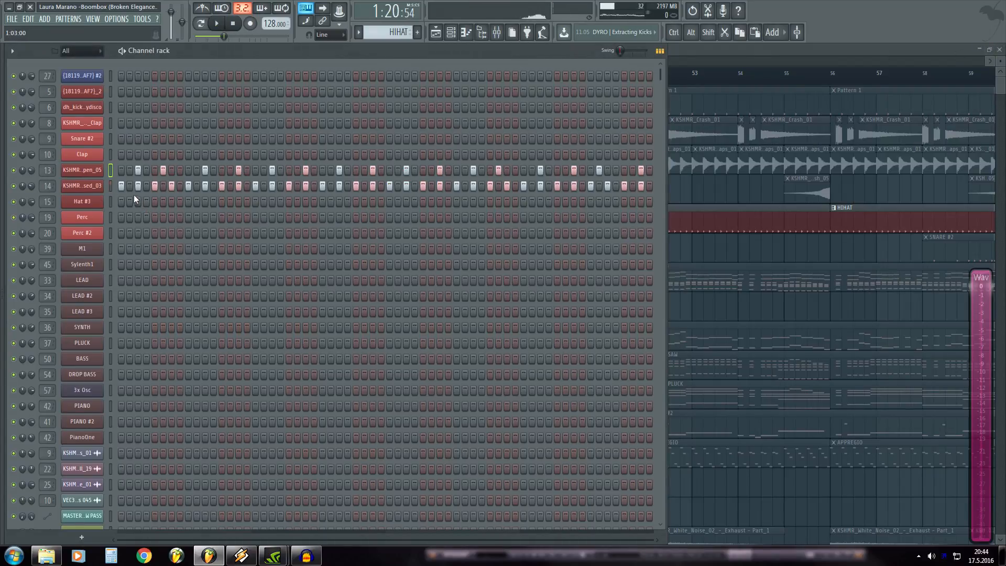
- Audition the KSHMR_Hi_Hats_Open_05 and KSHMR_Hi_Hats_Closed_03 samples from the channel rack
{"action": "left_click", "coordinate": [98, 173]}
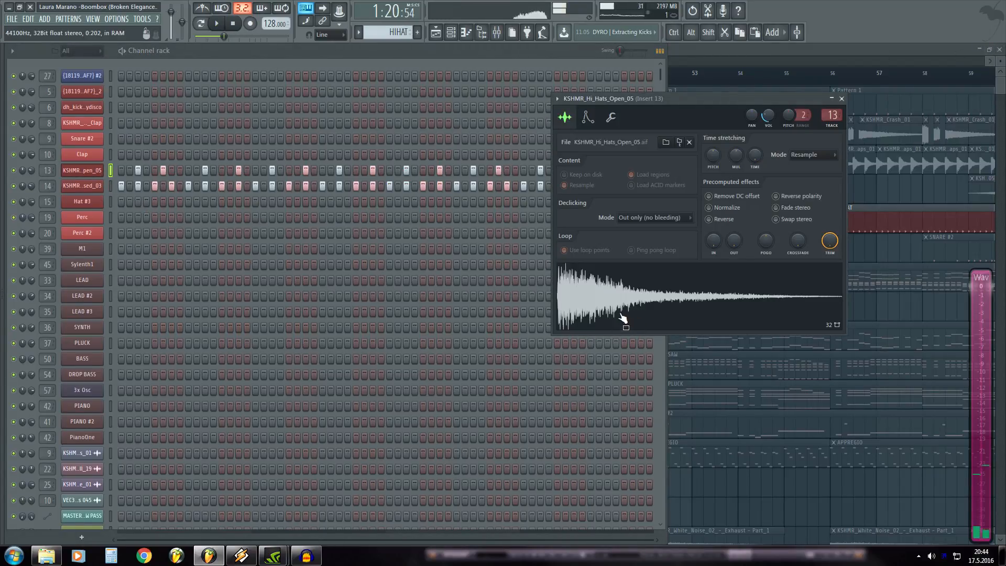
{"action": "left_click", "coordinate": [81, 187]}
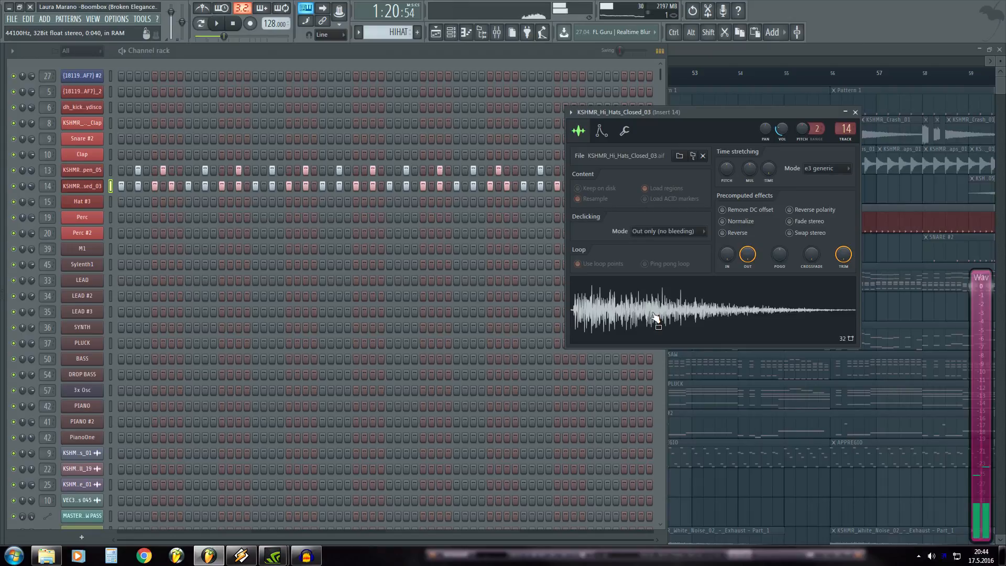
{"action": "left_click", "coordinate": [90, 173]}
- Play the soloed hi-hats from bar 44 with the channel rack and mixer levels in view
{"action": "left_click", "coordinate": [377, 67]}
{"action": "key", "text": "space"}
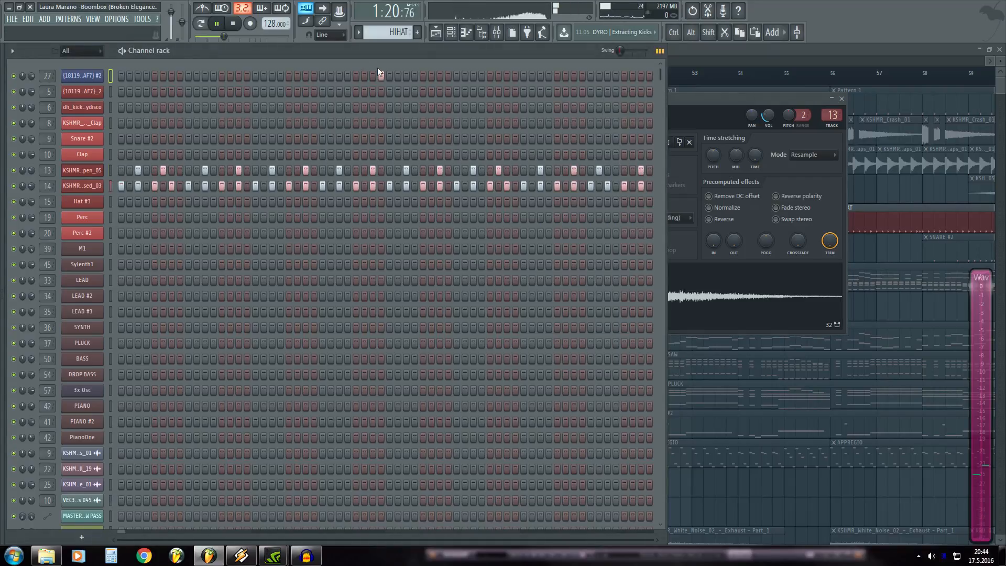
{"action": "key", "text": "F9"}
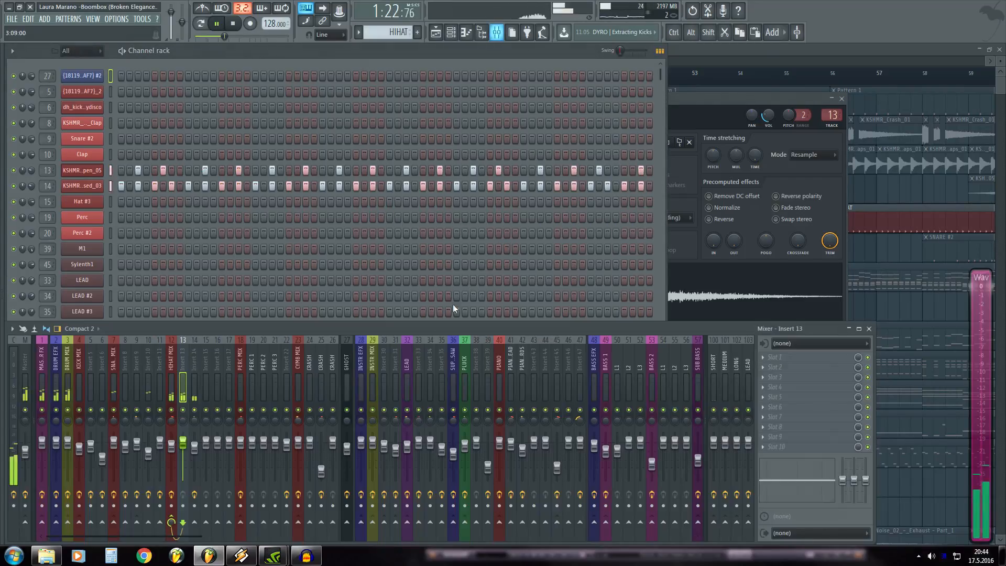
- View the Fruity parametric EQ 2 curve on the HIHAT MIX mixer track, close the open windows and stop playback
{"action": "left_click", "coordinate": [178, 394]}
{"action": "left_click", "coordinate": [171, 394]}
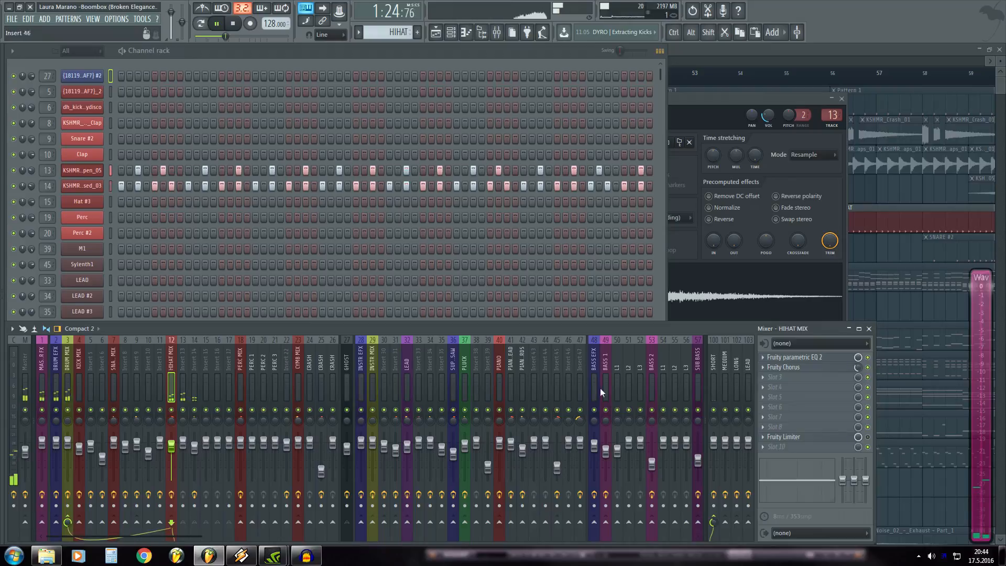
{"action": "left_click", "coordinate": [794, 358]}
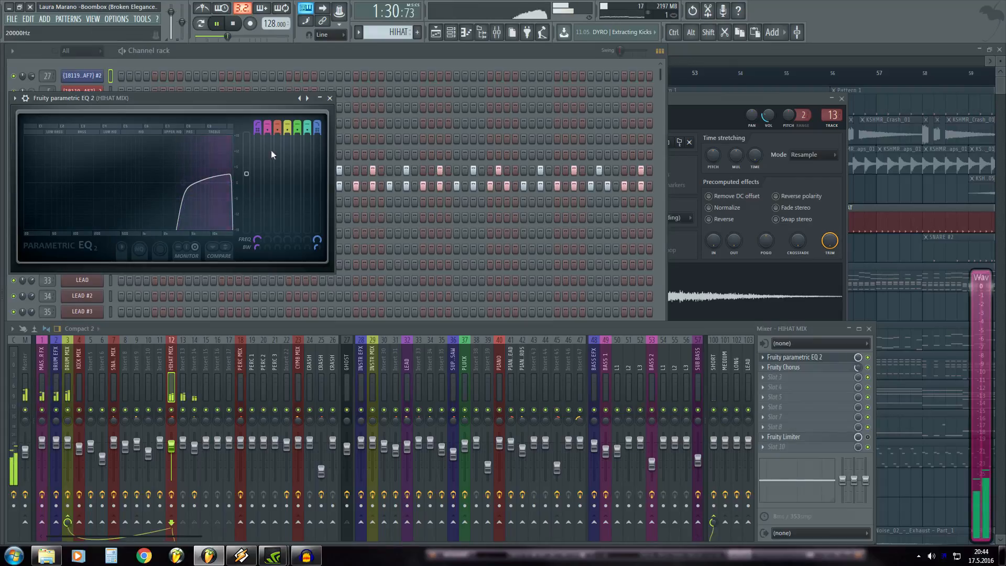
{"action": "left_click", "coordinate": [330, 98]}
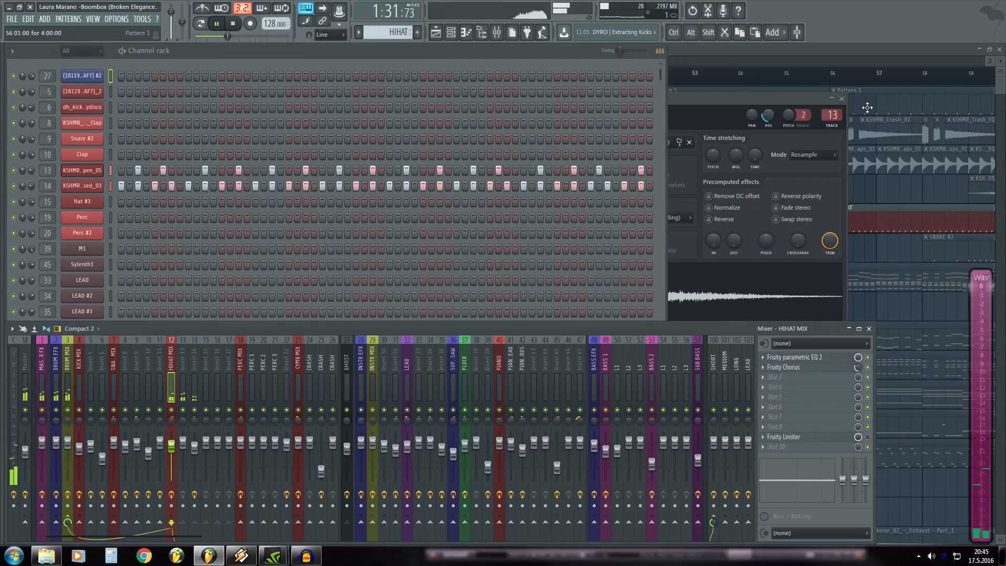
{"action": "left_click", "coordinate": [842, 98]}
{"action": "left_click", "coordinate": [753, 52]}
{"action": "key", "text": "space"}
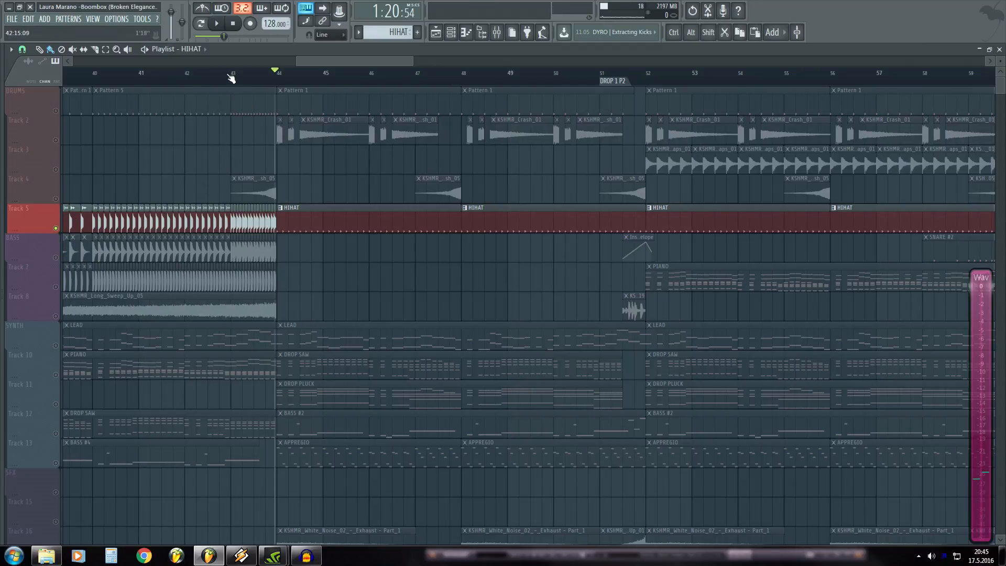
- Solo playlist track 4, play its reversed crashes around bars 43 and 47, then unsolo it and stop playback
{"action": "left_click", "coordinate": [46, 200]}
{"action": "key", "text": "space"}
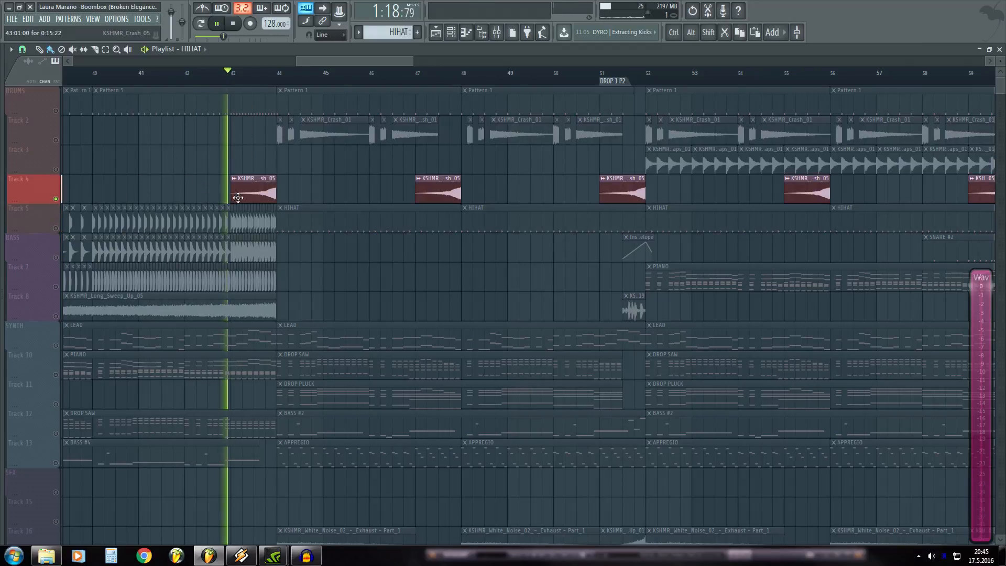
{"action": "key", "text": "space"}
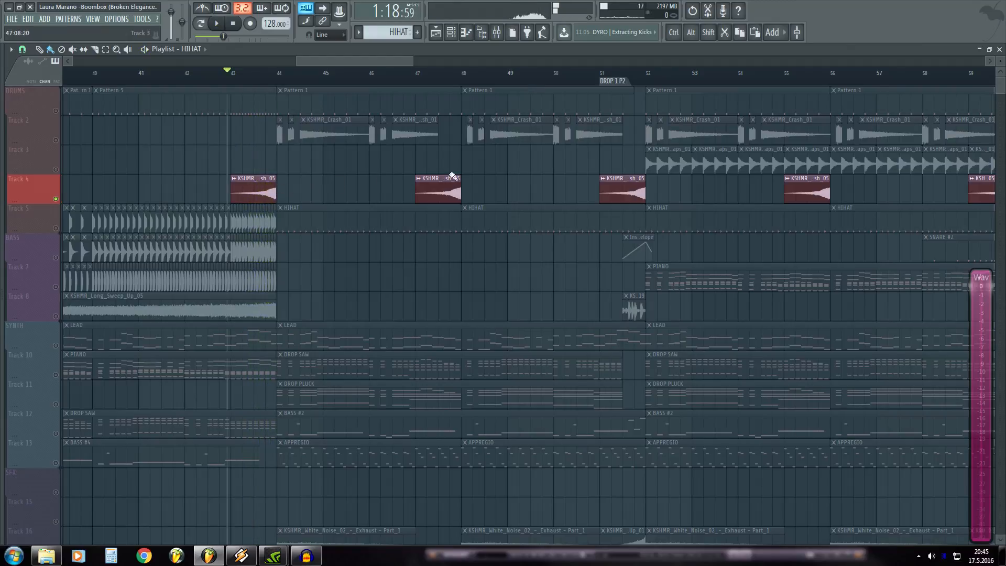
{"action": "left_click", "coordinate": [413, 72]}
{"action": "key", "text": "space"}
{"action": "scroll", "coordinate": [417, 72], "scroll_direction": "down", "scroll_amount": 5}
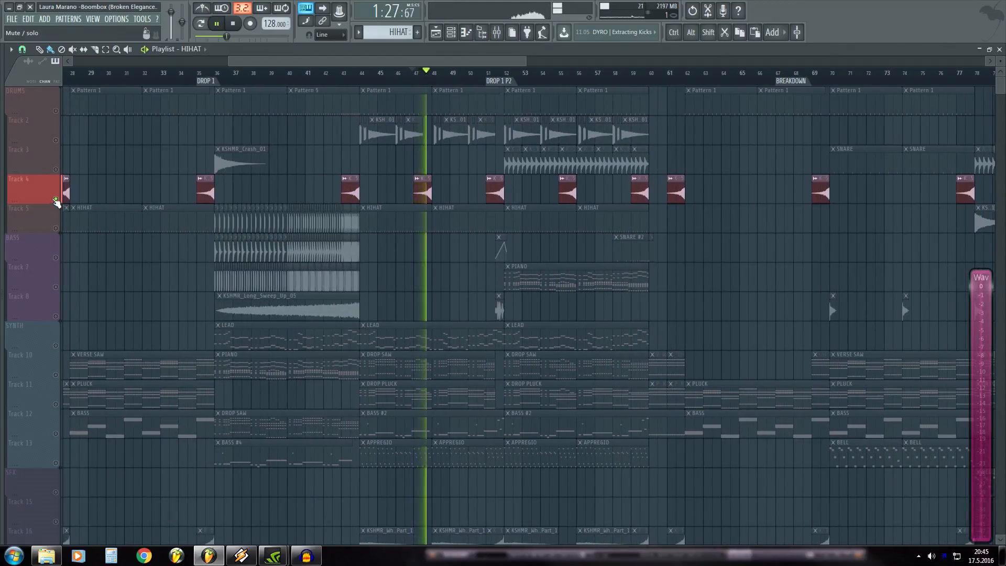
{"action": "right_click", "coordinate": [56, 200]}
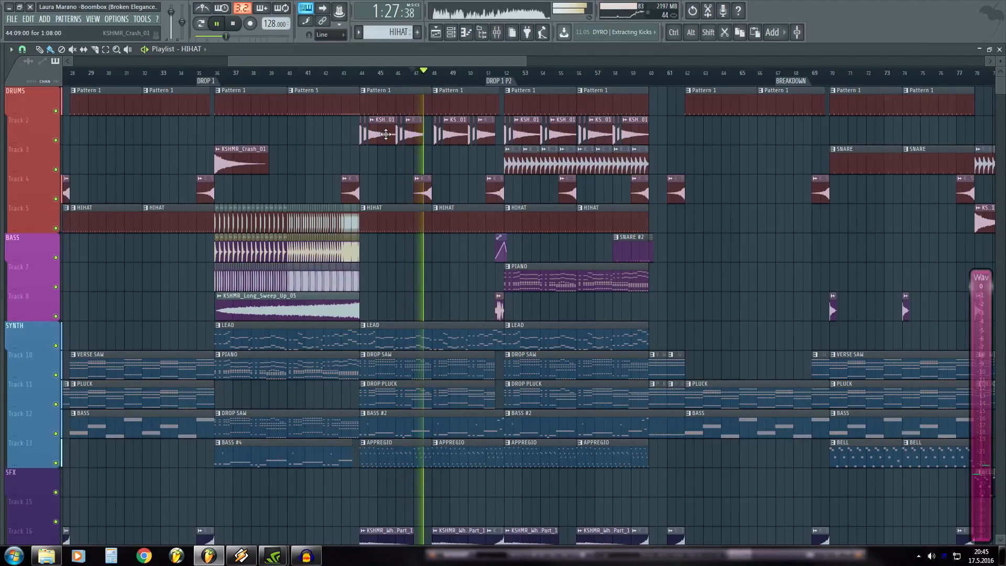
{"action": "key", "text": "space"}
- Inspect the KSHMR_Crash_05 clip's sampler settings and its CRASH mixer effects, and close both windows
{"action": "scroll", "coordinate": [442, 83], "scroll_direction": "up", "scroll_amount": 4}
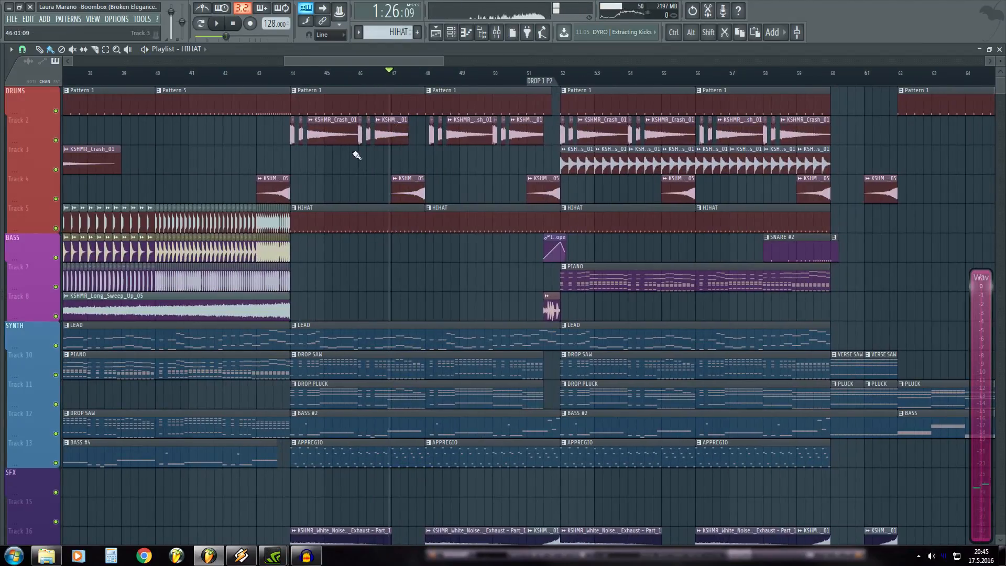
{"action": "scroll", "coordinate": [246, 82], "scroll_direction": "up", "scroll_amount": 2}
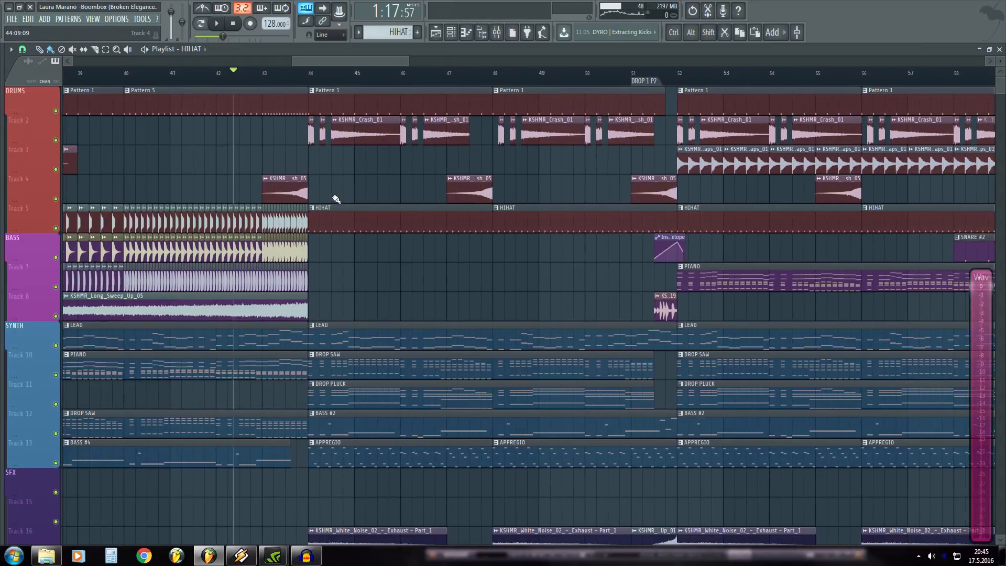
{"action": "double_click", "coordinate": [290, 193]}
{"action": "key", "text": "F9"}
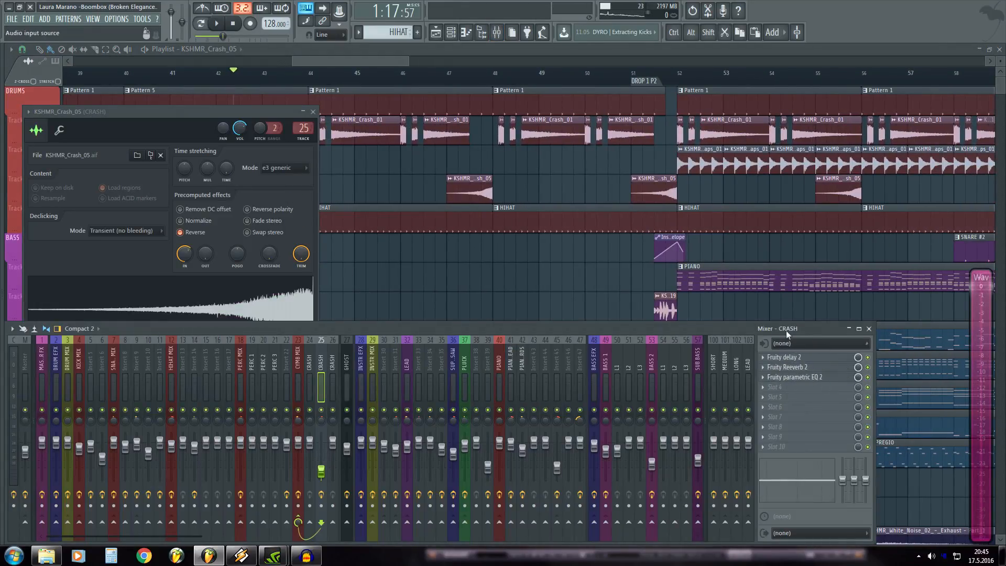
{"action": "left_click", "coordinate": [314, 112]}
{"action": "key", "text": "F9"}
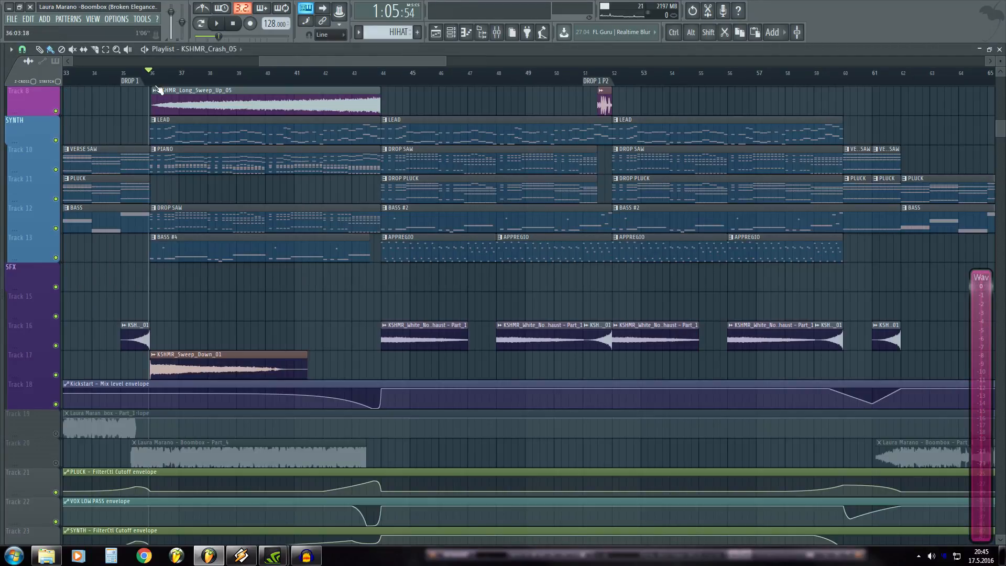
- Play the DROP 1 build-up from bar 36 with the mixer open, and solo the SNARE MIX track to hear its layers
{"action": "scroll", "coordinate": [176, 153], "scroll_direction": "up", "scroll_amount": 5}
{"action": "key", "text": "space"}
{"action": "key", "text": "F9"}
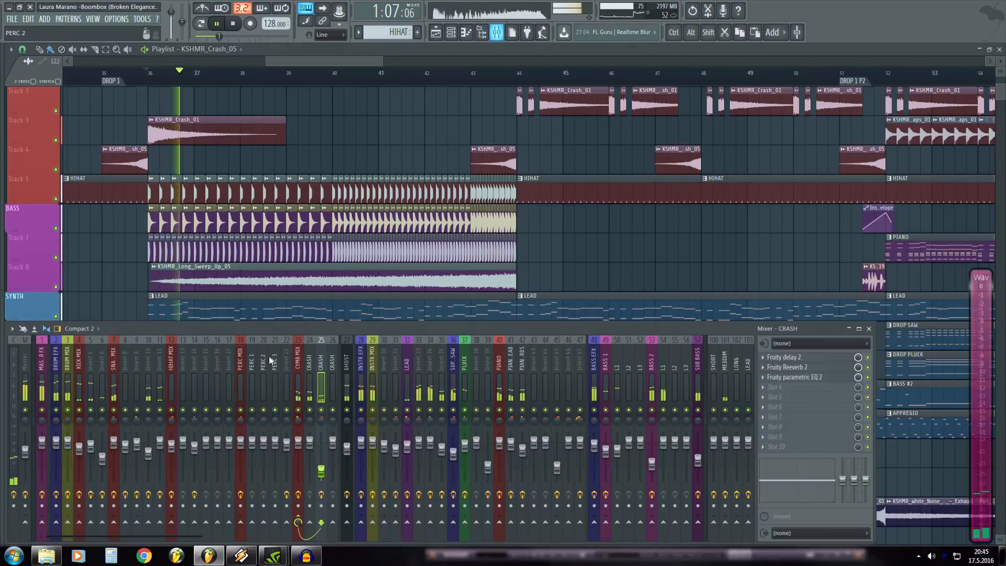
{"action": "key", "text": "space"}
{"action": "left_click", "coordinate": [117, 394]}
{"action": "key", "text": "space"}
{"action": "scroll", "coordinate": [135, 78], "scroll_direction": "up", "scroll_amount": 3}
{"action": "key", "text": "space"}
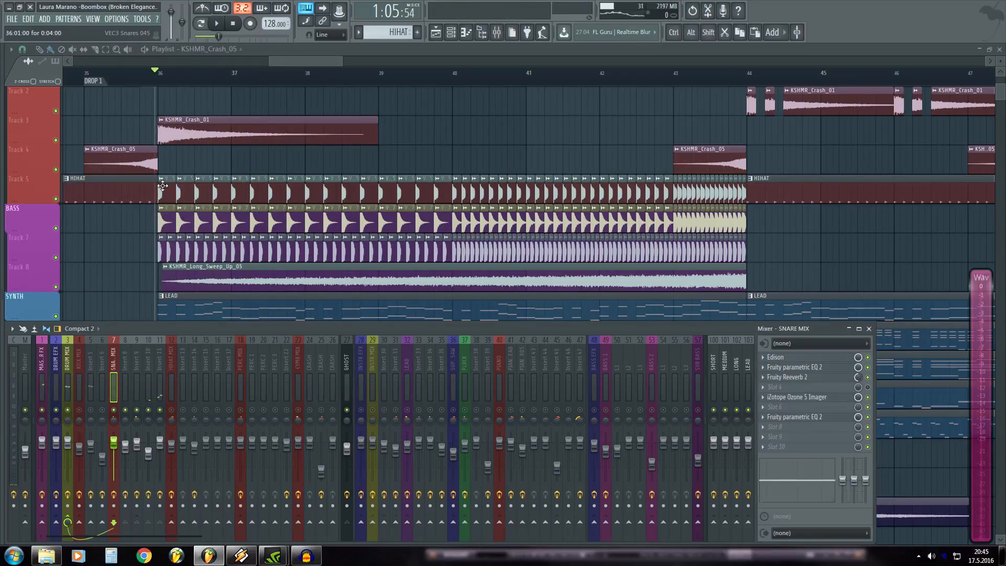
- Close the mixer and inspect the VEC3 Snares 045, VEC3 Claps 037 and Classic Trap Snare samples in turn
{"action": "key", "text": "F9"}
{"action": "left_click", "coordinate": [315, 111]}
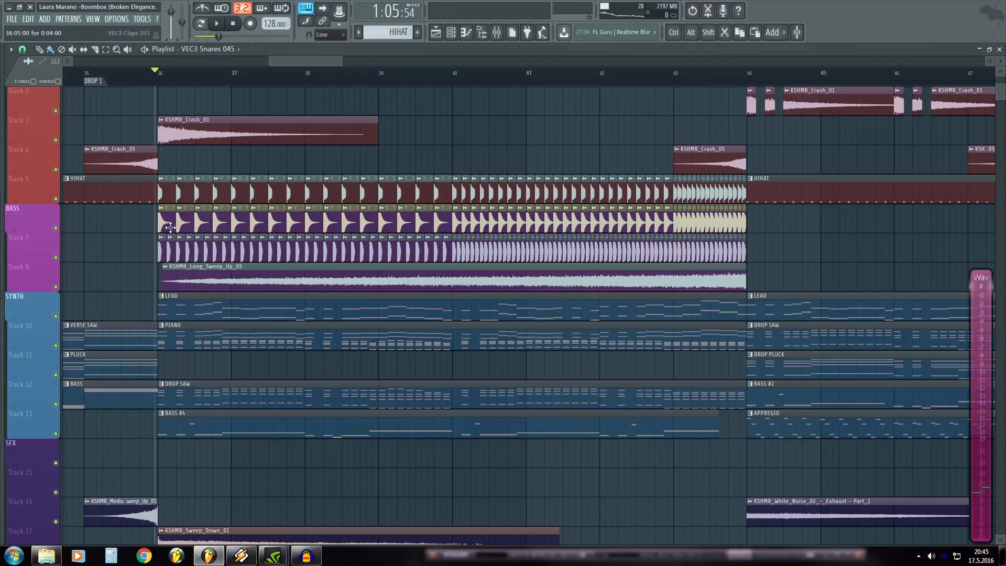
{"action": "double_click", "coordinate": [174, 226]}
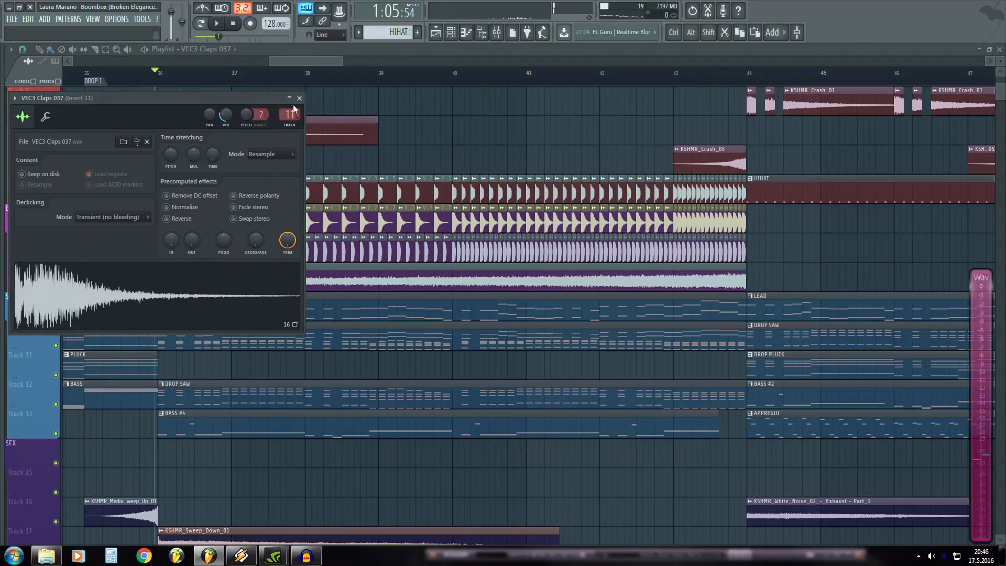
{"action": "left_click", "coordinate": [299, 98]}
{"action": "double_click", "coordinate": [160, 250]}
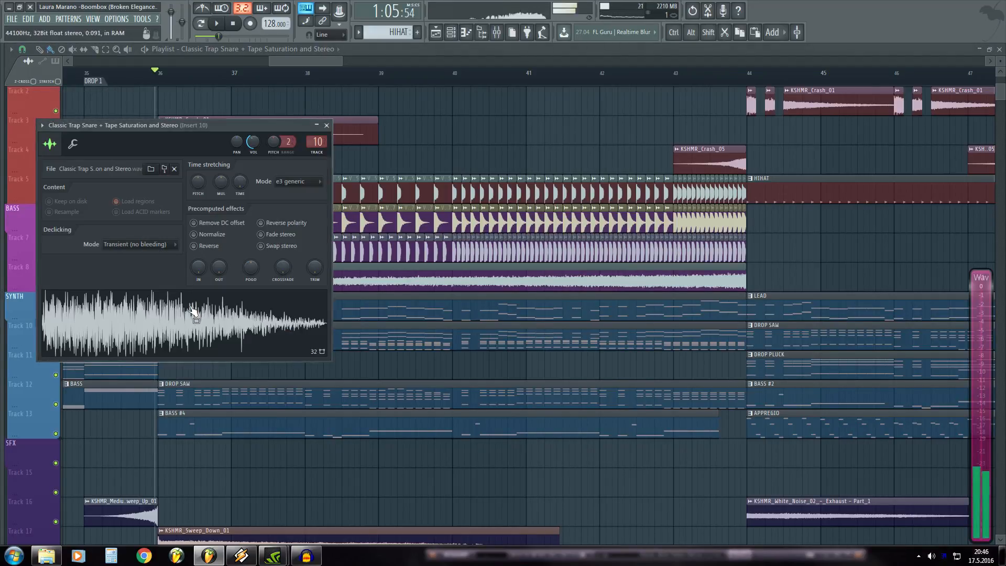
{"action": "left_click", "coordinate": [326, 125]}
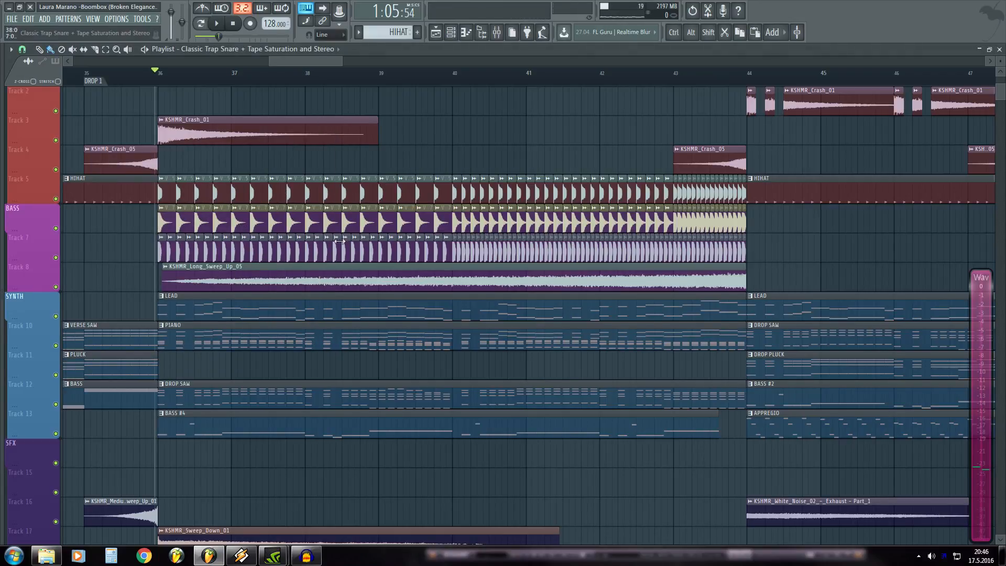
- Play the snare build-up from bar 36, skipping ahead to just before bars 40 and 43, and stop playback
{"action": "scroll", "coordinate": [341, 240], "scroll_direction": "up", "scroll_amount": 1}
{"action": "key", "text": "space"}
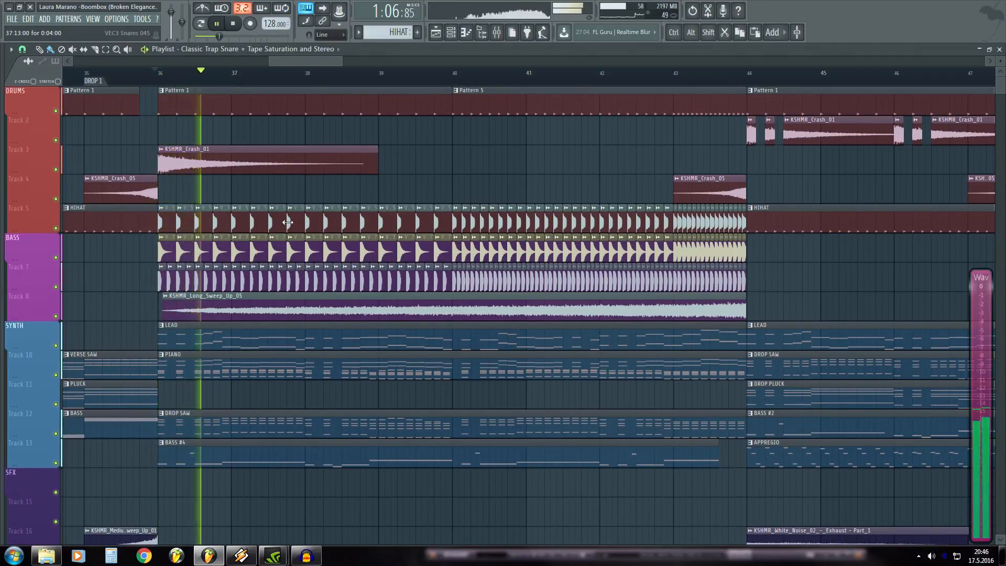
{"action": "left_click", "coordinate": [437, 72]}
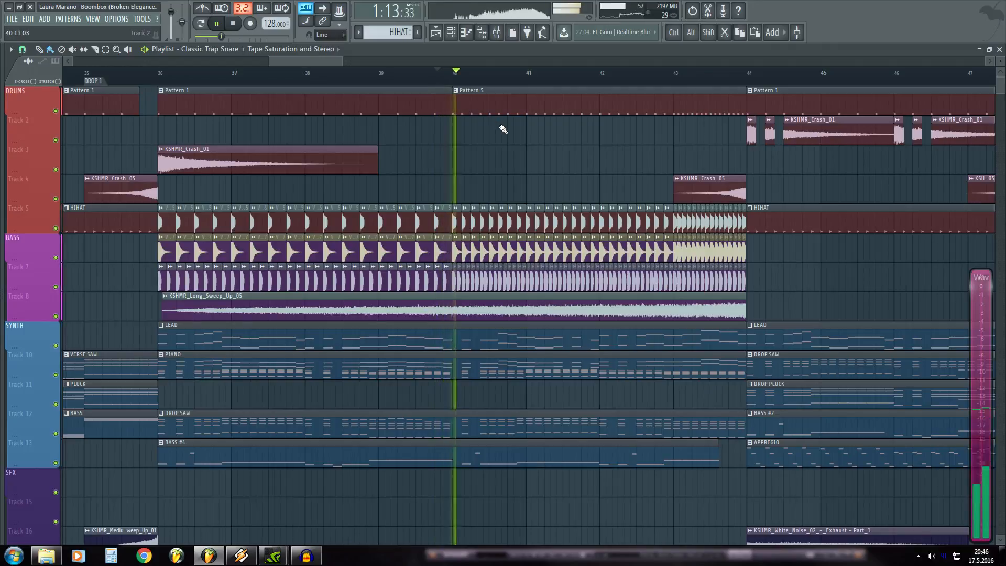
{"action": "left_click", "coordinate": [662, 72]}
{"action": "scroll", "coordinate": [666, 78], "scroll_direction": "down", "scroll_amount": 4}
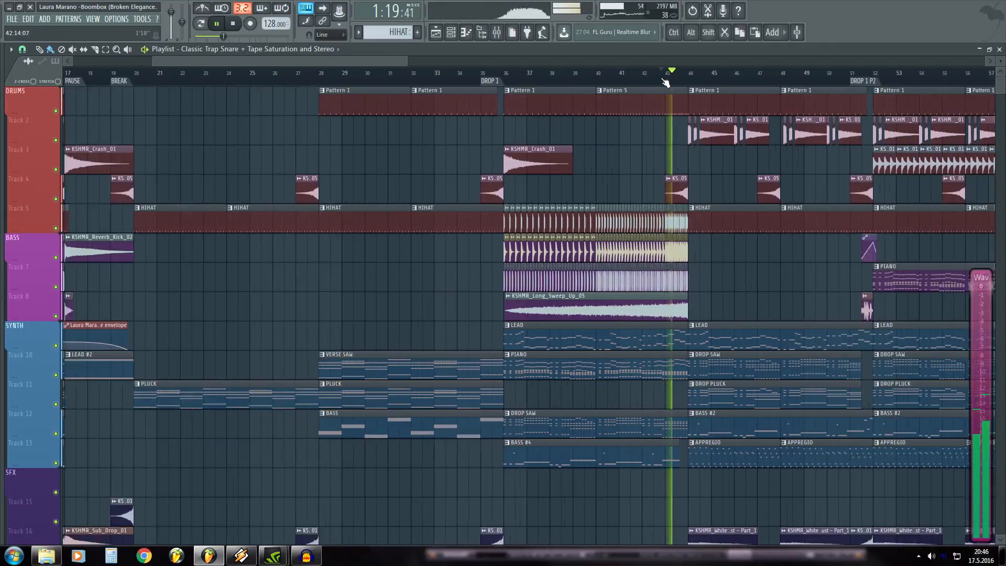
{"action": "key", "text": "space"}
- Examine the automation envelopes and the gap between the build-up clips' ends and the drop at bar 44
{"action": "scroll", "coordinate": [681, 82], "scroll_direction": "up", "scroll_amount": 4}
{"action": "left_click_drag", "start_coordinate": [306, 61], "coordinate": [330, 61]}
{"action": "scroll", "coordinate": [413, 321], "scroll_direction": "down", "scroll_amount": 8}
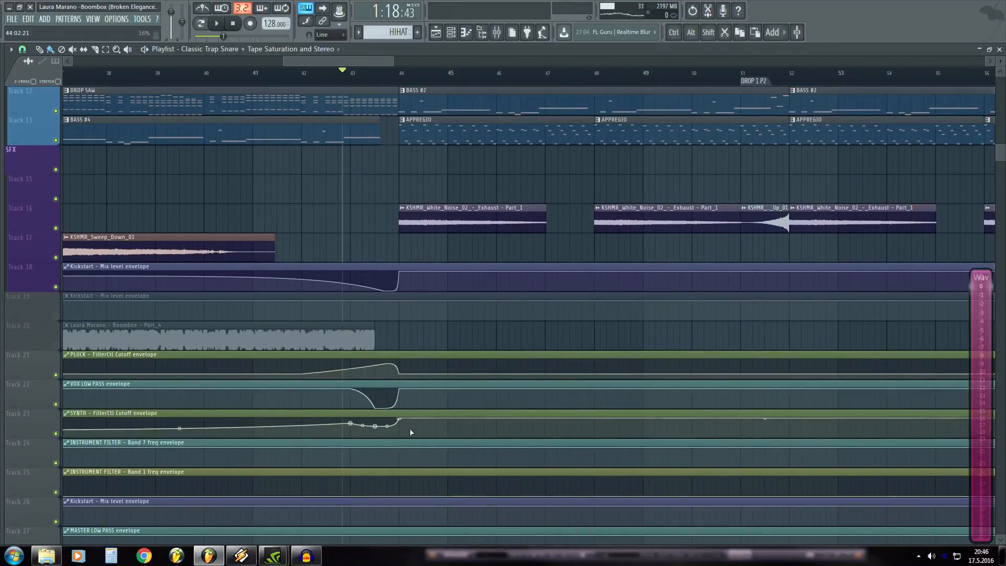
{"action": "scroll", "coordinate": [398, 401], "scroll_direction": "up", "scroll_amount": 7}
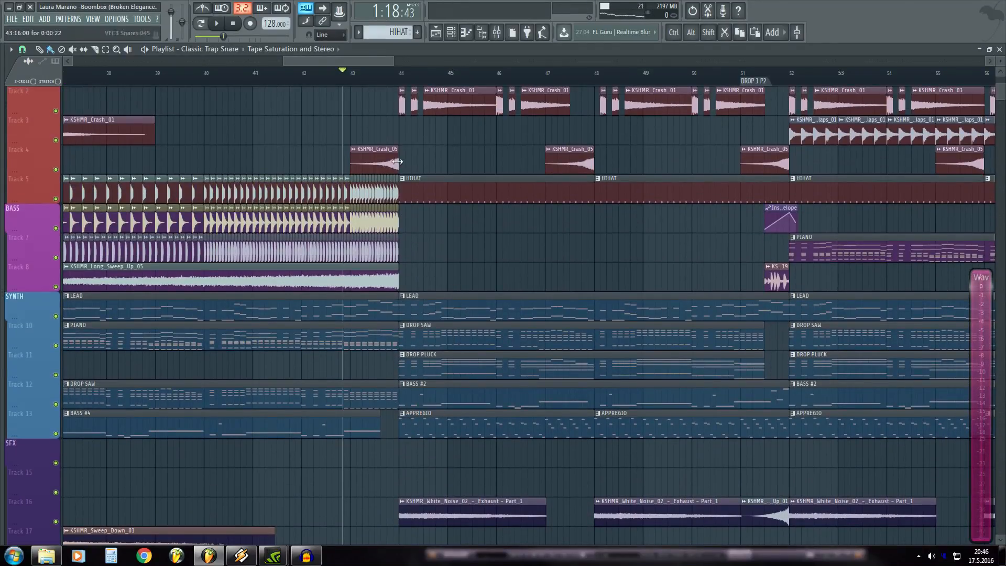
{"action": "scroll", "coordinate": [401, 84], "scroll_direction": "up", "scroll_amount": 6}
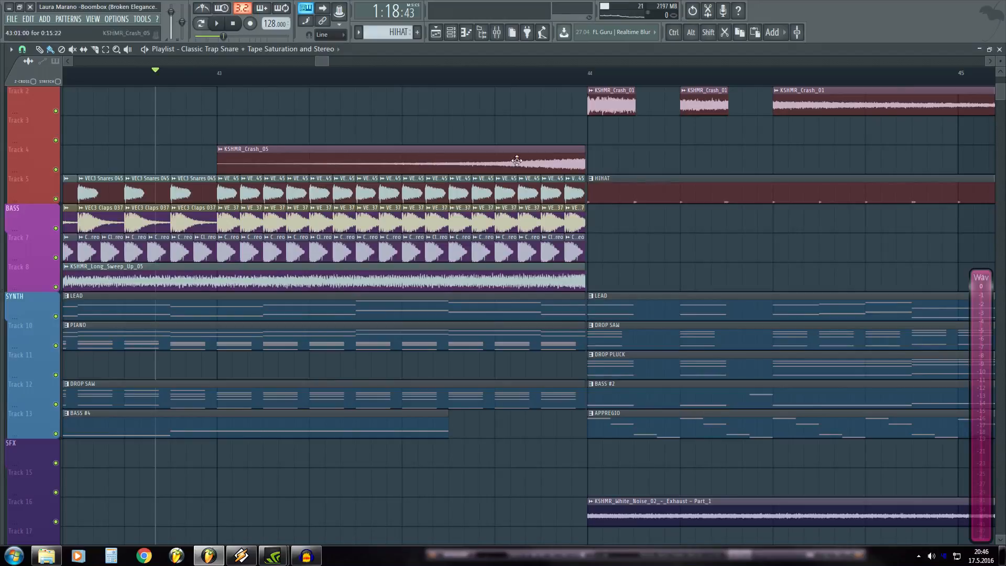
{"action": "scroll", "coordinate": [601, 75], "scroll_direction": "up", "scroll_amount": 2}
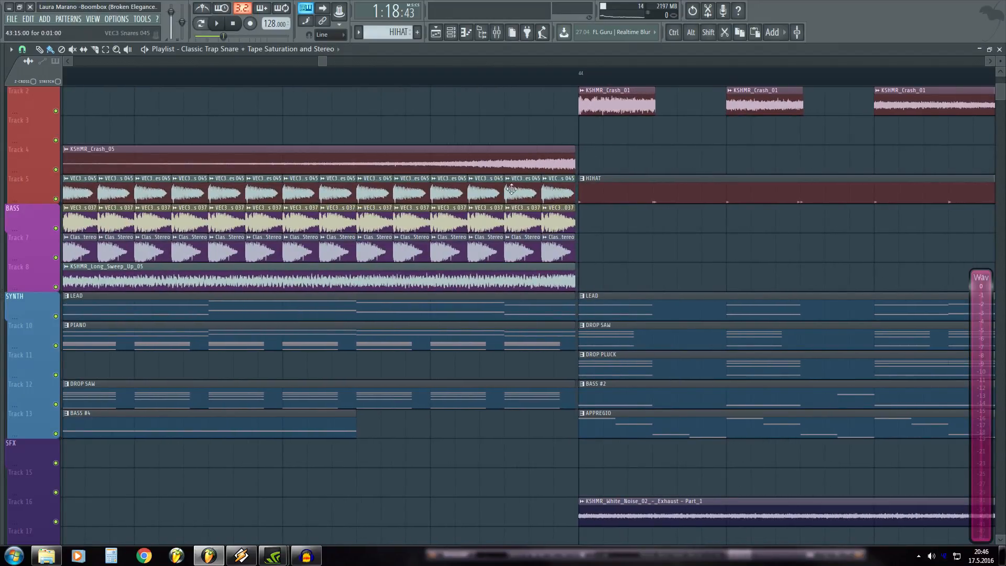
{"action": "scroll", "coordinate": [578, 225], "scroll_direction": "down", "scroll_amount": 2}
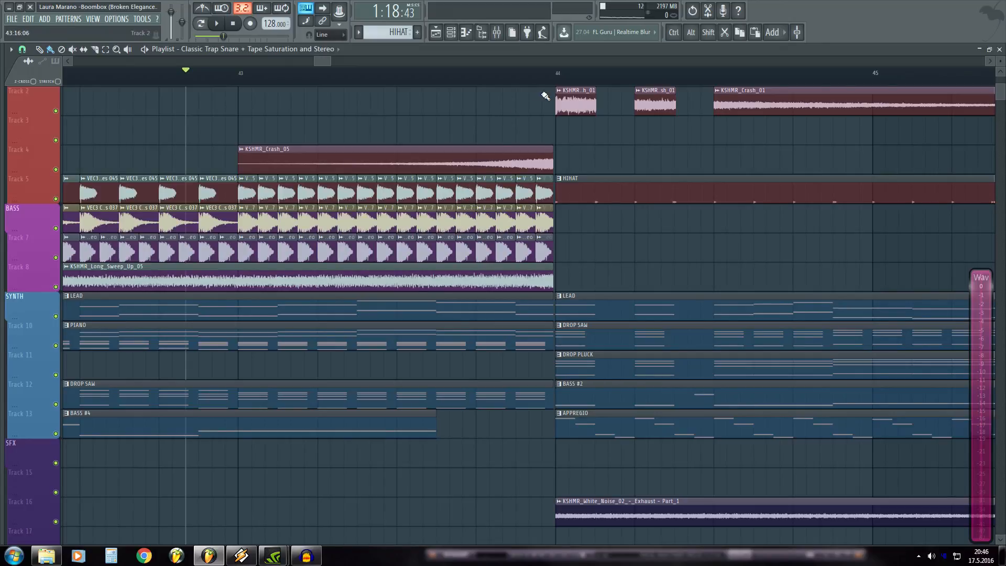
{"action": "scroll", "coordinate": [545, 96], "scroll_direction": "up", "scroll_amount": 2}
{"action": "scroll", "coordinate": [553, 86], "scroll_direction": "up", "scroll_amount": 1}
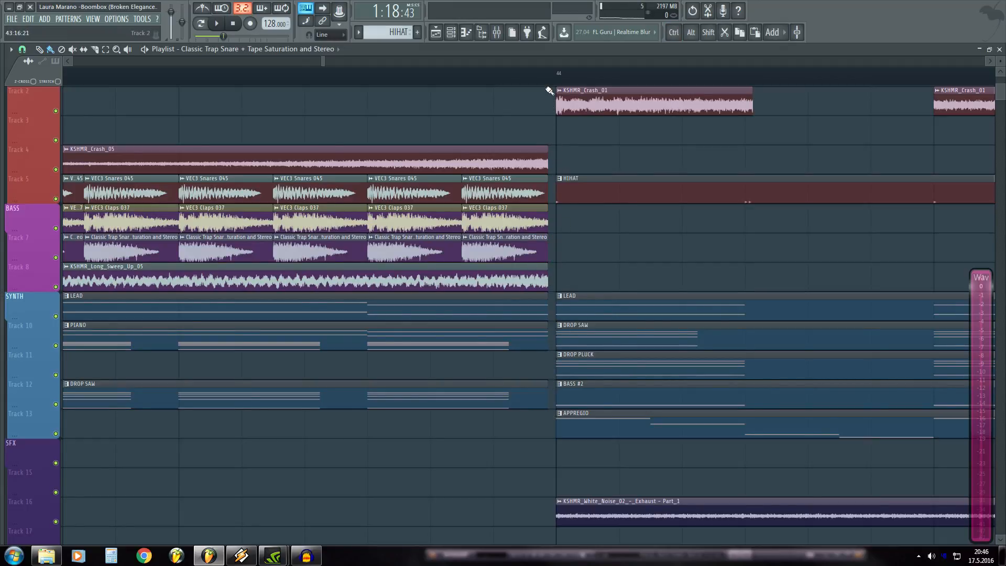
{"action": "scroll", "coordinate": [547, 89], "scroll_direction": "down", "scroll_amount": 3}
- Play the transition into bar 44, and replay it with the mixer open to watch the track levels
{"action": "key", "text": "space"}
{"action": "key", "text": "space"}
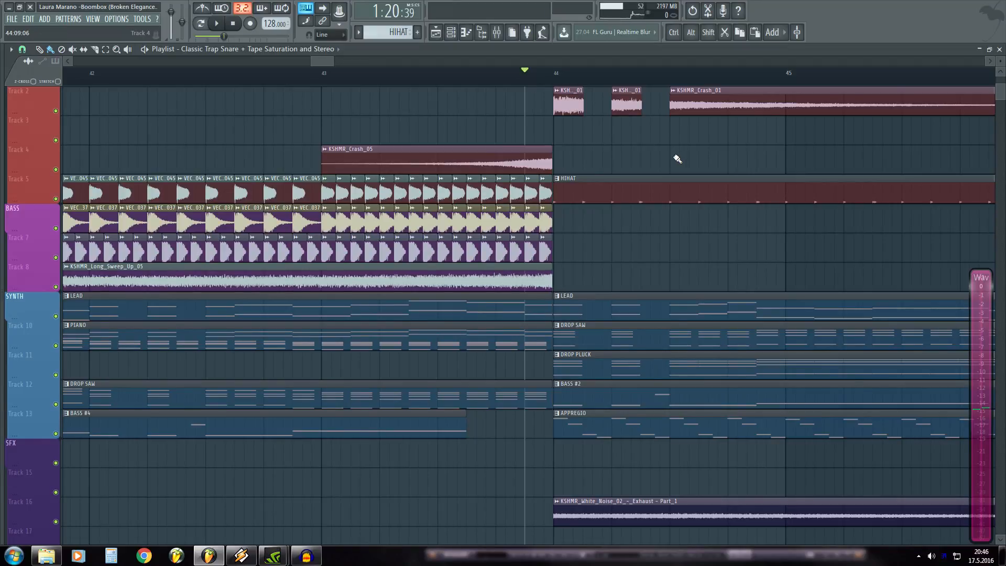
{"action": "key", "text": "F9"}
{"action": "key", "text": "space"}
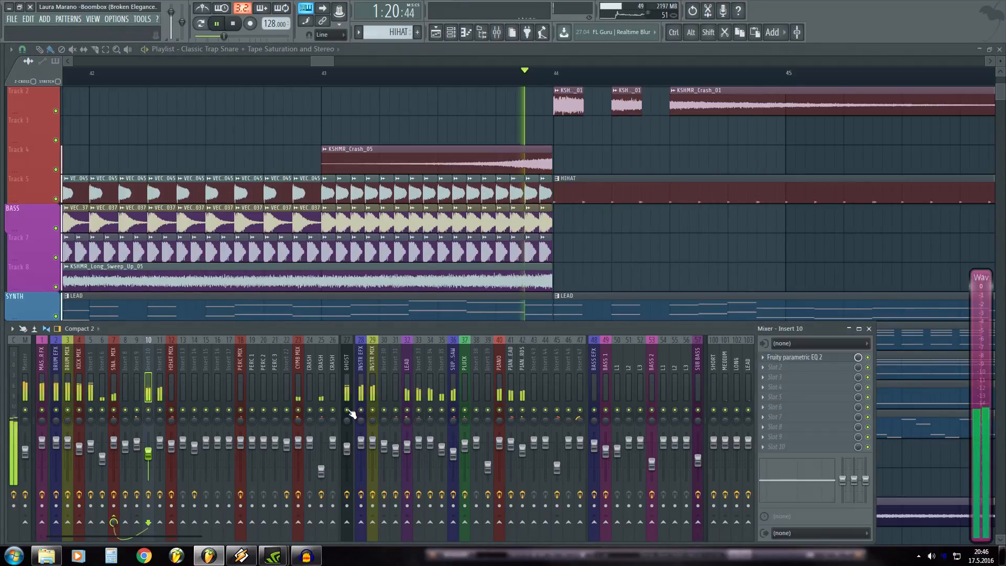
{"action": "key", "text": "space"}
- Recheck the gap before bar 44, close the mixer and play the transition from bar 43
{"action": "scroll", "coordinate": [538, 158], "scroll_direction": "up", "scroll_amount": 5}
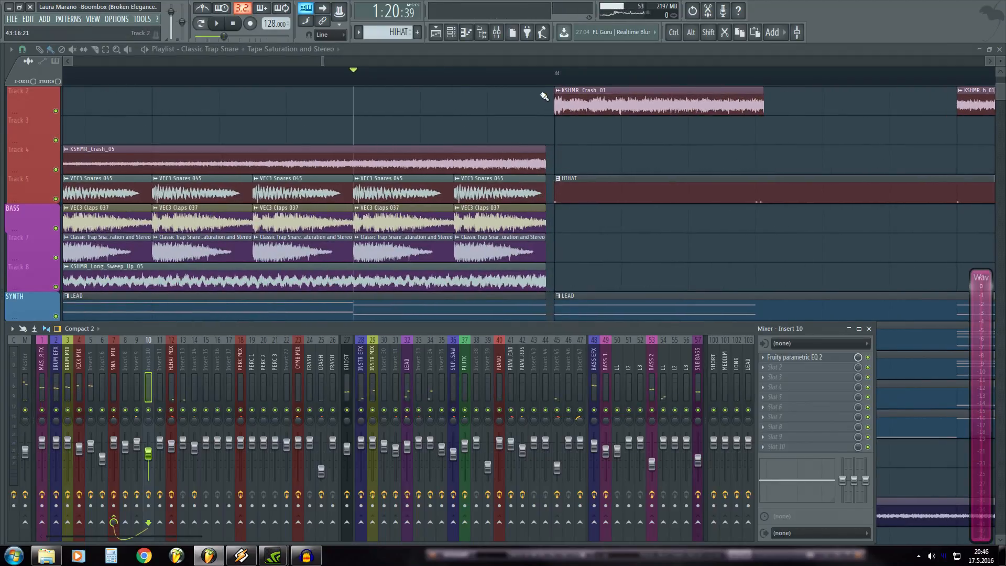
{"action": "scroll", "coordinate": [524, 83], "scroll_direction": "down", "scroll_amount": 6}
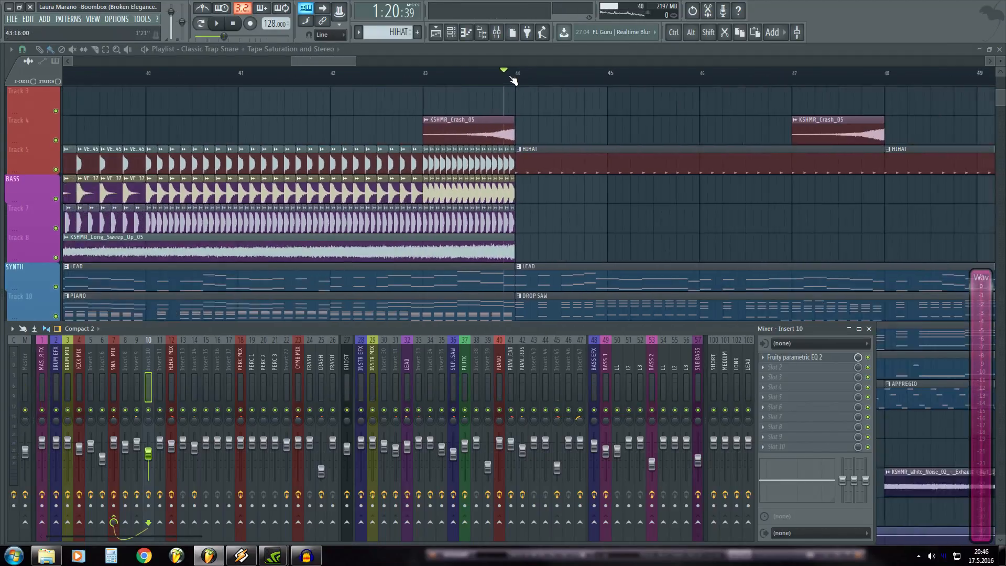
{"action": "scroll", "coordinate": [512, 79], "scroll_direction": "down", "scroll_amount": 3}
{"action": "left_click", "coordinate": [472, 77]}
{"action": "key", "text": "F9"}
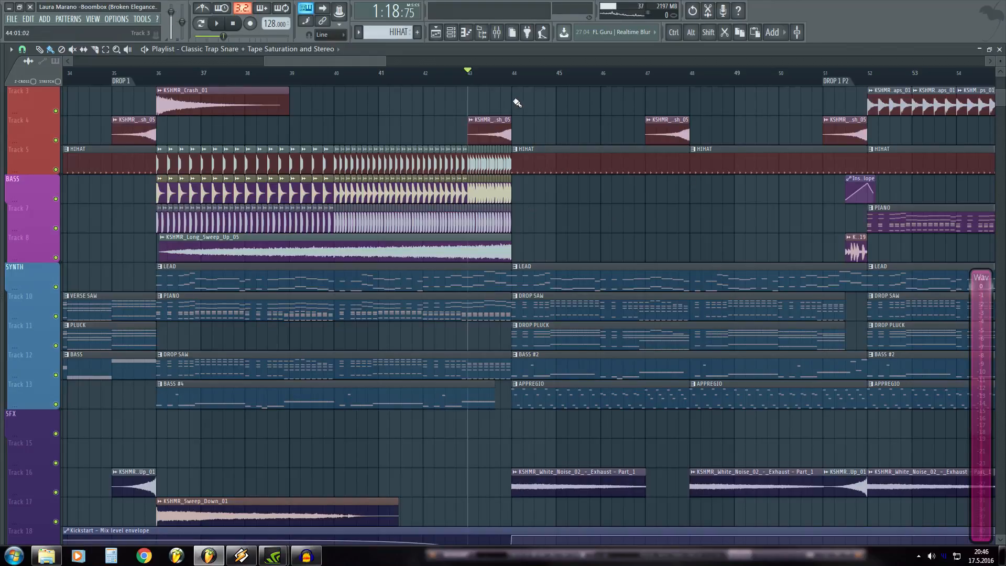
{"action": "key", "text": "space"}
{"action": "key", "text": "space"}
- Play the drop's second half from just before bar 52, soloing the claps track briefly before restoring the full mix and stopping playback
{"action": "scroll", "coordinate": [371, 84], "scroll_direction": "down", "scroll_amount": 3}
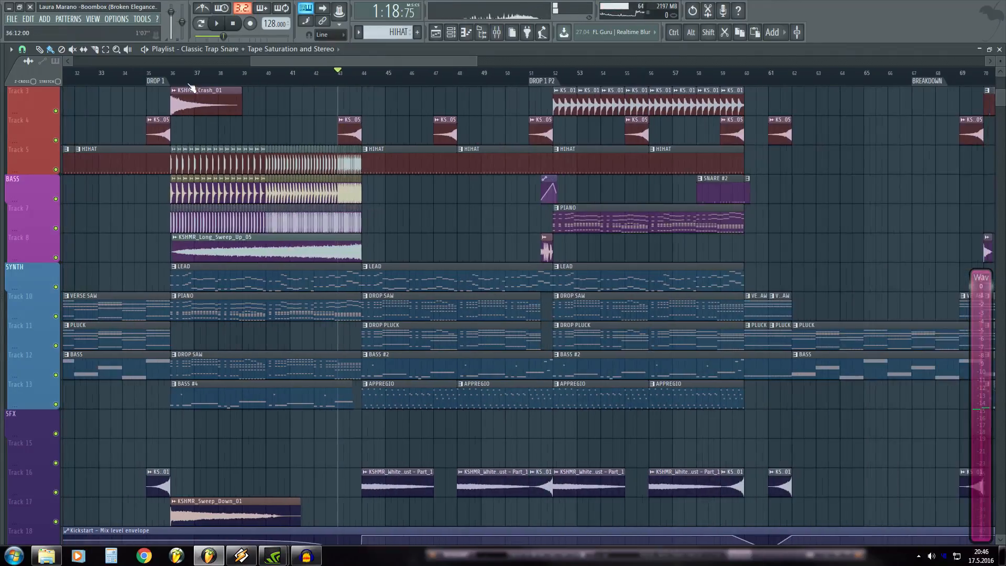
{"action": "scroll", "coordinate": [372, 84], "scroll_direction": "up", "scroll_amount": 3}
{"action": "scroll", "coordinate": [370, 84], "scroll_direction": "down", "scroll_amount": 3}
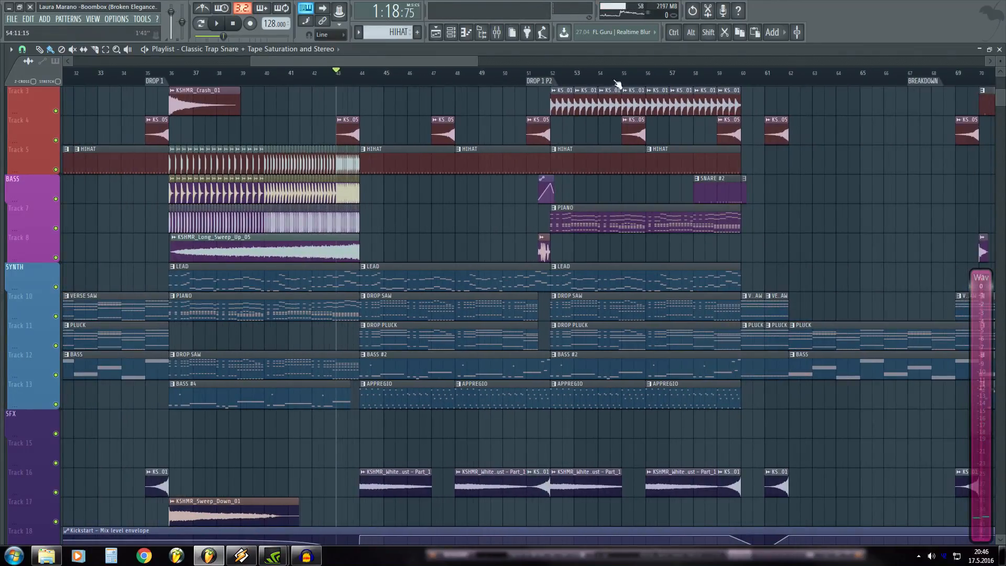
{"action": "scroll", "coordinate": [617, 85], "scroll_direction": "up", "scroll_amount": 4}
{"action": "scroll", "coordinate": [507, 168], "scroll_direction": "up", "scroll_amount": 2}
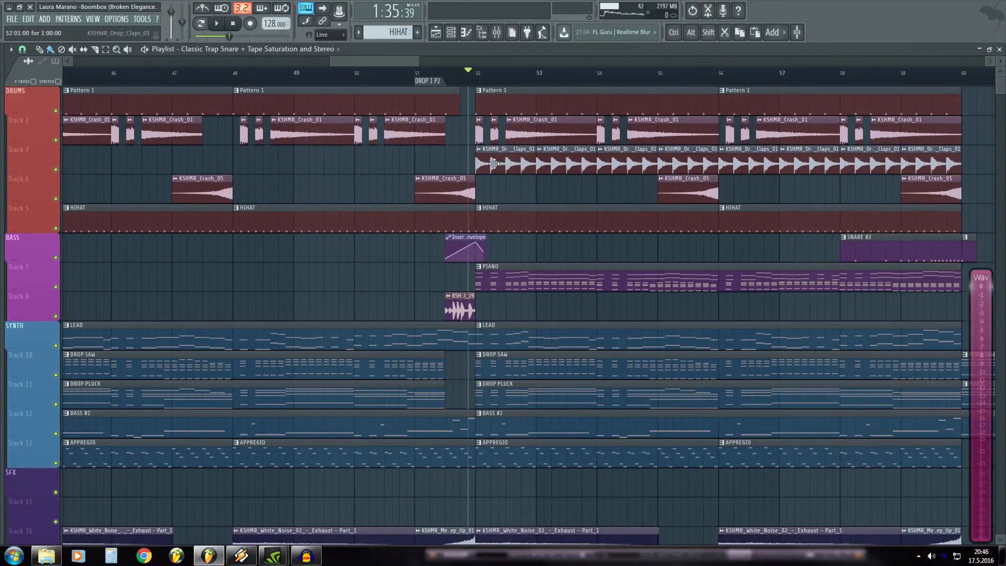
{"action": "key", "text": "space"}
{"action": "right_click", "coordinate": [56, 169]}
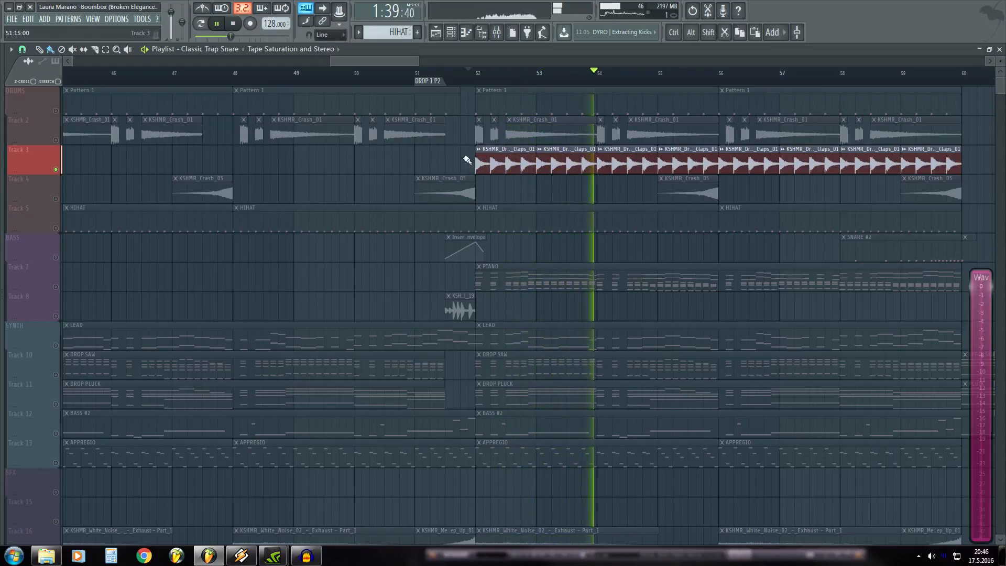
{"action": "right_click", "coordinate": [56, 169]}
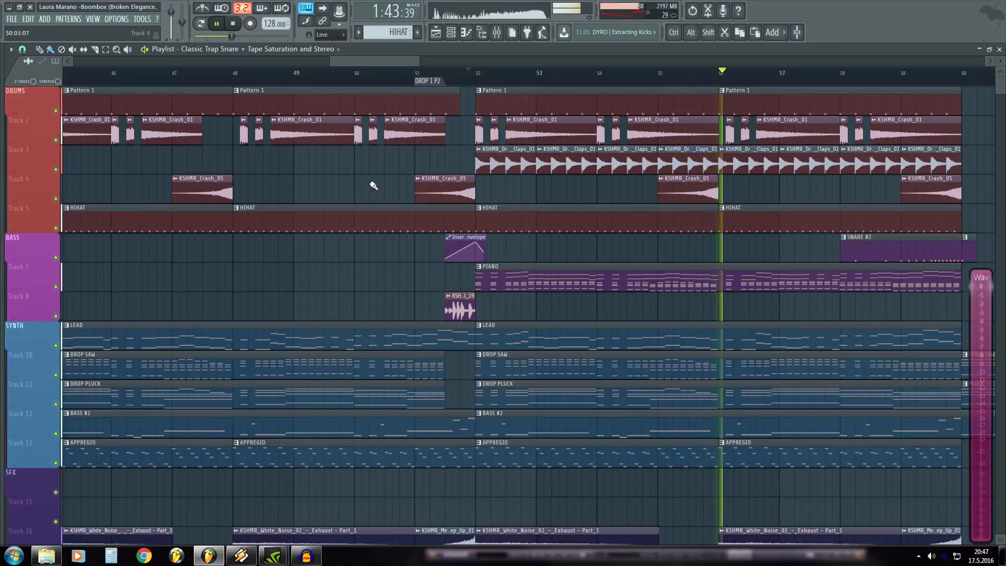
{"action": "scroll", "coordinate": [497, 81], "scroll_direction": "down", "scroll_amount": 2}
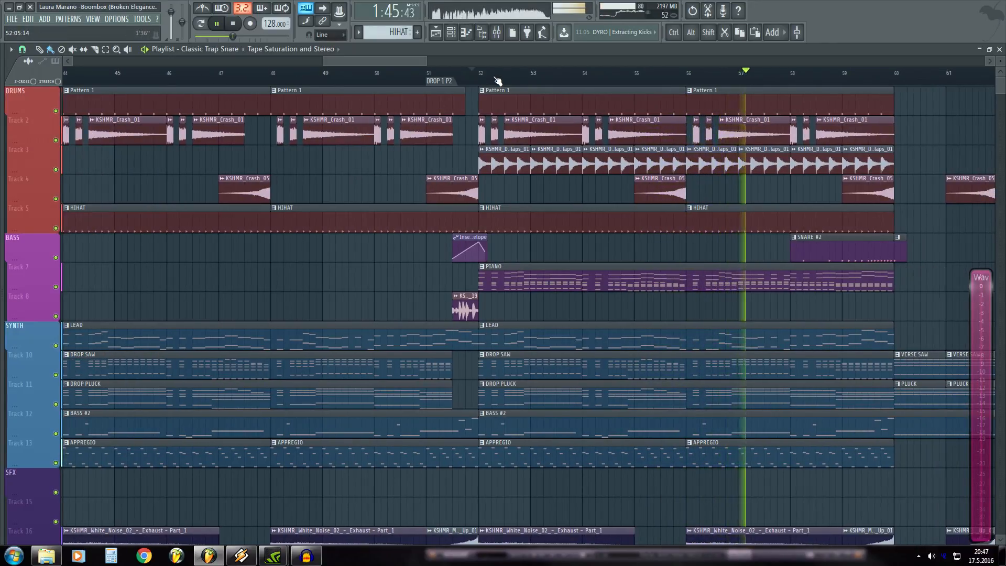
{"action": "scroll", "coordinate": [496, 81], "scroll_direction": "down", "scroll_amount": 1}
{"action": "scroll", "coordinate": [482, 81], "scroll_direction": "down", "scroll_amount": 3}
{"action": "key", "text": "space"}
- Solo the KSHMR_Short_Fill_19 track and the panning envelope track before bar 52, and play the fill
{"action": "scroll", "coordinate": [471, 79], "scroll_direction": "up", "scroll_amount": 5}
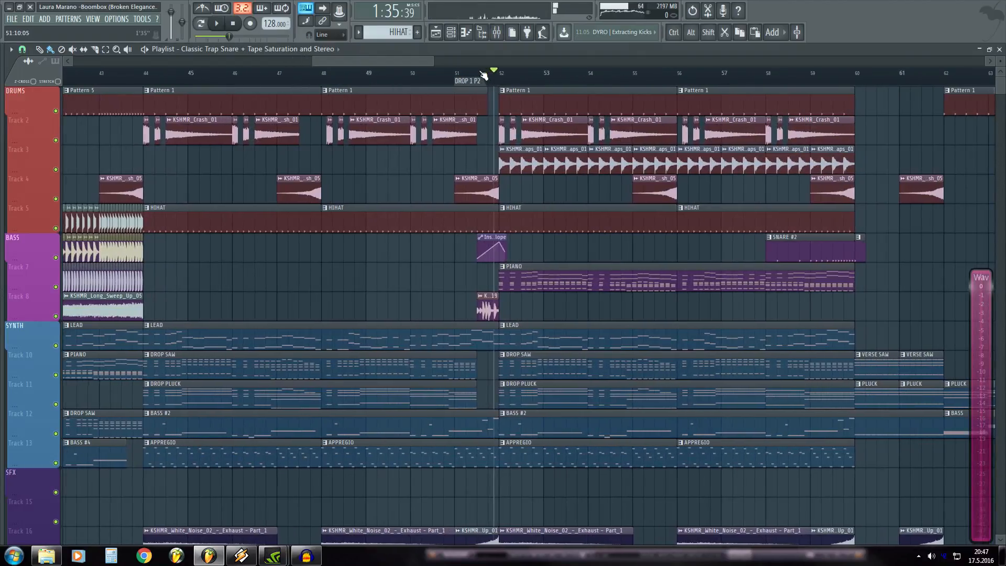
{"action": "right_click", "coordinate": [56, 317]}
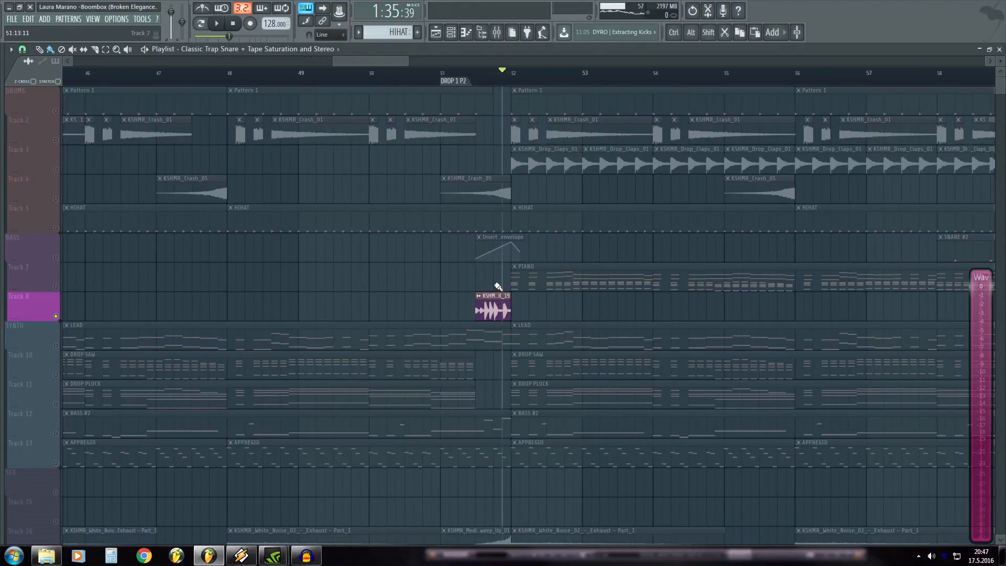
{"action": "scroll", "coordinate": [501, 77], "scroll_direction": "up", "scroll_amount": 2}
{"action": "left_click", "coordinate": [56, 258]}
{"action": "key", "text": "space"}
{"action": "key", "text": "space"}
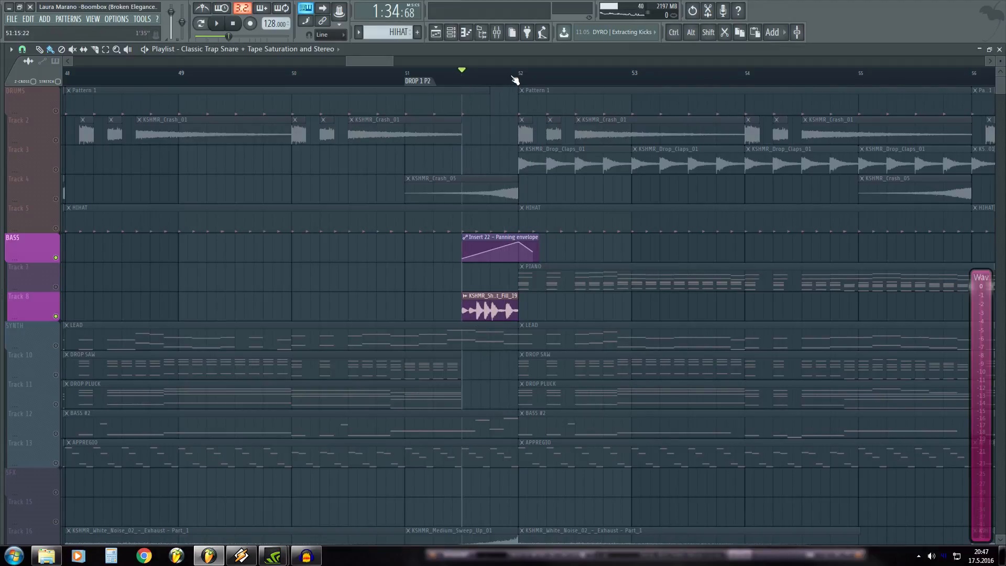
- Replay the soloed short fill, restore all tracks and play the passage leading into bar 52 in the full mix
{"action": "scroll", "coordinate": [515, 79], "scroll_direction": "up", "scroll_amount": 2}
{"action": "key", "text": "space"}
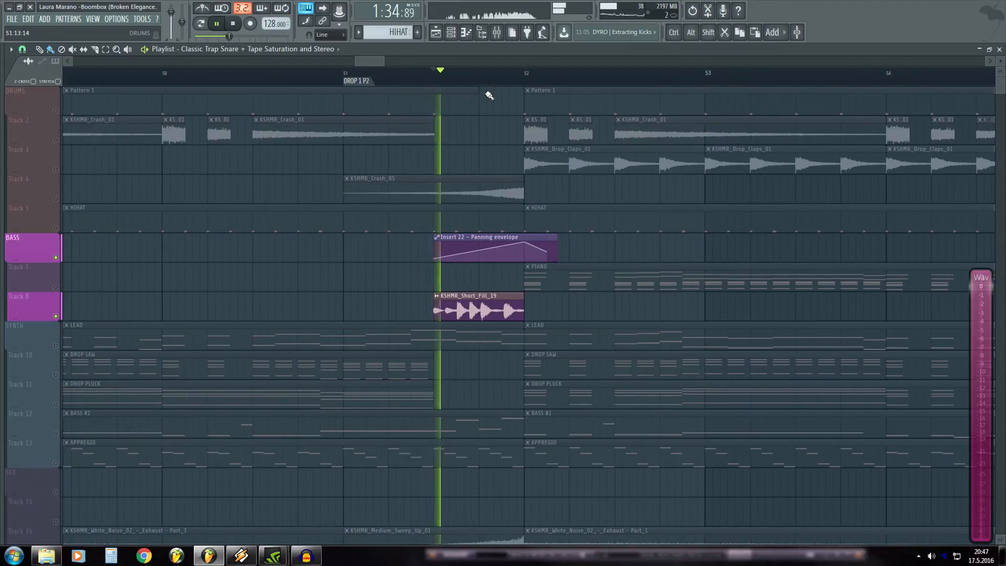
{"action": "key", "text": "space"}
{"action": "scroll", "coordinate": [481, 87], "scroll_direction": "down", "scroll_amount": 1}
{"action": "scroll", "coordinate": [481, 88], "scroll_direction": "down", "scroll_amount": 4}
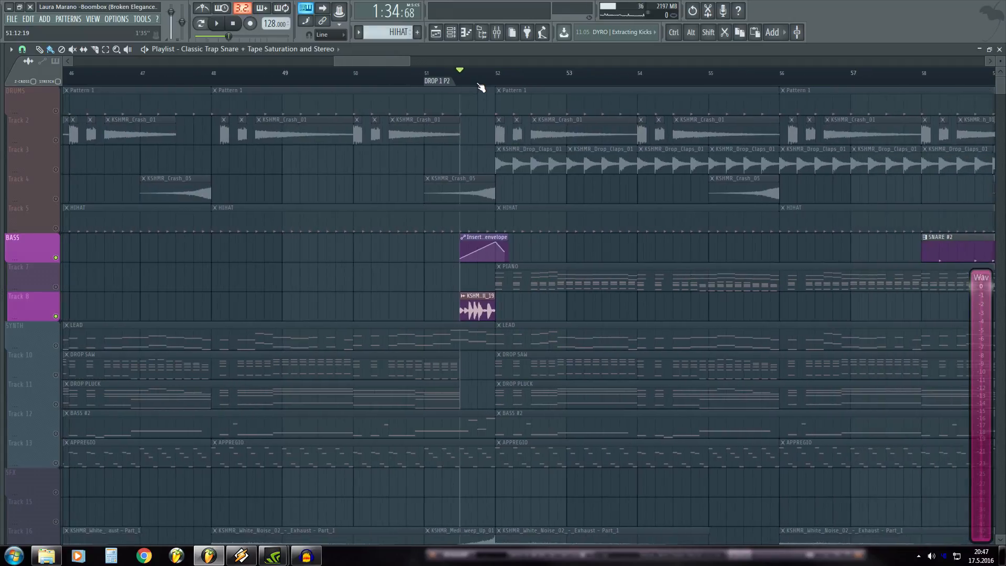
{"action": "right_click", "coordinate": [56, 316]}
{"action": "key", "text": "space"}
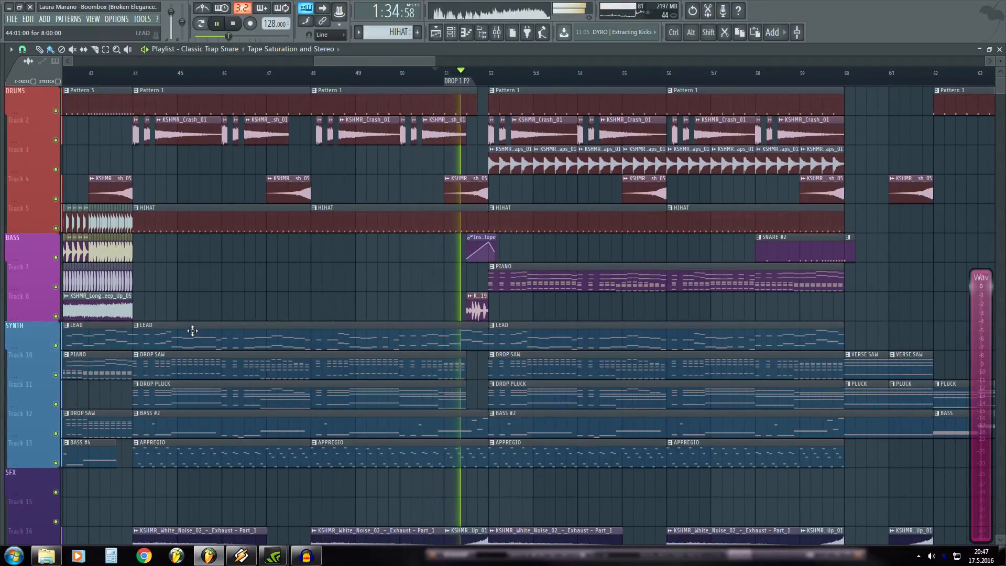
{"action": "key", "text": "space"}
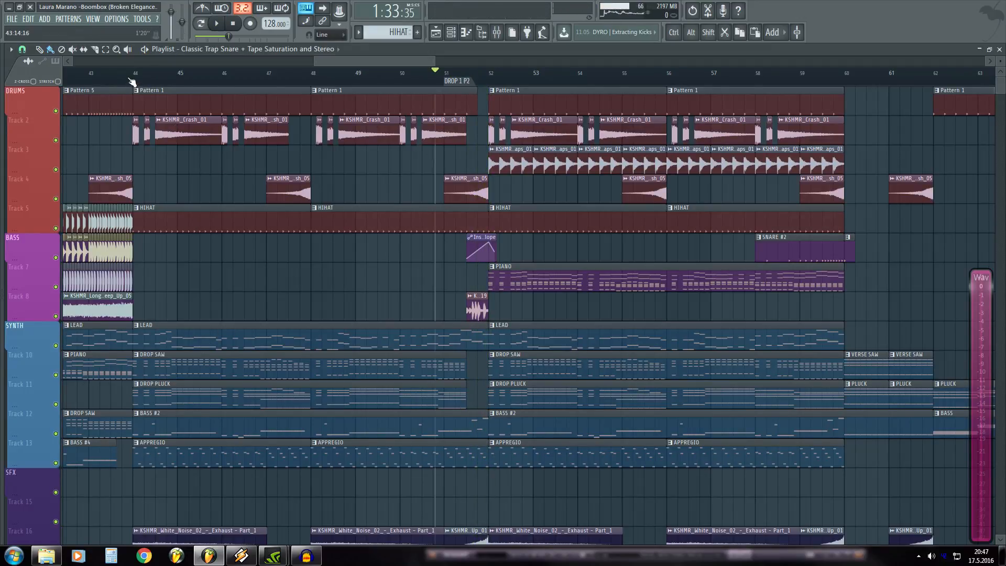
- Play the SNARE #2 roll around bar 58 with its playlist track soloed
{"action": "left_click", "coordinate": [130, 84]}
{"action": "scroll", "coordinate": [130, 84], "scroll_direction": "up", "scroll_amount": 1}
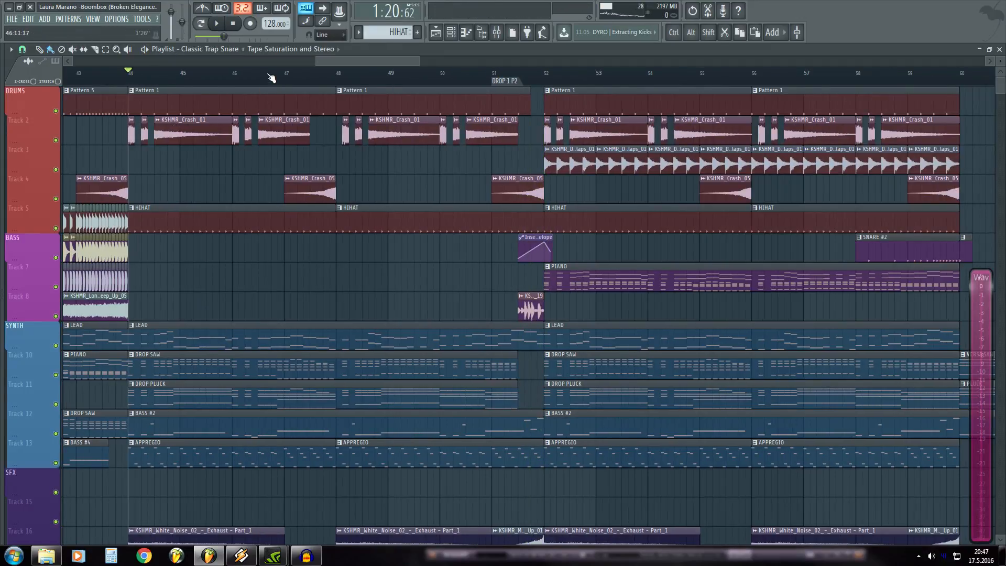
{"action": "scroll", "coordinate": [271, 78], "scroll_direction": "down", "scroll_amount": 3}
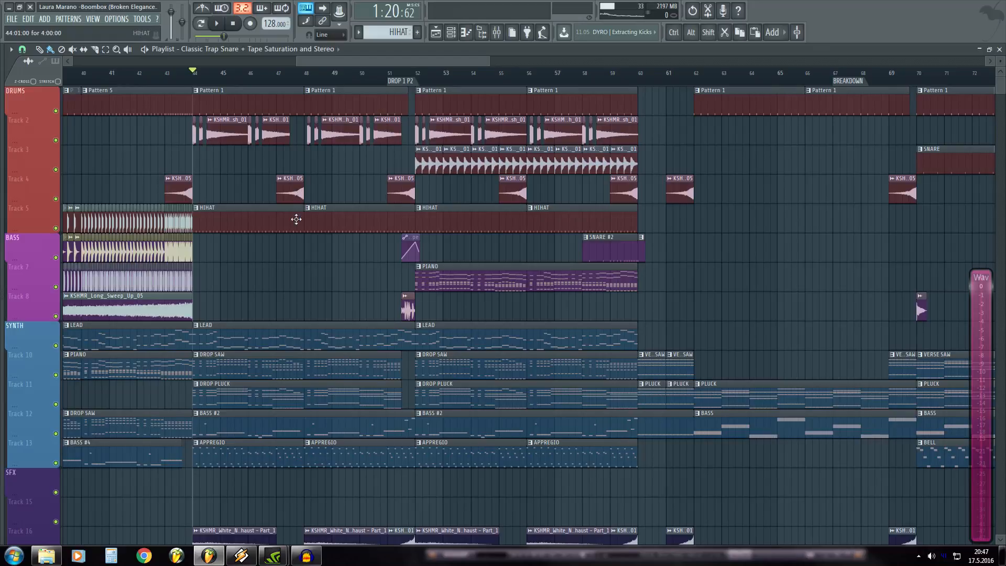
{"action": "left_click", "coordinate": [588, 77]}
{"action": "scroll", "coordinate": [646, 76], "scroll_direction": "up", "scroll_amount": 3}
{"action": "key", "text": "space"}
{"action": "right_click", "coordinate": [56, 258]}
{"action": "key", "text": "space"}
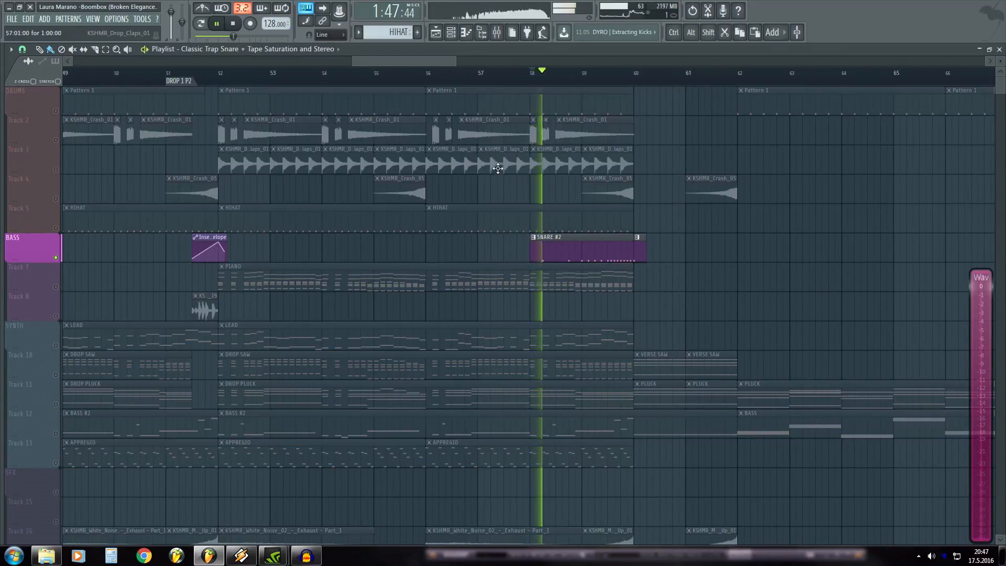
- Restore all tracks, replay the section with the SNARE #2 roll in the full mix and stop playback
{"action": "right_click", "coordinate": [56, 258]}
{"action": "key", "text": "space"}
{"action": "key", "text": "space"}
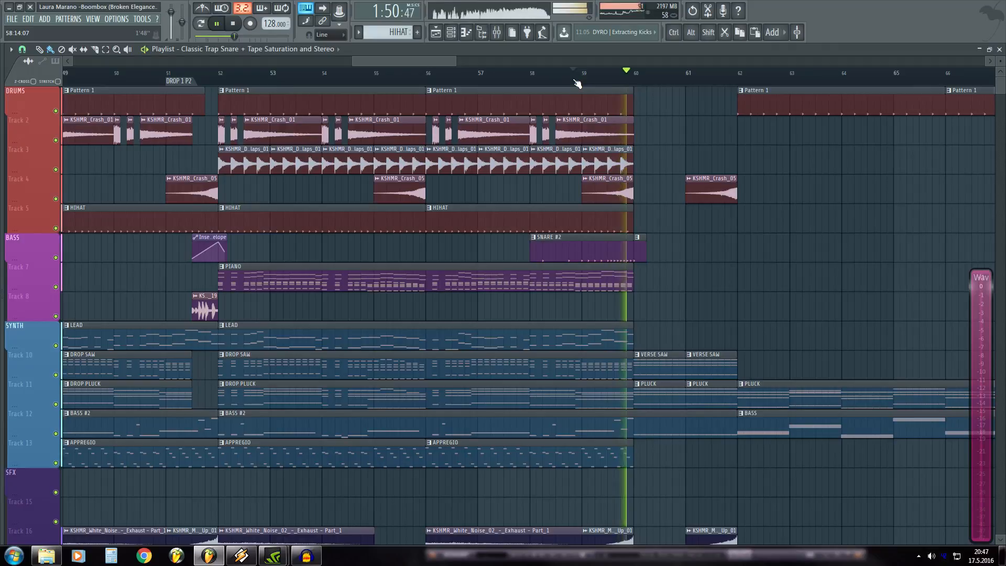
{"action": "scroll", "coordinate": [577, 84], "scroll_direction": "down", "scroll_amount": 3}
{"action": "key", "text": "space"}
- Examine the drop's synth patterns, white noise clips and automation envelopes across the playlist
{"action": "scroll", "coordinate": [550, 81], "scroll_direction": "down", "scroll_amount": 1}
{"action": "left_click_drag", "start_coordinate": [434, 62], "coordinate": [398, 63]}
{"action": "scroll", "coordinate": [444, 287], "scroll_direction": "down", "scroll_amount": 3}
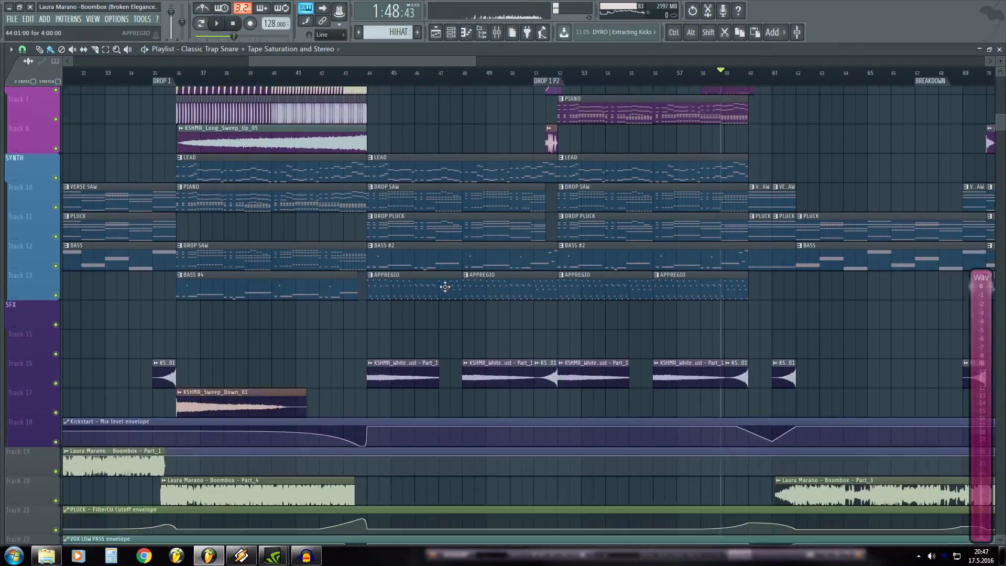
{"action": "scroll", "coordinate": [444, 287], "scroll_direction": "down", "scroll_amount": 3}
{"action": "scroll", "coordinate": [401, 85], "scroll_direction": "up", "scroll_amount": 3}
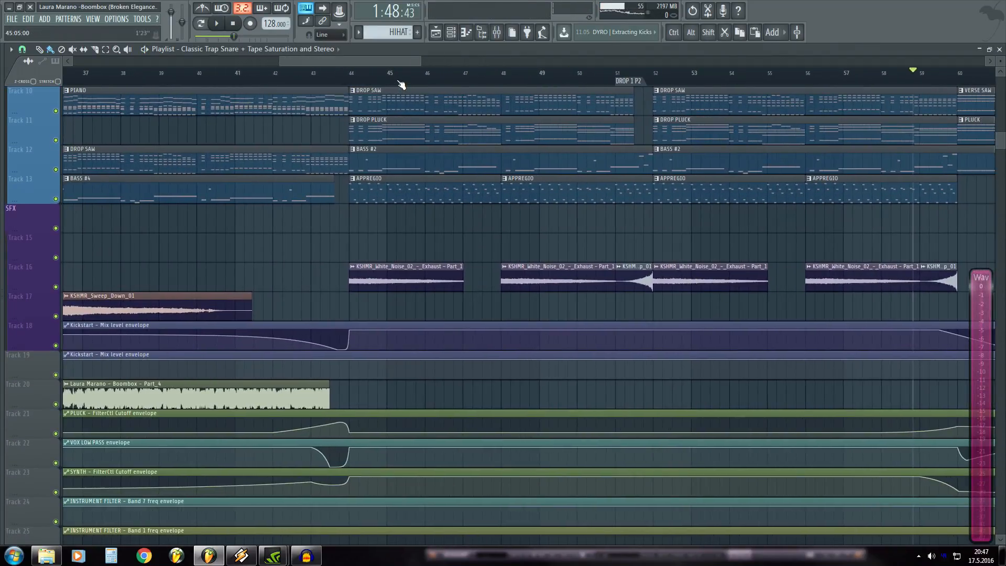
{"action": "scroll", "coordinate": [400, 85], "scroll_direction": "down", "scroll_amount": 4}
{"action": "scroll", "coordinate": [440, 161], "scroll_direction": "up", "scroll_amount": 3}
{"action": "scroll", "coordinate": [406, 86], "scroll_direction": "up", "scroll_amount": 2}
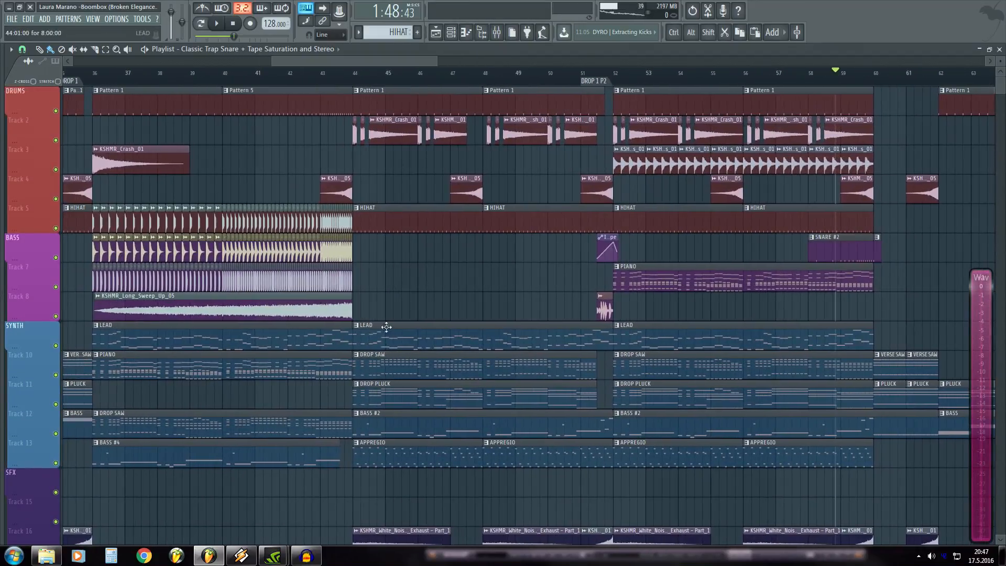
{"action": "scroll", "coordinate": [379, 64], "scroll_direction": "down", "scroll_amount": 1}
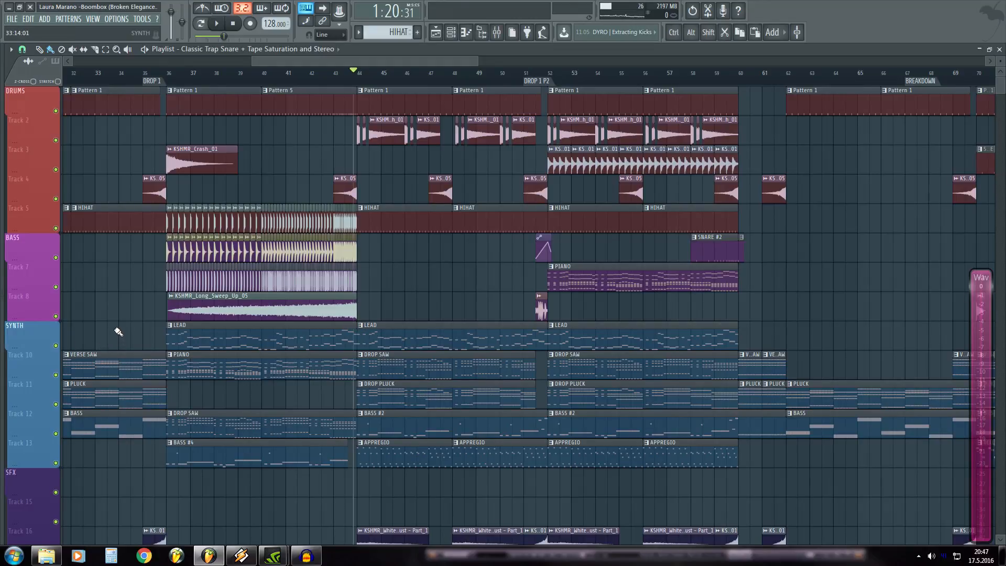
- Inspect the LEAD mixer track's effect chain and play the drop from just before bar 44
{"action": "key", "text": "F9"}
{"action": "left_click", "coordinate": [408, 392]}
{"action": "key", "text": "space"}
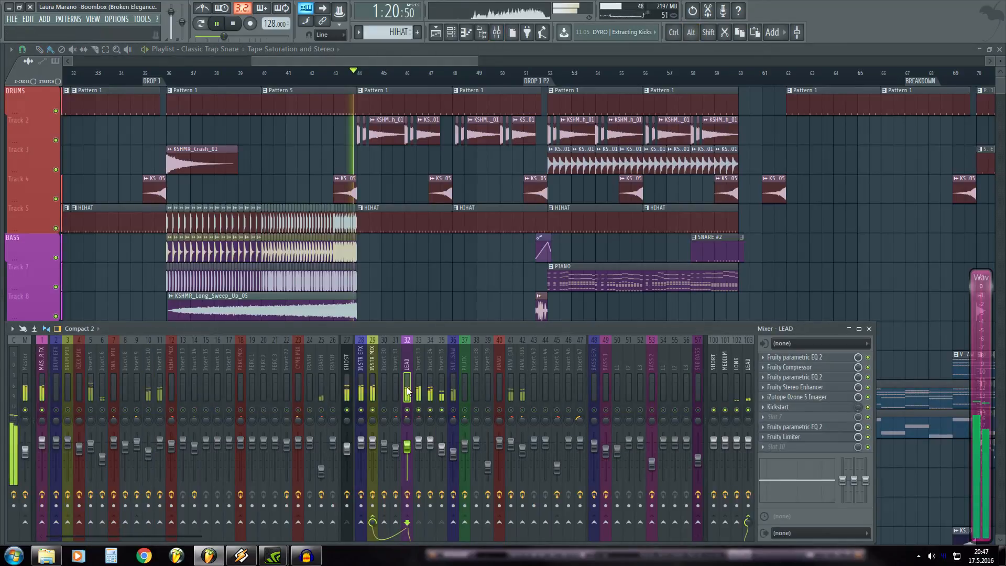
{"action": "left_click_drag", "start_coordinate": [376, 61], "coordinate": [384, 61]}
{"action": "scroll", "coordinate": [370, 262], "scroll_direction": "down", "scroll_amount": 4}
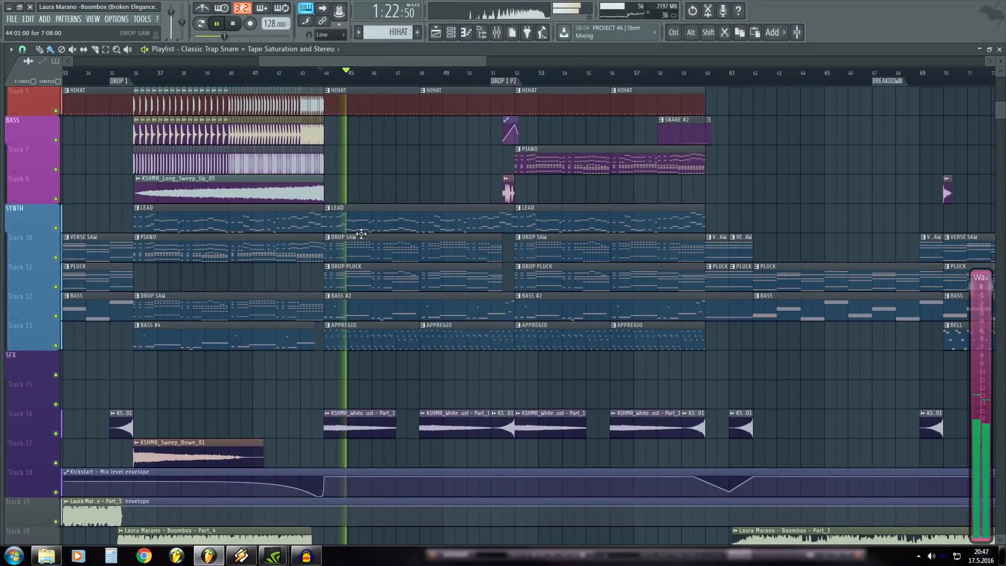
- Open the drop's LEAD pattern in the piano roll, follow its melody during playback, then stop and close it
{"action": "double_click", "coordinate": [358, 225]}
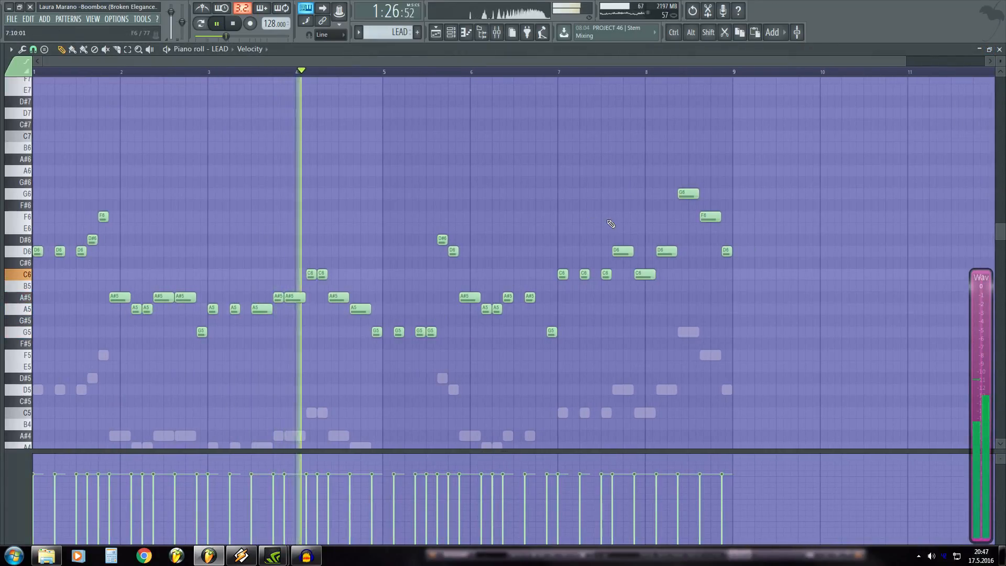
{"action": "scroll", "coordinate": [577, 288], "scroll_direction": "down", "scroll_amount": 1}
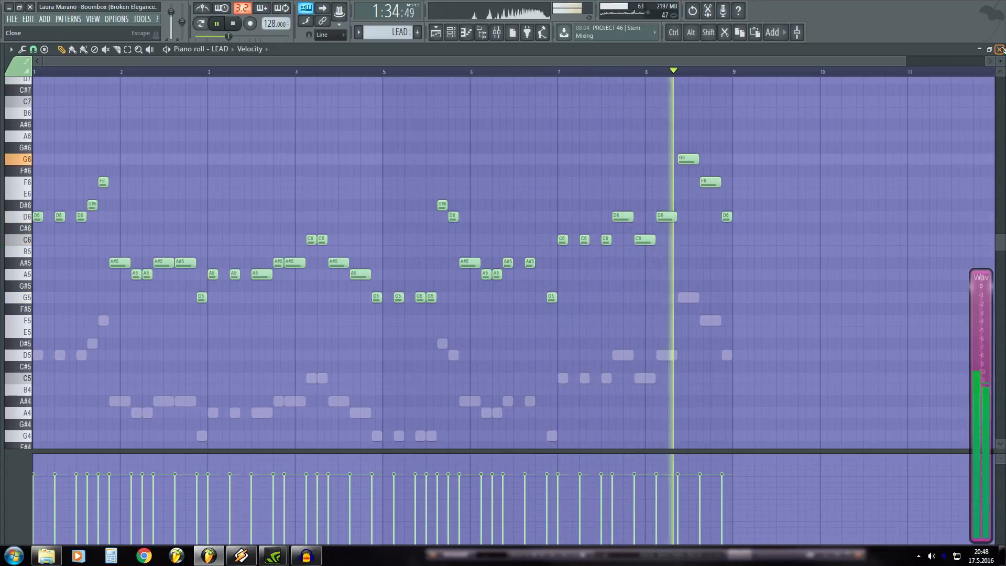
{"action": "key", "text": "space"}
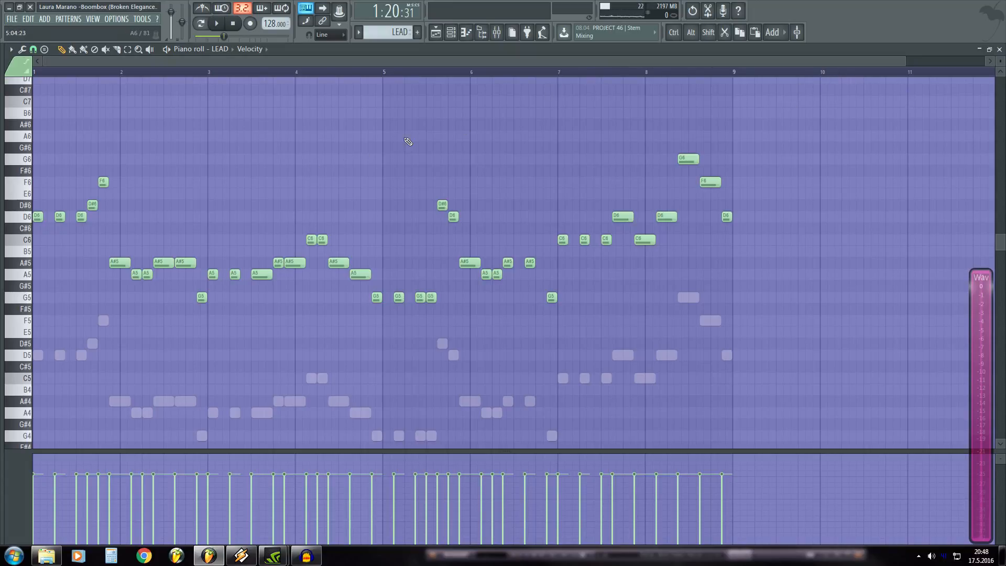
{"action": "left_click", "coordinate": [999, 49]}
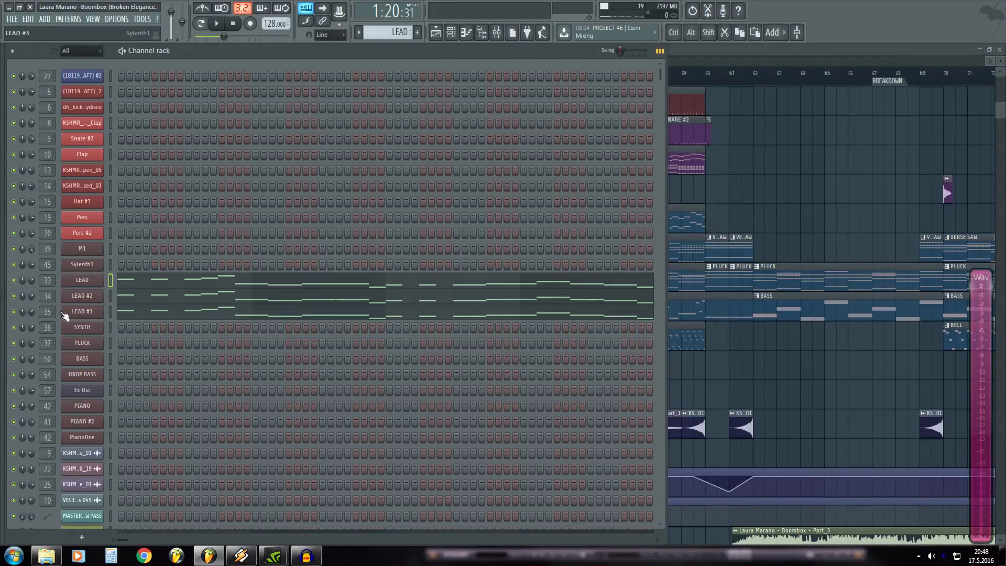
- Solo the LEAD channel and play its pattern with the channel's Sylenth1 settings open
{"action": "left_click", "coordinate": [85, 283]}
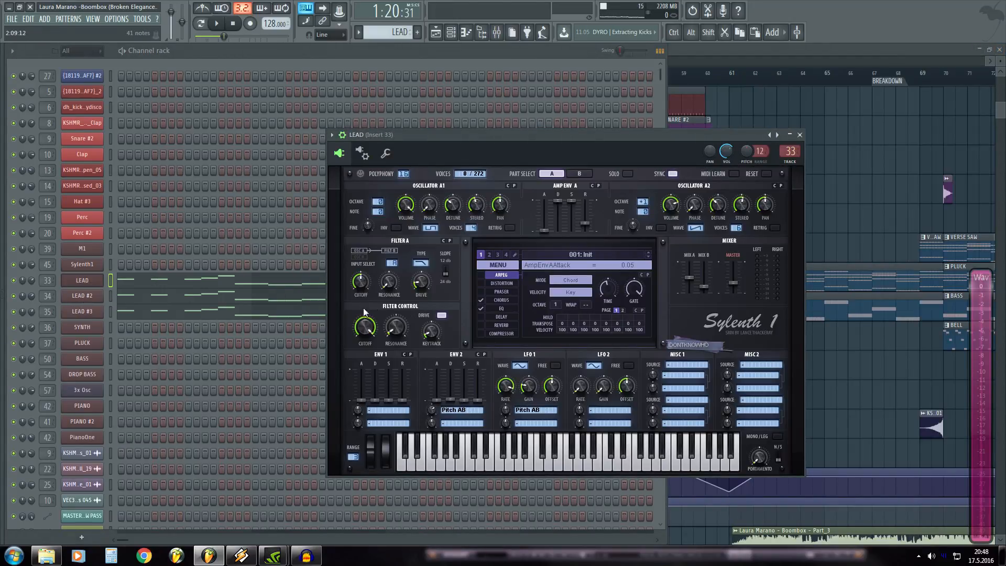
{"action": "left_click", "coordinate": [800, 135]}
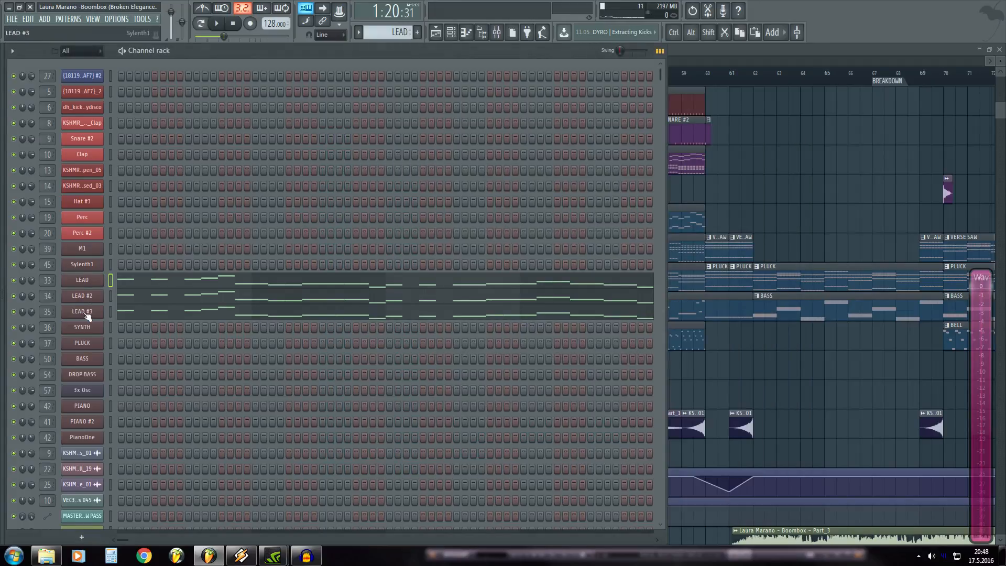
{"action": "left_click", "coordinate": [82, 283]}
{"action": "right_click", "coordinate": [21, 280]}
{"action": "left_click", "coordinate": [24, 282]}
{"action": "key", "text": "space"}
{"action": "left_click", "coordinate": [681, 132]}
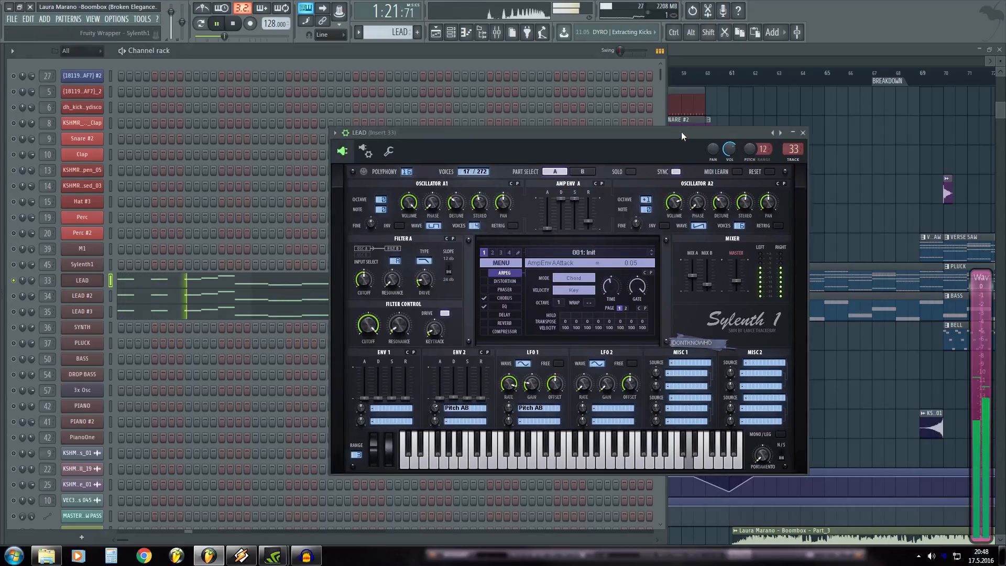
{"action": "left_click_drag", "start_coordinate": [681, 136], "coordinate": [695, 127]}
{"action": "key", "text": "space"}
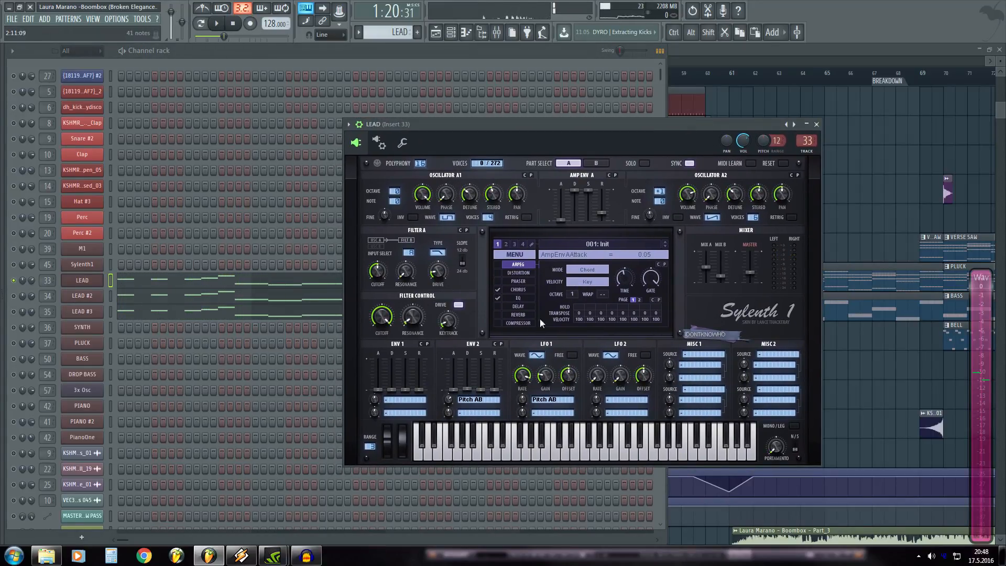
- Solo the LEAD #2 channel, play its pattern with its Sylenth1 settings open and stop playback
{"action": "right_click", "coordinate": [18, 296]}
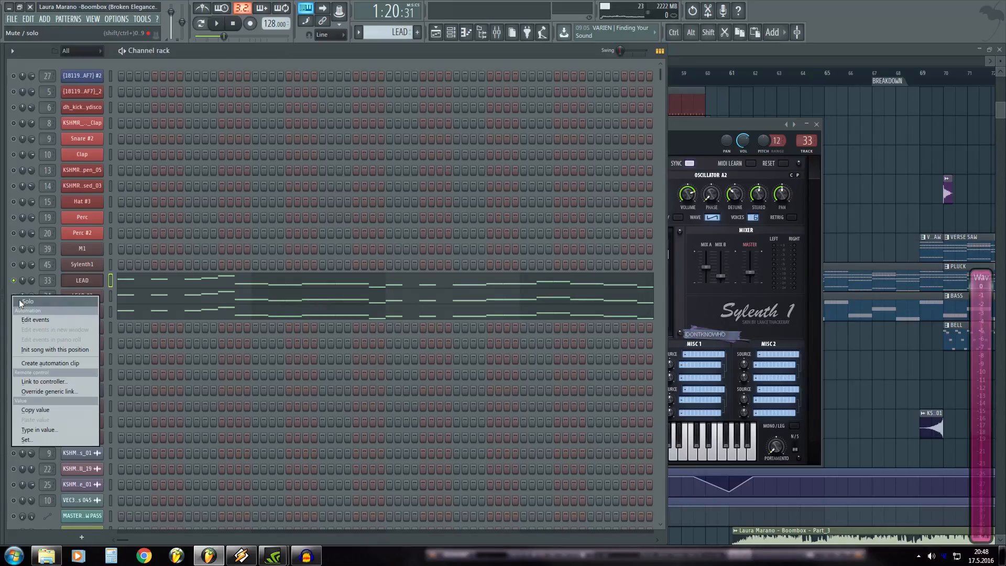
{"action": "left_click", "coordinate": [19, 300]}
{"action": "left_click_drag", "start_coordinate": [687, 122], "coordinate": [724, 118]}
{"action": "key", "text": "space"}
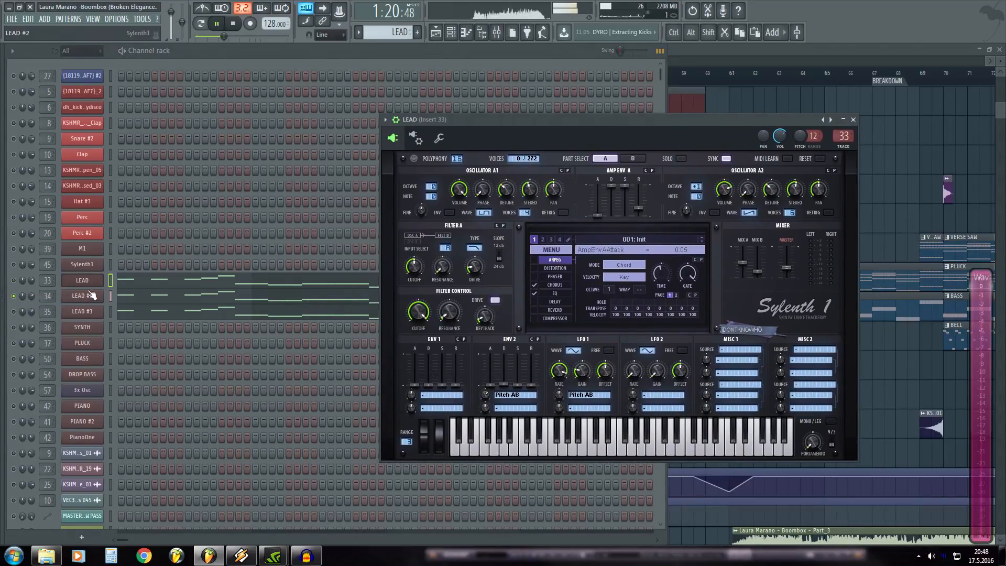
{"action": "left_click", "coordinate": [88, 296]}
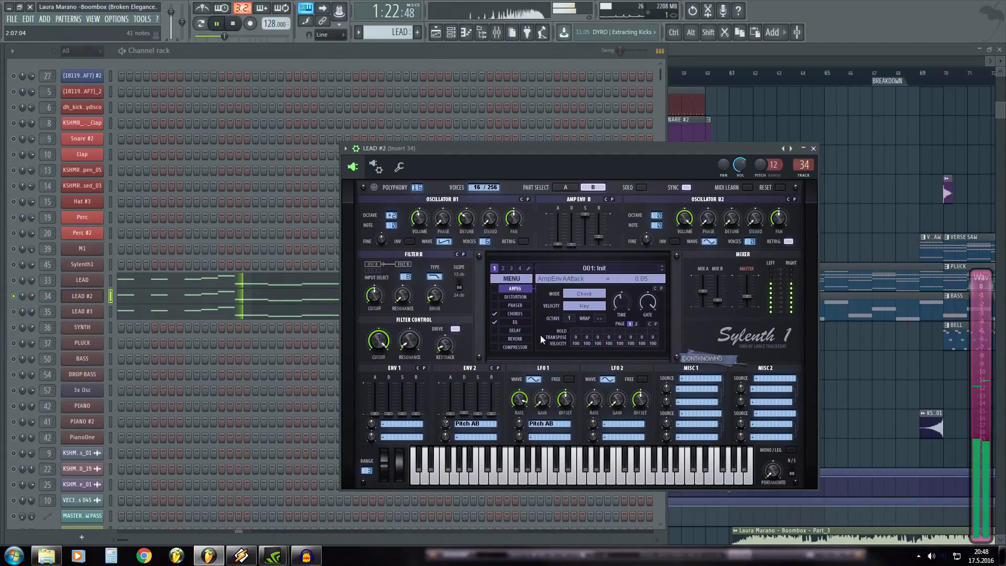
{"action": "key", "text": "space"}
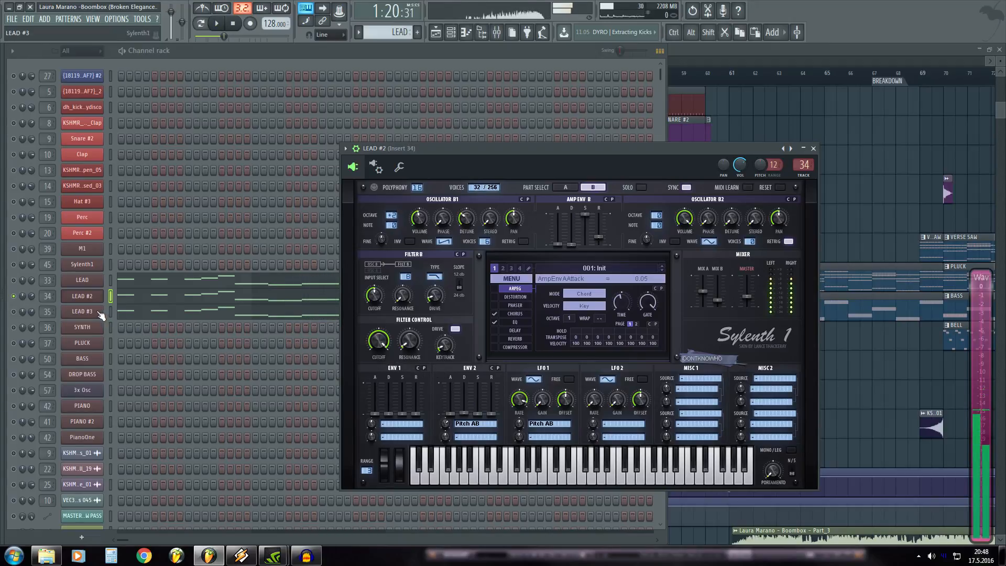
- Solo the LEAD #3 channel, play its pattern and stop playback
{"action": "right_click", "coordinate": [12, 312]}
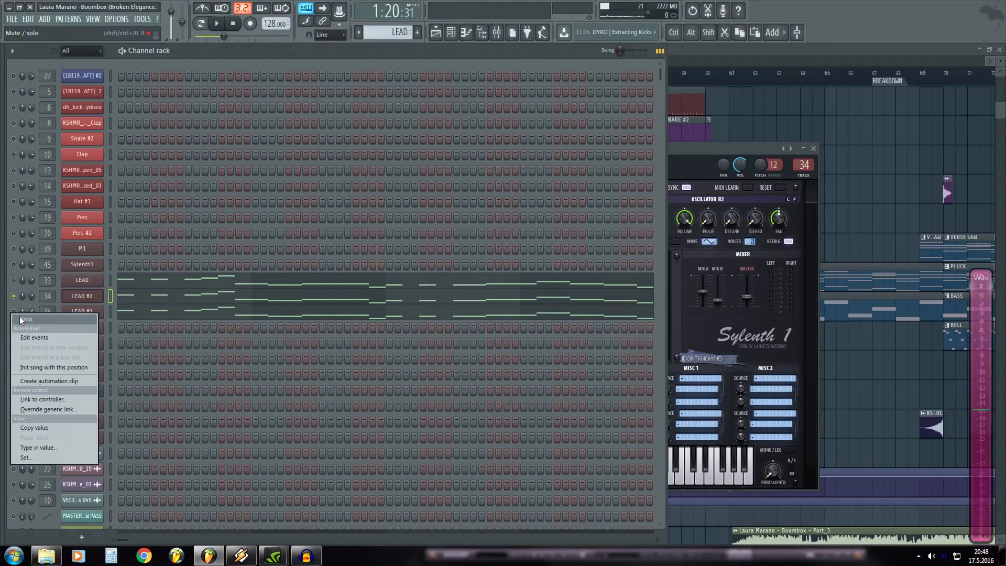
{"action": "left_click", "coordinate": [20, 317]}
{"action": "key", "text": "space"}
{"action": "left_click_drag", "start_coordinate": [689, 151], "coordinate": [693, 148]}
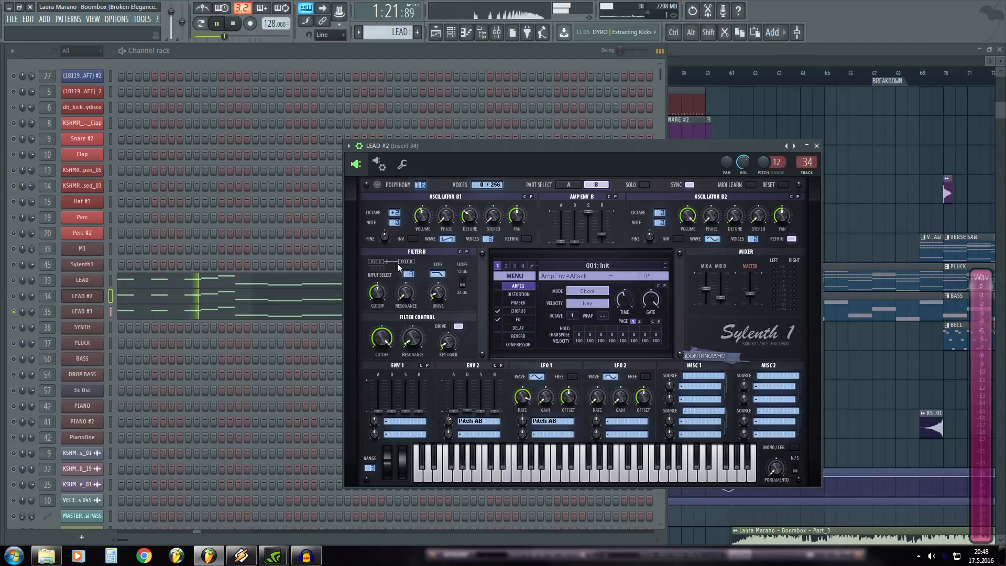
{"action": "key", "text": "space"}
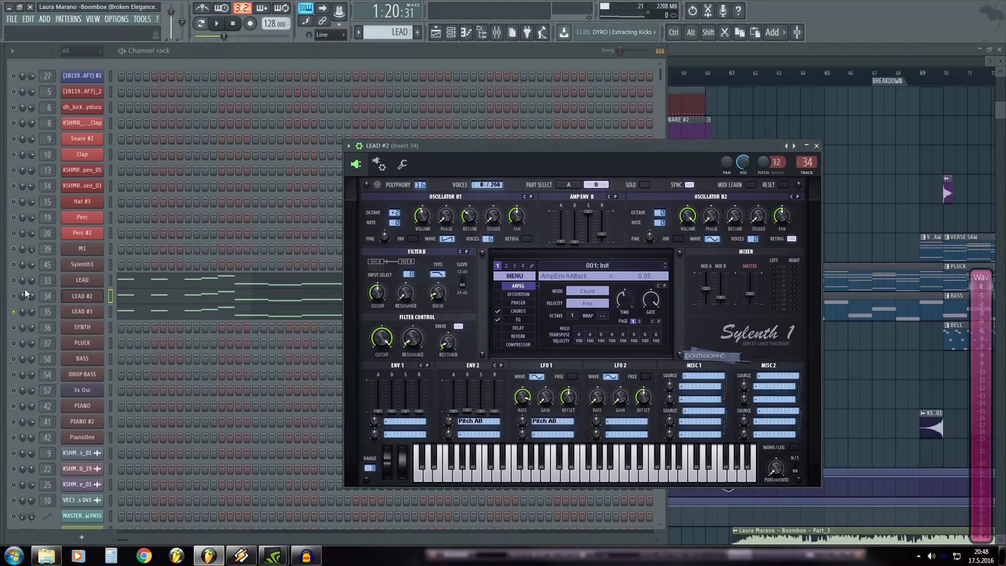
- Re-enable the three lead channels together and view the Sylenth1 settings of LEAD, LEAD #2 and LEAD #3 in turn
{"action": "key", "text": "Escape"}
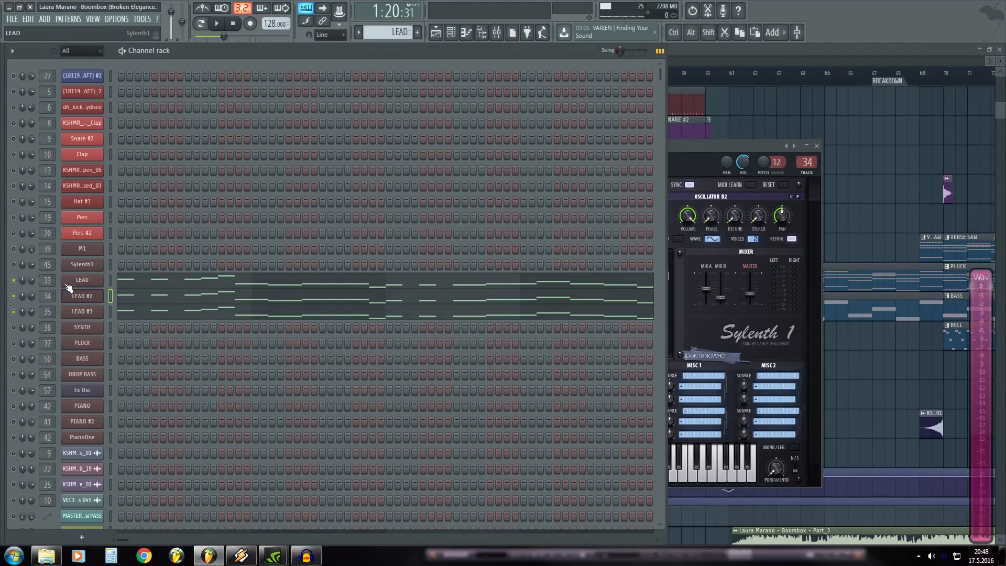
{"action": "left_click", "coordinate": [100, 284]}
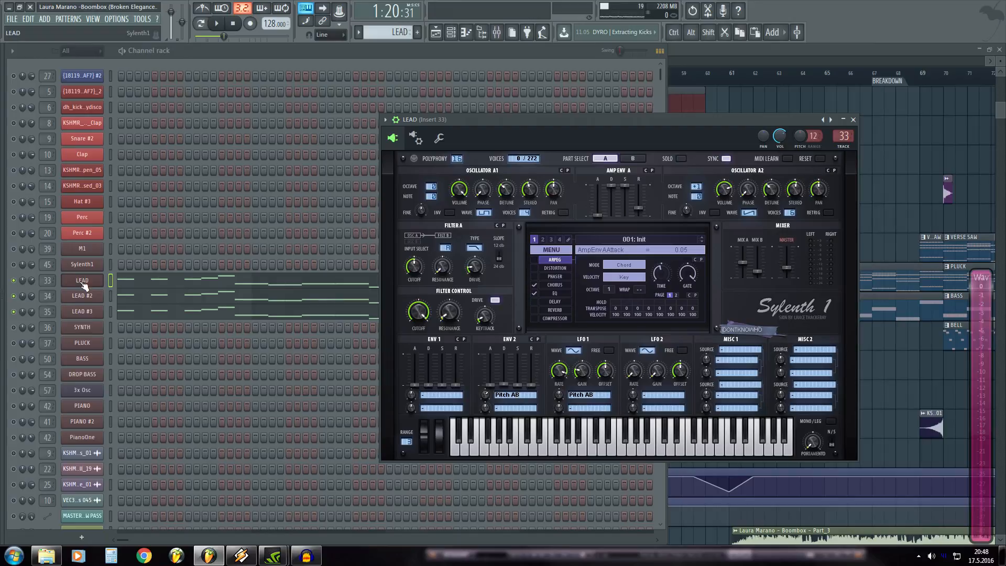
{"action": "left_click", "coordinate": [90, 297]}
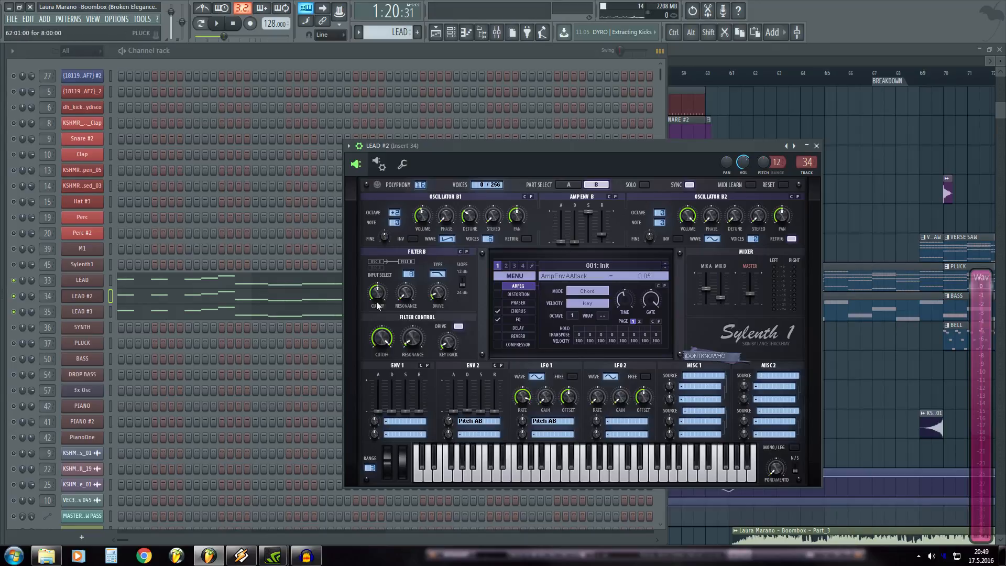
{"action": "left_click", "coordinate": [82, 311]}
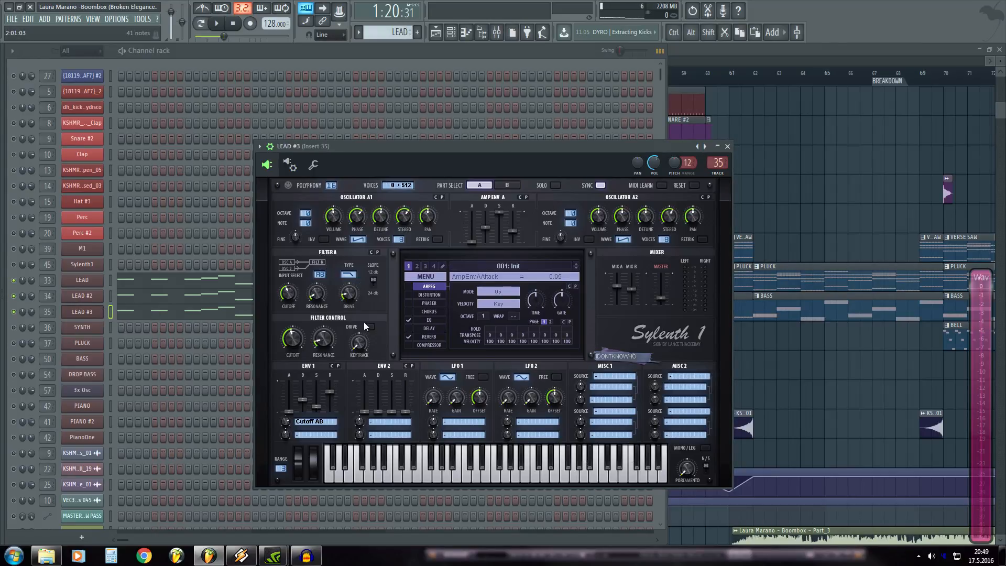
- Play the lead pattern with mixer insert 33 selected, then inspect that insert's Fruity parametric EQ 2 curve and minimize it
{"action": "key", "text": "F9"}
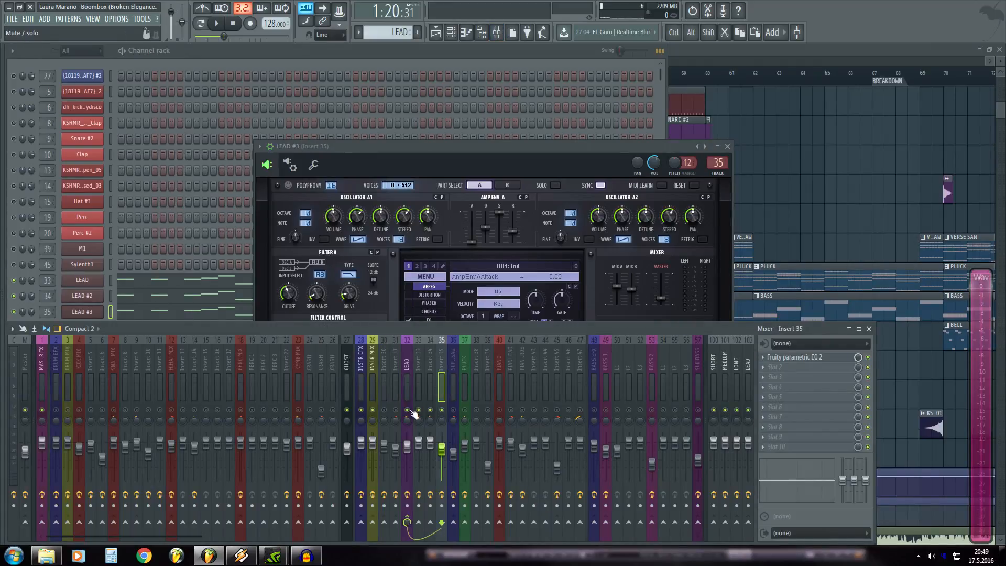
{"action": "left_click", "coordinate": [416, 391]}
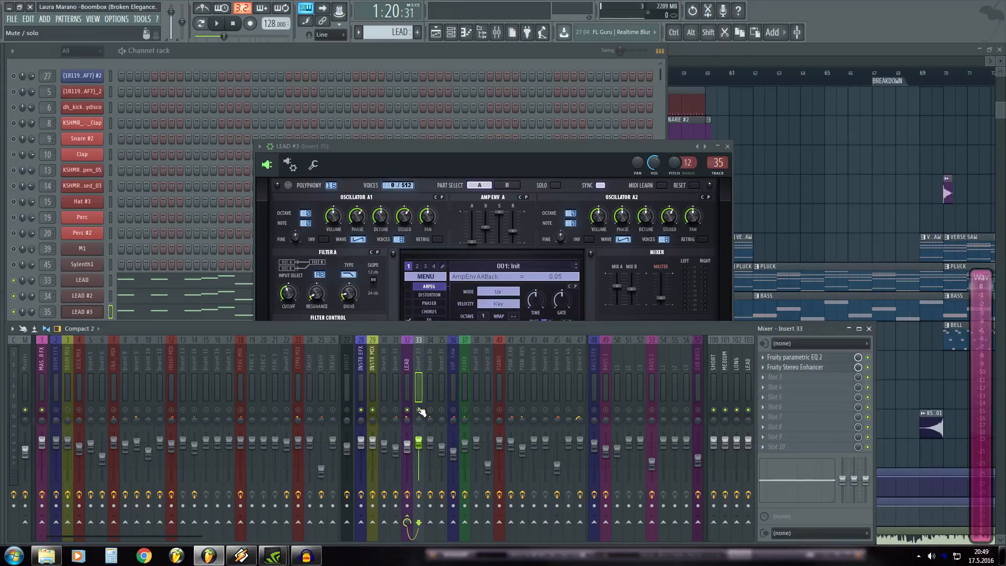
{"action": "key", "text": "space"}
{"action": "key", "text": "space"}
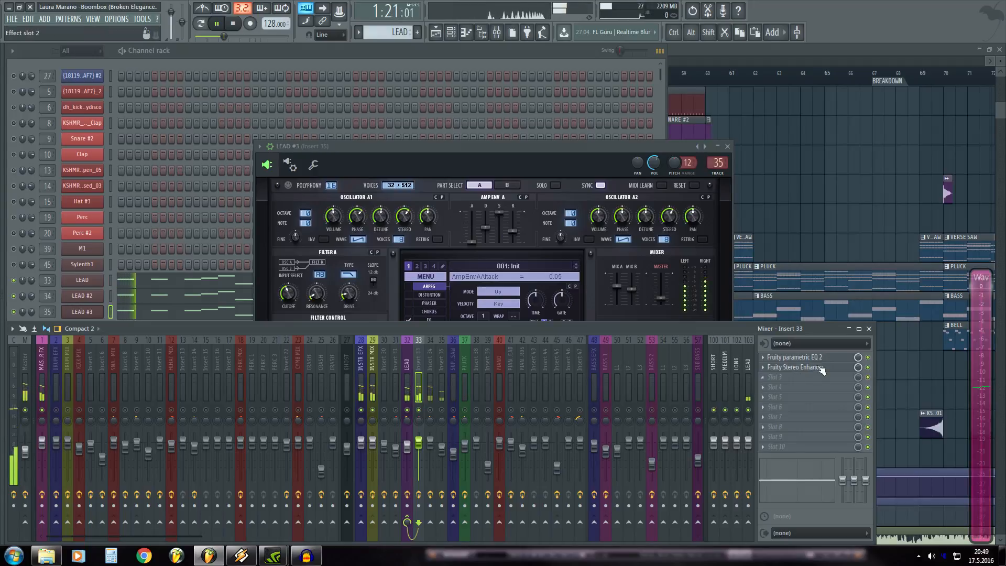
{"action": "left_click", "coordinate": [822, 357]}
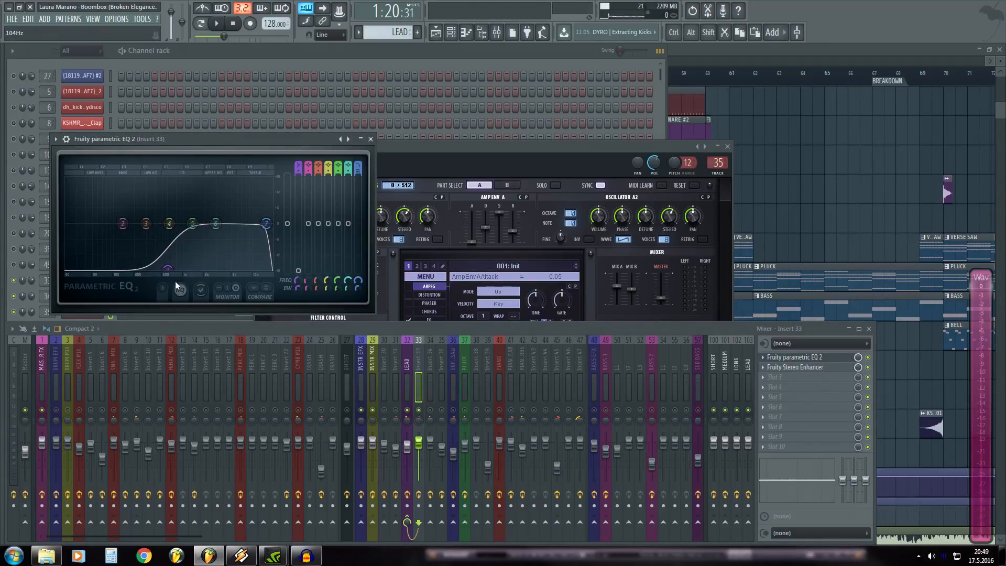
{"action": "left_click", "coordinate": [361, 138]}
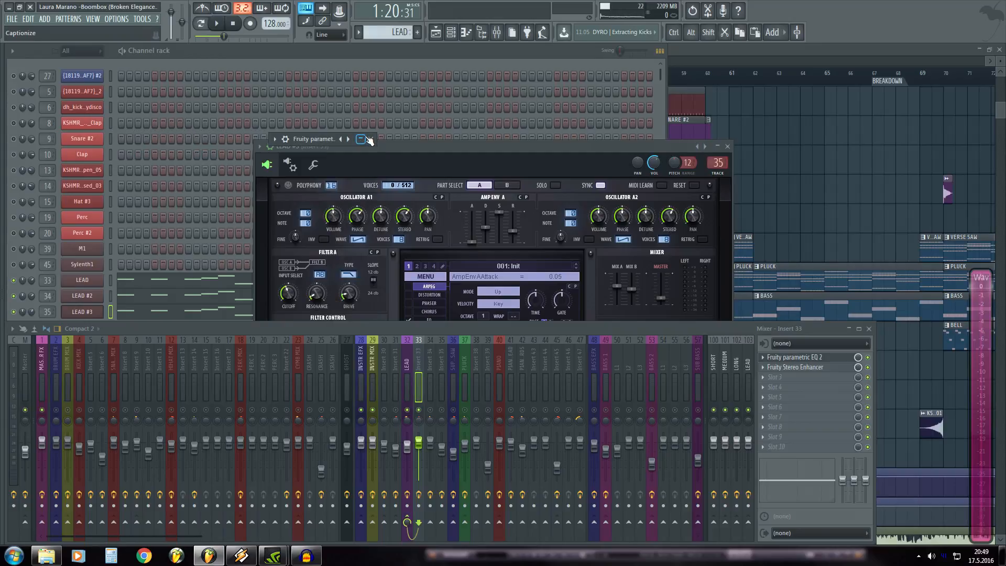
- Examine the phase offset in mixer insert 33's Fruity Stereo Enhancer
{"action": "left_click", "coordinate": [817, 367]}
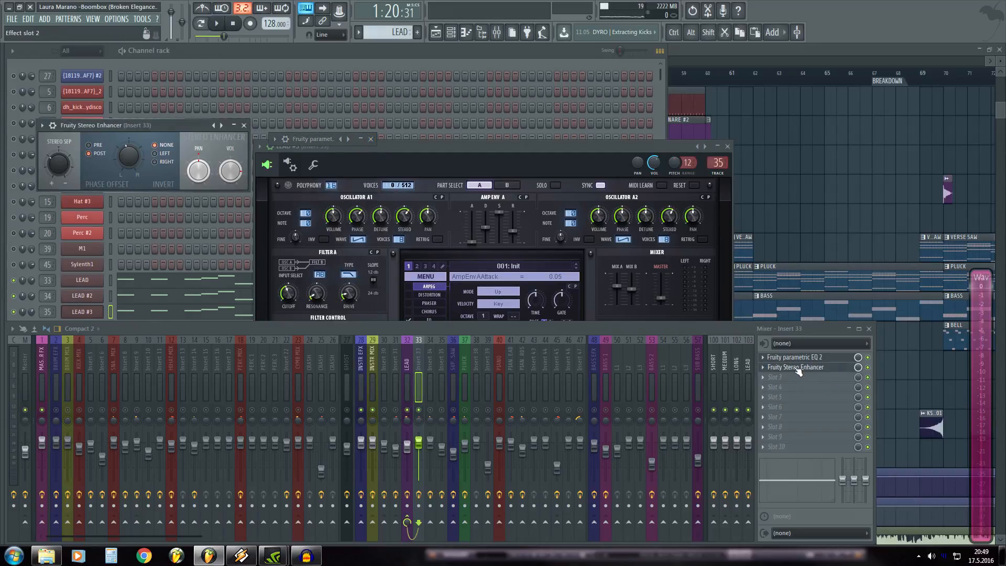
{"action": "left_click_drag", "start_coordinate": [128, 160], "coordinate": [128, 149]}
{"action": "right_click", "coordinate": [127, 160]}
{"action": "left_click", "coordinate": [132, 165]}
{"action": "left_click", "coordinate": [244, 126]}
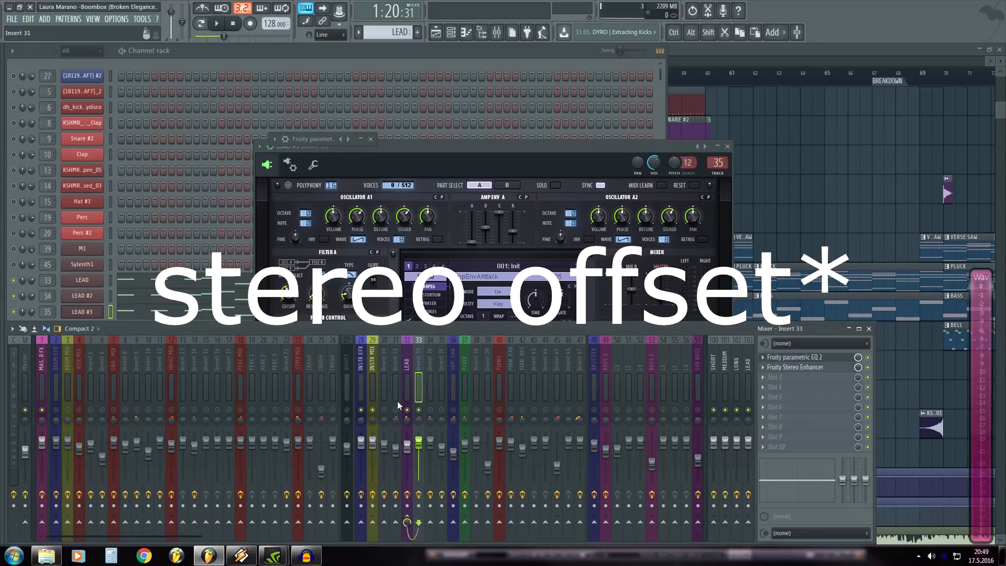
{"action": "left_click", "coordinate": [797, 368]}
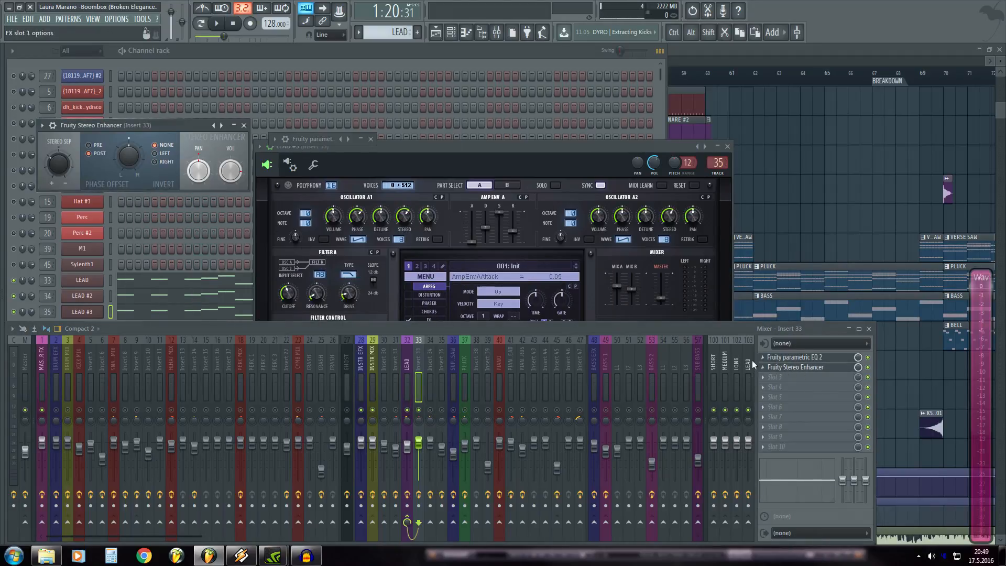
- Inspect the Fruity parametric EQ 2 and Fruity Stereo Enhancer on mixer insert 34, then close the enhancer windows
{"action": "left_click", "coordinate": [444, 391]}
{"action": "left_click", "coordinate": [434, 391]}
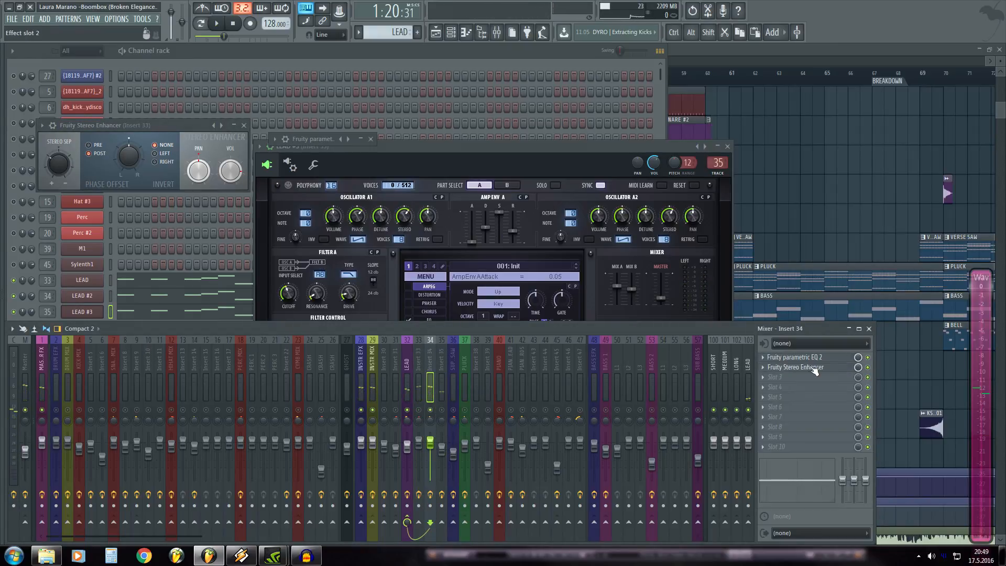
{"action": "left_click", "coordinate": [796, 356]}
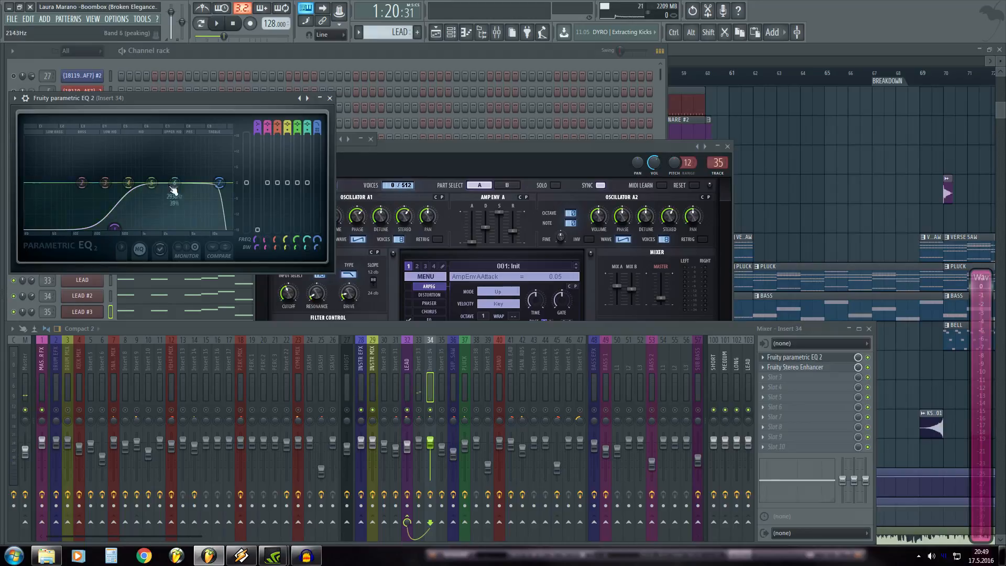
{"action": "left_click", "coordinate": [319, 98]}
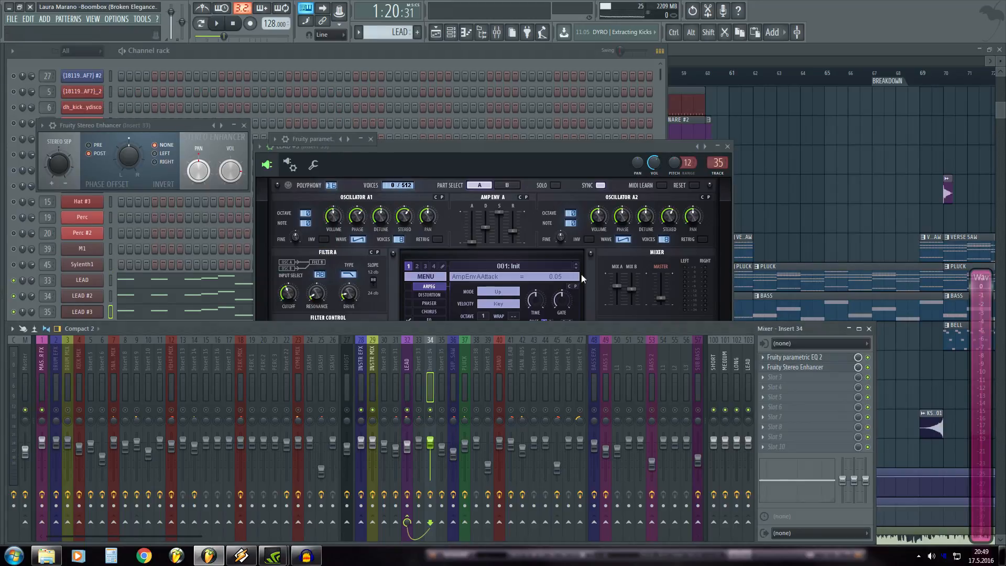
{"action": "left_click", "coordinate": [786, 367]}
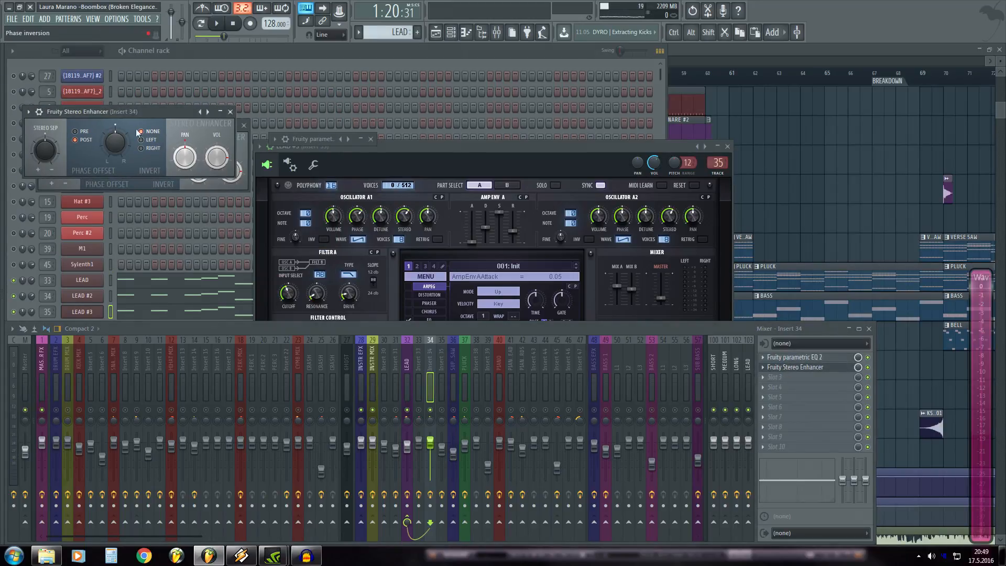
{"action": "left_click", "coordinate": [231, 113]}
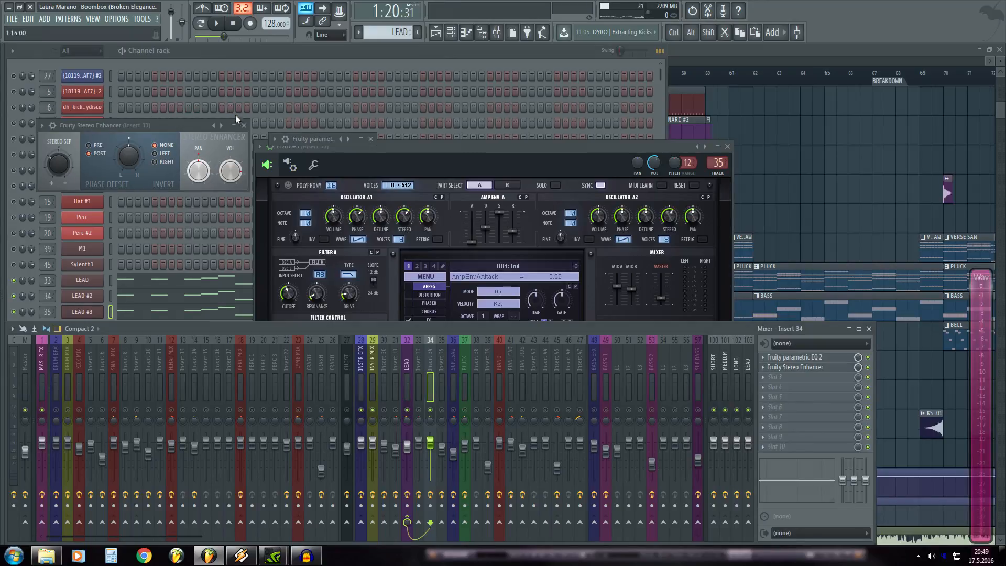
{"action": "left_click", "coordinate": [244, 125]}
- Inspect mixer insert 35's Fruity parametric EQ 2 while playing the lead layers, then stop playback
{"action": "left_click", "coordinate": [443, 394]}
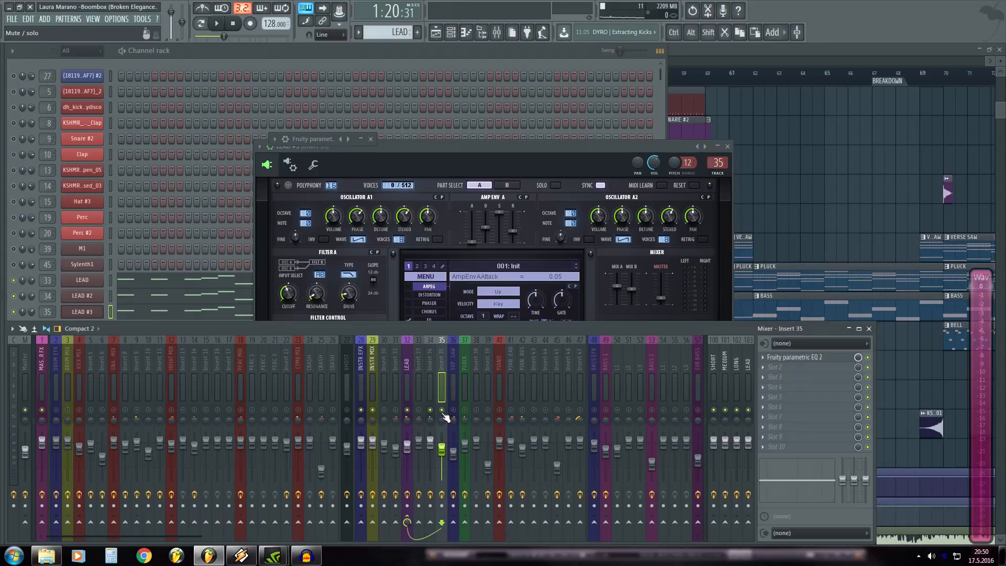
{"action": "left_click", "coordinate": [801, 357]}
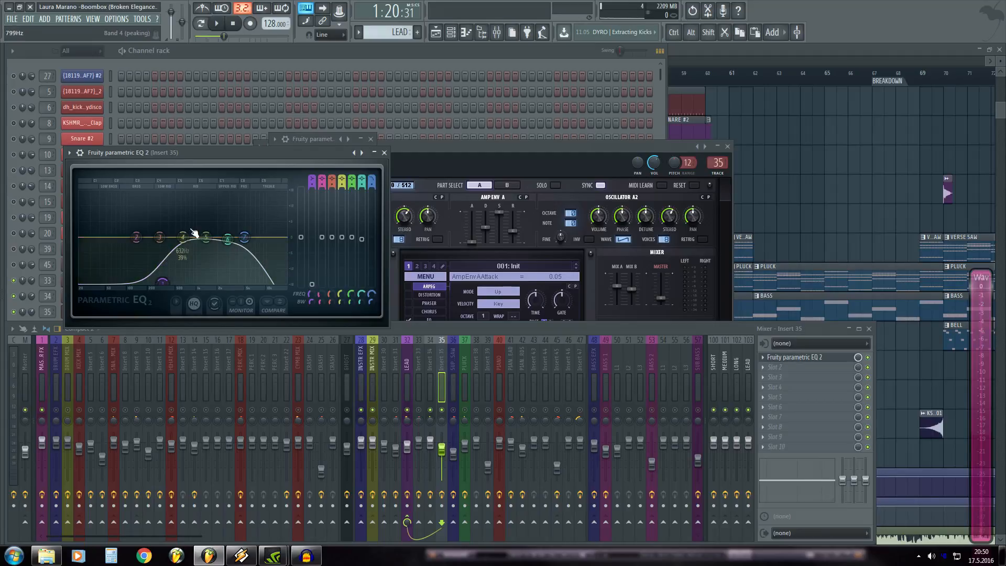
{"action": "key", "text": "space"}
{"action": "right_click", "coordinate": [442, 410]}
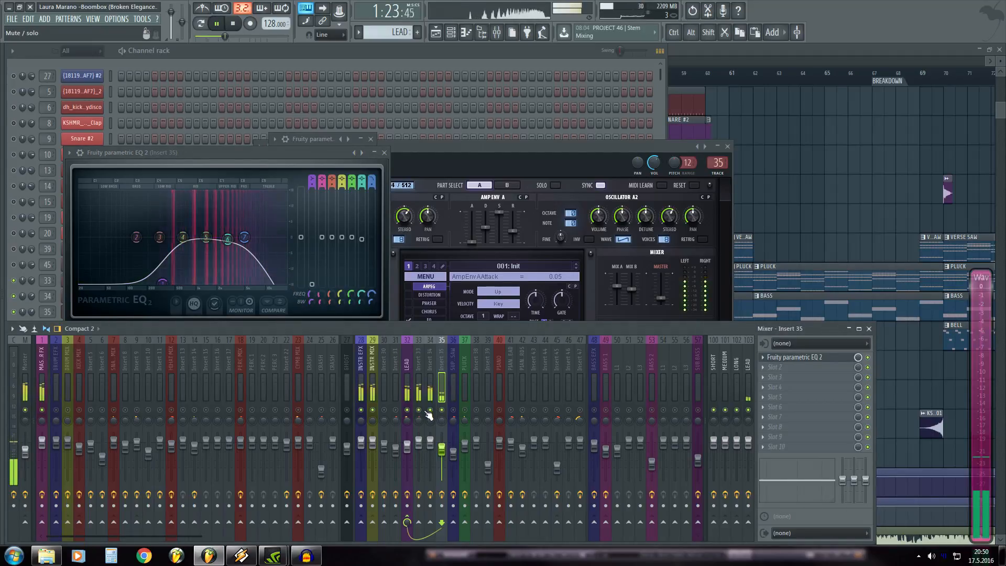
{"action": "key", "text": "space"}
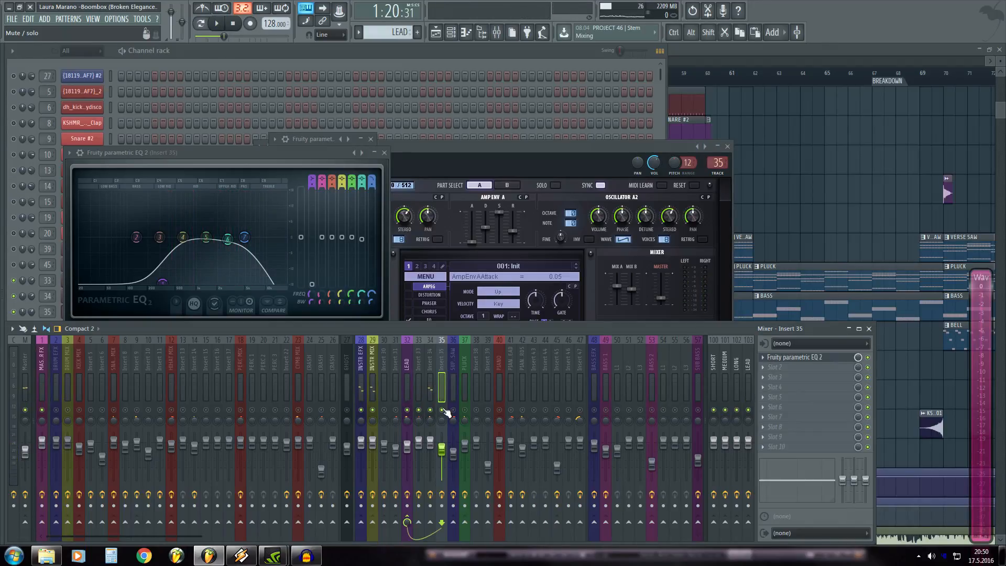
{"action": "key", "text": "space"}
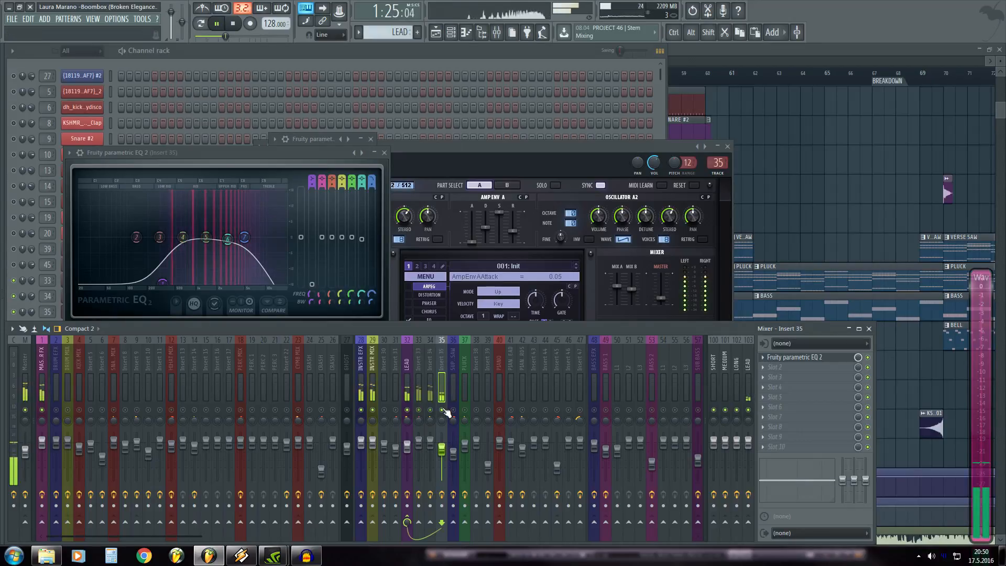
{"action": "key", "text": "space"}
- Close the Sylenth1 and parametric EQ windows and unmute all channels by releasing the solo on the lead channels
{"action": "left_click", "coordinate": [728, 147]}
{"action": "left_click", "coordinate": [387, 152]}
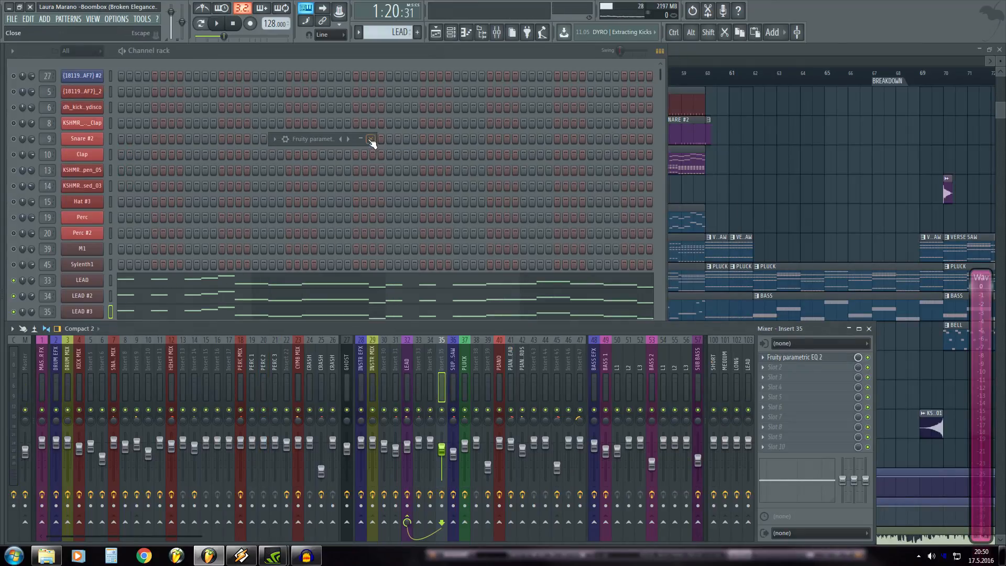
{"action": "left_click", "coordinate": [370, 139]}
{"action": "scroll", "coordinate": [173, 246], "scroll_direction": "down", "scroll_amount": 3}
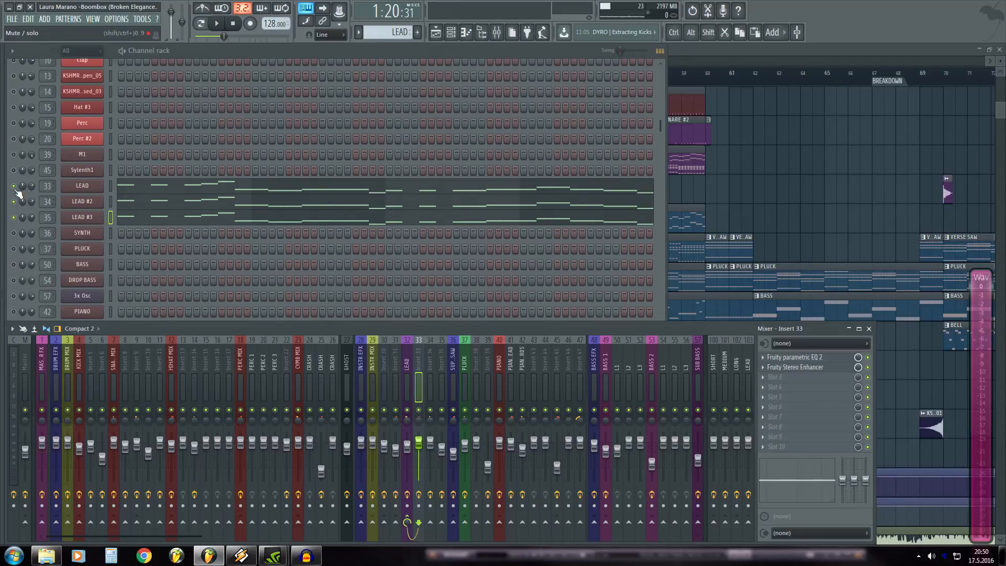
{"action": "right_click", "coordinate": [13, 187]}
{"action": "left_click", "coordinate": [20, 193]}
{"action": "right_click", "coordinate": [14, 187]}
{"action": "left_click", "coordinate": [22, 194]}
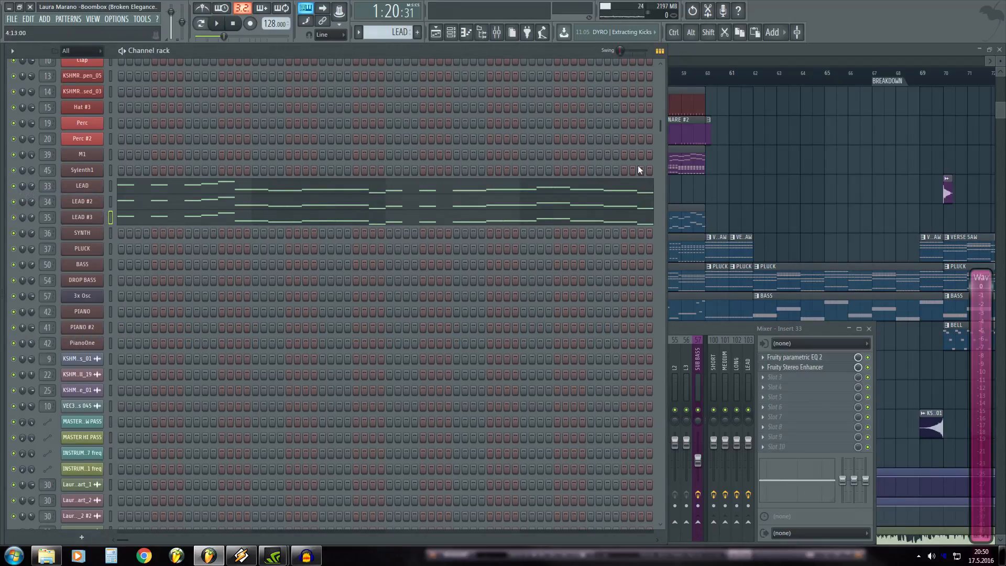
- Solo playlist Track 10 and play the build-up's PIANO clip from about bar 41
{"action": "left_click", "coordinate": [702, 51]}
{"action": "scroll", "coordinate": [335, 63], "scroll_direction": "up", "scroll_amount": 2}
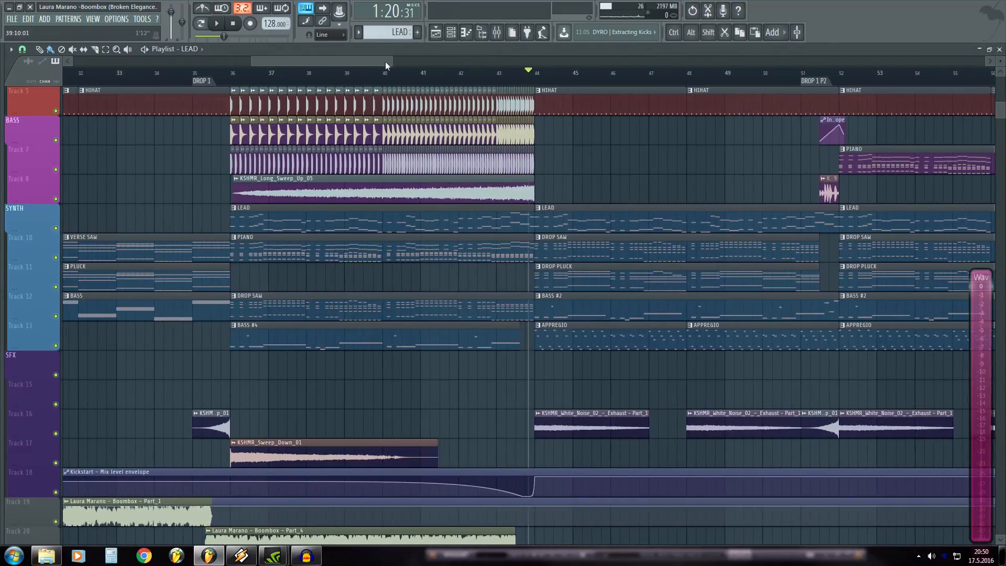
{"action": "scroll", "coordinate": [455, 64], "scroll_direction": "down", "scroll_amount": 4}
{"action": "scroll", "coordinate": [458, 61], "scroll_direction": "up", "scroll_amount": 2}
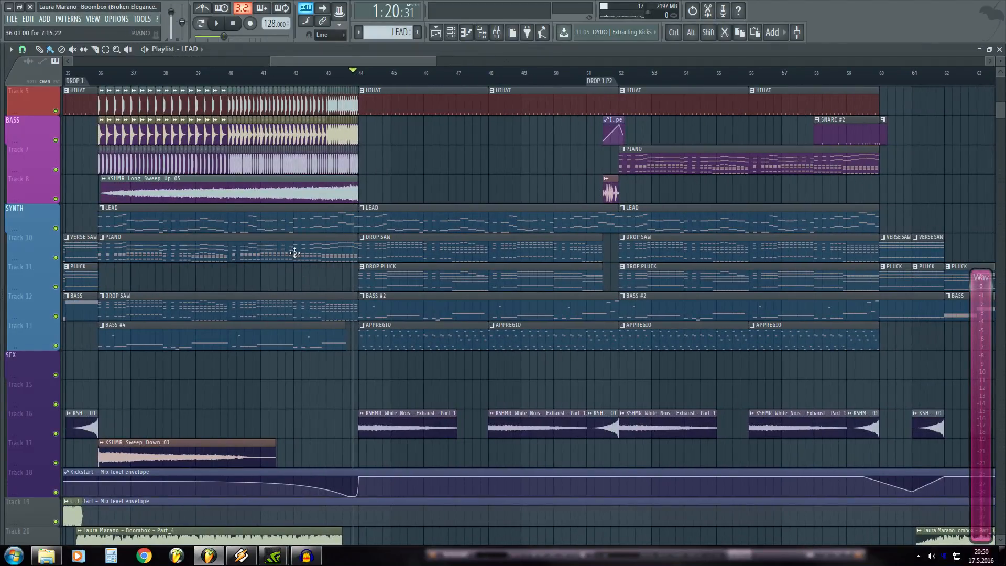
{"action": "left_click", "coordinate": [274, 72]}
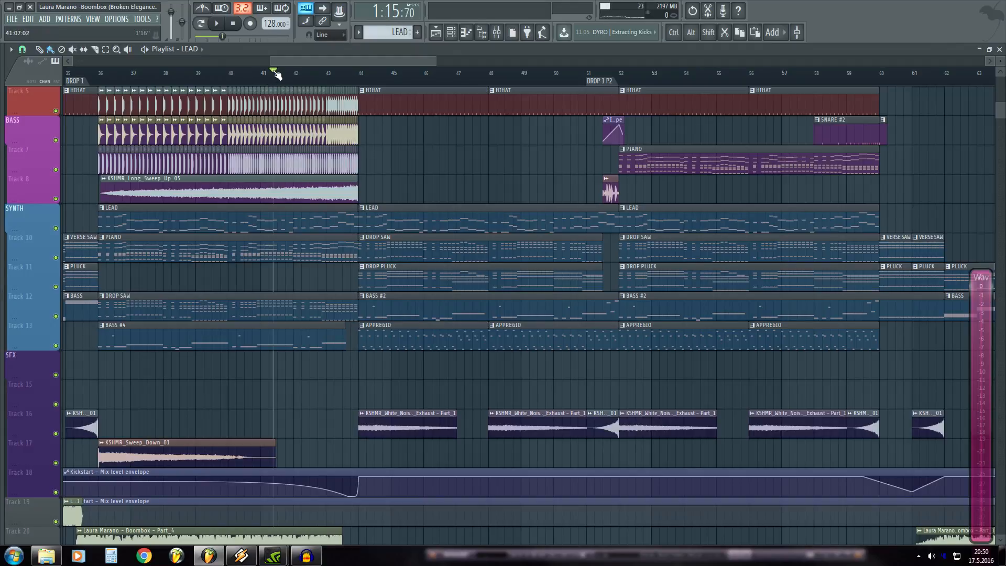
{"action": "right_click", "coordinate": [55, 257]}
{"action": "key", "text": "space"}
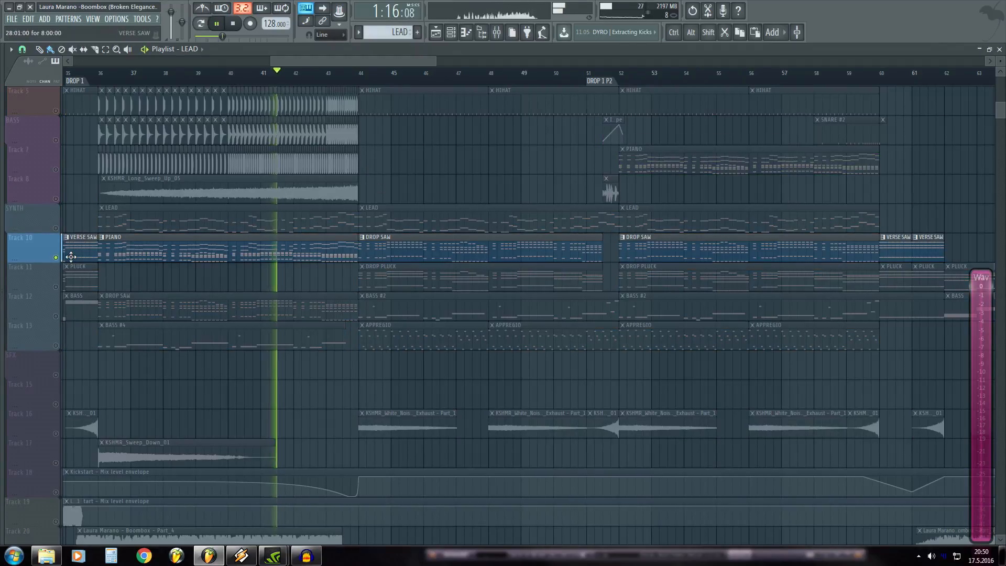
- Examine the PIANO pattern in the piano roll, replay it from its bar 5, then view its channels in the channel rack and stop
{"action": "double_click", "coordinate": [140, 250]}
{"action": "scroll", "coordinate": [346, 76], "scroll_direction": "down", "scroll_amount": 2}
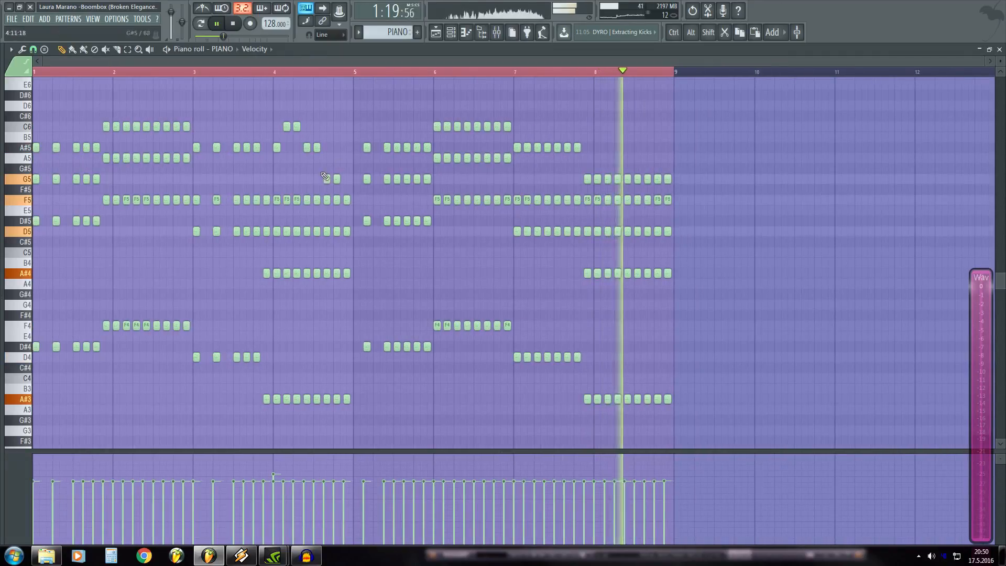
{"action": "left_click", "coordinate": [355, 73]}
{"action": "key", "text": "F6"}
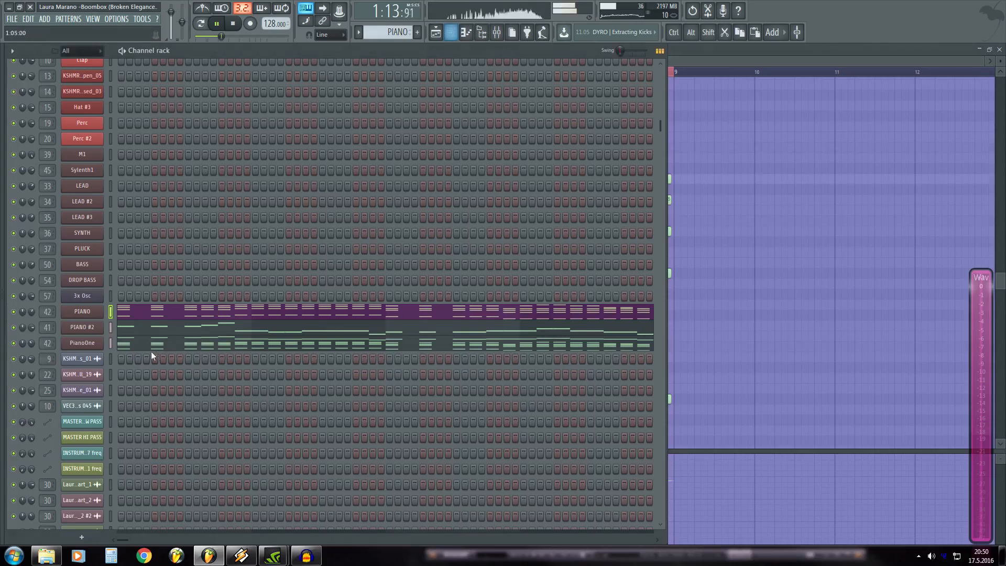
{"action": "key", "text": "space"}
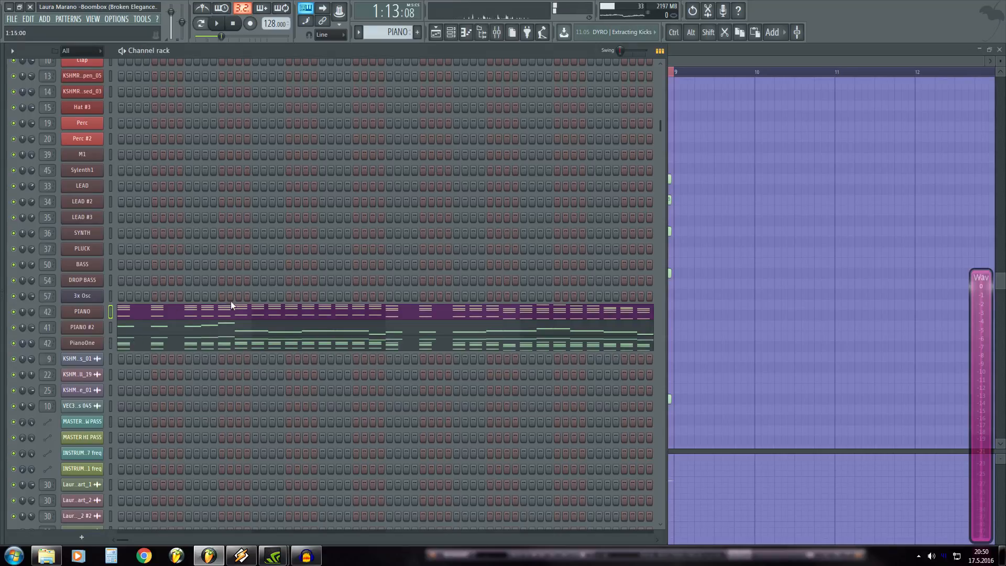
- Inspect the PIANO channel's Korg M1 Piano Mix1 preset, audition a note, and play the channel soloed
{"action": "left_click", "coordinate": [83, 313]}
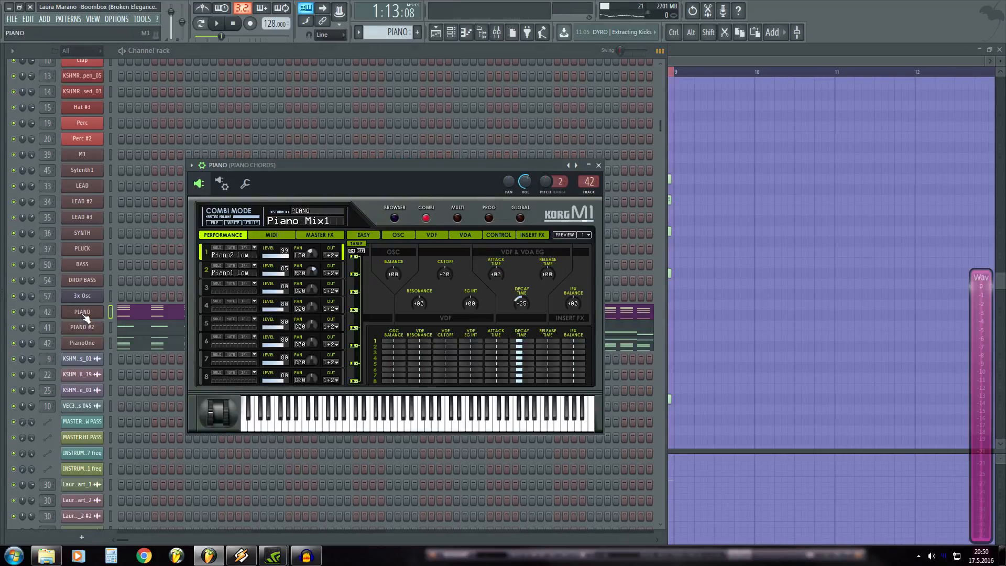
{"action": "left_click", "coordinate": [311, 419]}
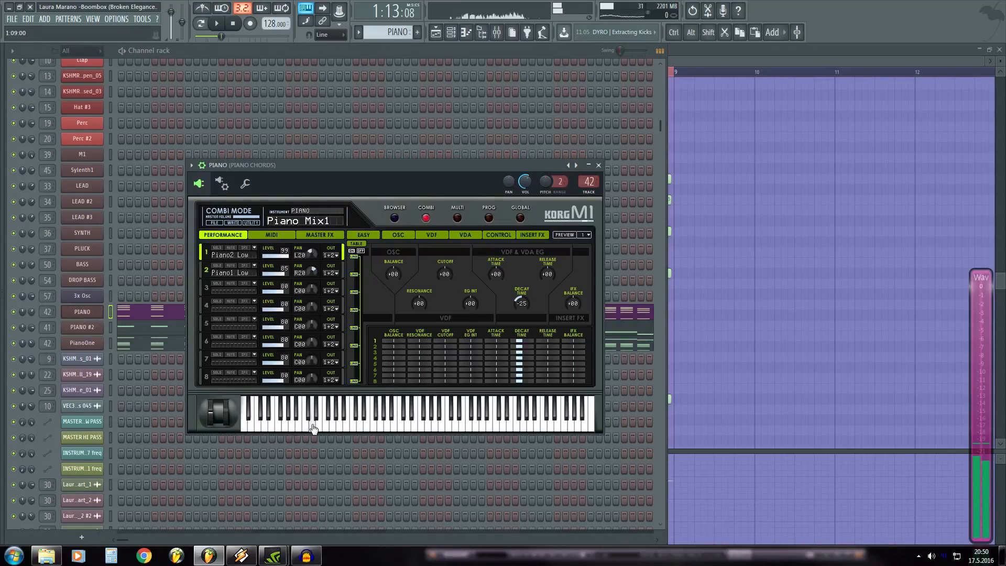
{"action": "right_click", "coordinate": [14, 312]}
{"action": "left_click", "coordinate": [29, 317]}
{"action": "key", "text": "space"}
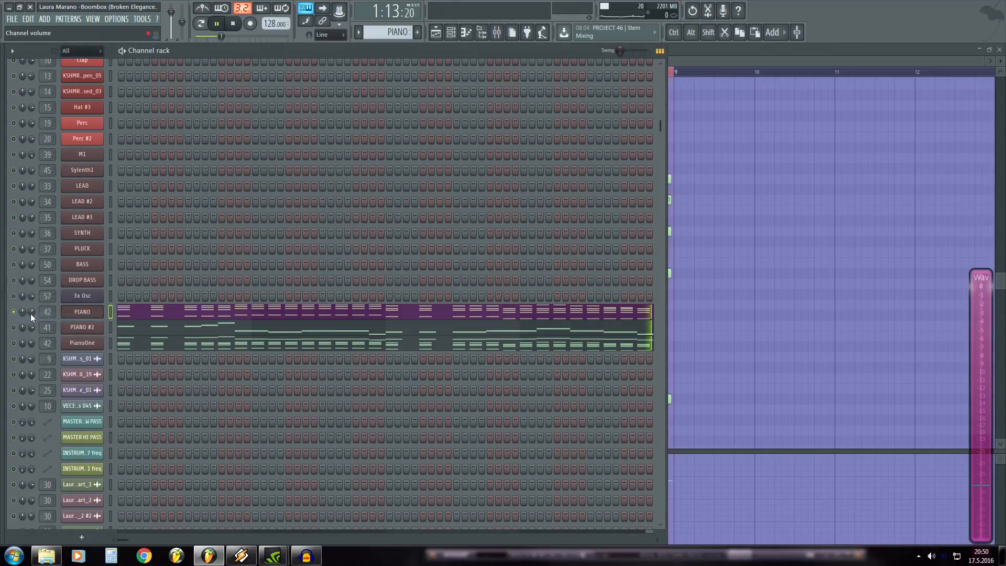
{"action": "left_click", "coordinate": [82, 312]}
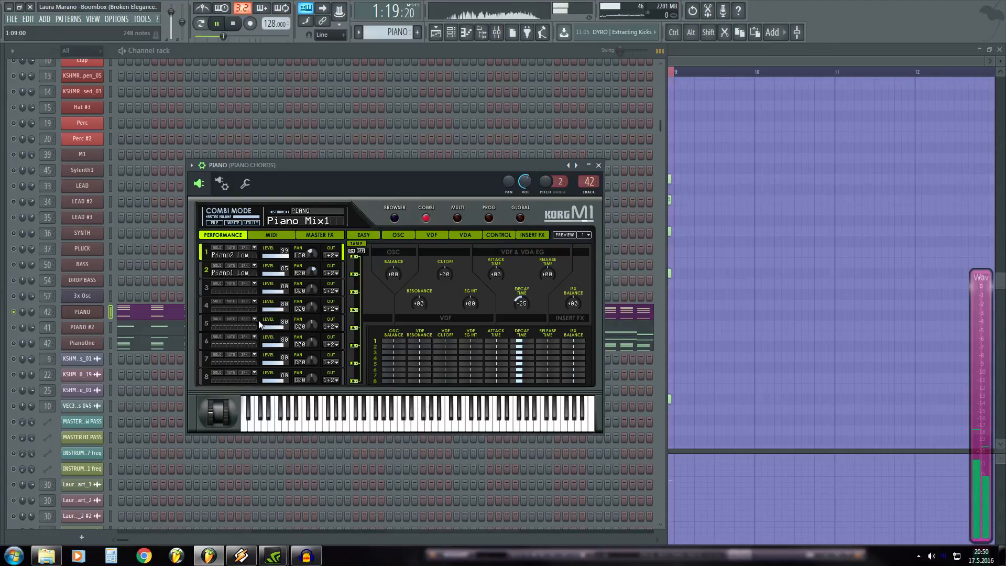
{"action": "key", "text": "space"}
- Solo and play the PIANO #2 channel, then solo the PianoOne channel and stop playback
{"action": "right_click", "coordinate": [14, 328]}
{"action": "left_click", "coordinate": [24, 333]}
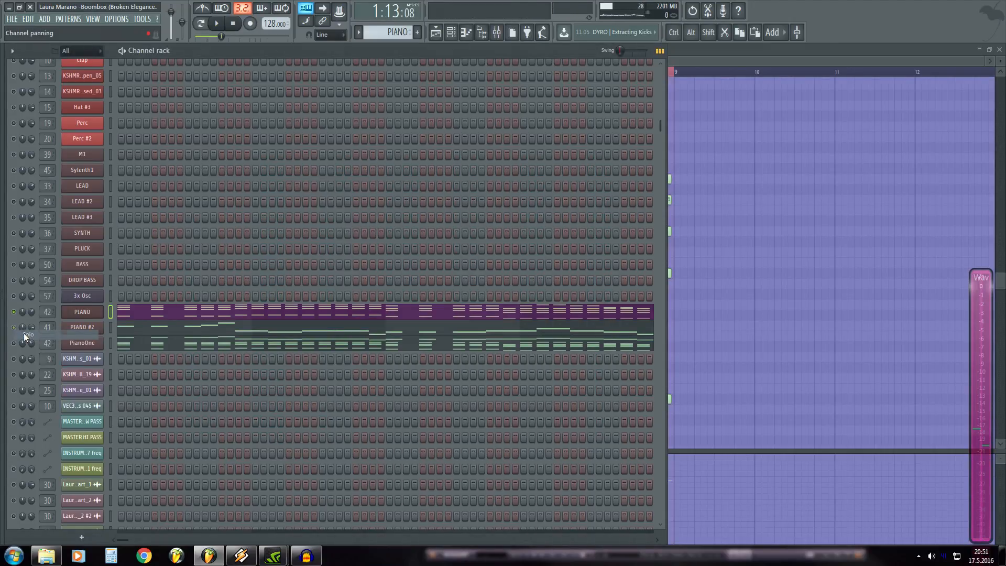
{"action": "key", "text": "space"}
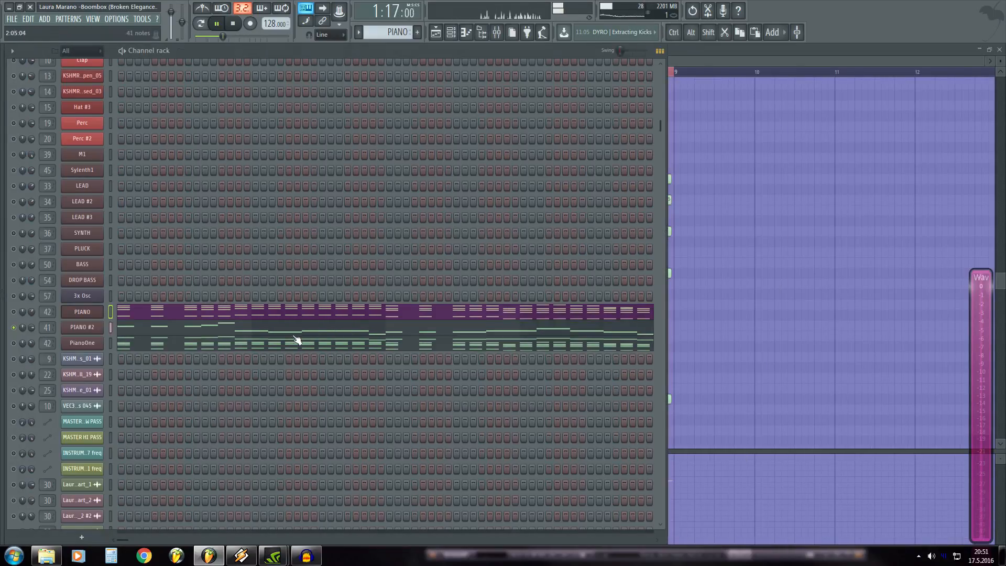
{"action": "right_click", "coordinate": [13, 343]}
{"action": "left_click", "coordinate": [29, 345]}
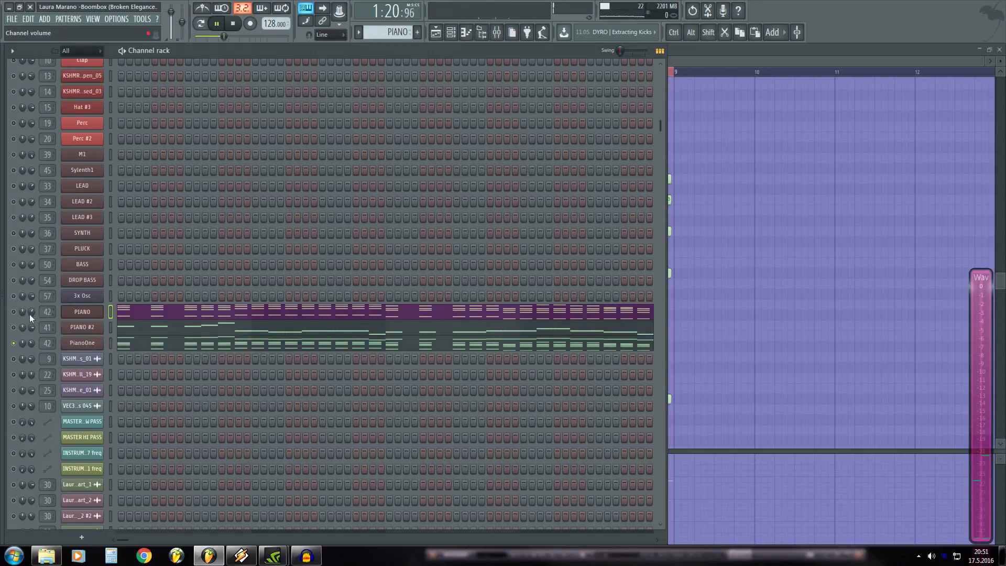
{"action": "key", "text": "space"}
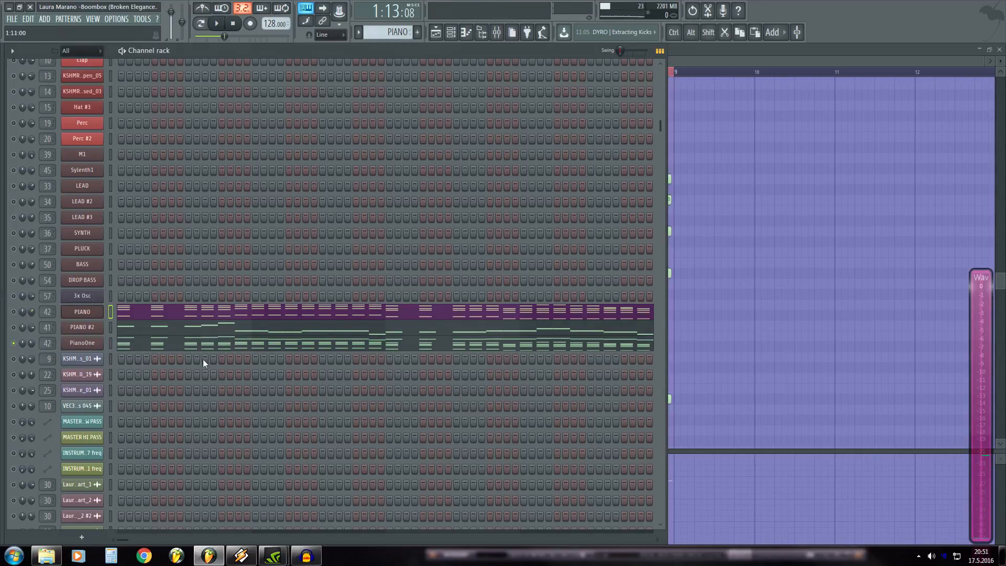
- Inspect the PianoOne plugin while playing its soloed channel, then close the plugin window and stop
{"action": "left_click", "coordinate": [84, 346]}
{"action": "key", "text": "space"}
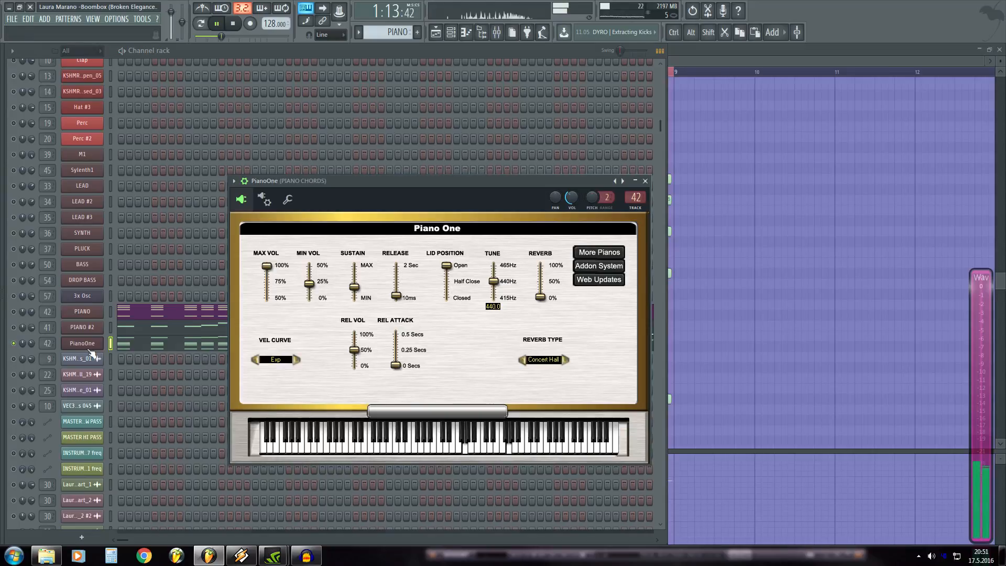
{"action": "left_click", "coordinate": [646, 181]}
{"action": "key", "text": "space"}
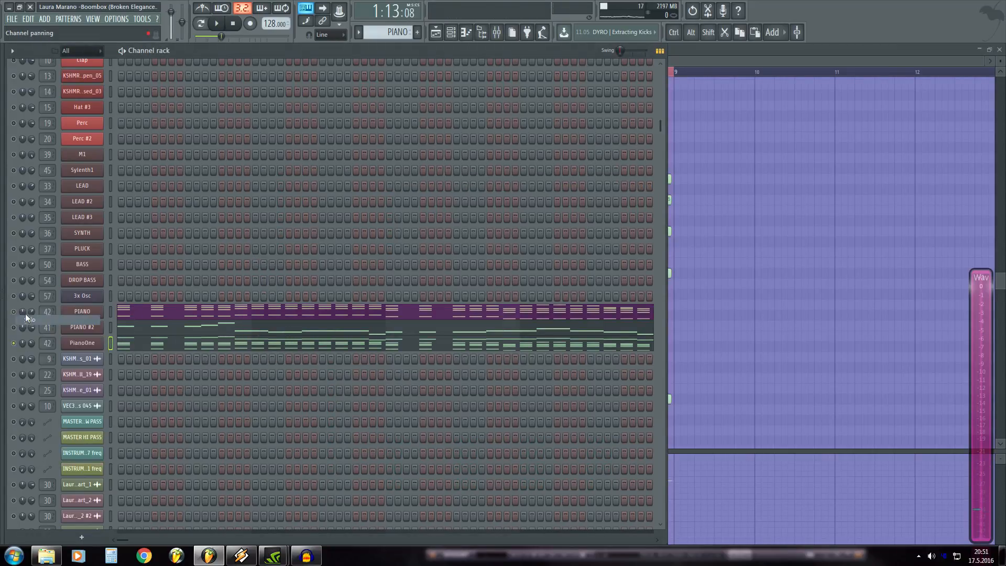
- Replay the soloed PIANO channel, view the playlist, stop playback and bring up the mixer and channel rack
{"action": "key", "text": "space"}
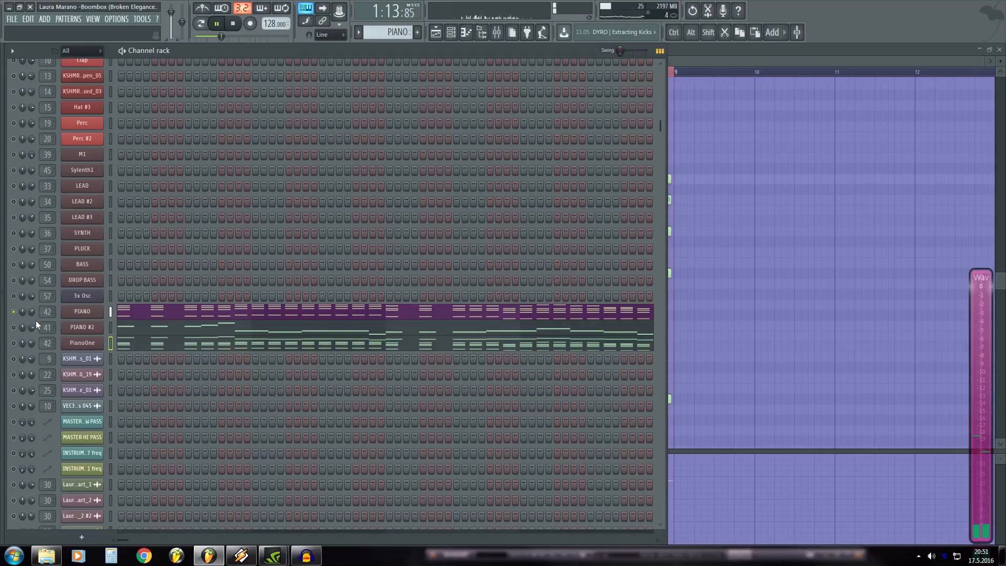
{"action": "left_click", "coordinate": [953, 49]}
{"action": "key", "text": "space"}
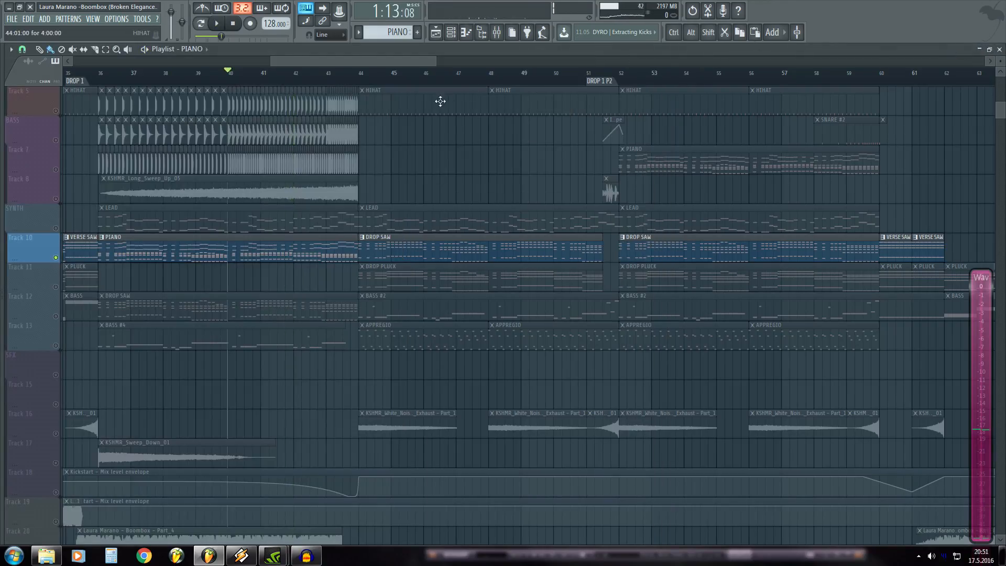
{"action": "key", "text": "F9"}
{"action": "key", "text": "F6"}
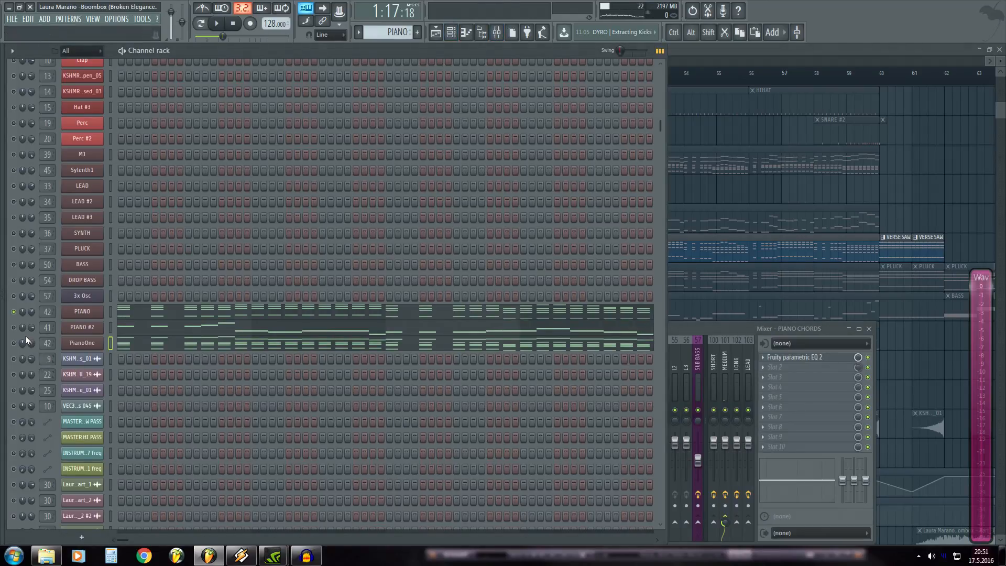
- Unmute all channels by releasing the solo on the PIANO channel
{"action": "right_click", "coordinate": [15, 311]}
{"action": "left_click", "coordinate": [21, 317]}
{"action": "right_click", "coordinate": [14, 313]}
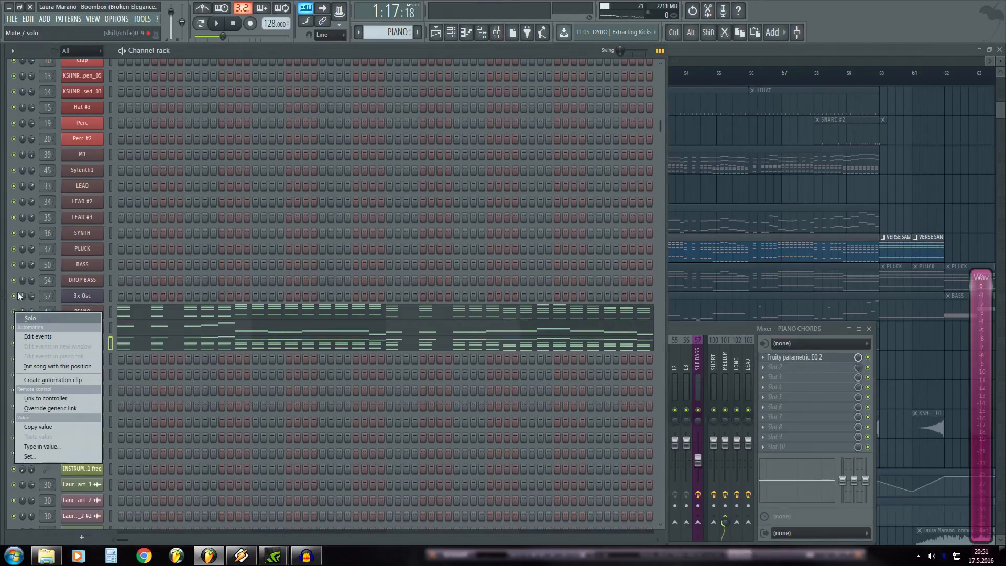
{"action": "left_click", "coordinate": [660, 131]}
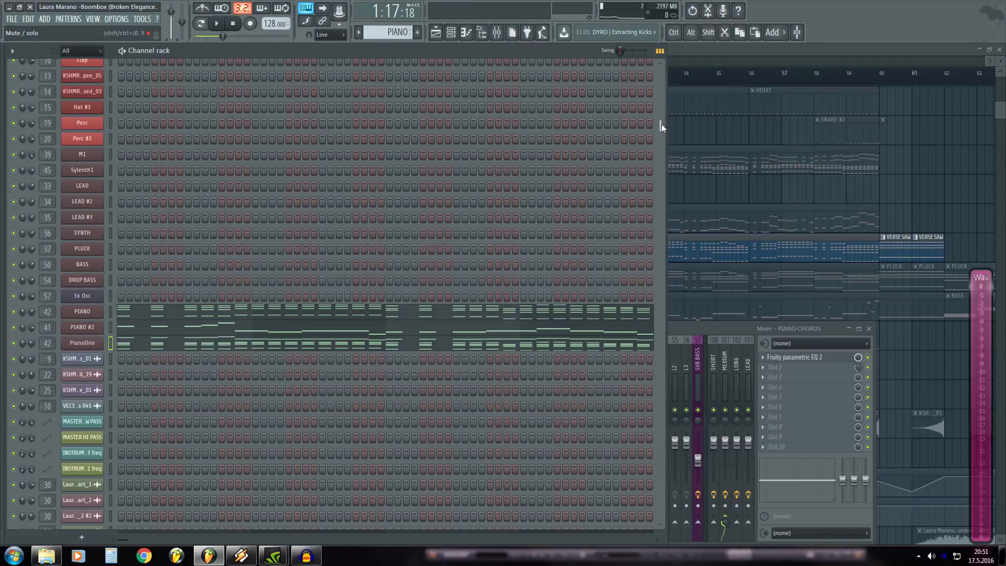
- Play the piano layers together and check the PianoOne plugin settings, then close its window
{"action": "key", "text": "space"}
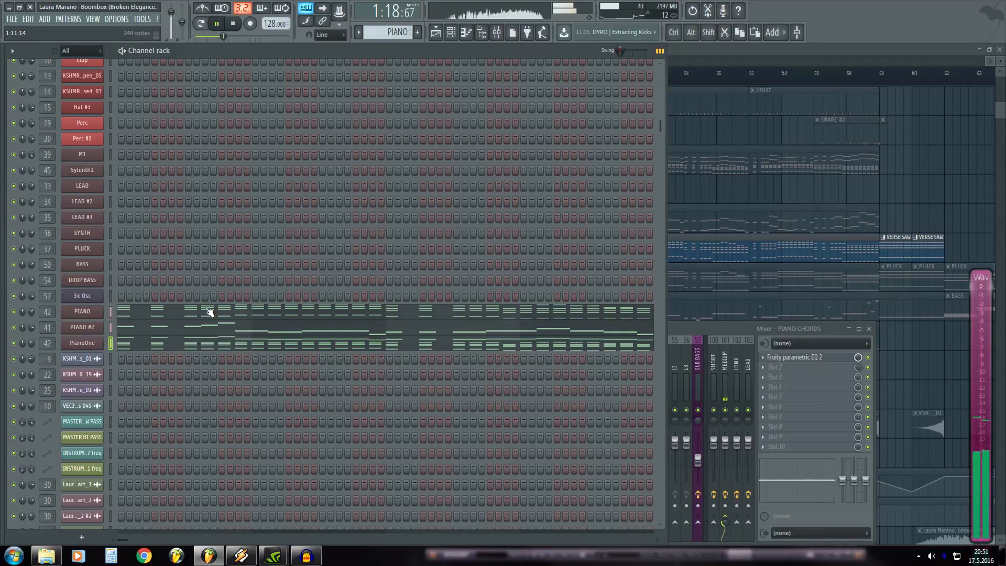
{"action": "left_click", "coordinate": [97, 342]}
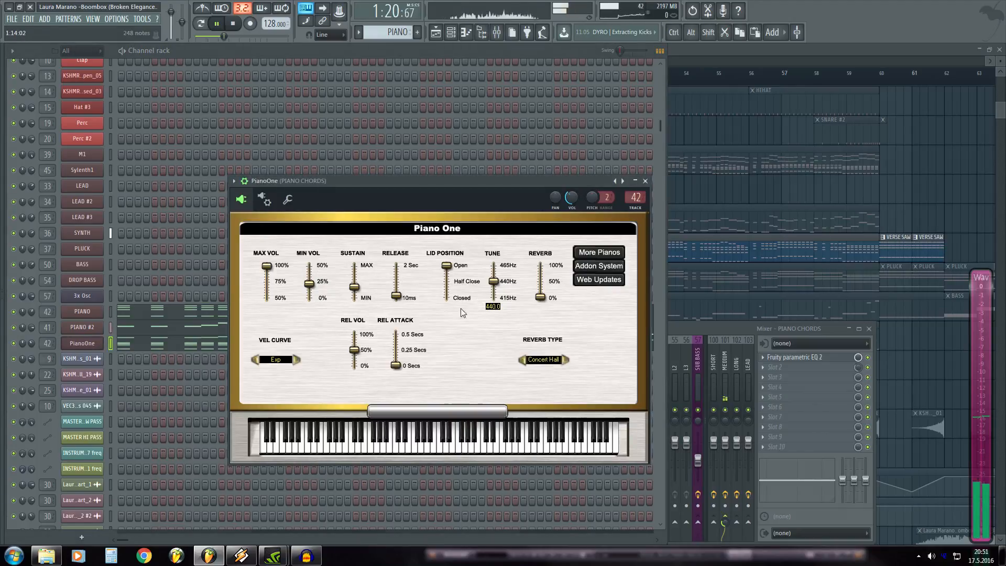
{"action": "left_click", "coordinate": [645, 180]}
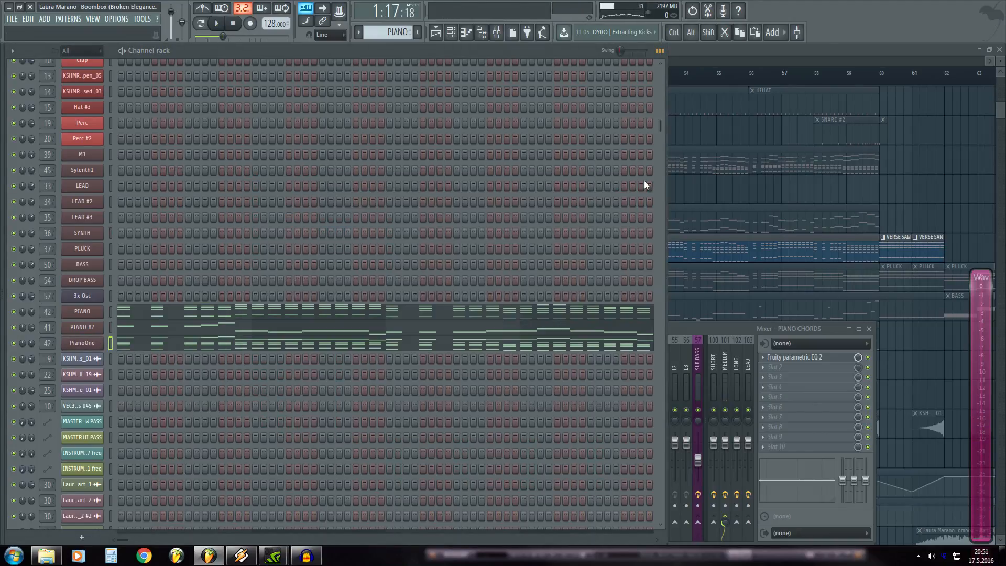
{"action": "left_click", "coordinate": [84, 343]}
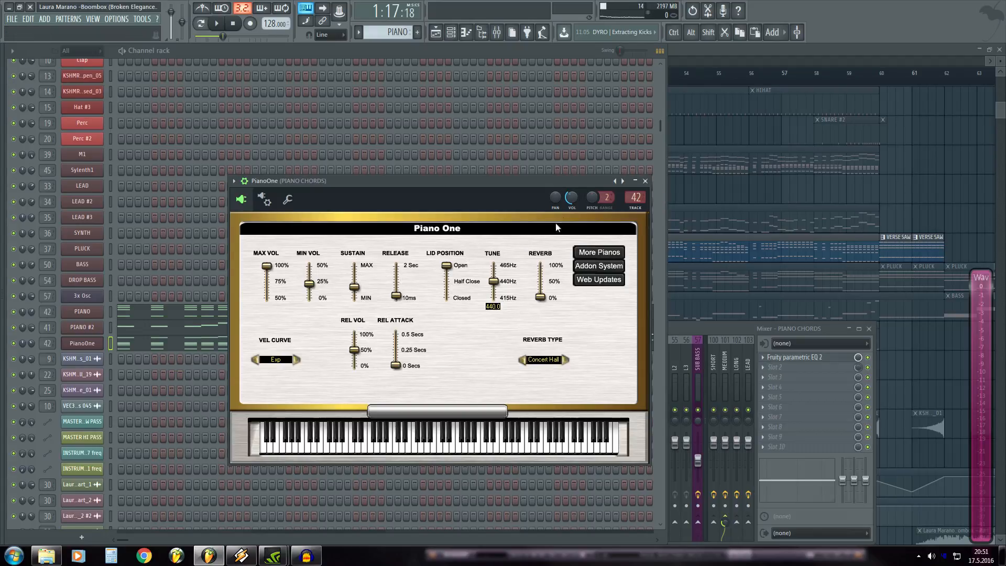
{"action": "left_click", "coordinate": [645, 181]}
- Show the mixer with the playlist, play the piano inserts and isolate the PIANO LEAD insert 41
{"action": "left_click", "coordinate": [694, 47]}
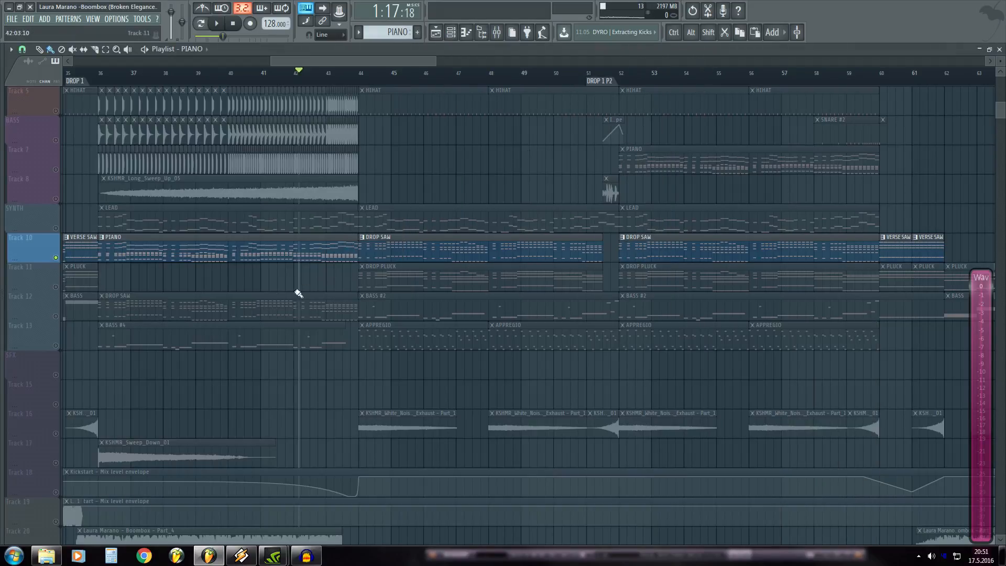
{"action": "key", "text": "F9"}
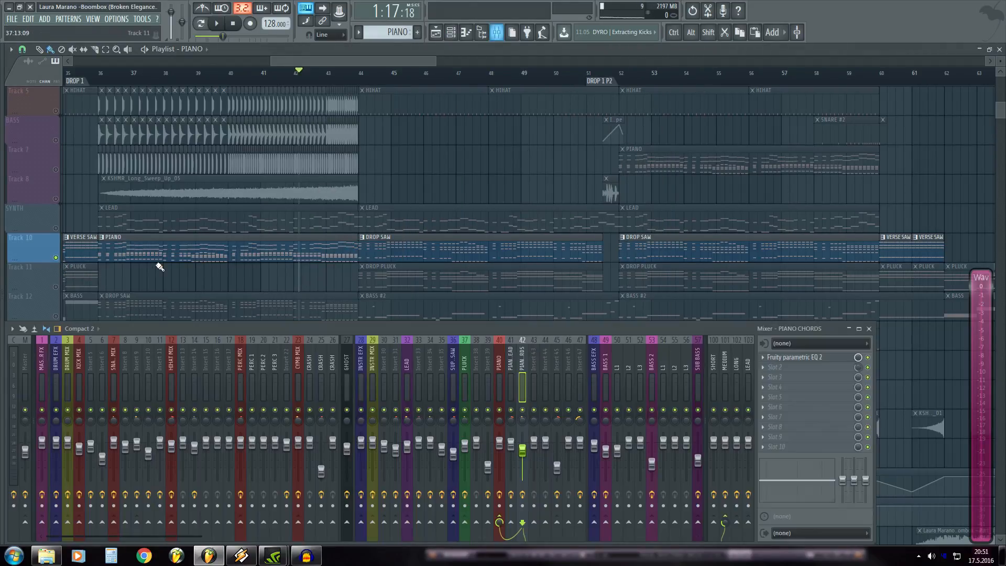
{"action": "left_click", "coordinate": [513, 385]}
{"action": "key", "text": "space"}
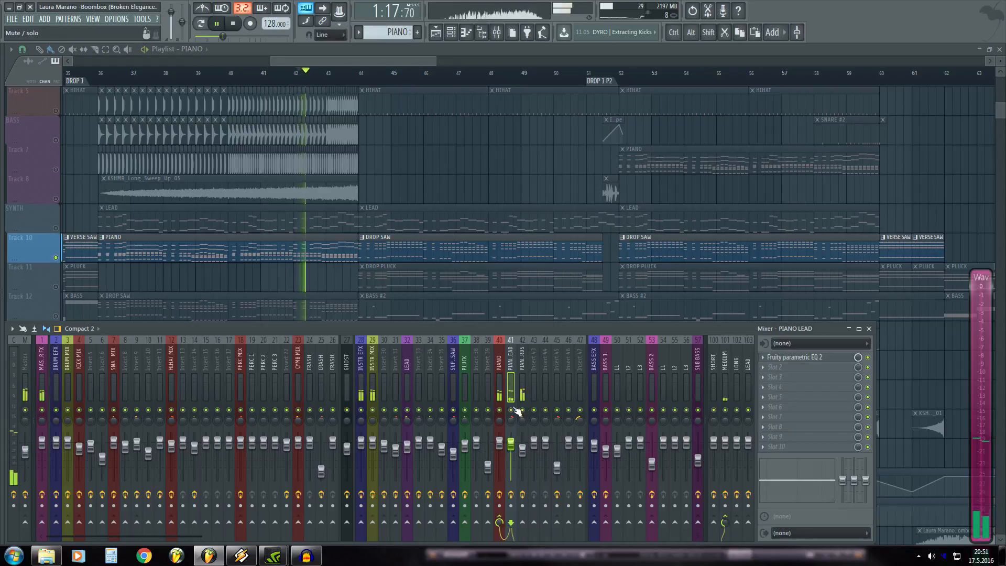
{"action": "left_click", "coordinate": [522, 396]}
{"action": "key", "text": "space"}
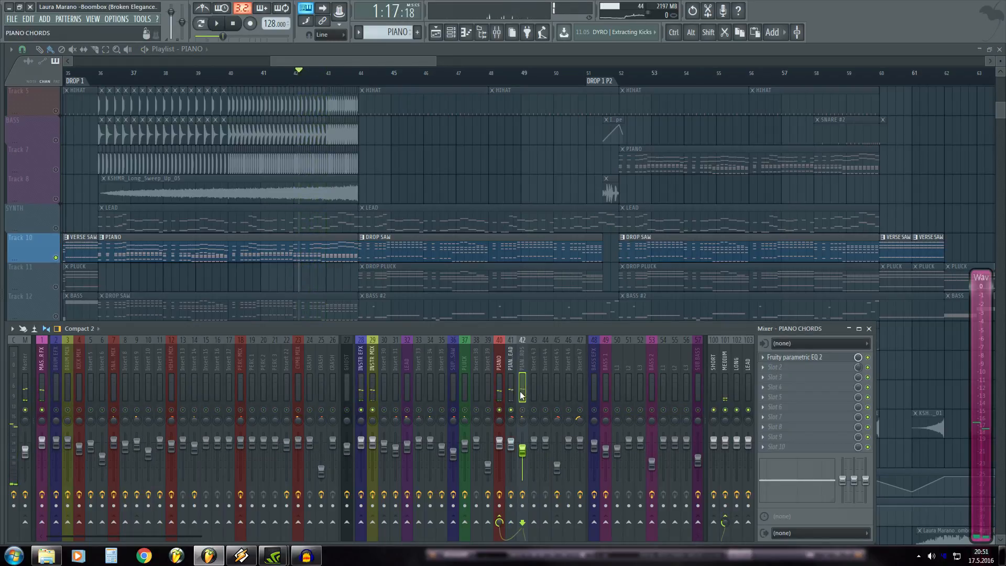
{"action": "left_click", "coordinate": [513, 395]}
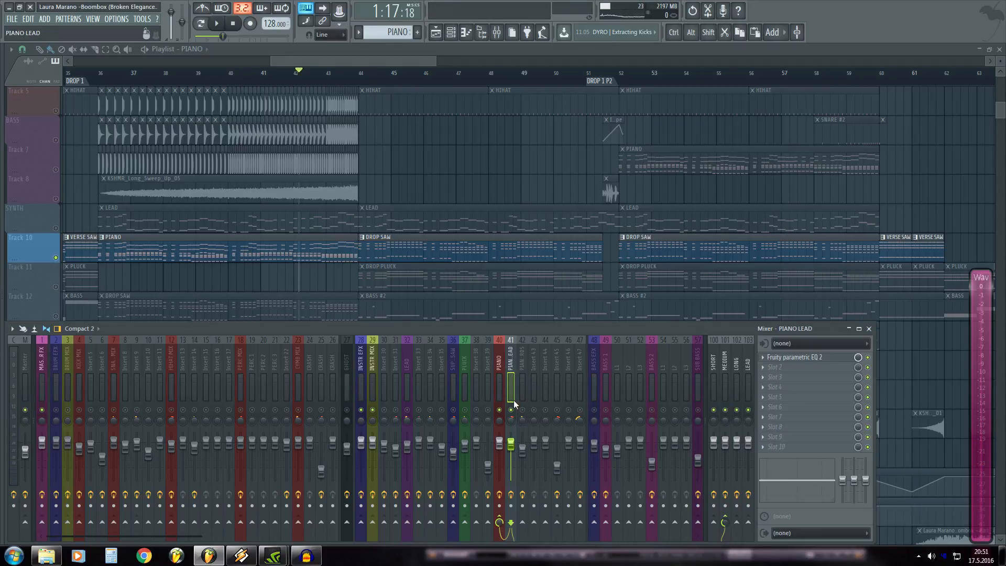
- Solo the PIANO CHORDS insert 42 and examine its Fruity parametric EQ 2 curve during playback
{"action": "left_click", "coordinate": [522, 413]}
{"action": "key", "text": "space"}
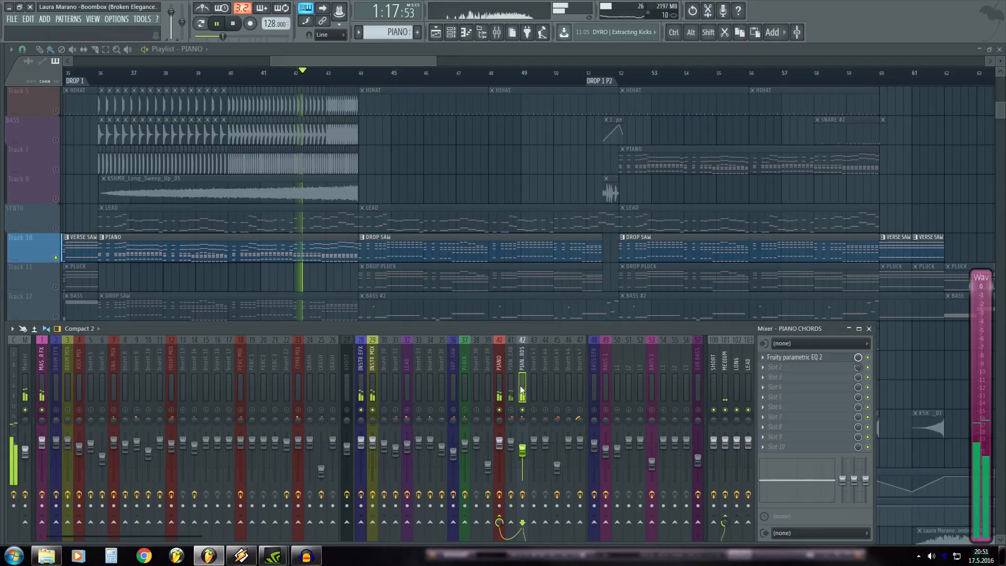
{"action": "left_click", "coordinate": [792, 359]}
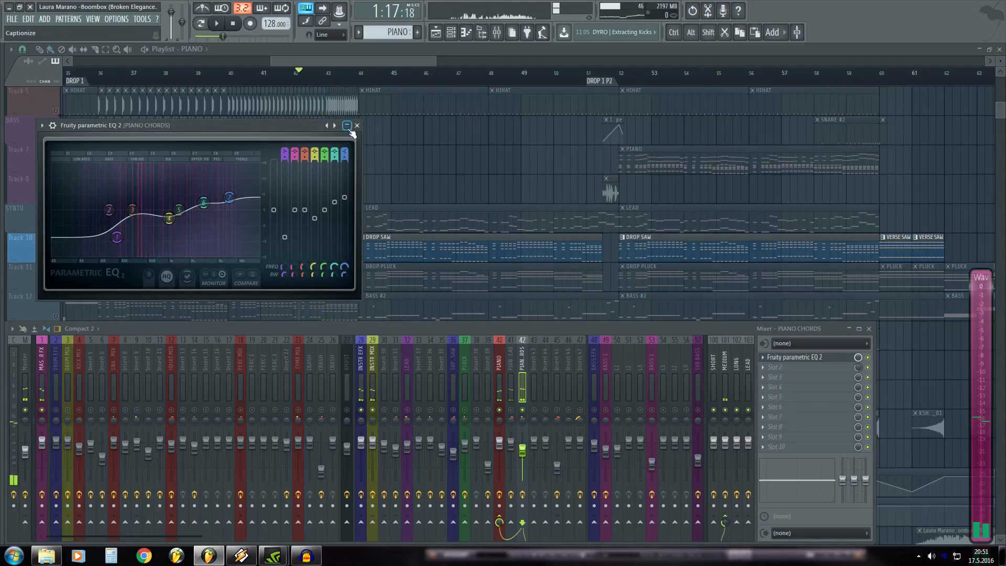
{"action": "left_click_drag", "start_coordinate": [245, 124], "coordinate": [733, 159]}
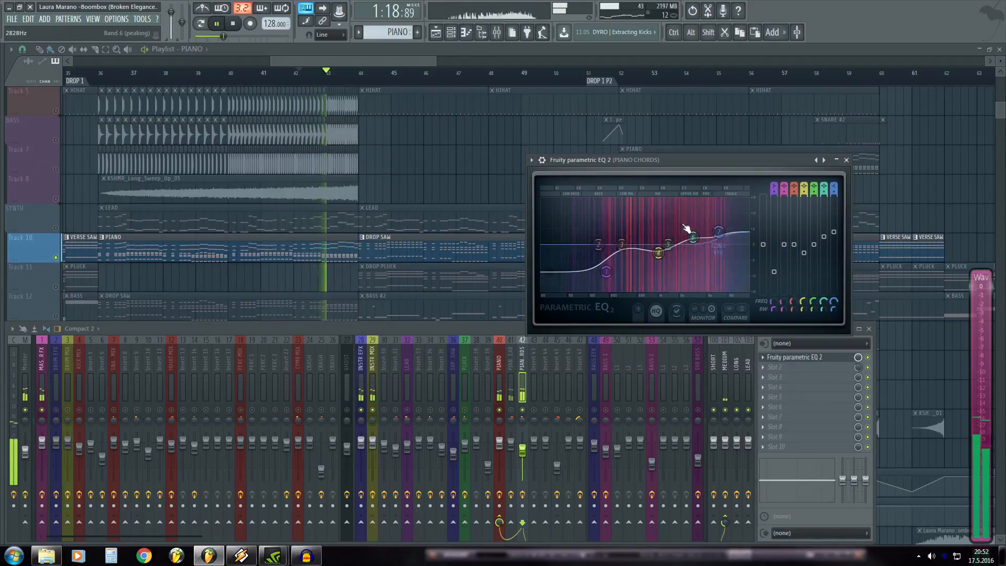
{"action": "key", "text": "space"}
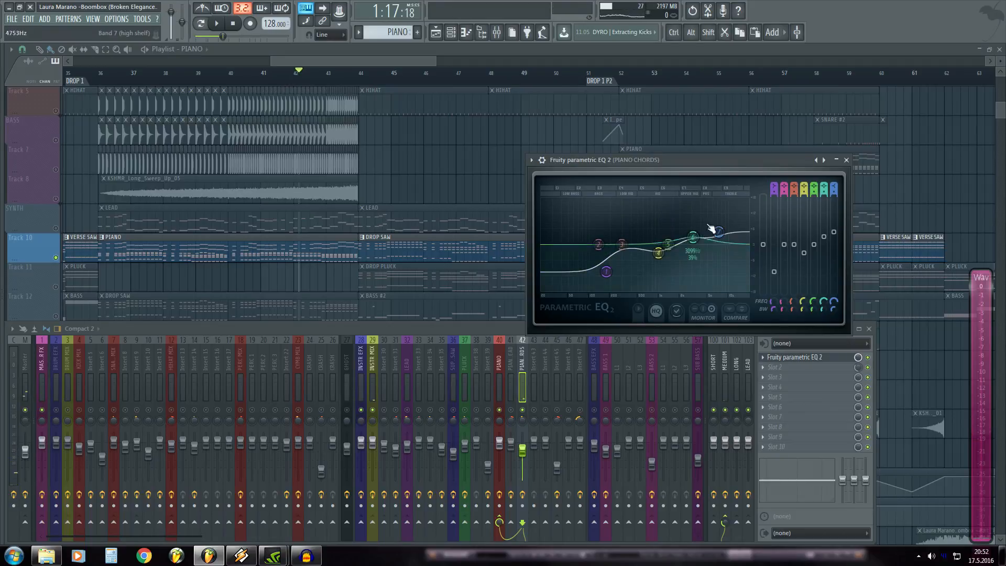
{"action": "key", "text": "space"}
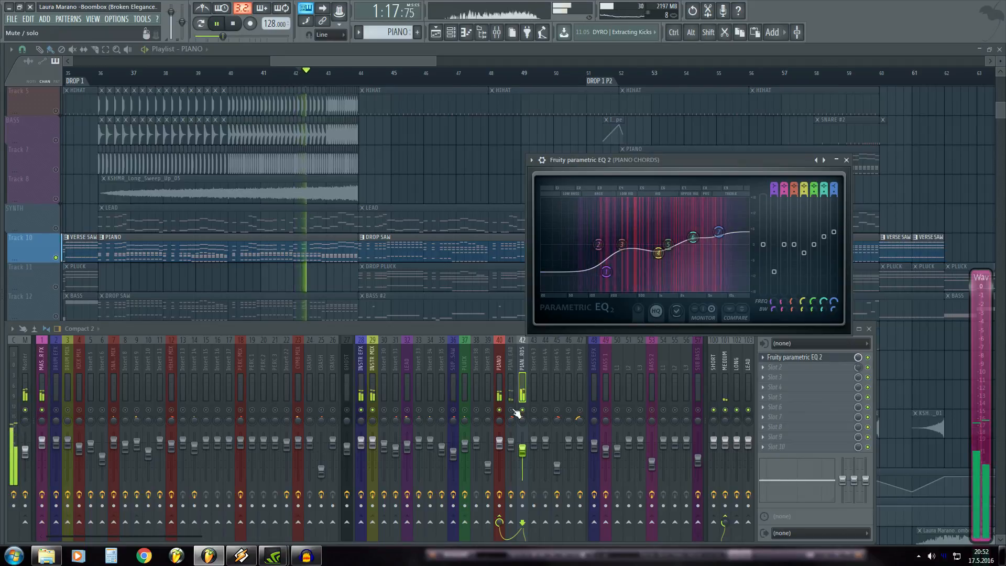
- Solo the PIANO LEAD insert and examine its Fruity parametric EQ 2, then close both EQ windows and stop
{"action": "left_click", "coordinate": [511, 408]}
{"action": "left_click", "coordinate": [785, 354]}
{"action": "left_click_drag", "start_coordinate": [292, 159], "coordinate": [796, 283]}
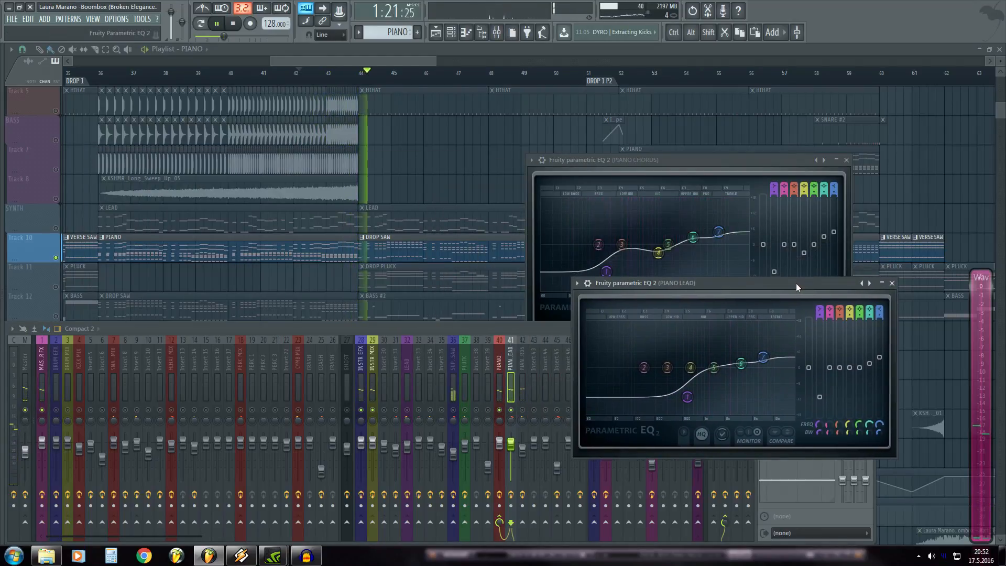
{"action": "left_click", "coordinate": [892, 283]}
{"action": "left_click", "coordinate": [846, 160]}
{"action": "key", "text": "space"}
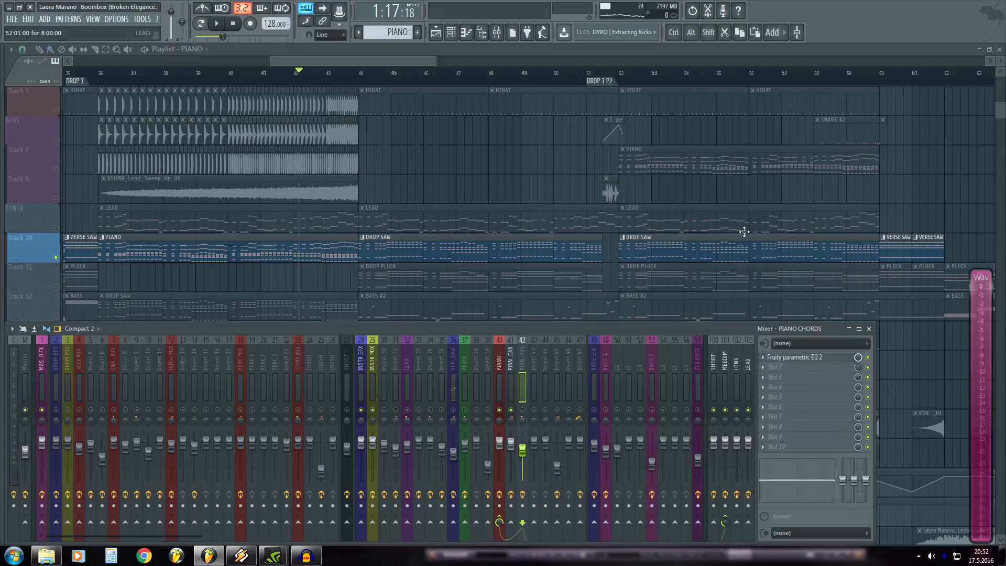
- Examine the first Fruity parametric EQ 2 on the PIANO insert 40 while playing, then stop playback
{"action": "left_click", "coordinate": [501, 396]}
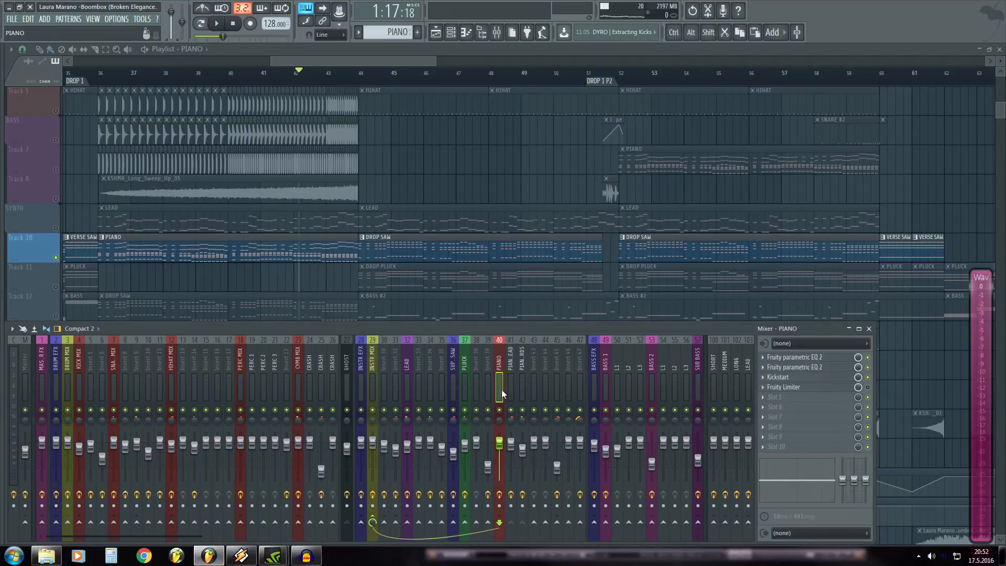
{"action": "left_click", "coordinate": [788, 355]}
{"action": "key", "text": "space"}
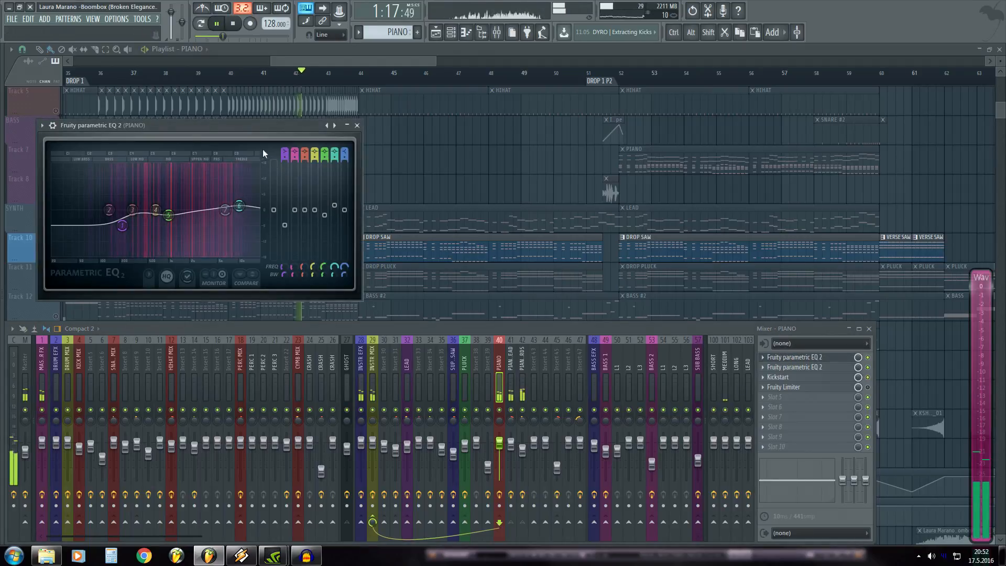
{"action": "left_click_drag", "start_coordinate": [255, 118], "coordinate": [623, 133]}
{"action": "key", "text": "space"}
- Open the PIANO insert's second Fruity parametric EQ 2 and its Kickstart plugin, arranging the windows for inspection
{"action": "left_click", "coordinate": [796, 368]}
{"action": "left_click_drag", "start_coordinate": [272, 137], "coordinate": [598, 277]}
{"action": "left_click", "coordinate": [788, 376]}
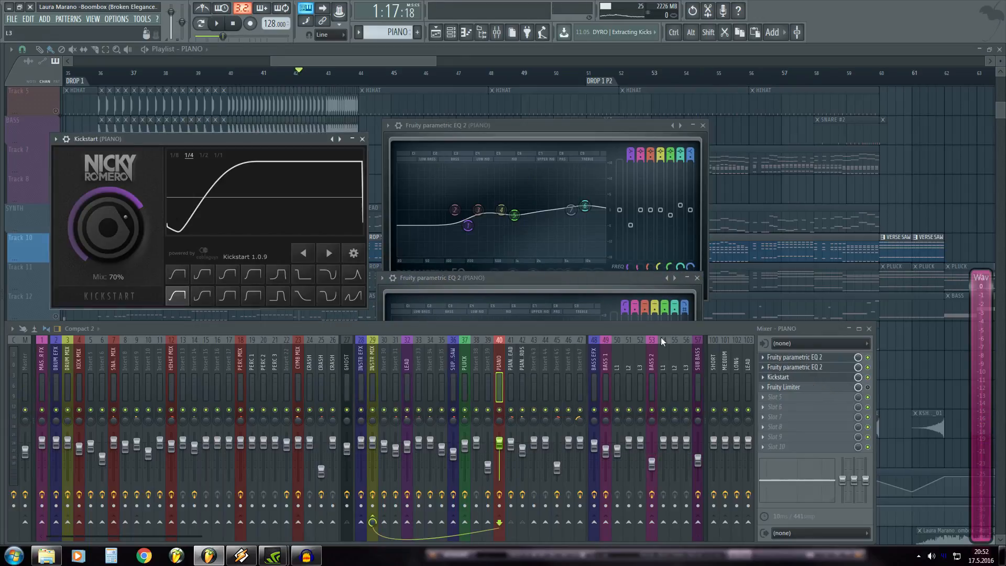
{"action": "left_click_drag", "start_coordinate": [258, 135], "coordinate": [854, 260]}
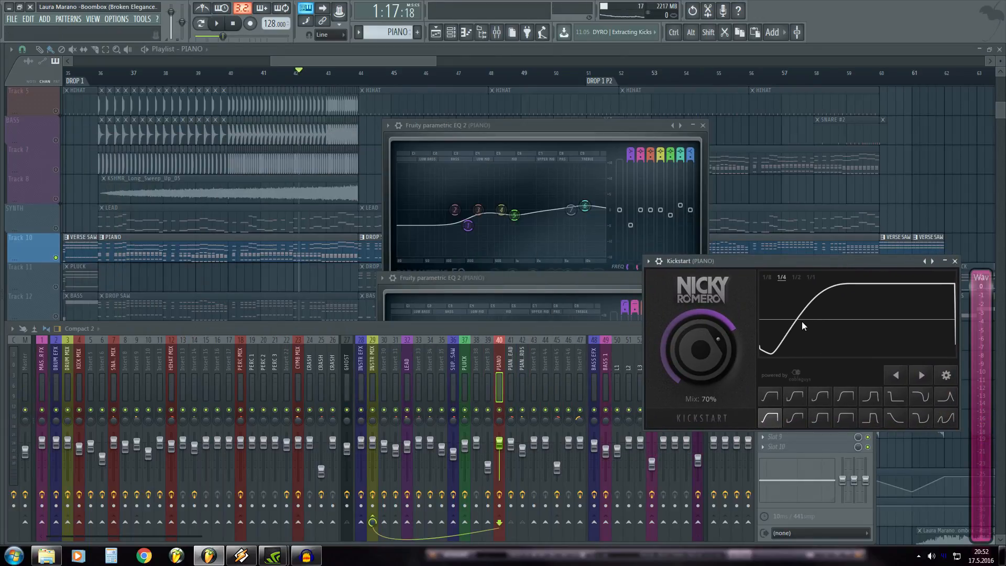
- Audition the PIANO insert's Kickstart with its mix lowered, then restore the mix to 70% and replay the section
{"action": "key", "text": "space"}
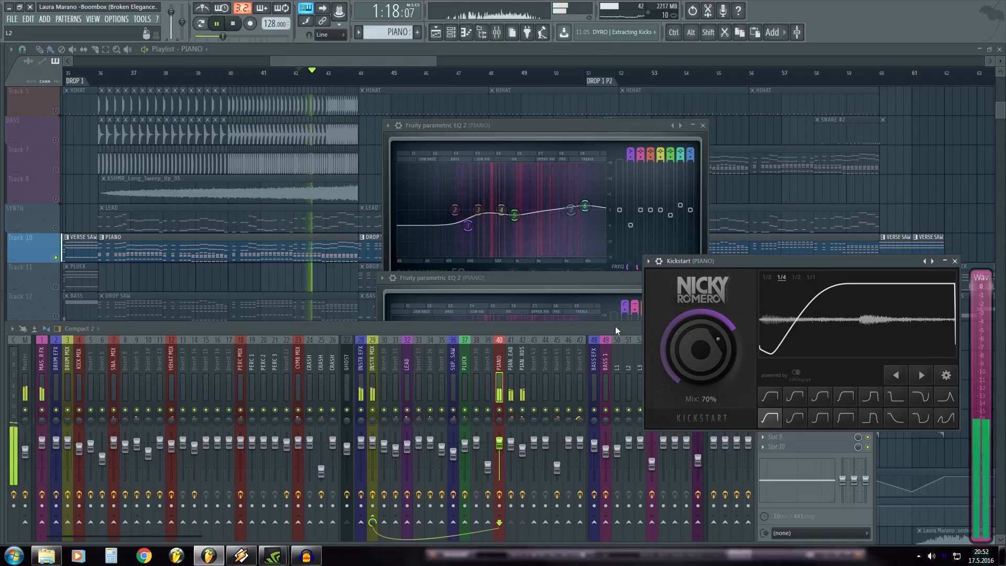
{"action": "scroll", "coordinate": [696, 364], "scroll_direction": "up", "scroll_amount": 3}
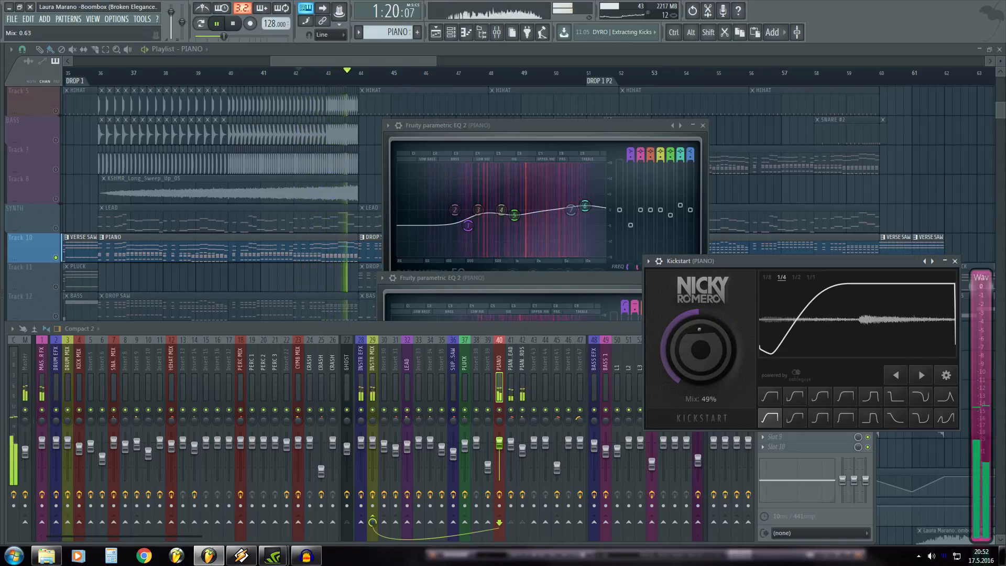
{"action": "scroll", "coordinate": [695, 363], "scroll_direction": "down", "scroll_amount": 10}
{"action": "key", "text": "space"}
{"action": "left_click_drag", "start_coordinate": [694, 364], "coordinate": [695, 325]}
{"action": "key", "text": "space"}
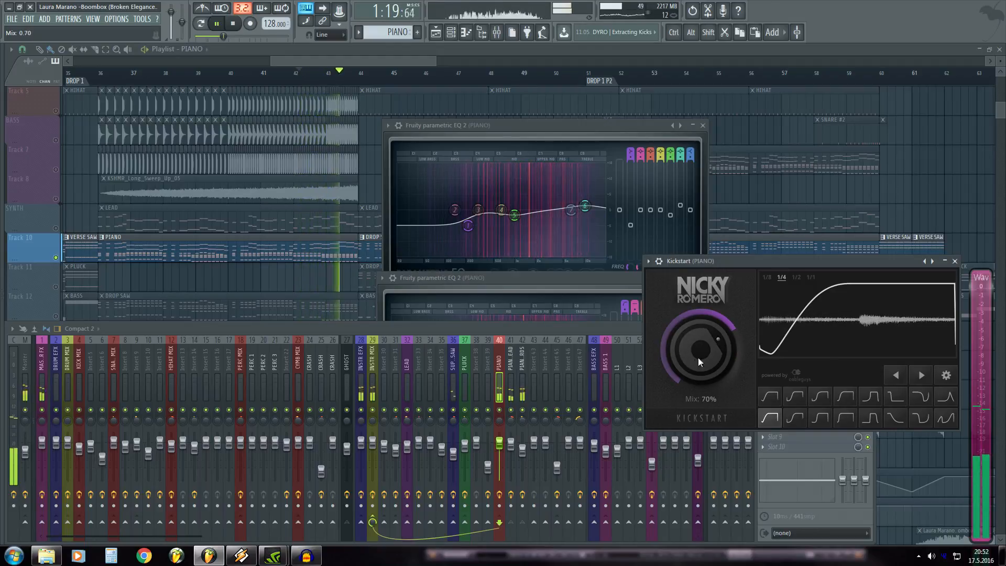
{"action": "key", "text": "space"}
- Close Kickstart, examine the PIANO insert's second Fruity parametric EQ 2 during playback, then close both EQ windows
{"action": "left_click", "coordinate": [954, 260]}
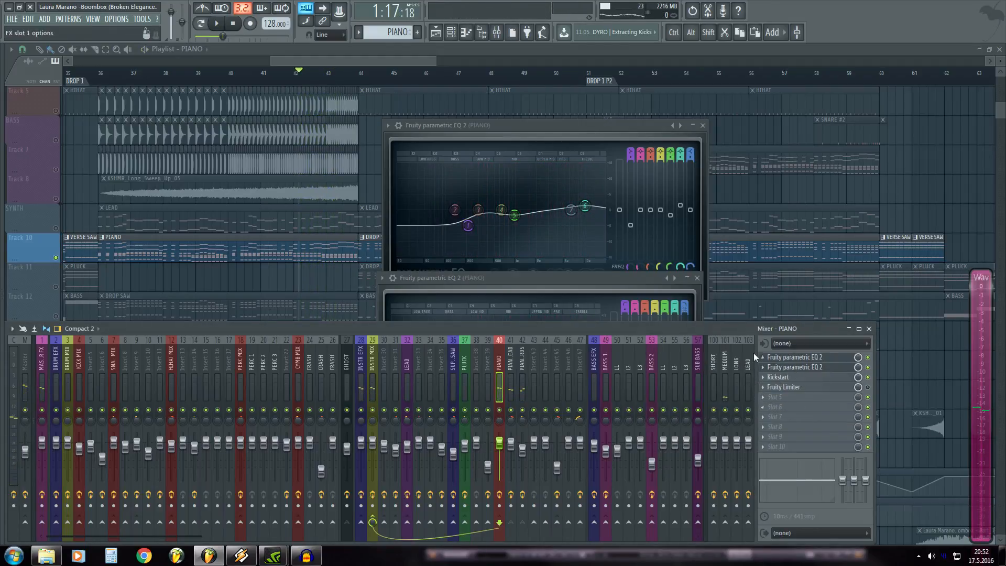
{"action": "left_click", "coordinate": [523, 276]}
{"action": "key", "text": "space"}
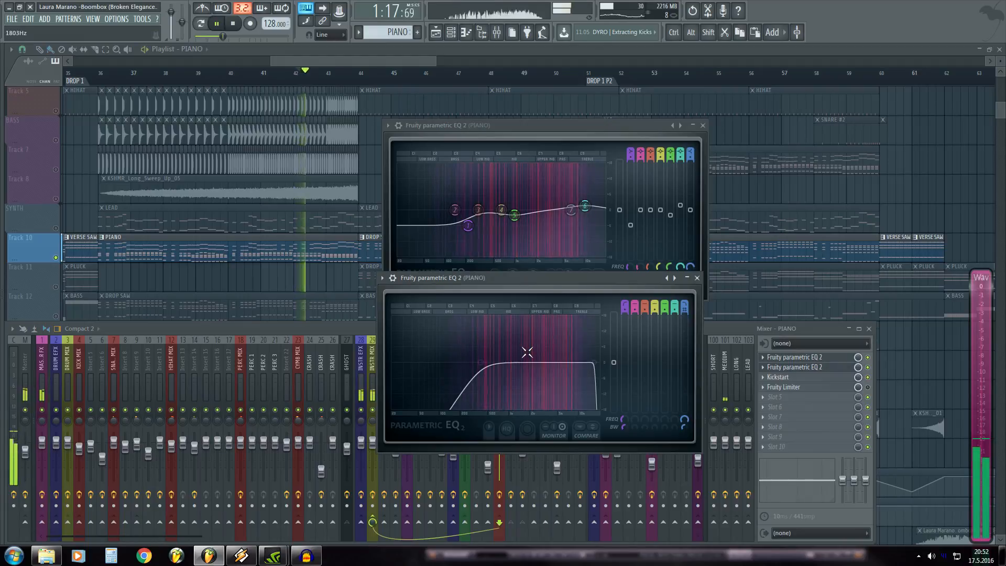
{"action": "key", "text": "space"}
{"action": "left_click", "coordinate": [697, 278]}
{"action": "left_click", "coordinate": [703, 126]}
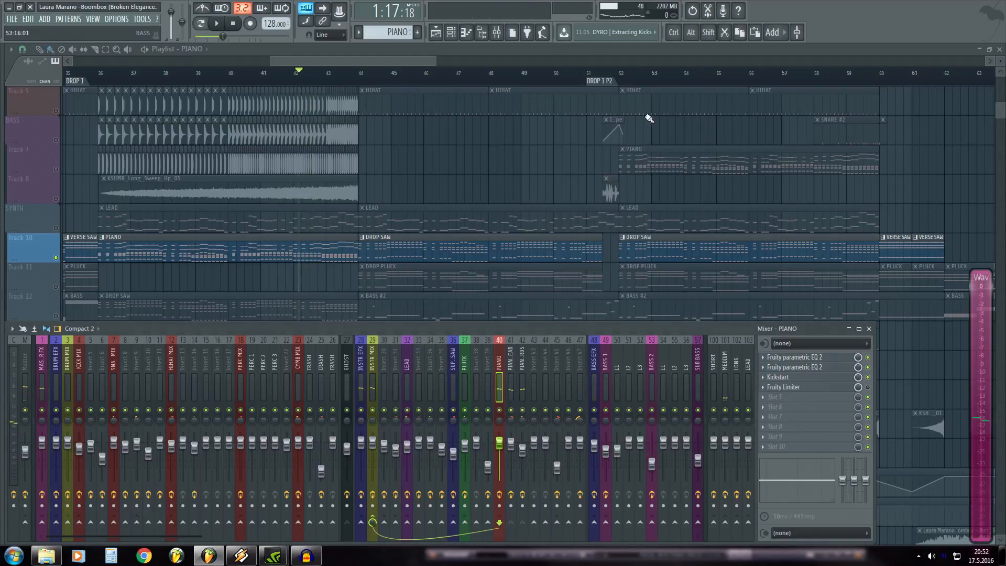
- Inspect the effects on the LEAD insert 32, then open Fruity Reeverb 2 on the LEAD insert 103 and play briefly
{"action": "left_click", "coordinate": [409, 387]}
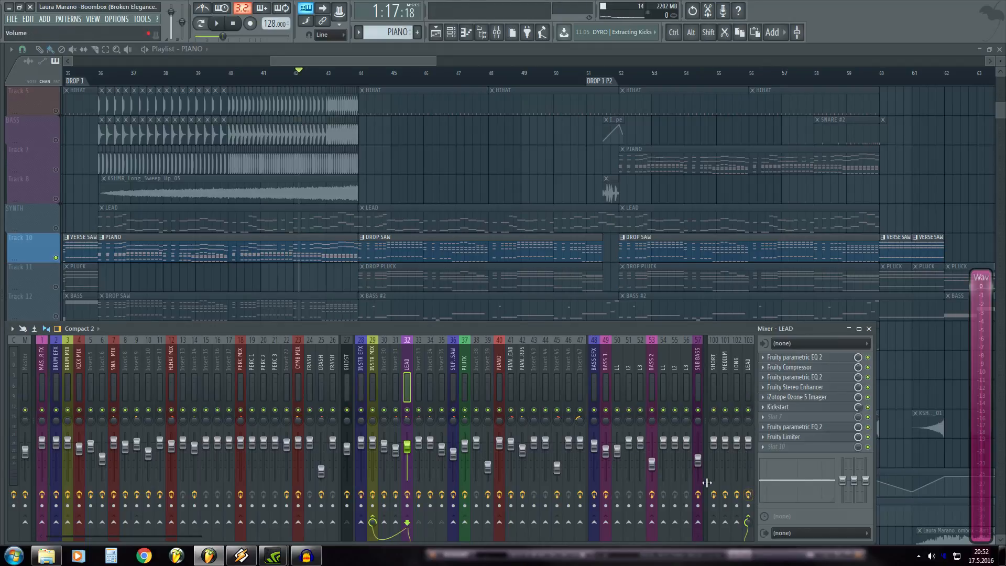
{"action": "left_click", "coordinate": [747, 391]}
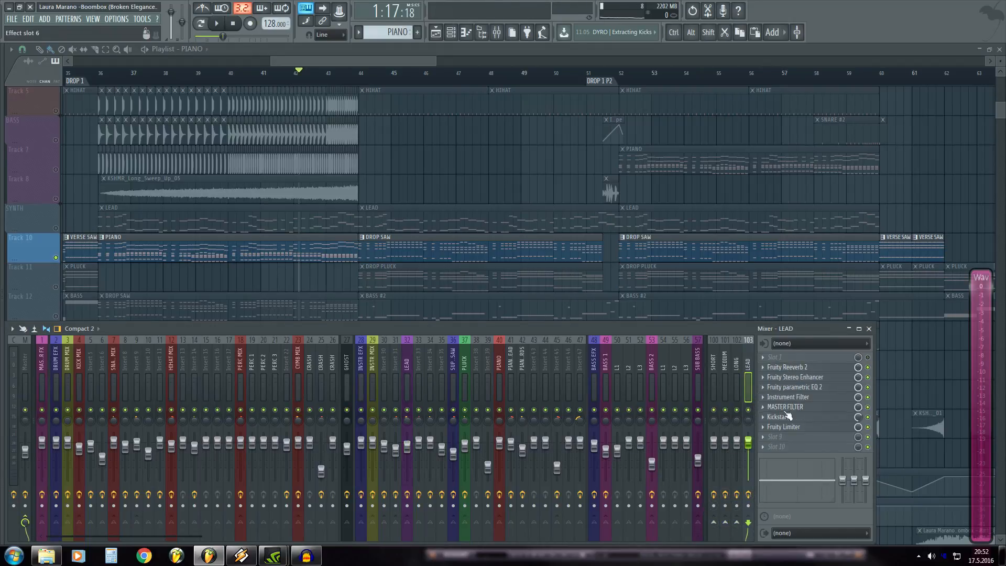
{"action": "left_click", "coordinate": [793, 369]}
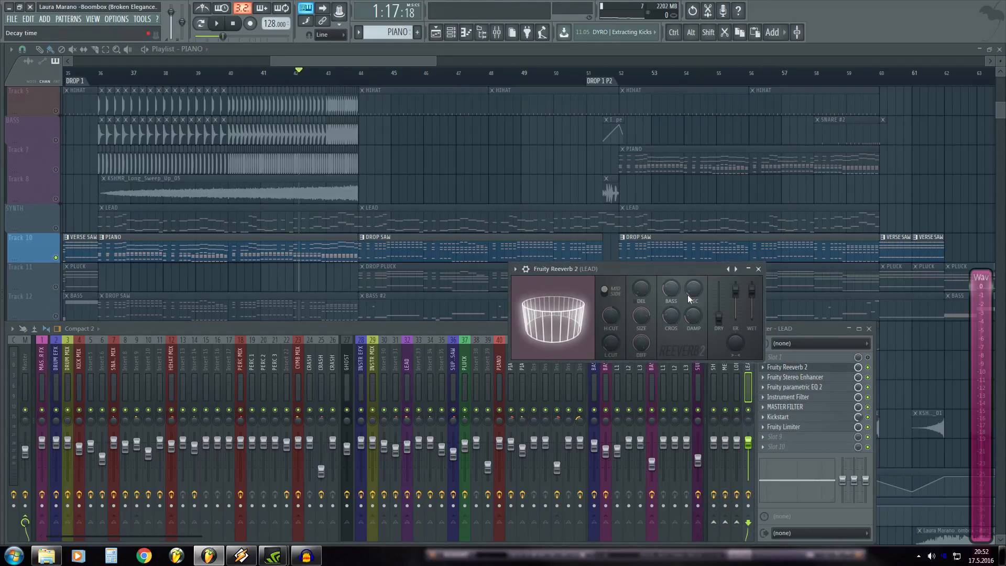
{"action": "key", "text": "space"}
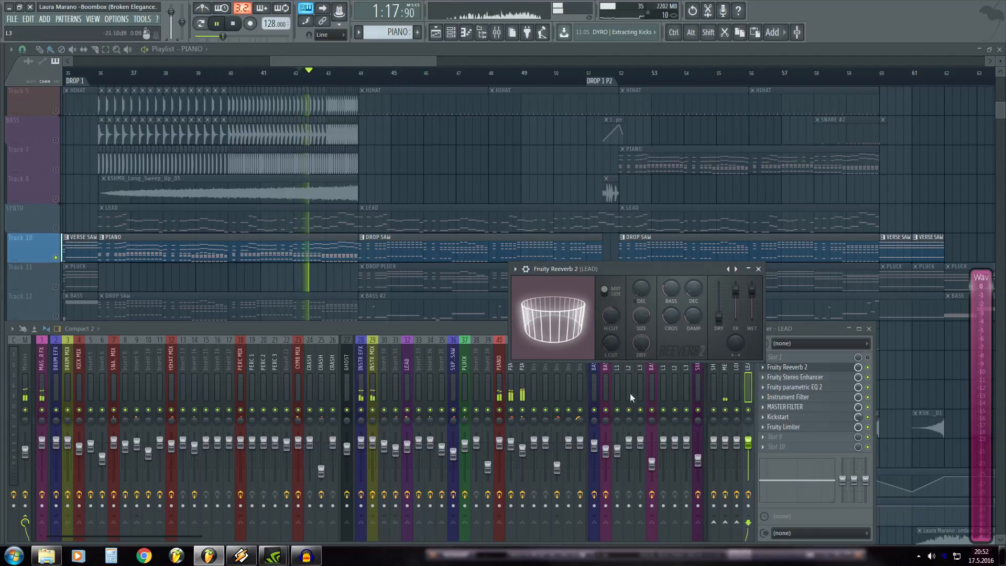
{"action": "key", "text": "space"}
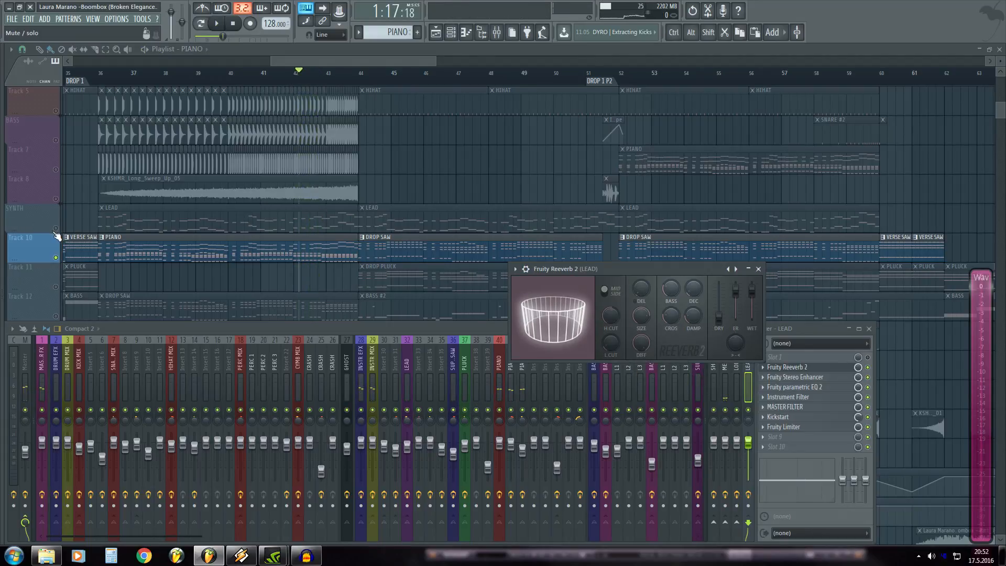
- Solo the SYNTH playlist track and play its LEAD pattern with the mixer shown
{"action": "right_click", "coordinate": [55, 230]}
{"action": "key", "text": "space"}
{"action": "key", "text": "space"}
{"action": "key", "text": "F9"}
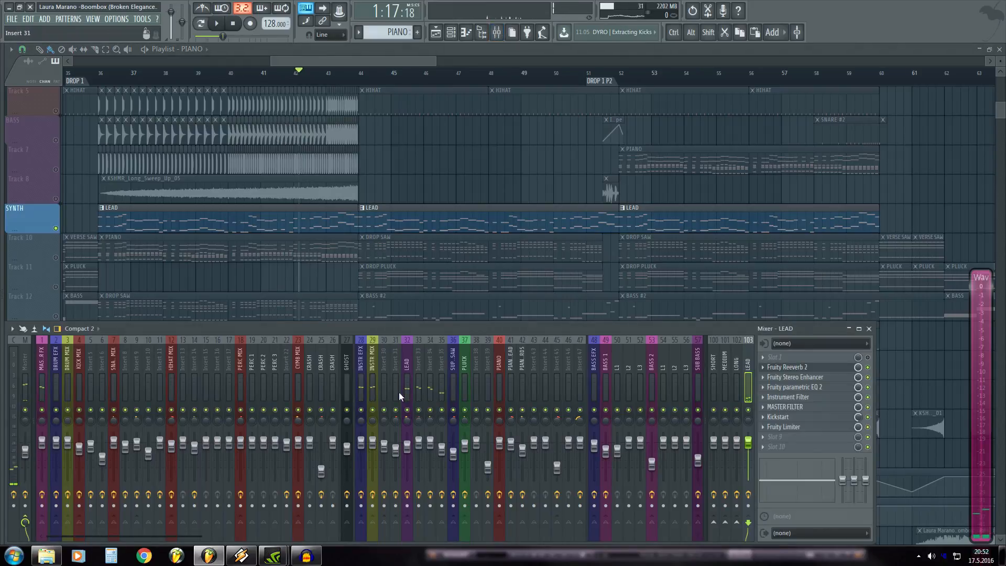
{"action": "key", "text": "space"}
{"action": "key", "text": "space"}
{"action": "key", "text": "space"}
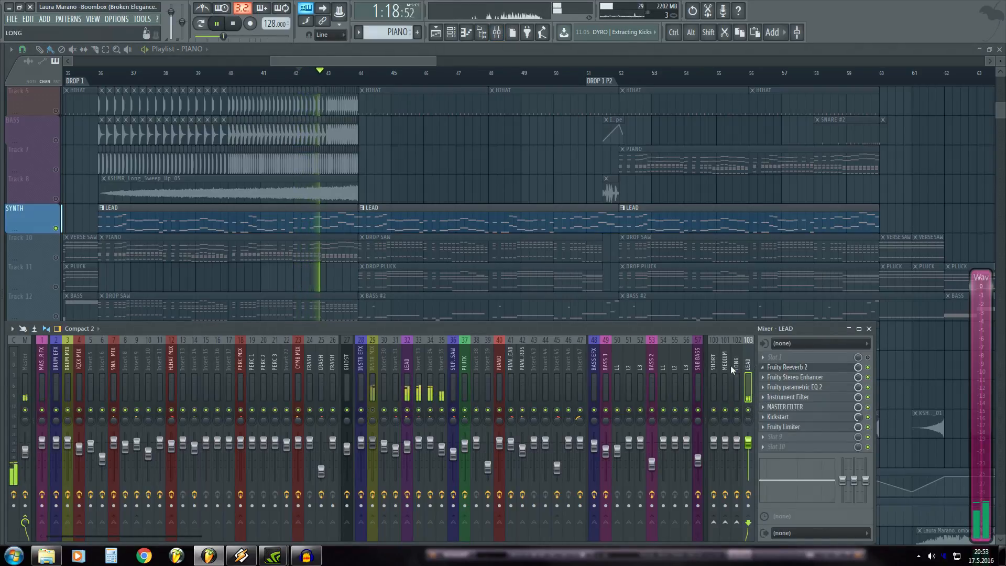
- Examine Fruity Reeverb 2 and Fruity Stereo Enhancer on the LEAD insert 103 during playback, then close the enhancer
{"action": "left_click", "coordinate": [788, 367]}
{"action": "left_click", "coordinate": [789, 377]}
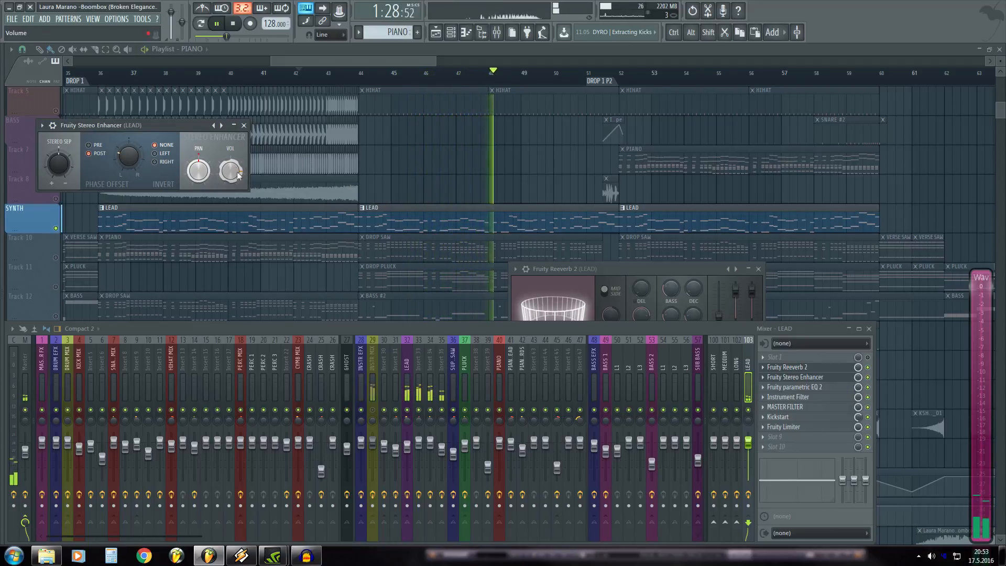
{"action": "left_click", "coordinate": [244, 126]}
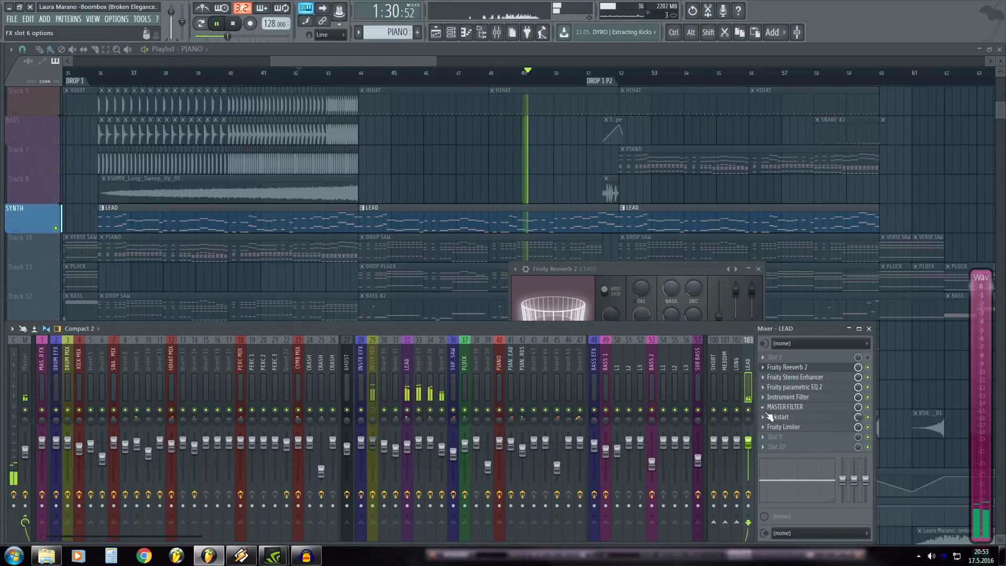
- Examine the LEAD insert 103's Fruity parametric EQ 2, close it and Fruity Reeverb 2, and briefly replay the LEAD pattern
{"action": "left_click", "coordinate": [807, 388]}
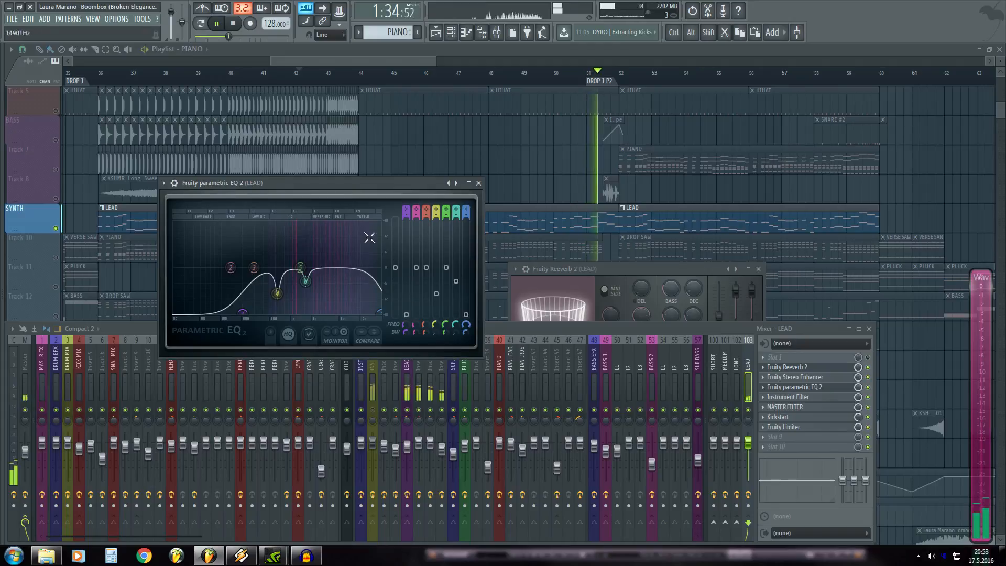
{"action": "left_click", "coordinate": [478, 183]}
{"action": "key", "text": "space"}
{"action": "left_click_drag", "start_coordinate": [657, 268], "coordinate": [630, 231]}
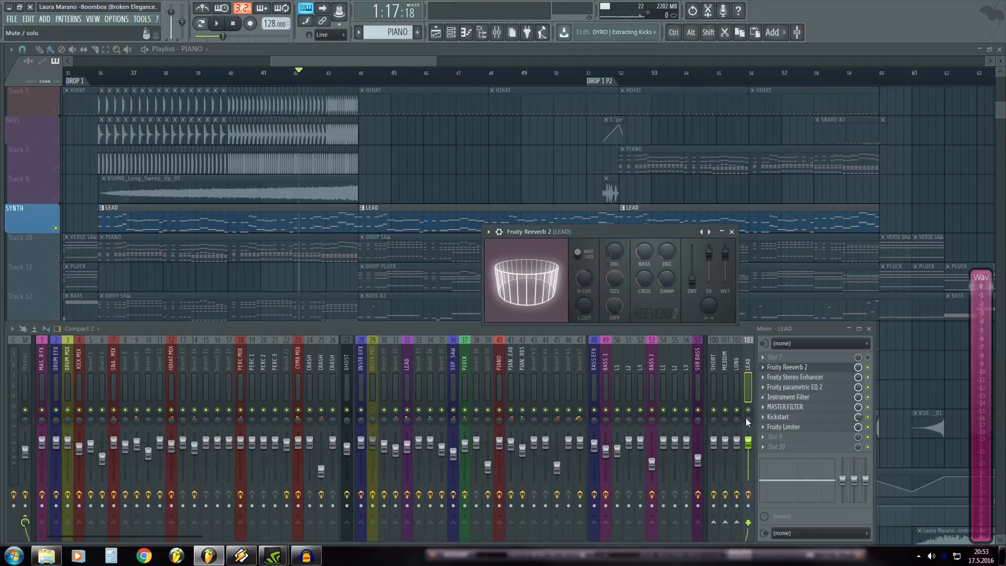
{"action": "left_click", "coordinate": [732, 233]}
{"action": "key", "text": "space"}
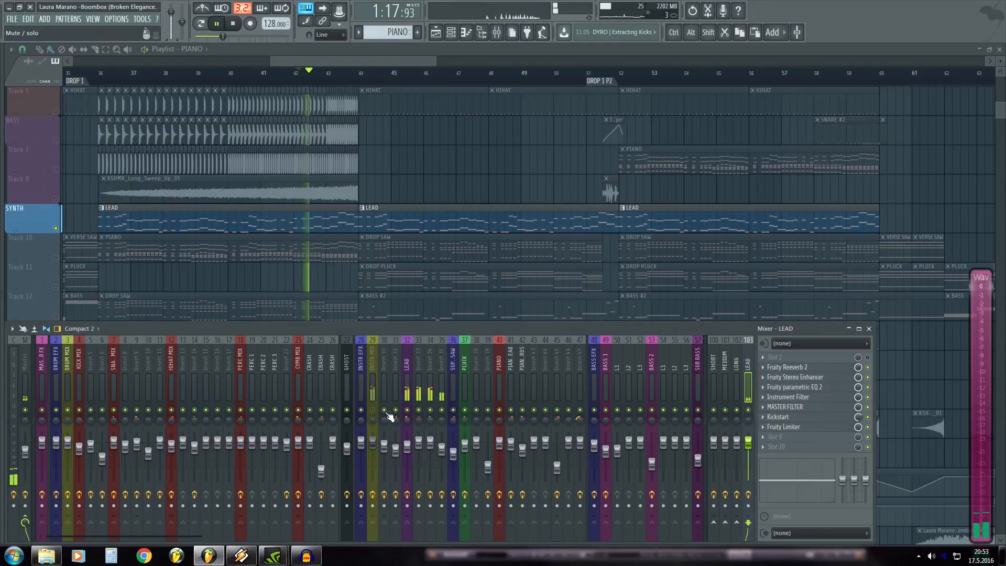
{"action": "key", "text": "space"}
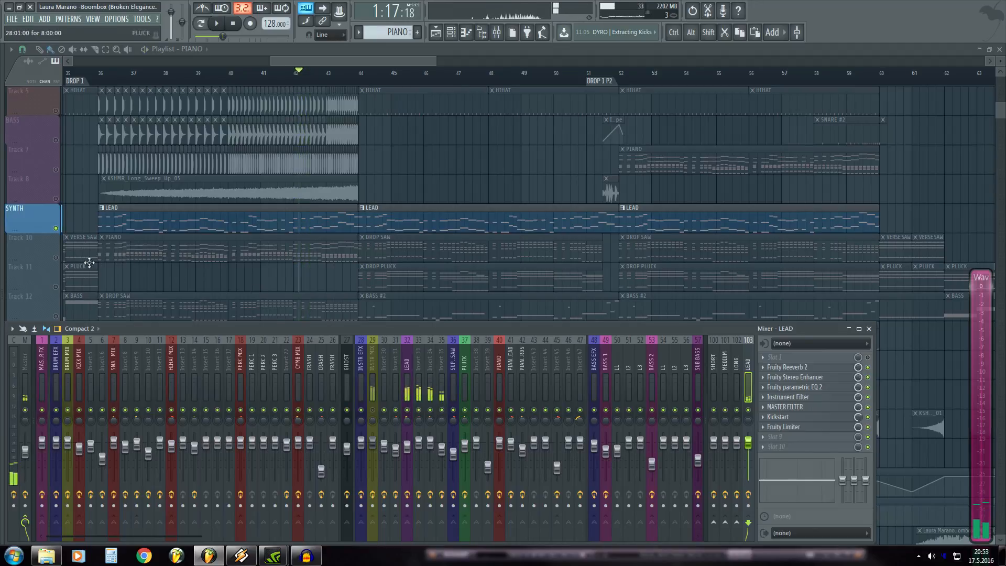
- Switch the solo to playlist Track 10 and play its PIANO pattern with the mixer shown
{"action": "left_click", "coordinate": [56, 257]}
{"action": "key", "text": "F9"}
{"action": "key", "text": "space"}
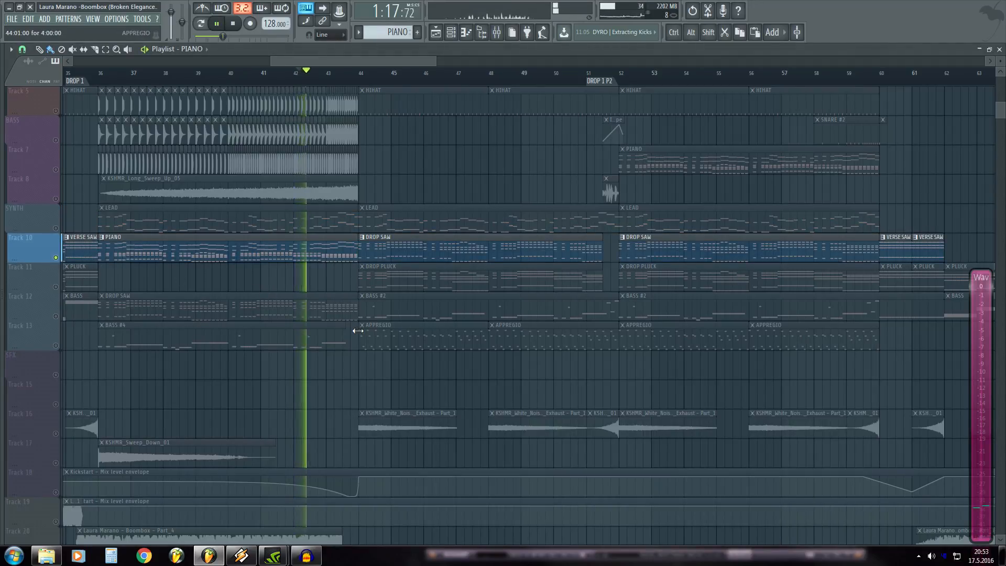
{"action": "key", "text": "F9"}
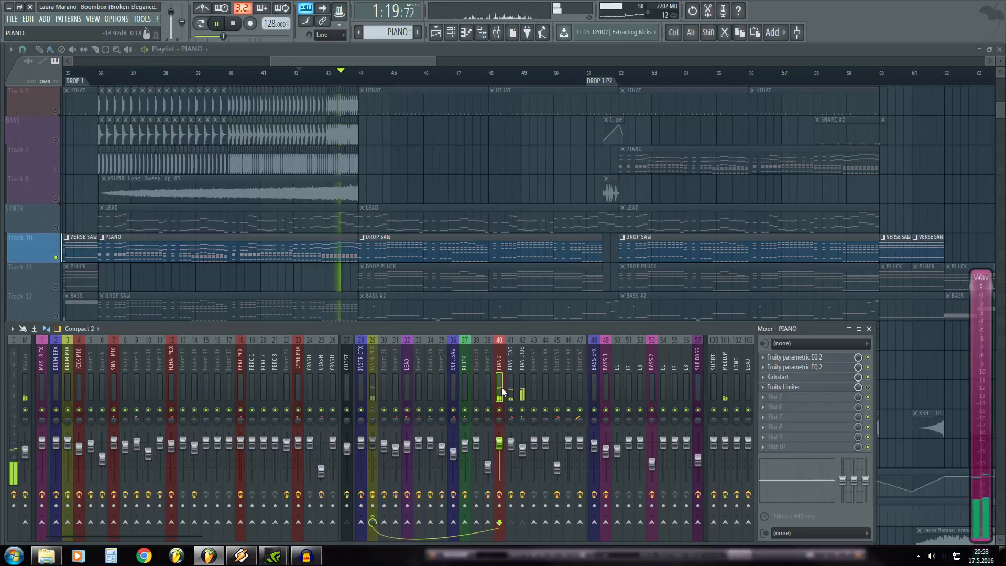
- Play the drop briefly and inspect the effect chains of the PIANO LEAD and LEAD mixer tracks
{"action": "left_click", "coordinate": [511, 390]}
{"action": "key", "text": "space"}
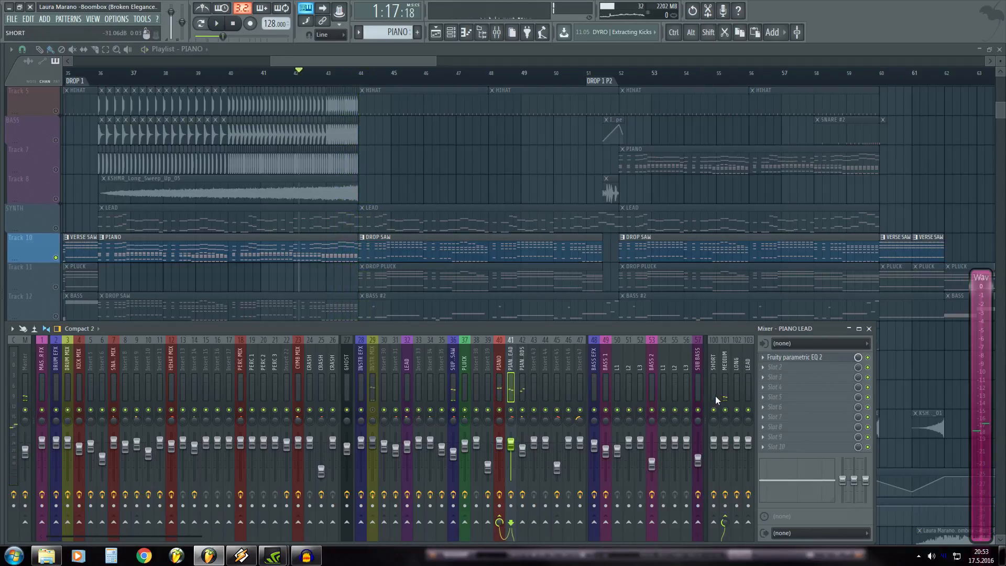
{"action": "key", "text": "space"}
{"action": "key", "text": "space"}
{"action": "left_click", "coordinate": [748, 390]}
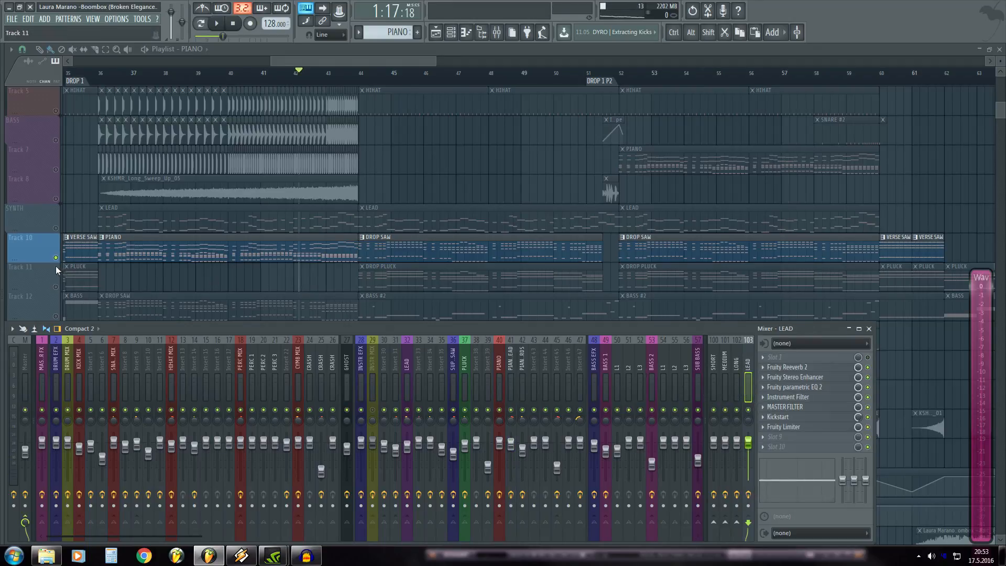
- Solo playlist Track 11 with the drop pluck, play it, and show the PLUCK mixer track's effect chain
{"action": "left_click", "coordinate": [56, 290]}
{"action": "key", "text": "space"}
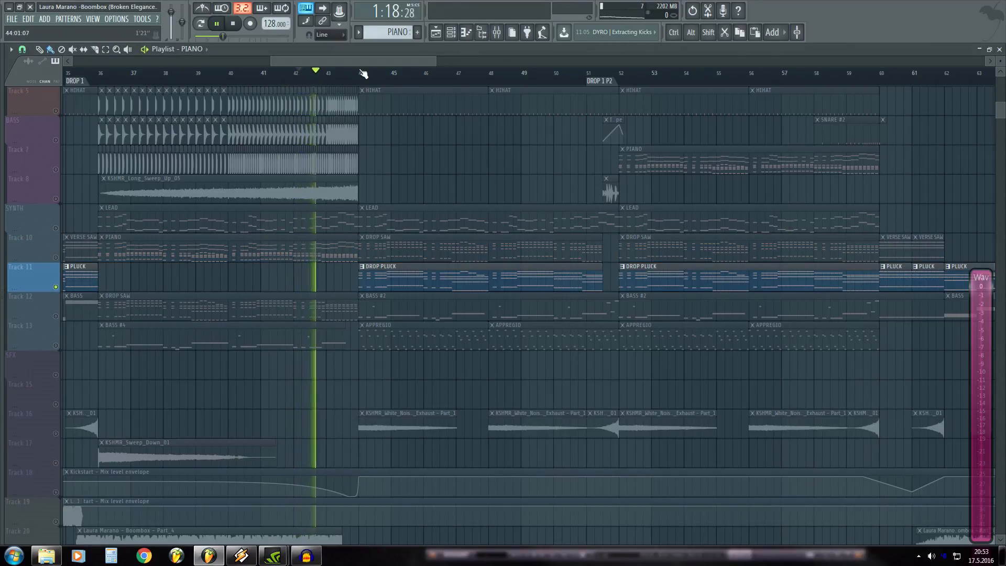
{"action": "key", "text": "F9"}
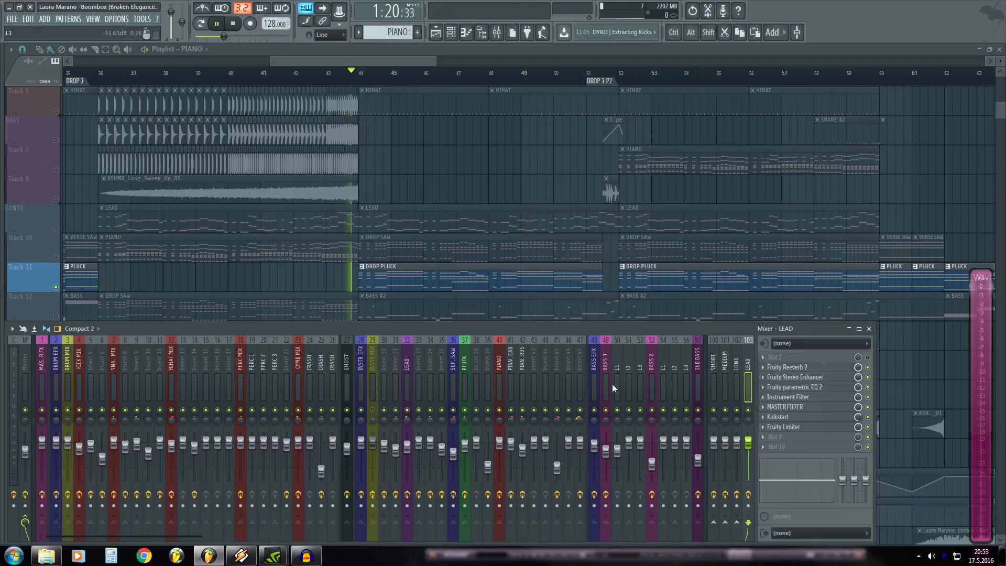
{"action": "key", "text": "space"}
{"action": "left_click", "coordinate": [465, 390]}
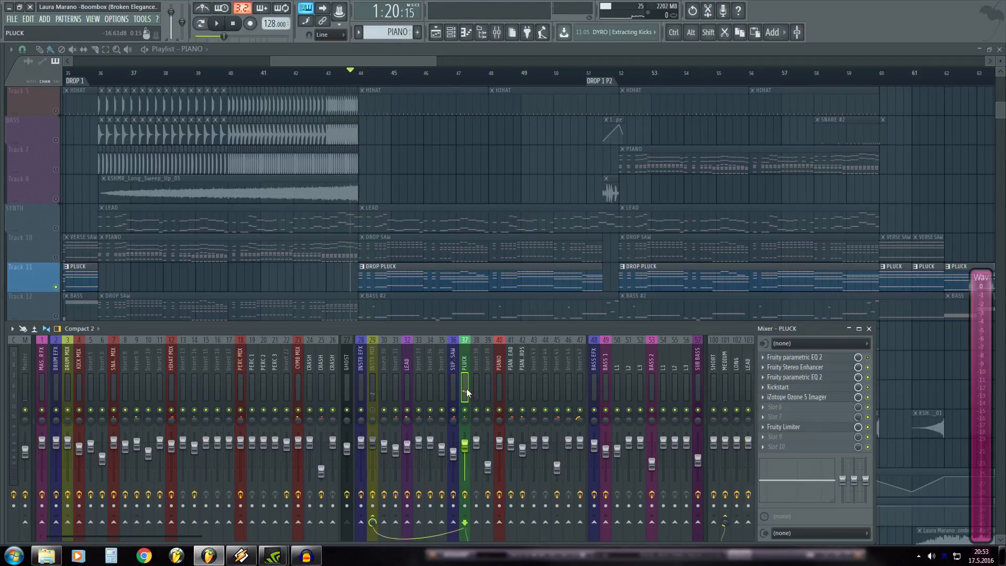
- Unsolo playlist Track 11, solo the PLUCK mixer track instead, and start playback
{"action": "key", "text": "F9"}
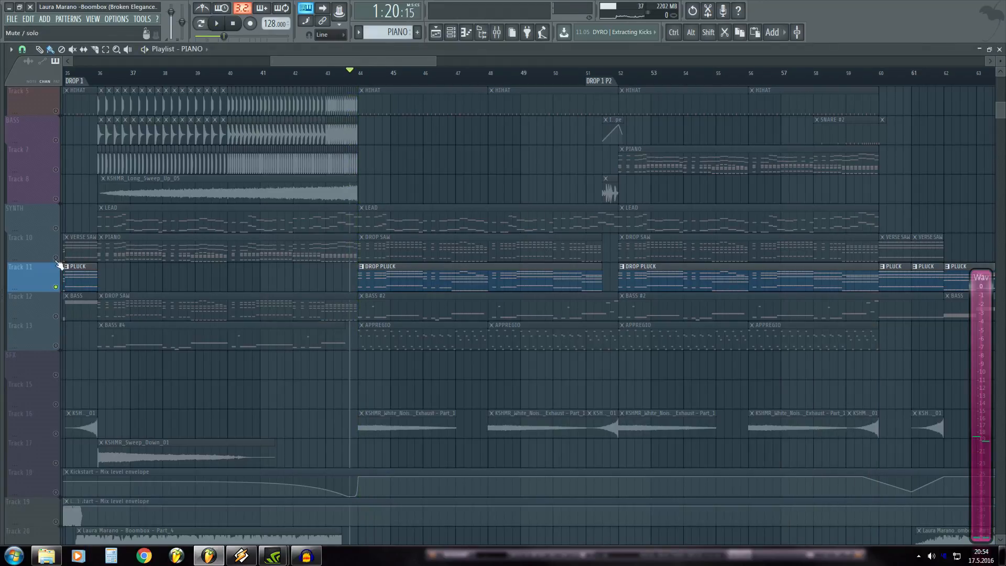
{"action": "right_click", "coordinate": [56, 287]}
{"action": "key", "text": "F9"}
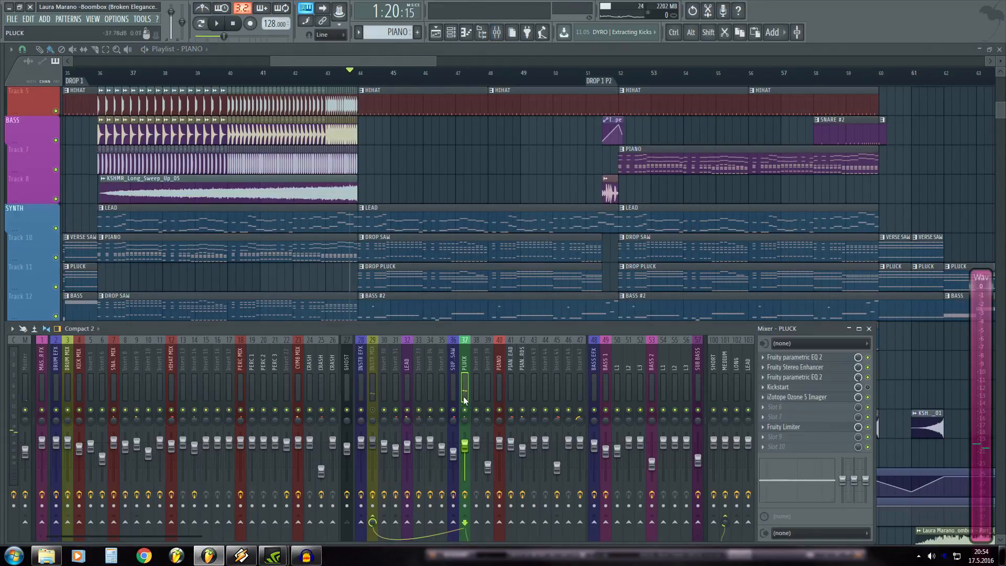
{"action": "key", "text": "alt+s"}
{"action": "key", "text": "space"}
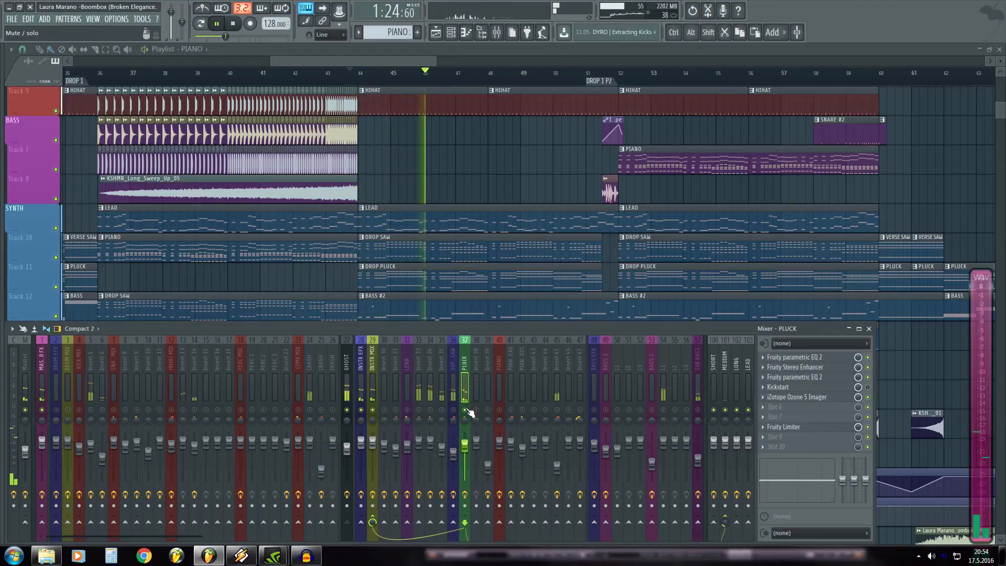
- Examine the DROP PLUCK pattern's notes in the piano roll, then stop playback and close the piano roll
{"action": "double_click", "coordinate": [429, 282]}
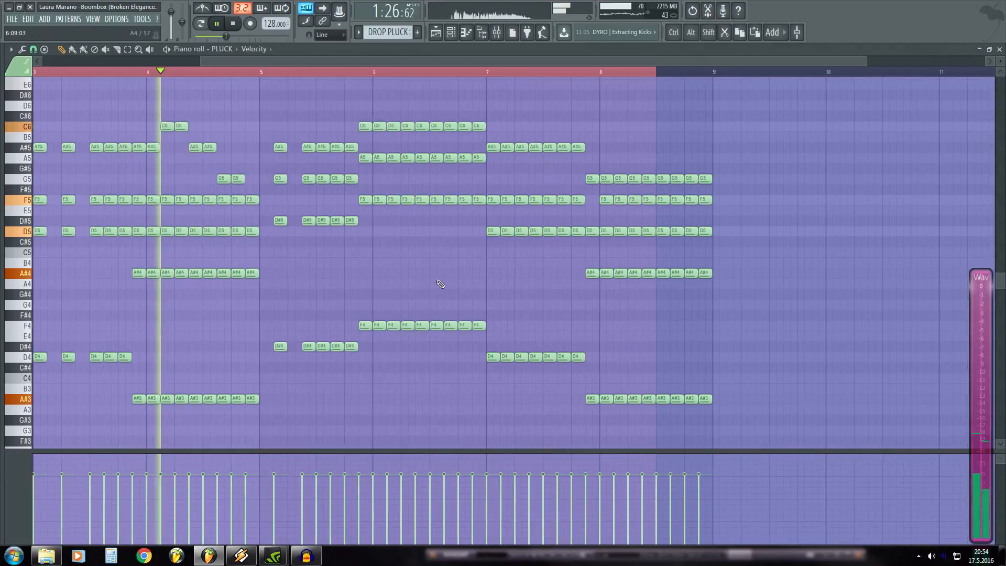
{"action": "left_click", "coordinate": [999, 50]}
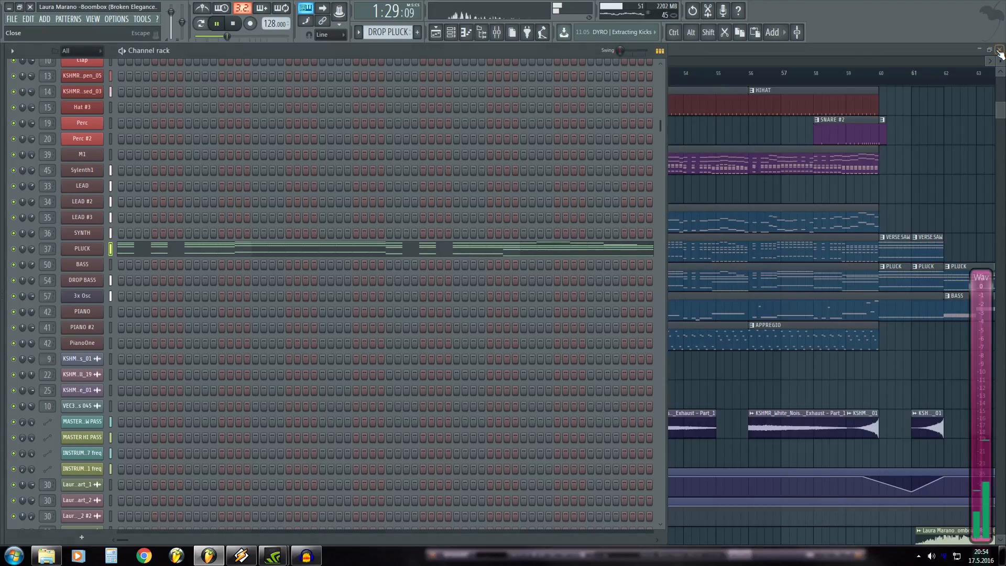
{"action": "left_click", "coordinate": [342, 247]}
{"action": "scroll", "coordinate": [388, 72], "scroll_direction": "down", "scroll_amount": 2}
{"action": "key", "text": "space"}
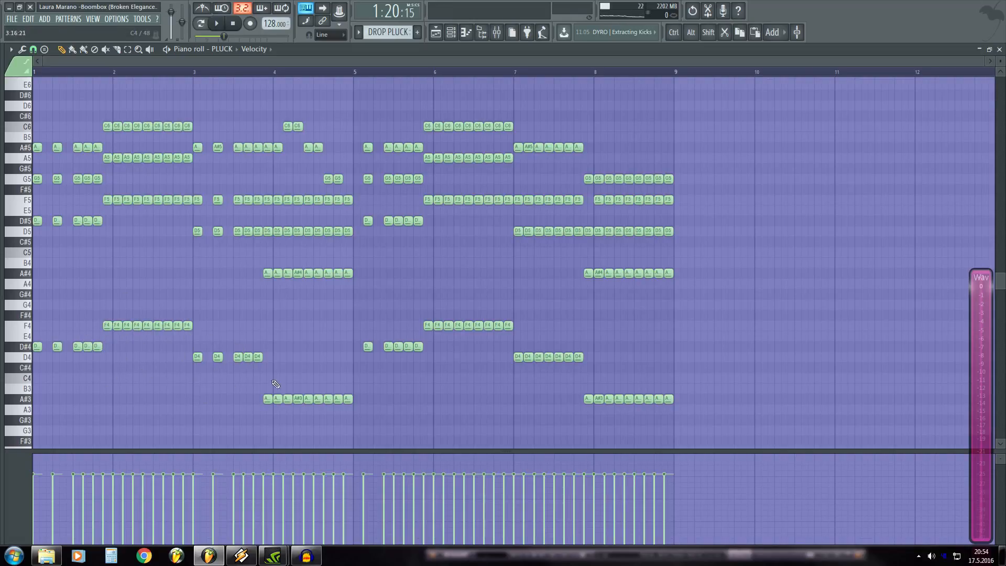
{"action": "left_click", "coordinate": [999, 50]}
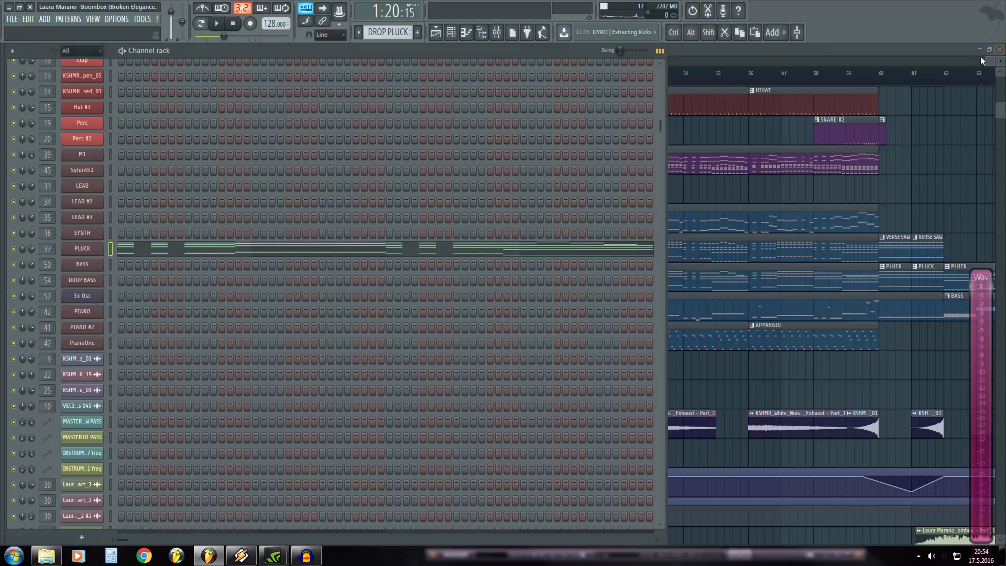
- Inspect the PLUCK channel's Sylenth1 settings during playback, then close the synth and return to the playlist
{"action": "left_click", "coordinate": [92, 251]}
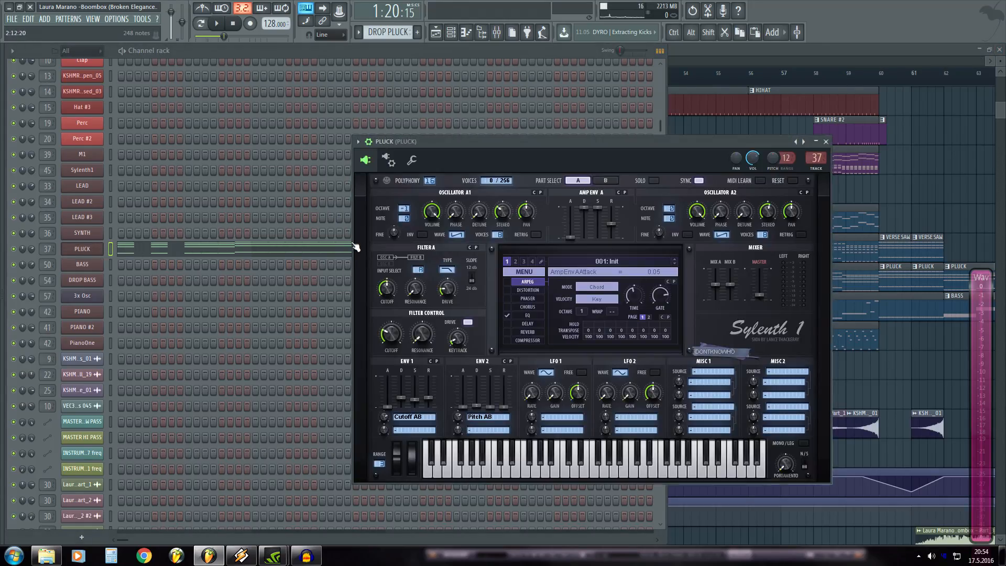
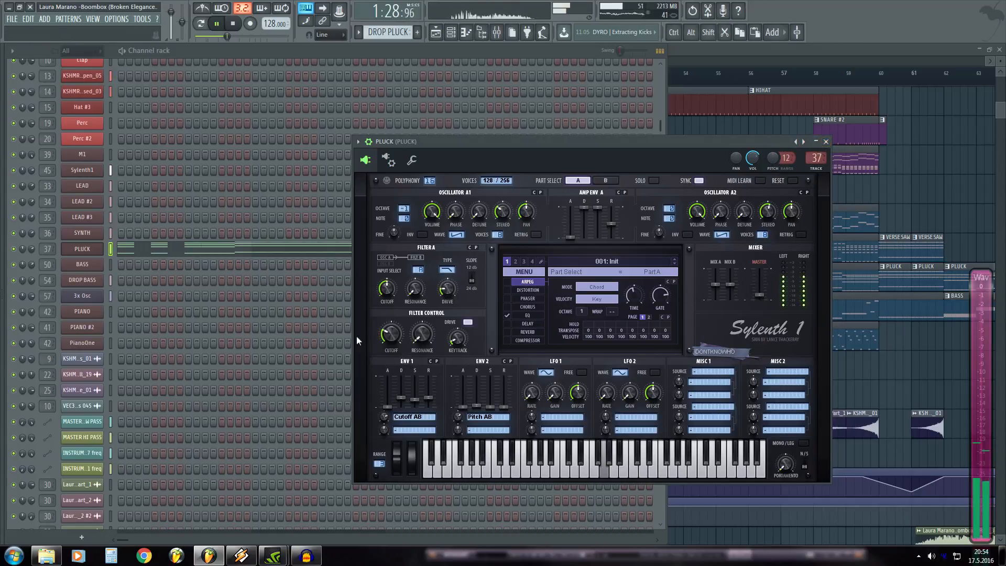
{"action": "left_click", "coordinate": [825, 142]}
{"action": "left_click", "coordinate": [744, 58]}
{"action": "key", "text": "space"}
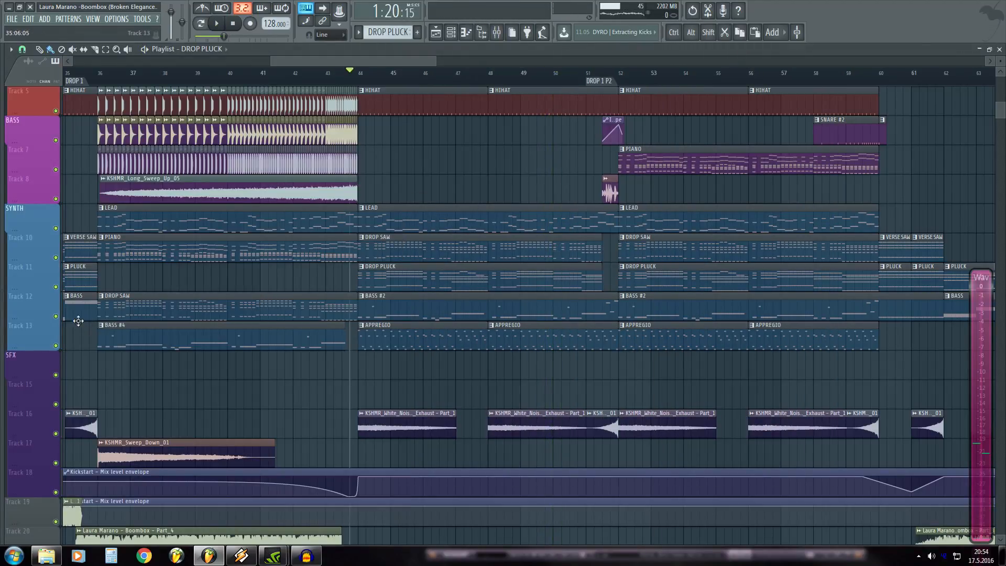
- Switch the mixer solo from the PLUCK track to the BASS EFX track and listen to the drop
{"action": "key", "text": "F9"}
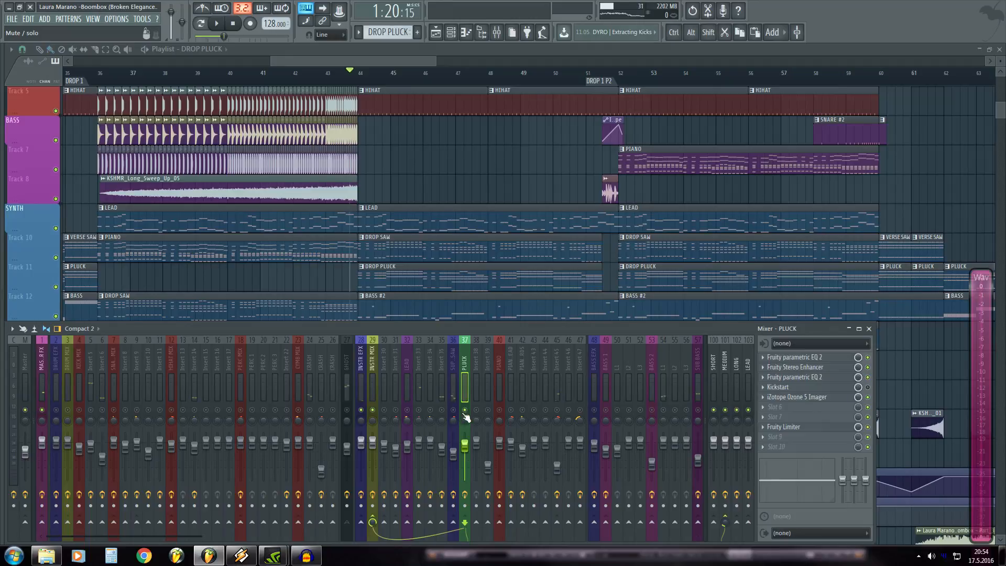
{"action": "key", "text": "space"}
{"action": "key", "text": "space"}
{"action": "left_click", "coordinate": [595, 392]}
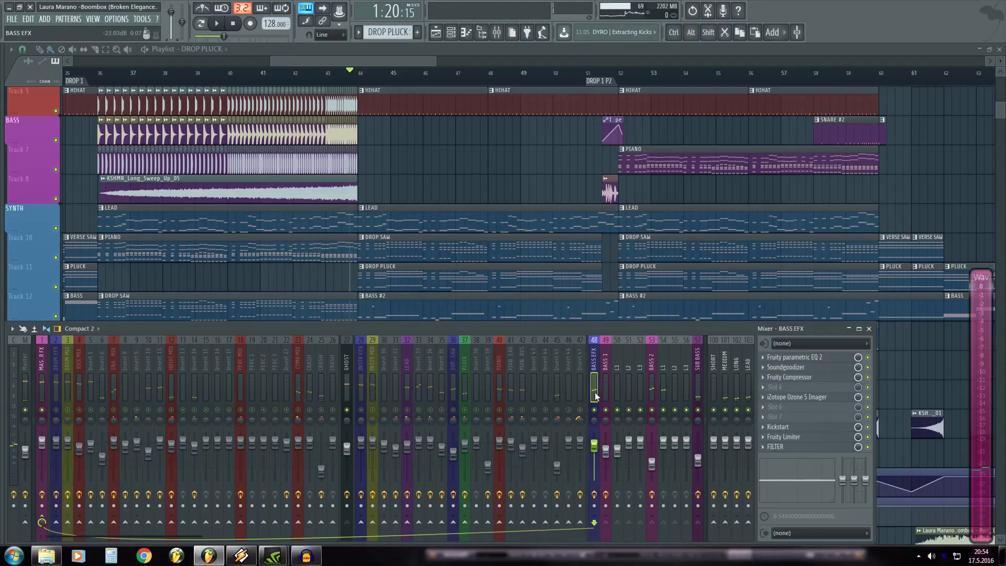
{"action": "key", "text": "space"}
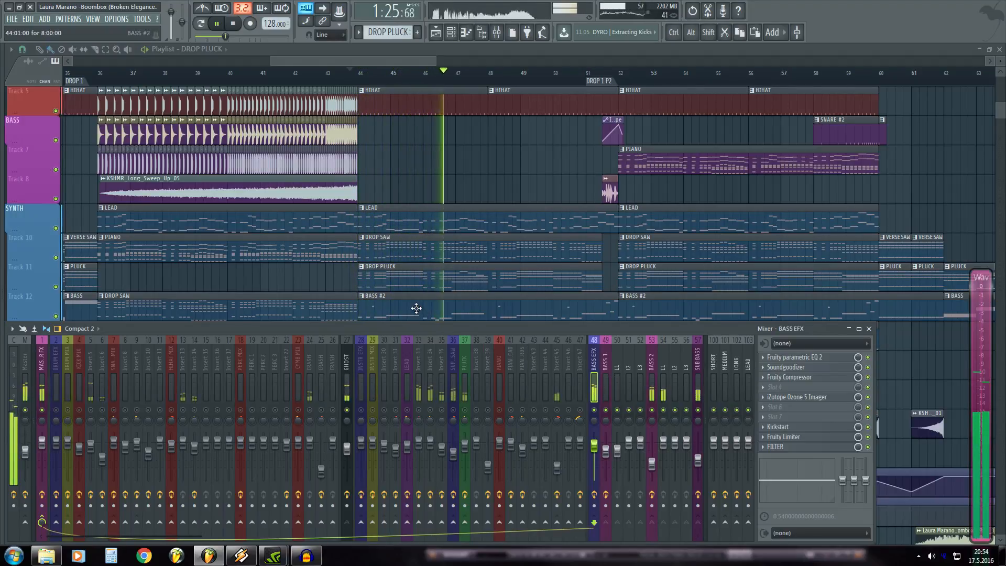
{"action": "left_click", "coordinate": [461, 376]}
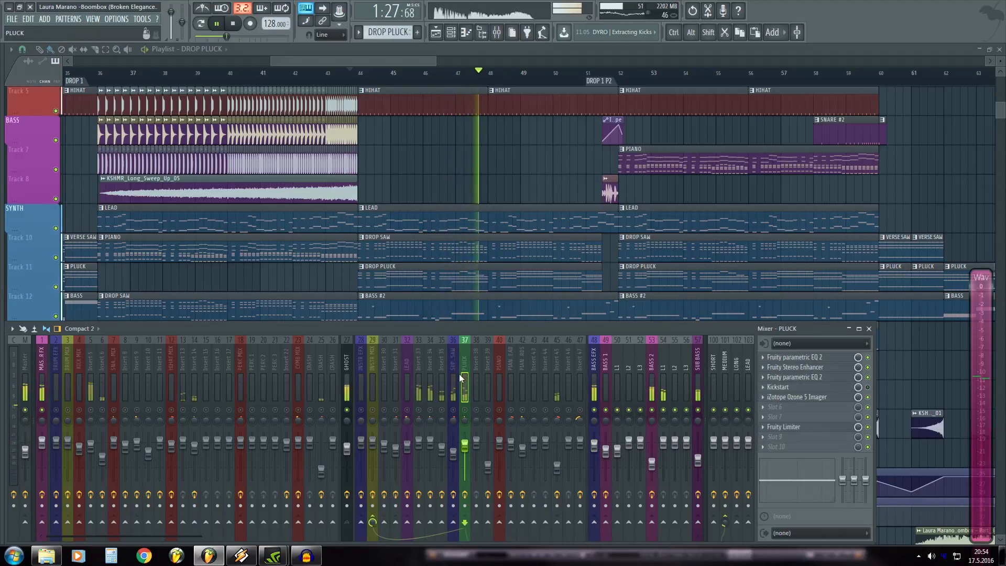
{"action": "key", "text": "space"}
- Examine the DROP BASS notes of the BASS #2 pattern in the piano roll, then close it
{"action": "double_click", "coordinate": [436, 310]}
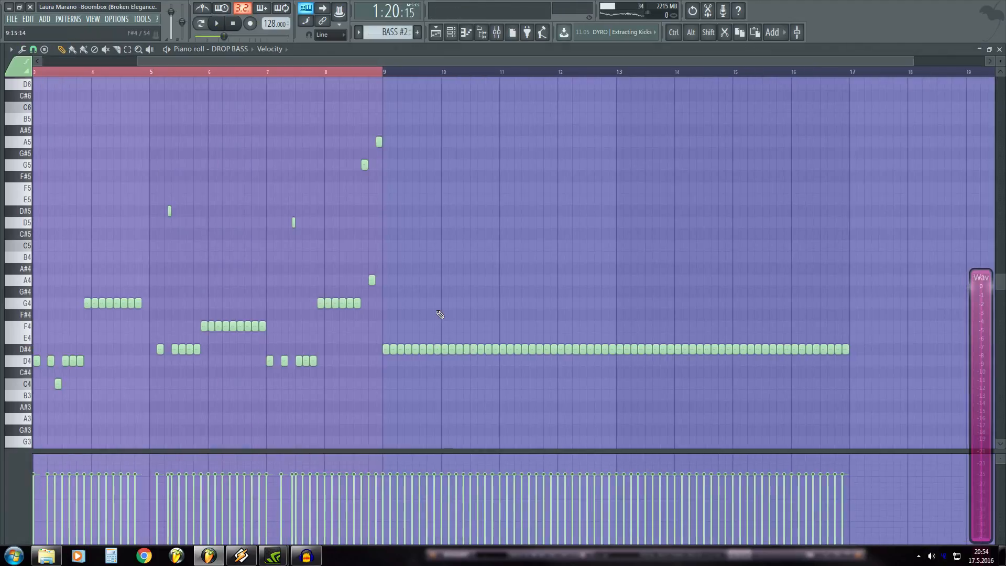
{"action": "key", "text": "F6"}
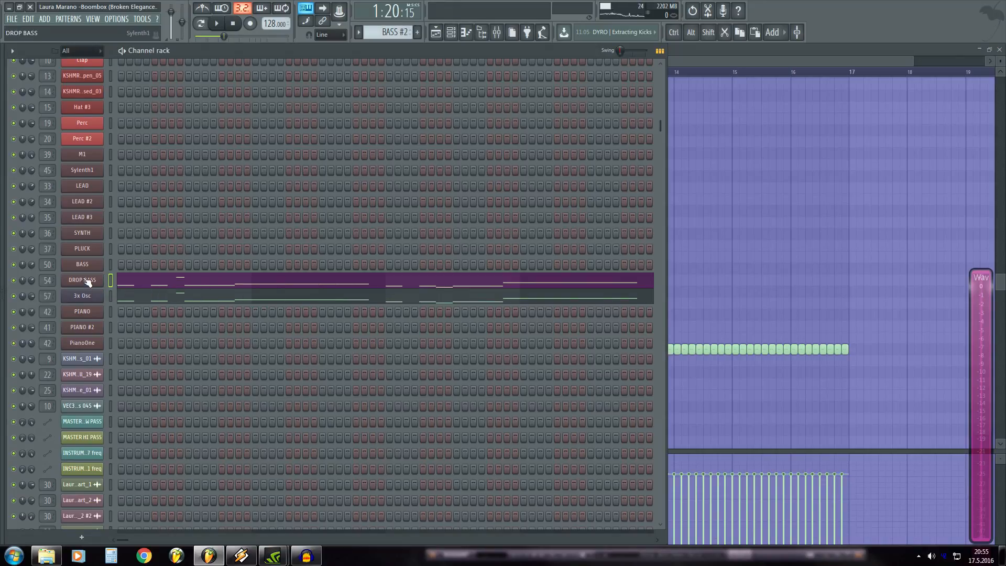
{"action": "left_click", "coordinate": [164, 283]}
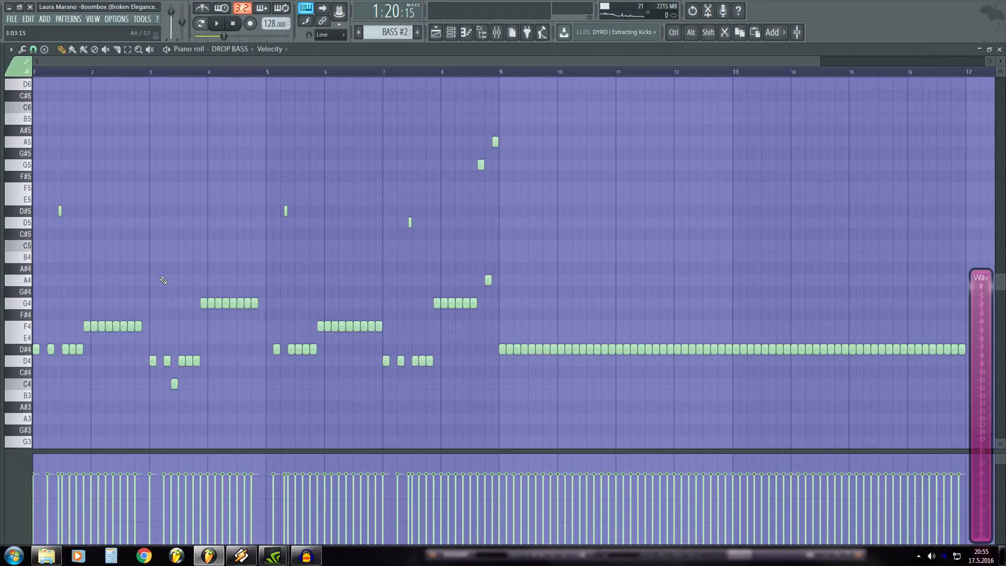
{"action": "left_click", "coordinate": [999, 49]}
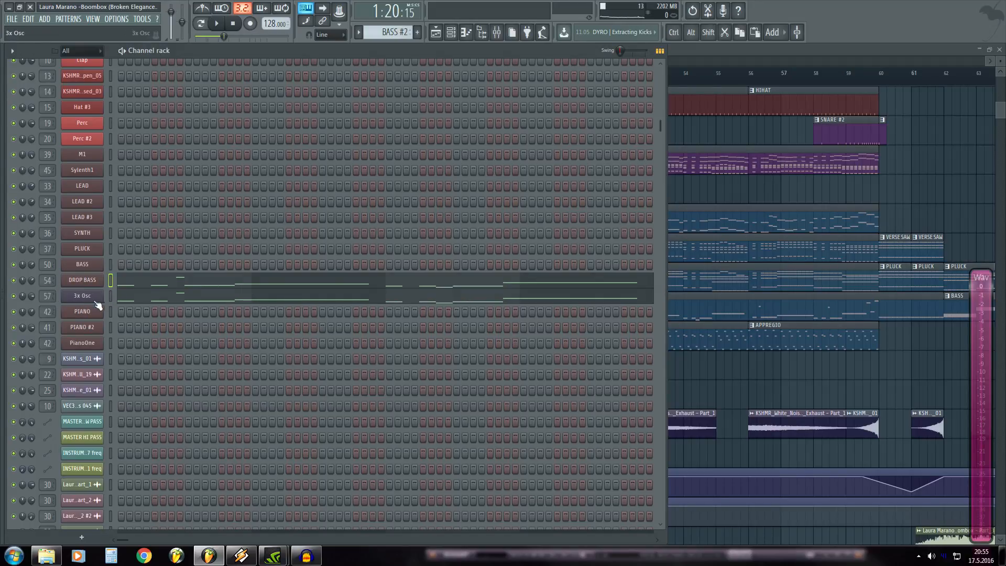
{"action": "left_click", "coordinate": [195, 288]}
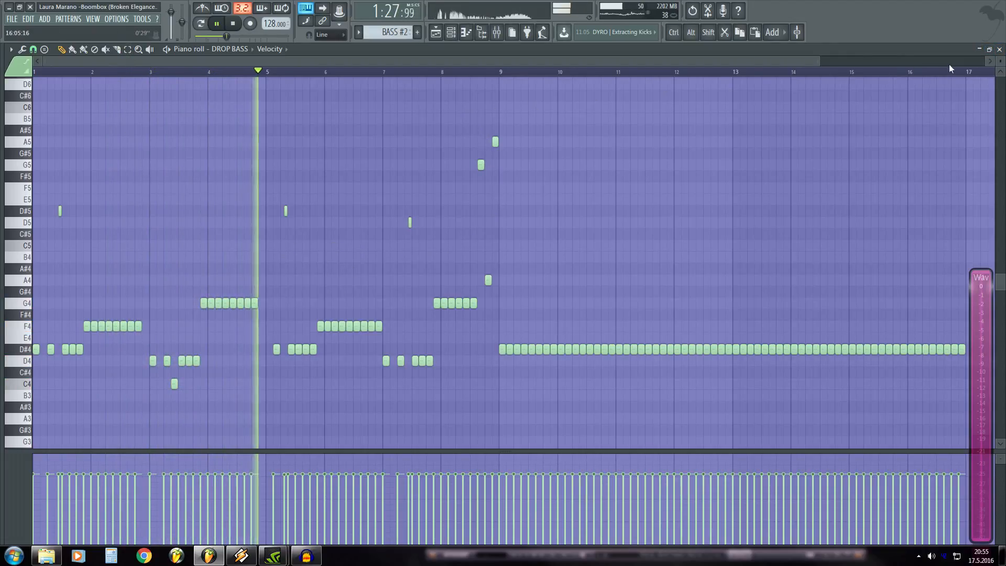
{"action": "left_click", "coordinate": [1000, 49]}
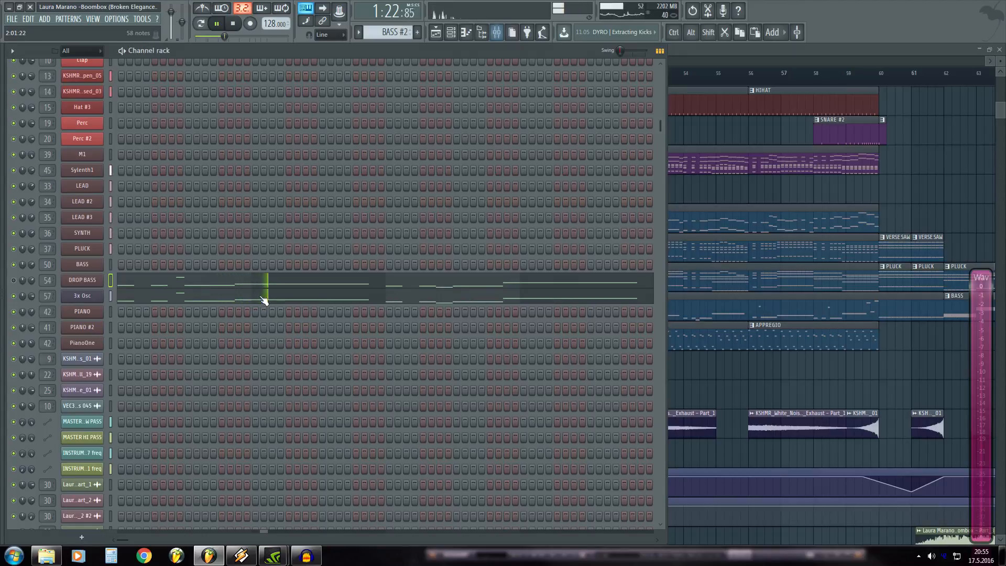
- Unmute the DROP BASS channel and inspect Part A of its Sylenth1 patch while playing the drop, then close the synth
{"action": "key", "text": "F9"}
{"action": "key", "text": "space"}
{"action": "left_click", "coordinate": [81, 280]}
{"action": "left_click", "coordinate": [14, 280]}
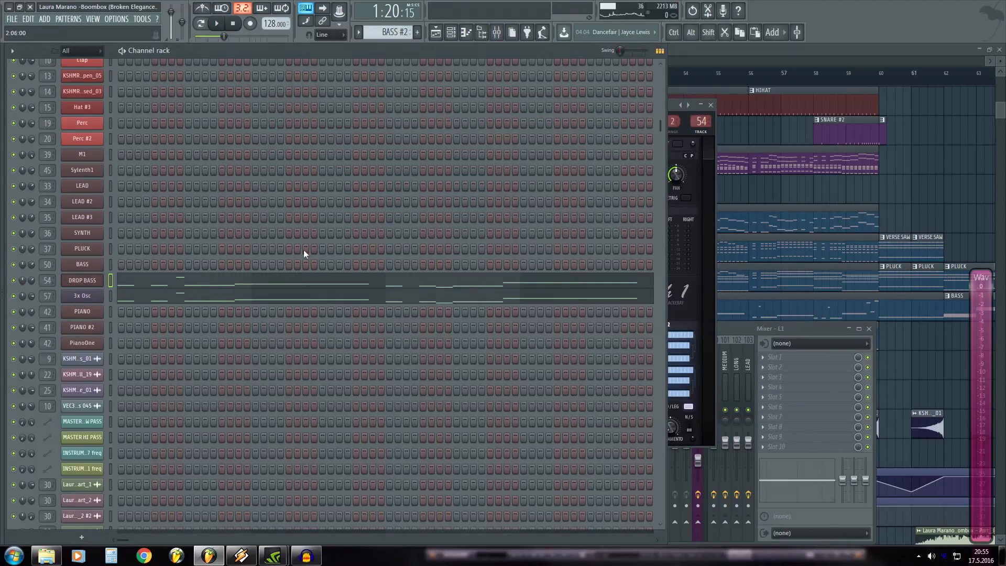
{"action": "left_click_drag", "start_coordinate": [670, 108], "coordinate": [860, 122]}
{"action": "key", "text": "space"}
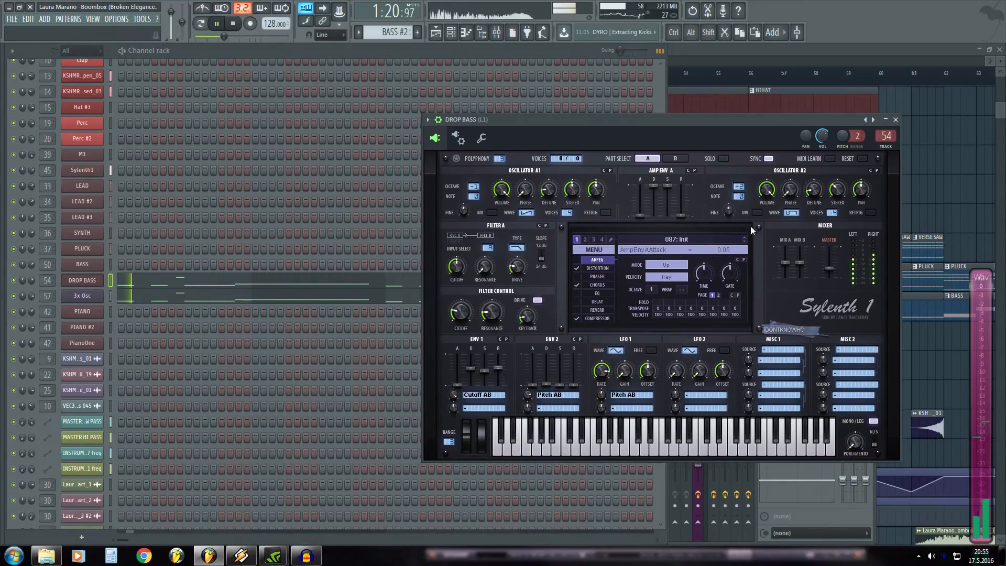
{"action": "key", "text": "space"}
{"action": "left_click", "coordinate": [643, 160]}
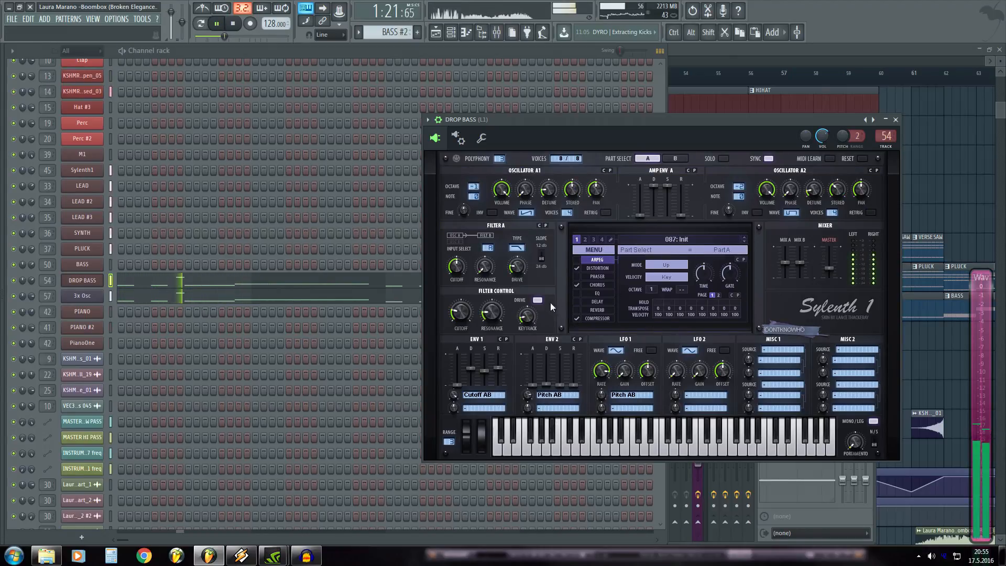
{"action": "left_click", "coordinate": [895, 120]}
{"action": "key", "text": "space"}
- Show the BASS 2 mixer track's effect chain and play the bass briefly
{"action": "left_click", "coordinate": [687, 333]}
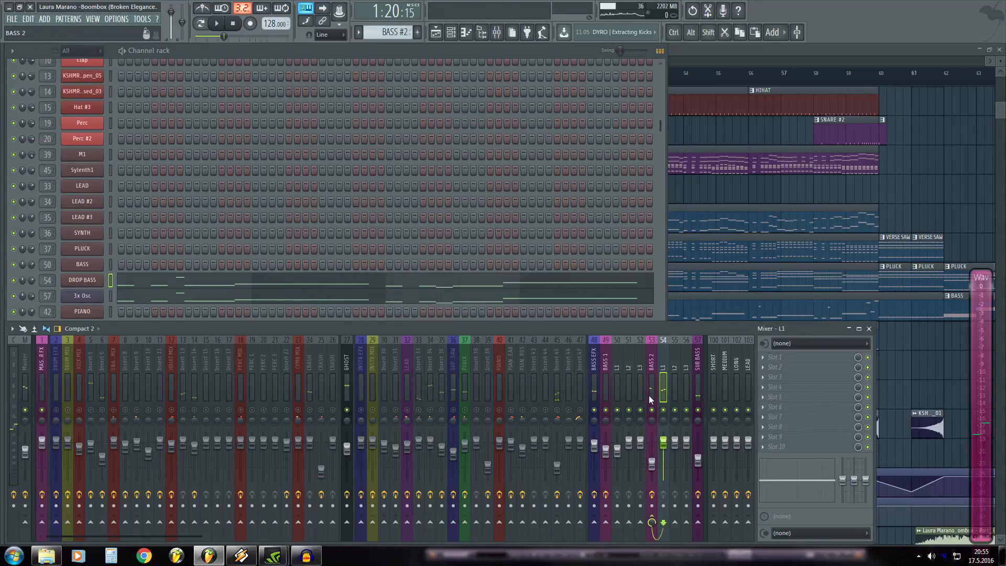
{"action": "left_click", "coordinate": [654, 388]}
{"action": "key", "text": "space"}
{"action": "key", "text": "space"}
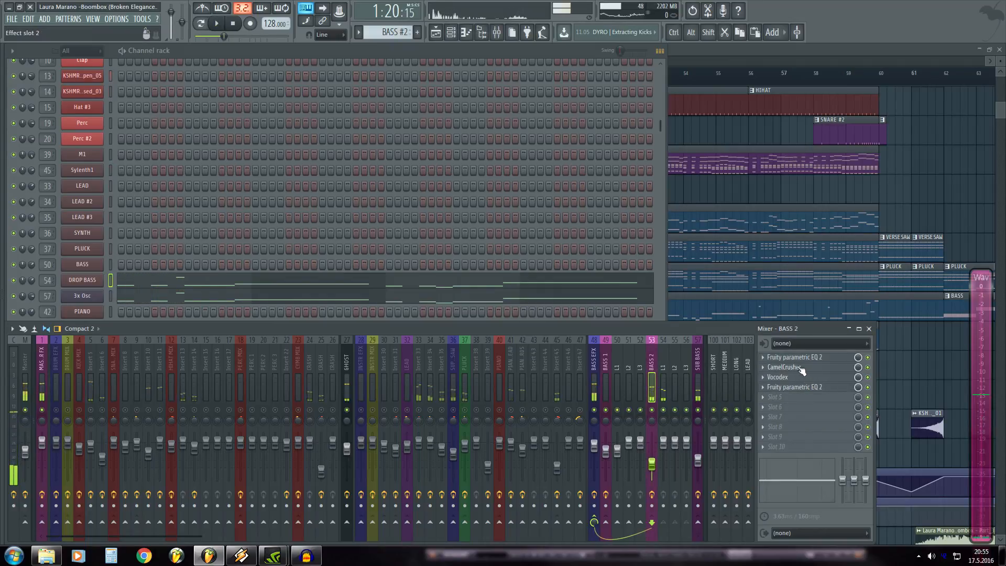
- Inspect the first Fruity parametric EQ 2 and the CamelCrusher settings on the BASS 2 mixer track
{"action": "left_click", "coordinate": [794, 356]}
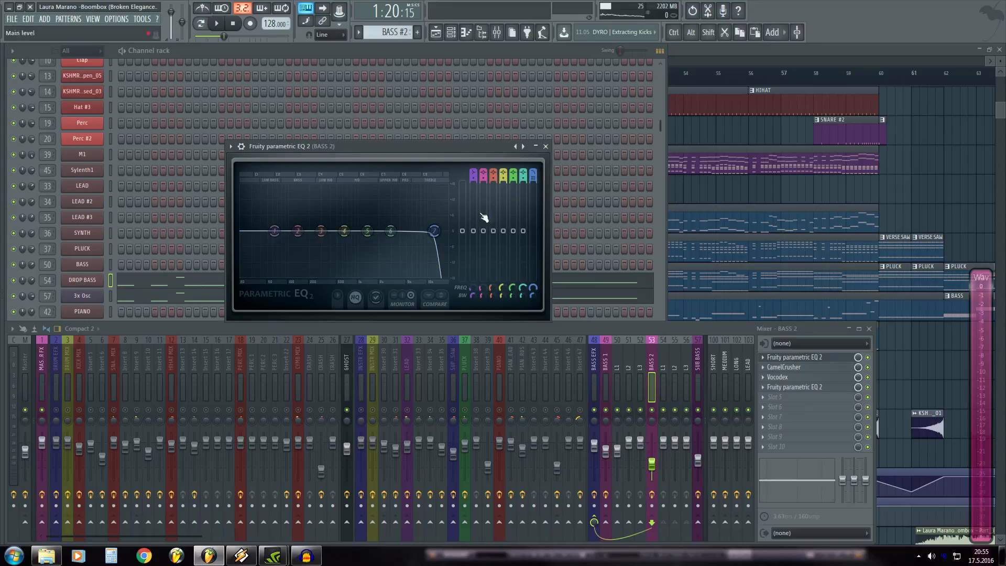
{"action": "left_click", "coordinate": [545, 147]}
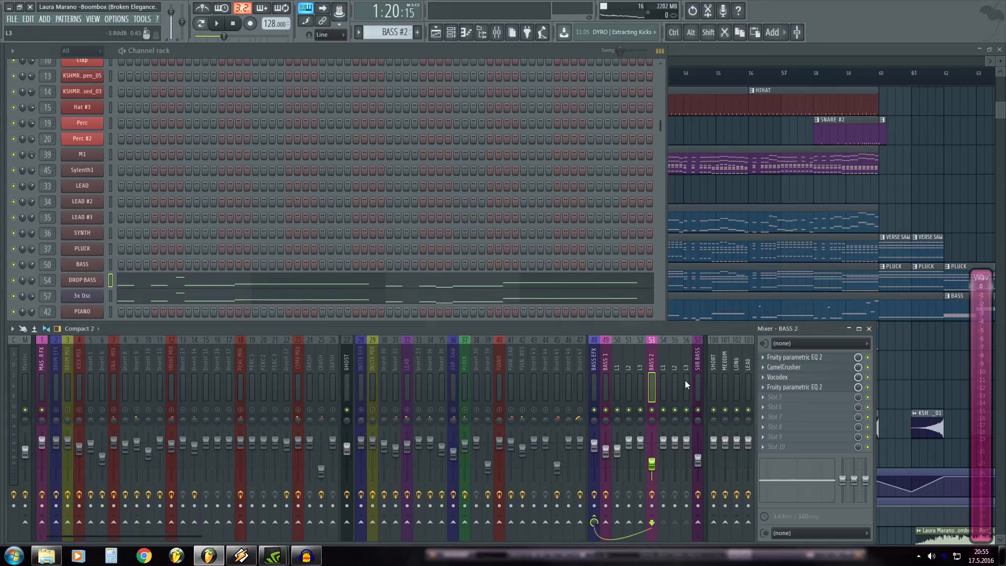
{"action": "left_click", "coordinate": [786, 369]}
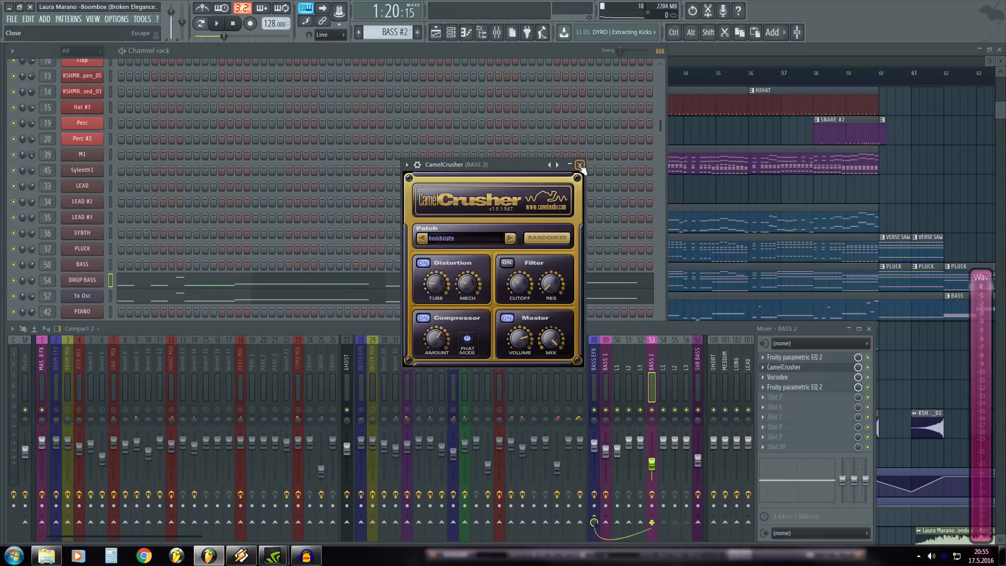
{"action": "left_click", "coordinate": [579, 165]}
- Inspect the Vocodex on the BASS 2 track and compare the bass with the effect bypassed and enabled during playback
{"action": "left_click", "coordinate": [780, 377]}
{"action": "key", "text": "space"}
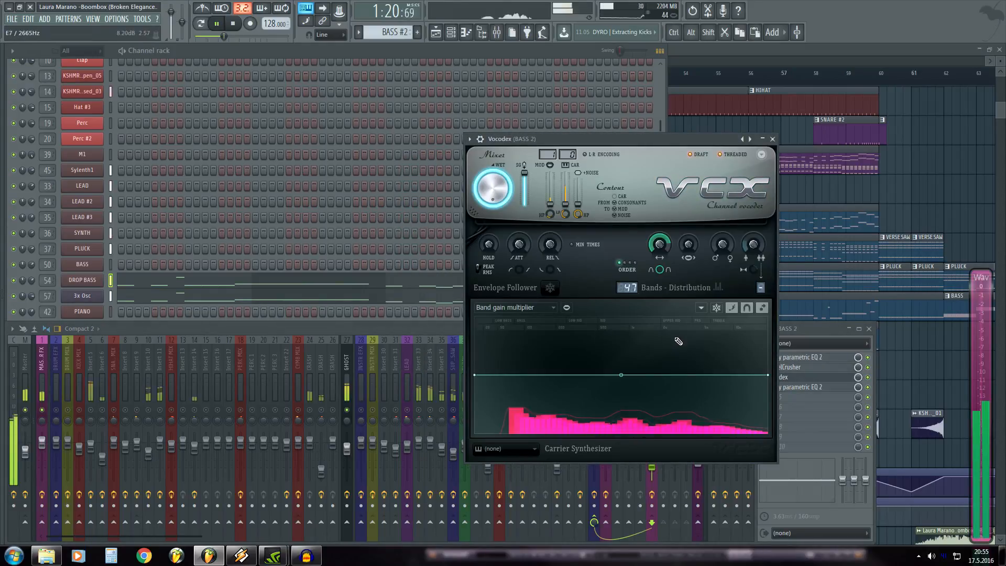
{"action": "left_click", "coordinate": [868, 378]}
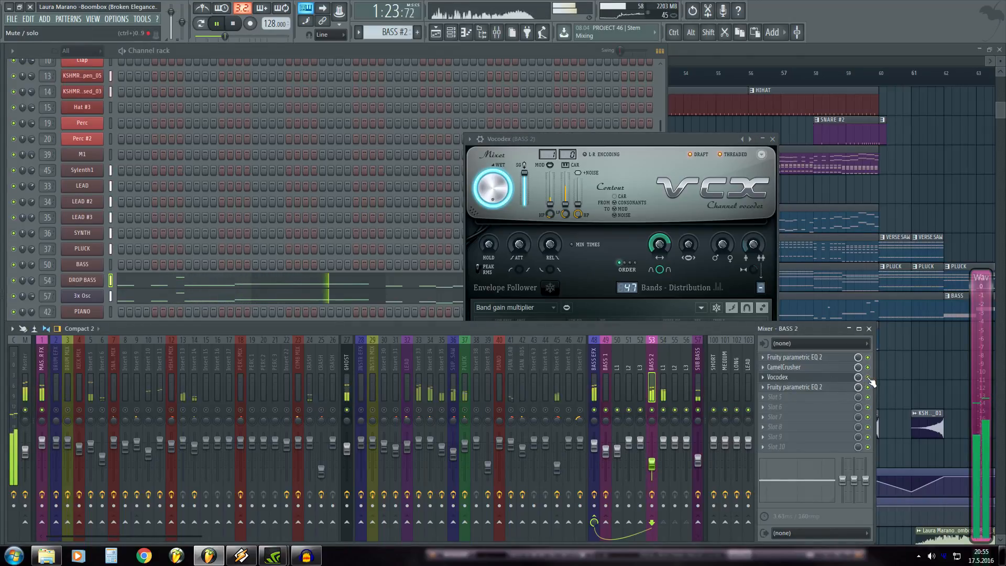
{"action": "left_click", "coordinate": [868, 377]}
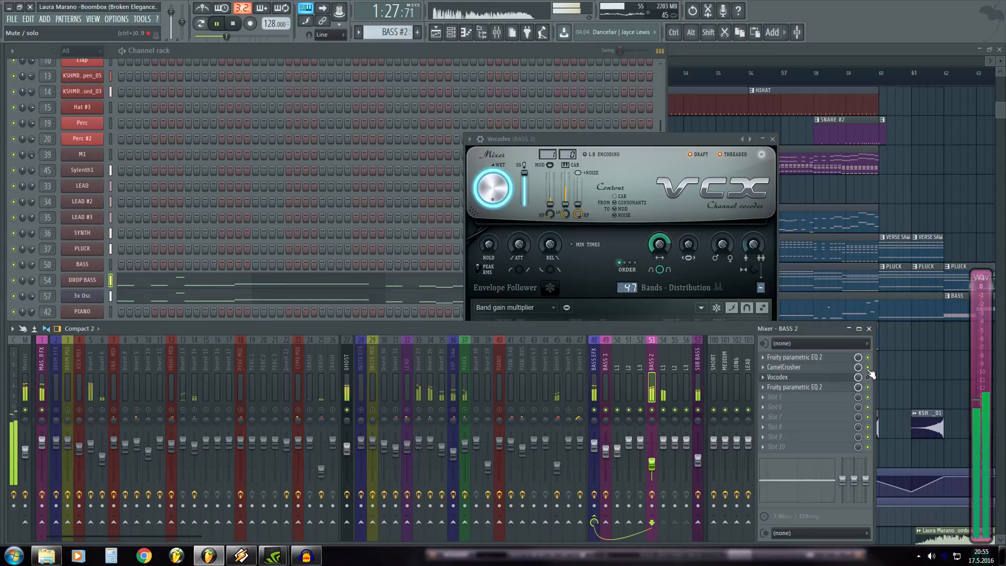
- Play the bass with all four BASS 2 effects bypassed, and re-enable them during playback
{"action": "key", "text": "space"}
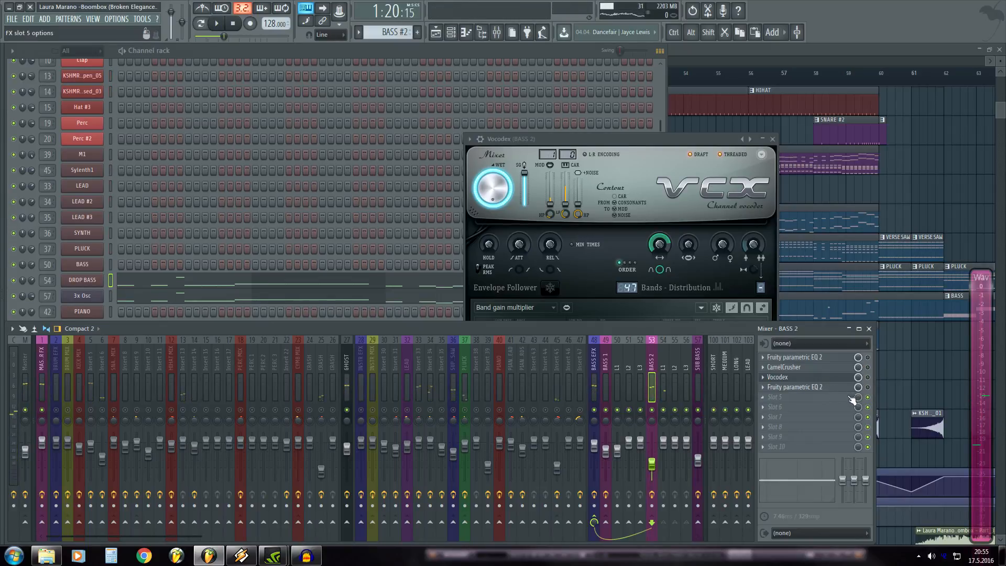
{"action": "key", "text": "space"}
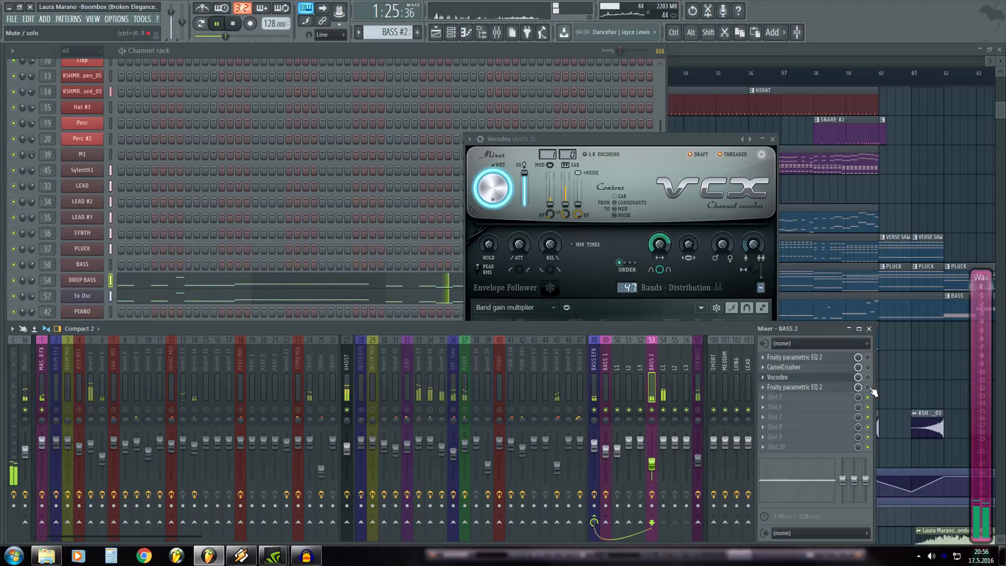
{"action": "right_click", "coordinate": [868, 387]}
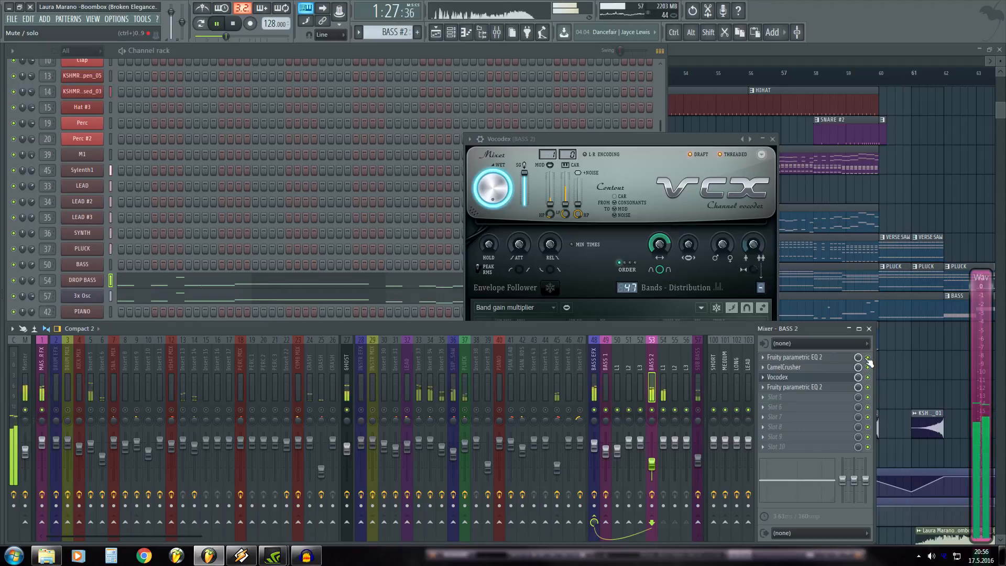
- Inspect the second Fruity parametric EQ 2 on the BASS 2 track, and close both the EQ and the Vocodex
{"action": "left_click", "coordinate": [791, 387]}
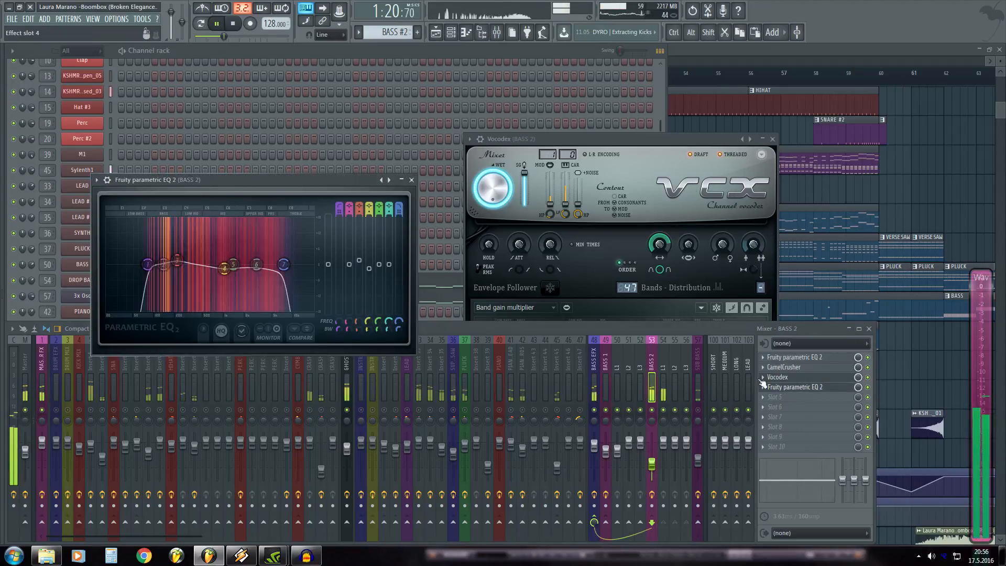
{"action": "left_click_drag", "start_coordinate": [284, 175], "coordinate": [669, 257]}
{"action": "key", "text": "space"}
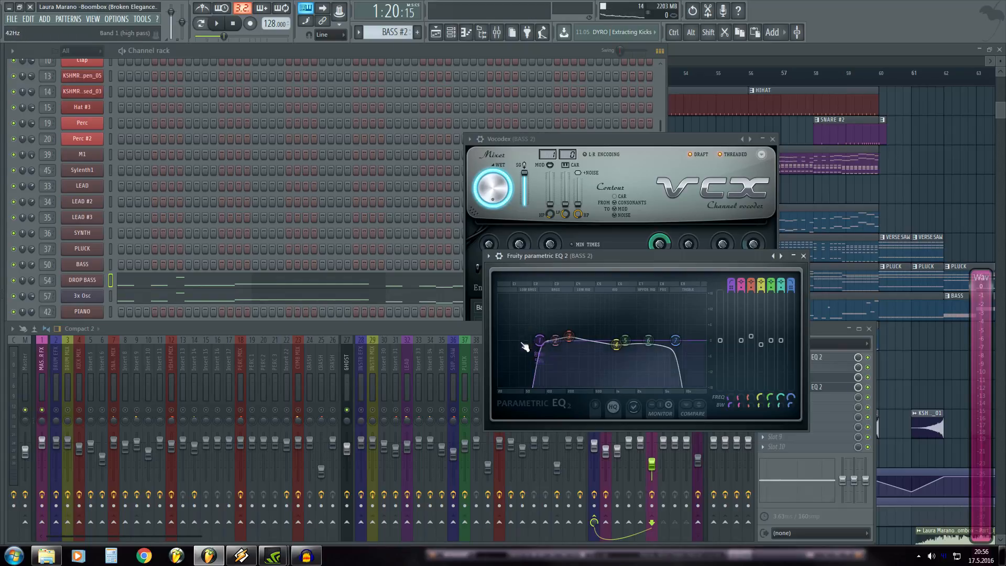
{"action": "left_click", "coordinate": [803, 256]}
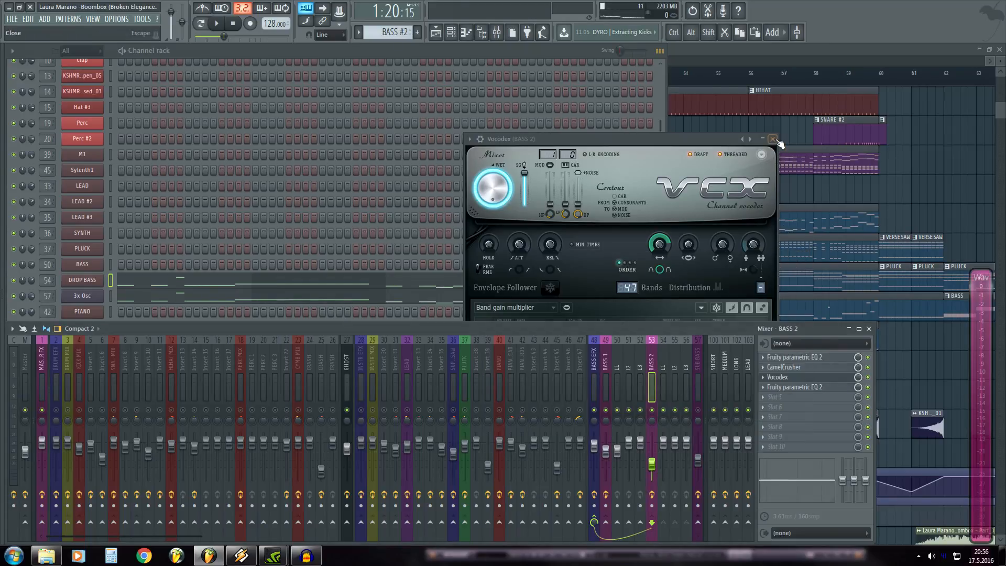
{"action": "left_click", "coordinate": [772, 138]}
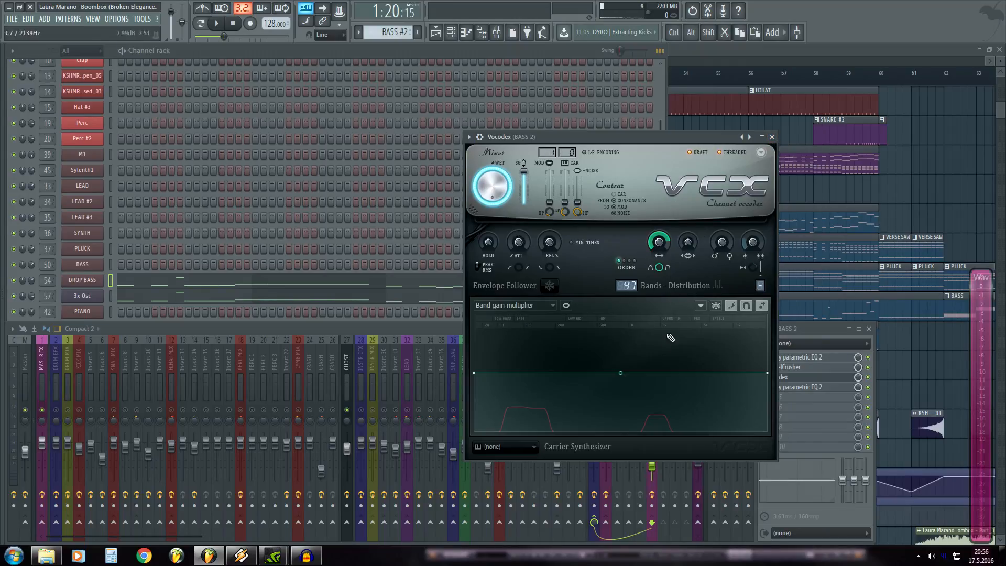
{"action": "left_click", "coordinate": [773, 139]}
- Inspect the 3x Osc sub bass oscillators while playing the SUB BASS track soloed, and close the synth
{"action": "left_click", "coordinate": [660, 124]}
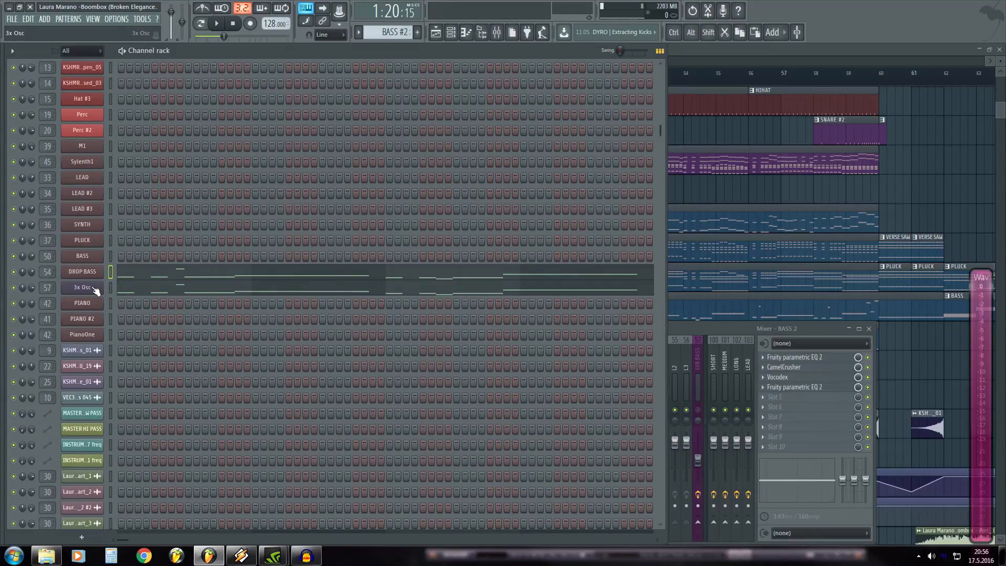
{"action": "left_click", "coordinate": [96, 290]}
{"action": "left_click", "coordinate": [710, 326]}
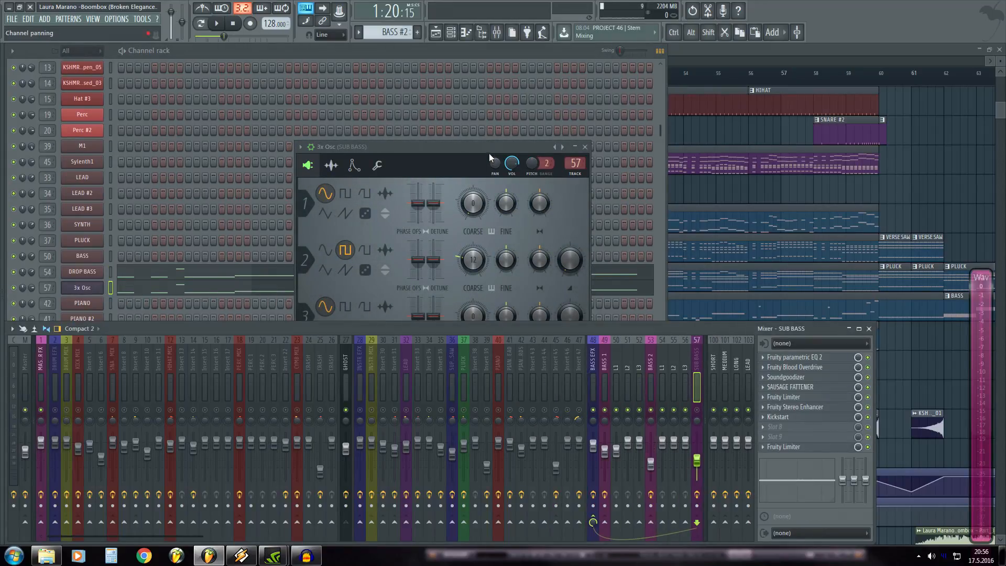
{"action": "left_click_drag", "start_coordinate": [488, 152], "coordinate": [516, 161]}
{"action": "key", "text": "space"}
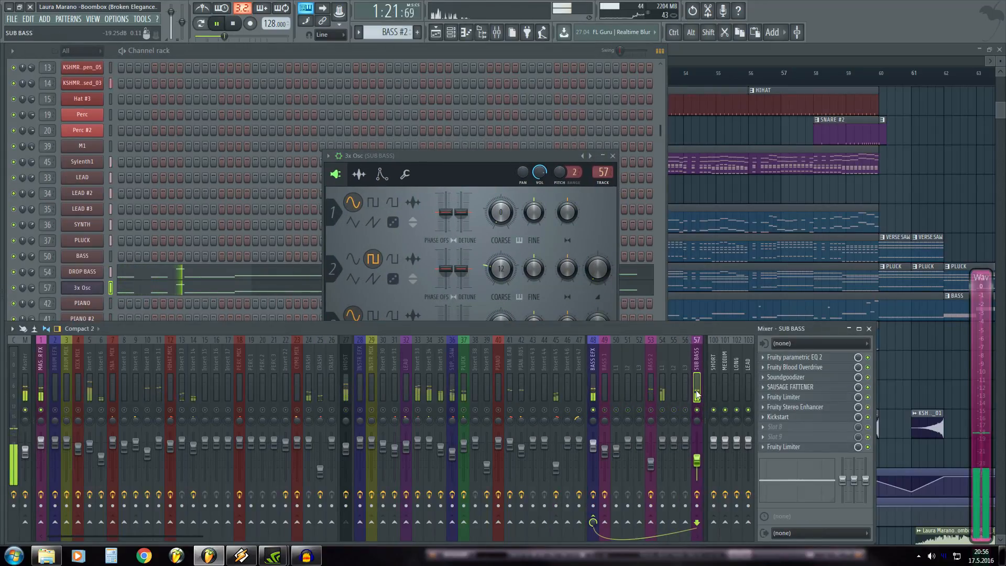
{"action": "left_click", "coordinate": [467, 154]}
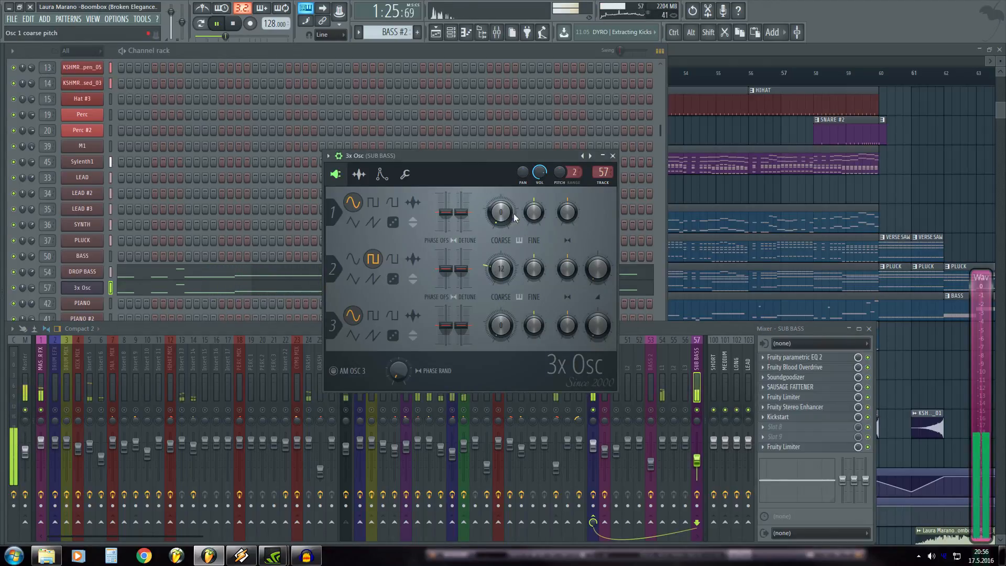
{"action": "left_click", "coordinate": [613, 156]}
{"action": "key", "text": "space"}
- Inspect the first Fruity parametric EQ 2 and the Fruity Blood Overdrive settings on the SUB BASS track
{"action": "left_click", "coordinate": [775, 357]}
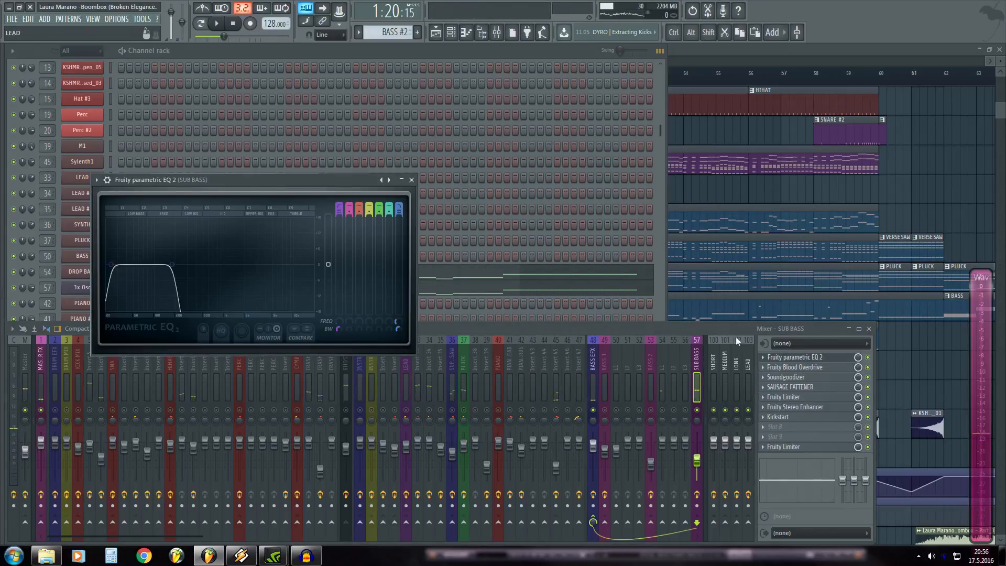
{"action": "left_click", "coordinate": [412, 179]}
{"action": "left_click", "coordinate": [802, 367]}
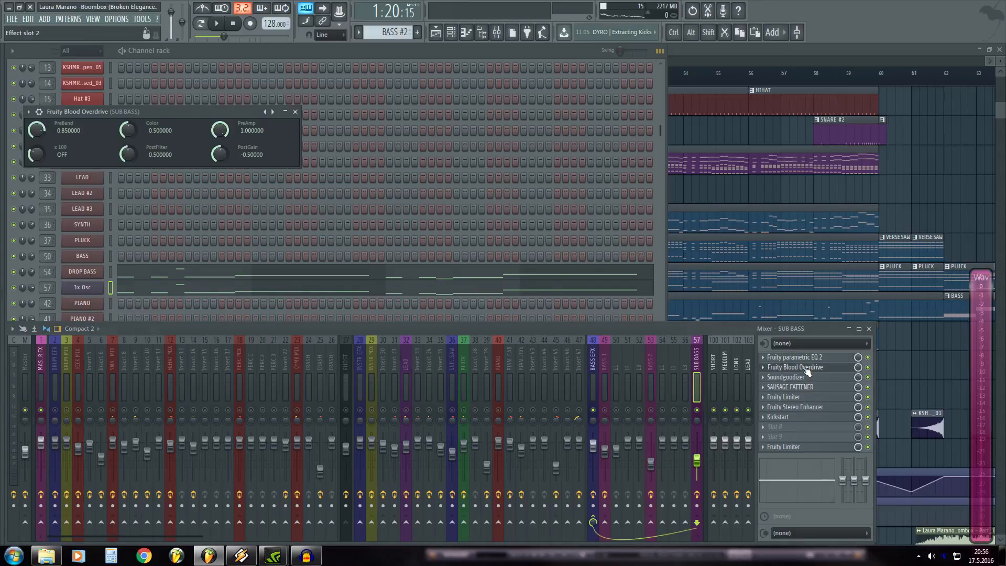
{"action": "left_click_drag", "start_coordinate": [163, 112], "coordinate": [501, 297]}
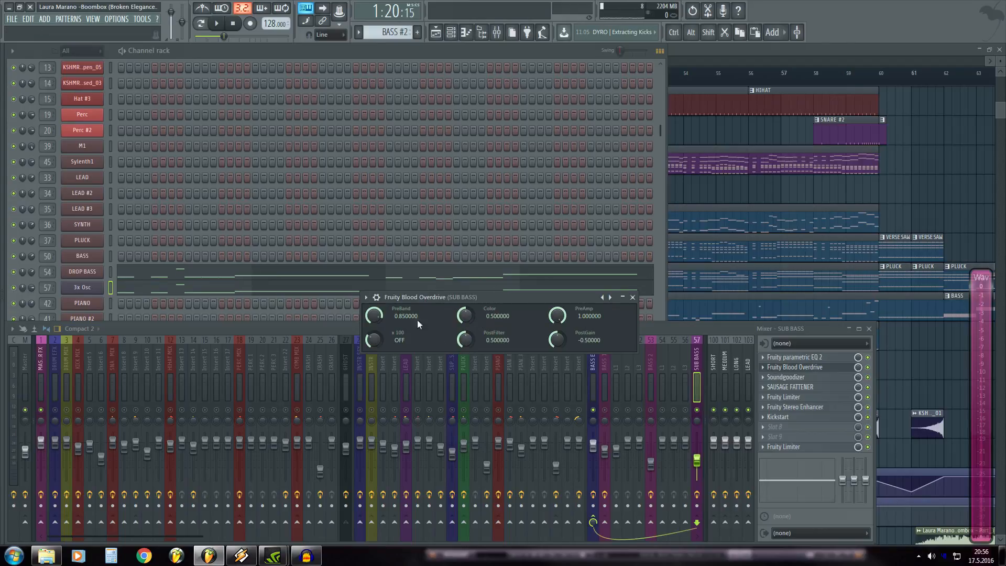
- Compare the sub bass with Fruity Blood Overdrive bypassed and enabled during playback, and close the effect window
{"action": "left_click", "coordinate": [867, 366]}
{"action": "key", "text": "space"}
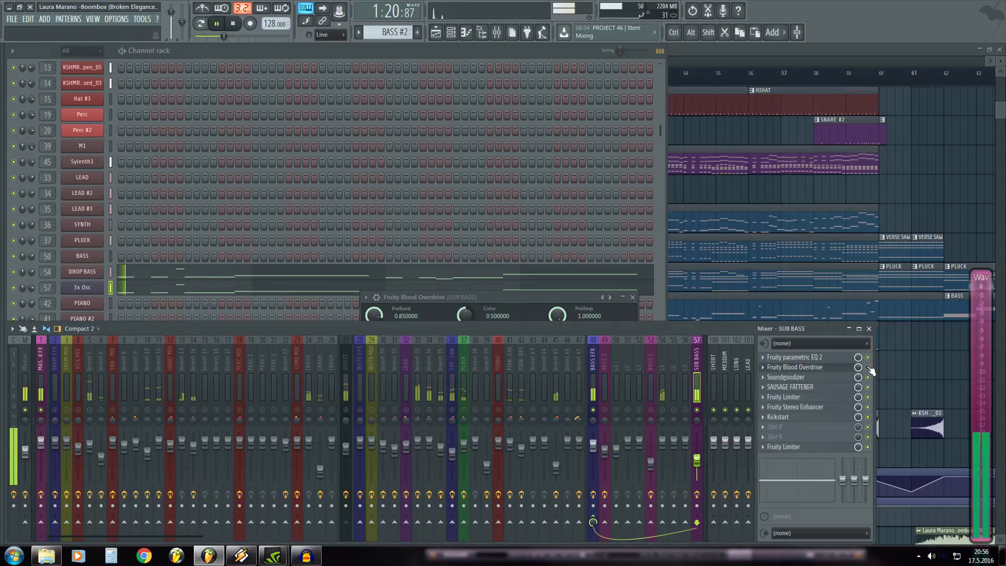
{"action": "left_click", "coordinate": [867, 368]}
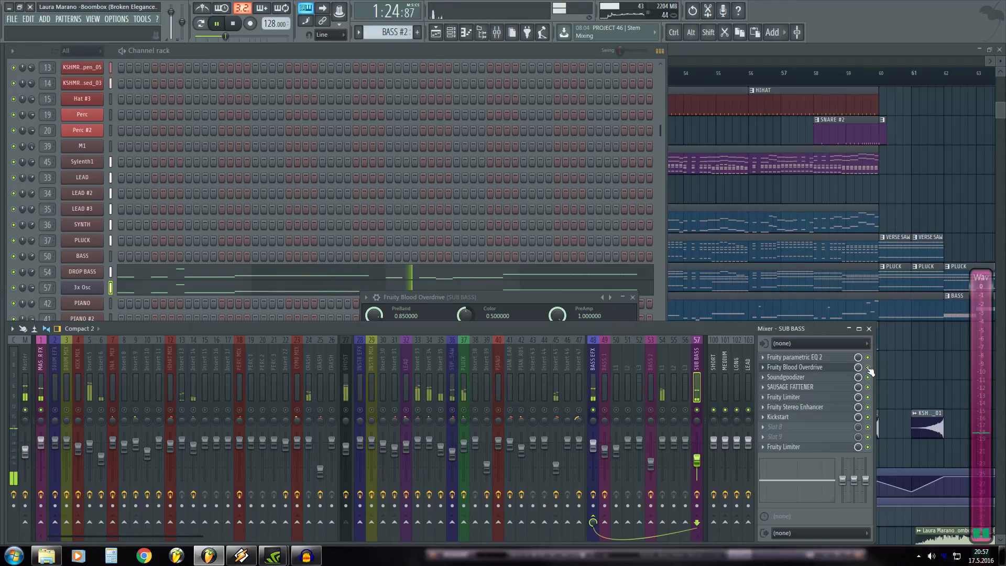
{"action": "key", "text": "space"}
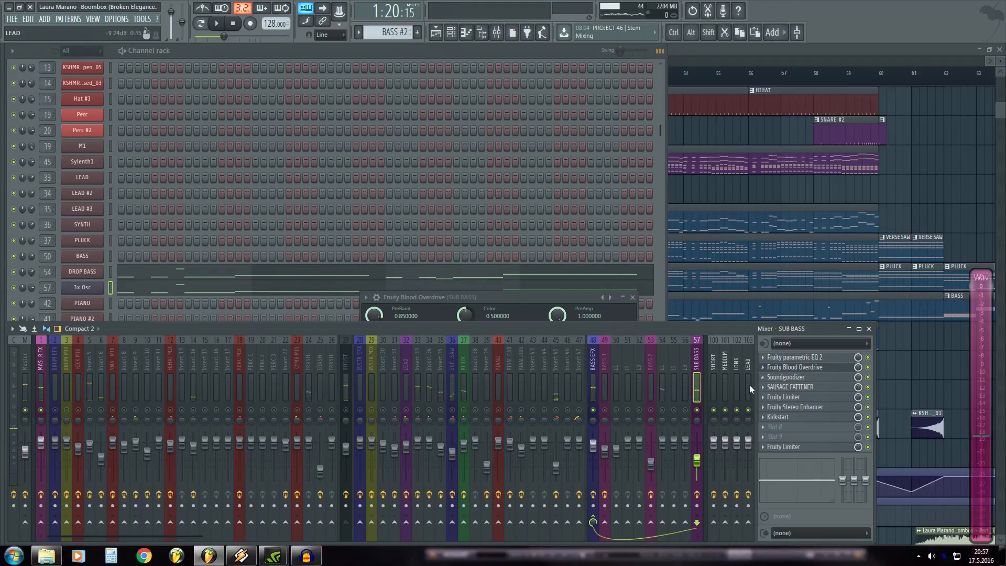
{"action": "left_click", "coordinate": [868, 368]}
{"action": "key", "text": "space"}
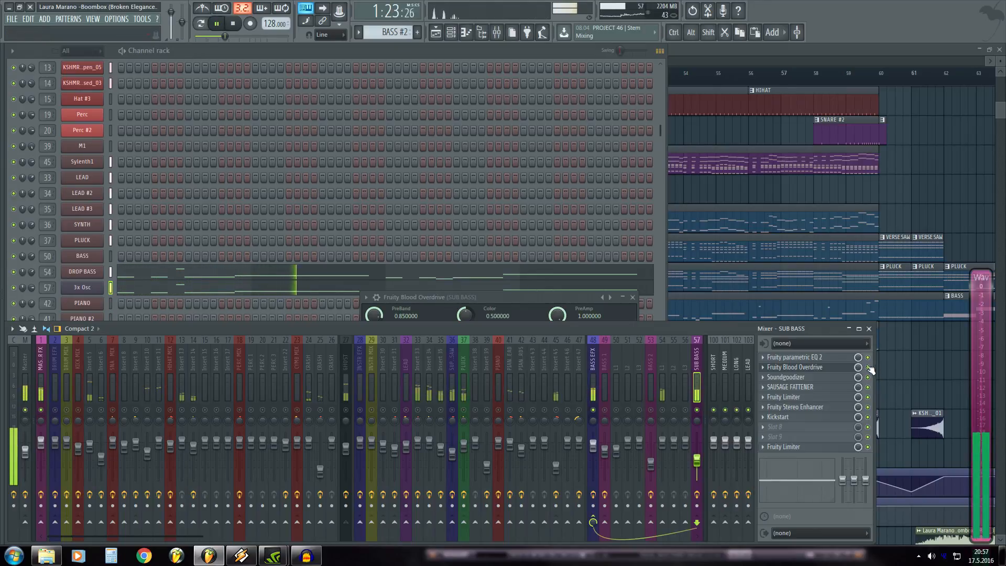
{"action": "left_click", "coordinate": [868, 367]}
{"action": "key", "text": "space"}
{"action": "left_click_drag", "start_coordinate": [554, 299], "coordinate": [583, 271]}
{"action": "left_click", "coordinate": [665, 270]}
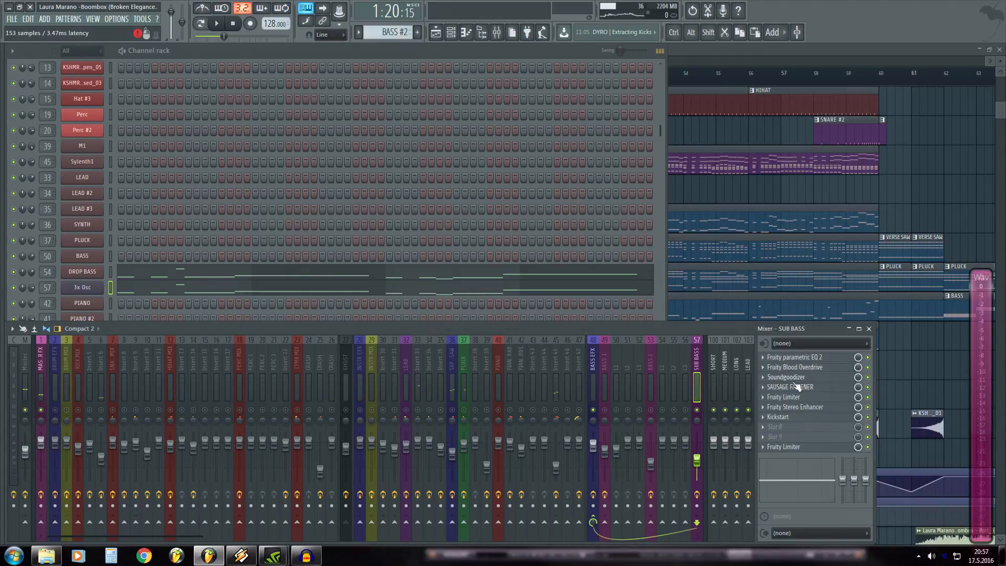
- Open the Soundgoodizer on the SUB BASS track, close it and play the sub bass briefly
{"action": "left_click", "coordinate": [791, 377]}
{"action": "key", "text": "space"}
{"action": "left_click", "coordinate": [158, 138]}
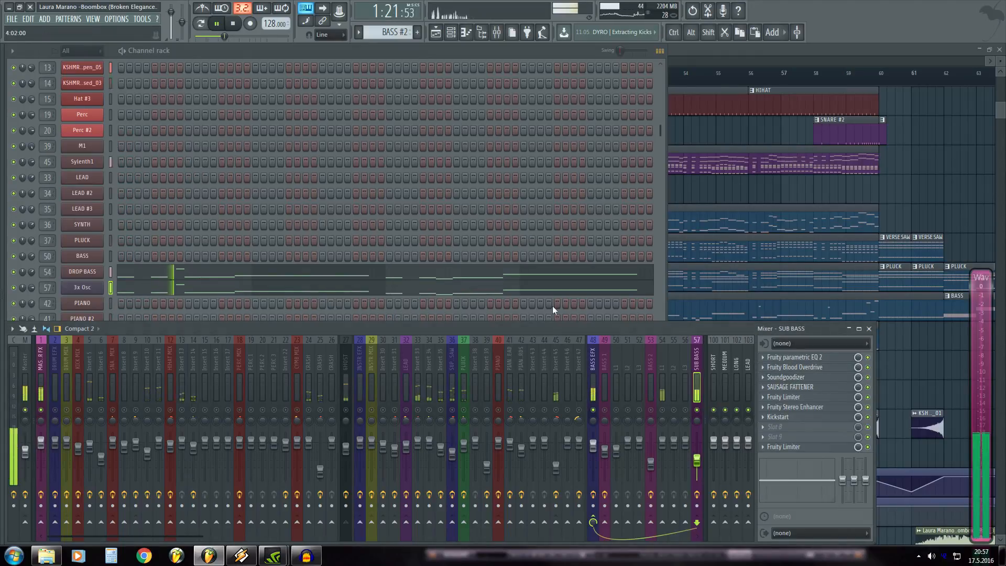
{"action": "key", "text": "space"}
- Examine the SAUSAGE FATTENER and Soundgoodizer knob settings on the SUB BASS track, and close both effects
{"action": "left_click", "coordinate": [800, 389]}
{"action": "left_click_drag", "start_coordinate": [277, 165], "coordinate": [452, 194]}
{"action": "left_click", "coordinate": [785, 377]}
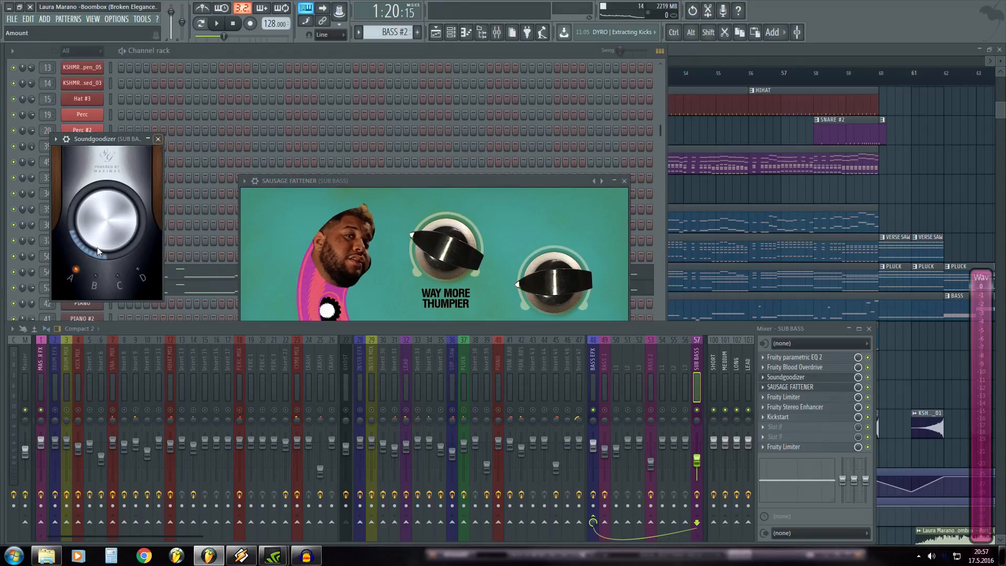
{"action": "left_click", "coordinate": [158, 139]}
{"action": "left_click", "coordinate": [408, 286]}
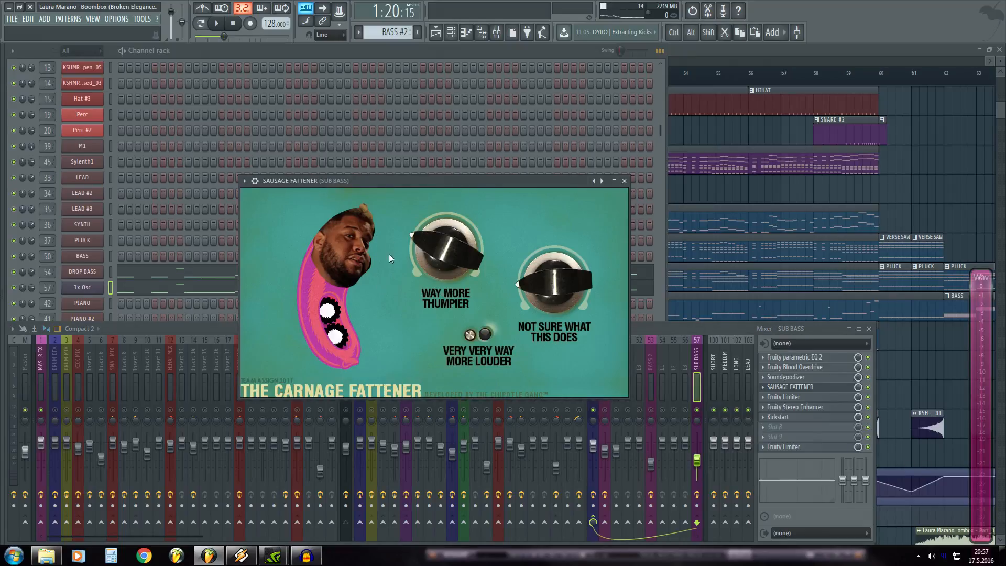
{"action": "left_click", "coordinate": [624, 181]}
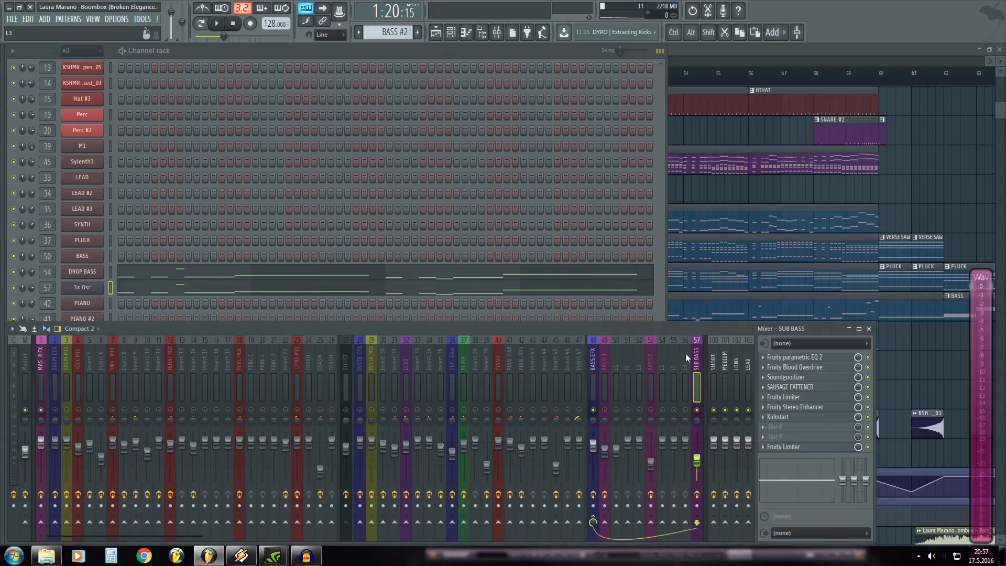
- Play the sub bass while bypassing its first four effects together, and re-enable them
{"action": "left_click", "coordinate": [804, 397]}
{"action": "left_click", "coordinate": [368, 167]}
{"action": "key", "text": "space"}
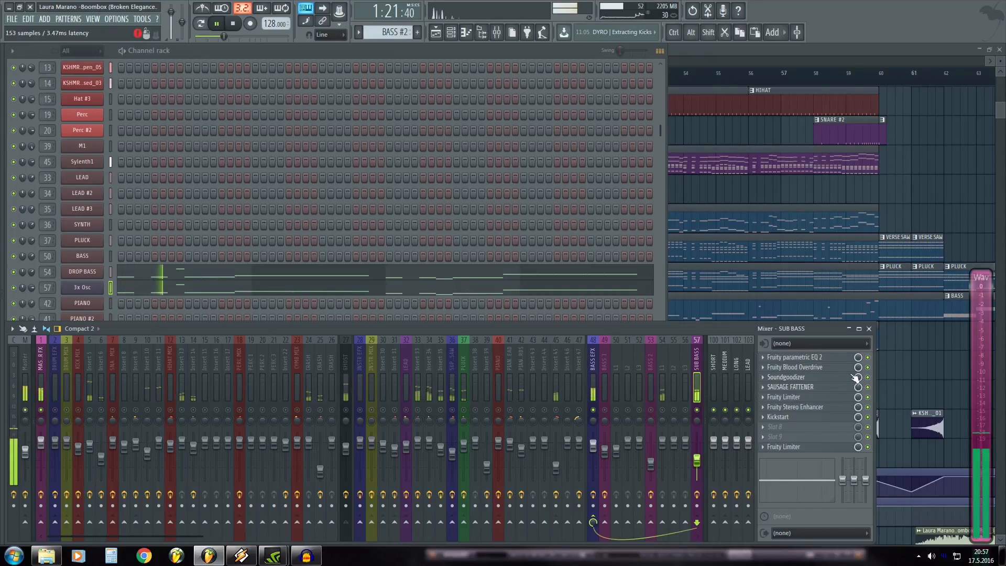
{"action": "left_click_drag", "start_coordinate": [868, 357], "coordinate": [868, 388]}
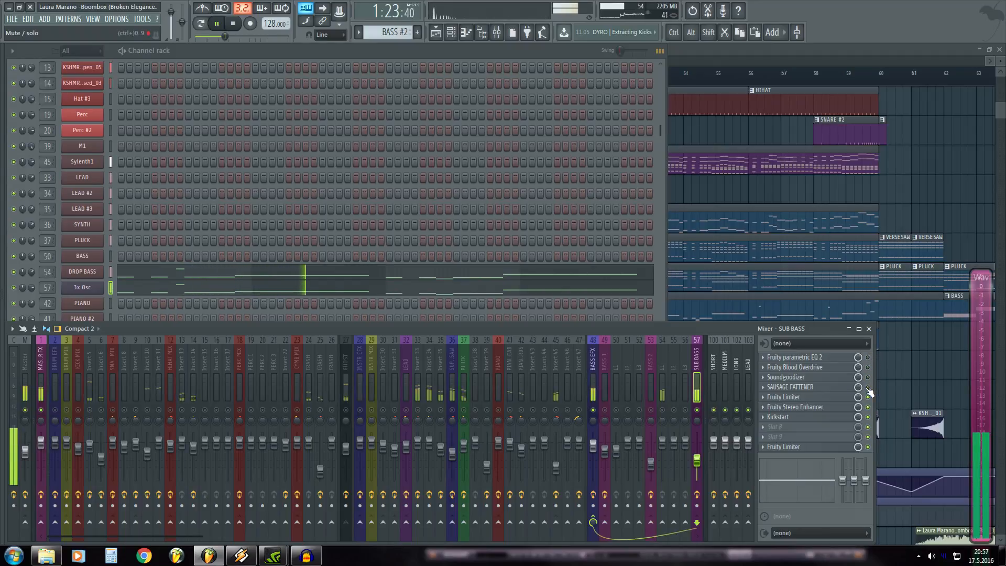
{"action": "left_click_drag", "start_coordinate": [868, 388], "coordinate": [868, 358]}
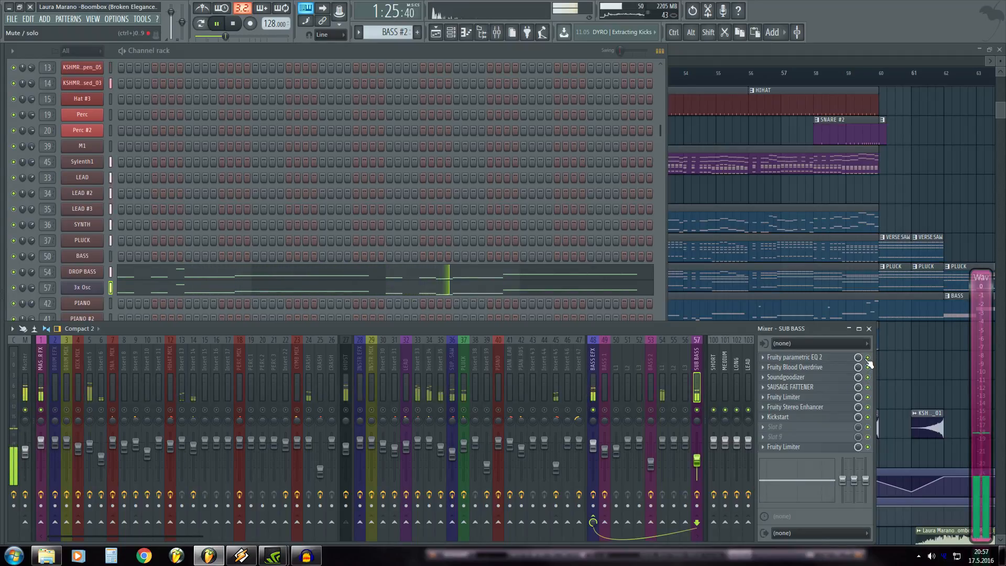
- Inspect the first Fruity Limiter on the SUB BASS track while the sub bass plays, and close it
{"action": "left_click", "coordinate": [810, 398]}
{"action": "key", "text": "space"}
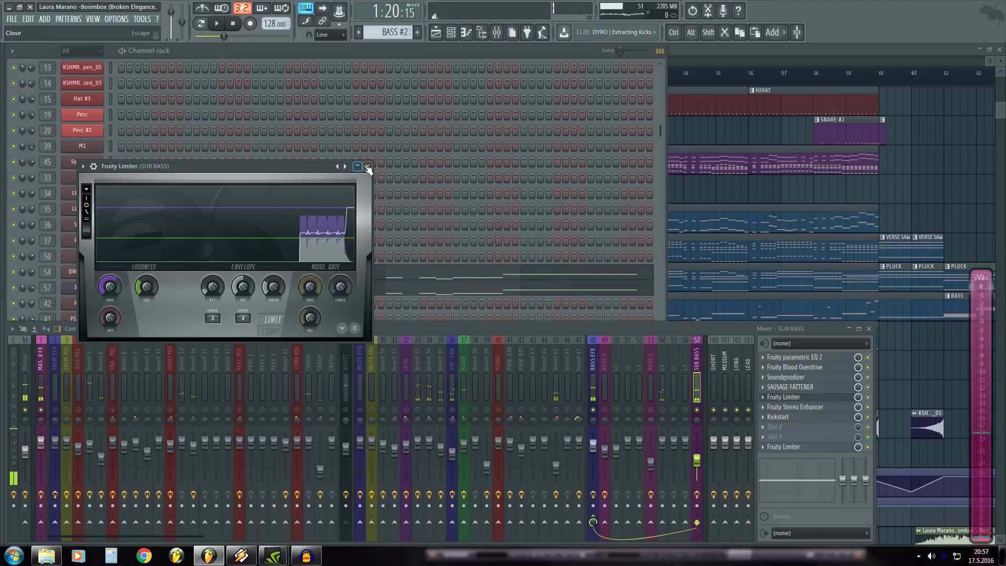
{"action": "left_click_drag", "start_coordinate": [307, 166], "coordinate": [503, 195]}
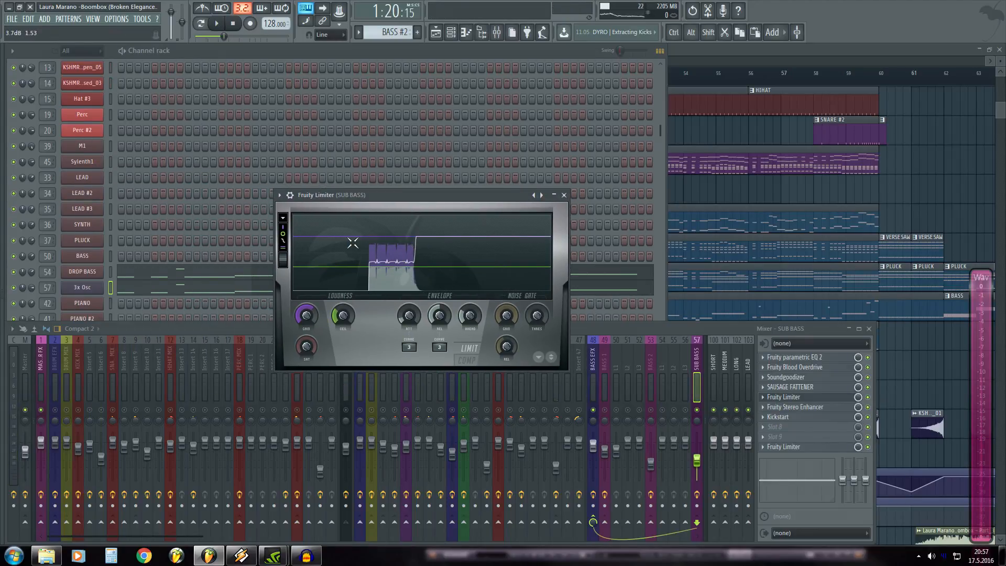
{"action": "key", "text": "space"}
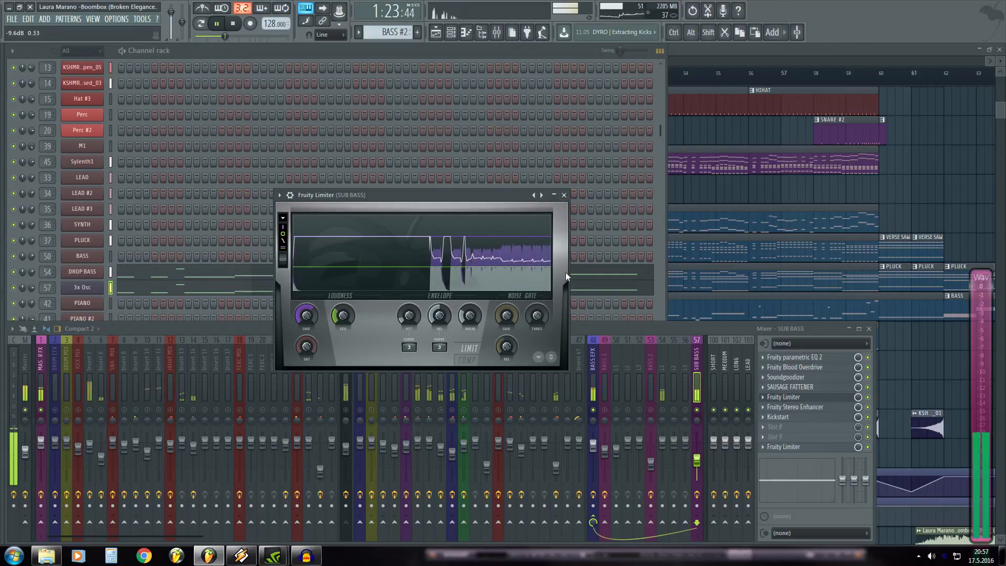
{"action": "left_click", "coordinate": [564, 195]}
{"action": "key", "text": "space"}
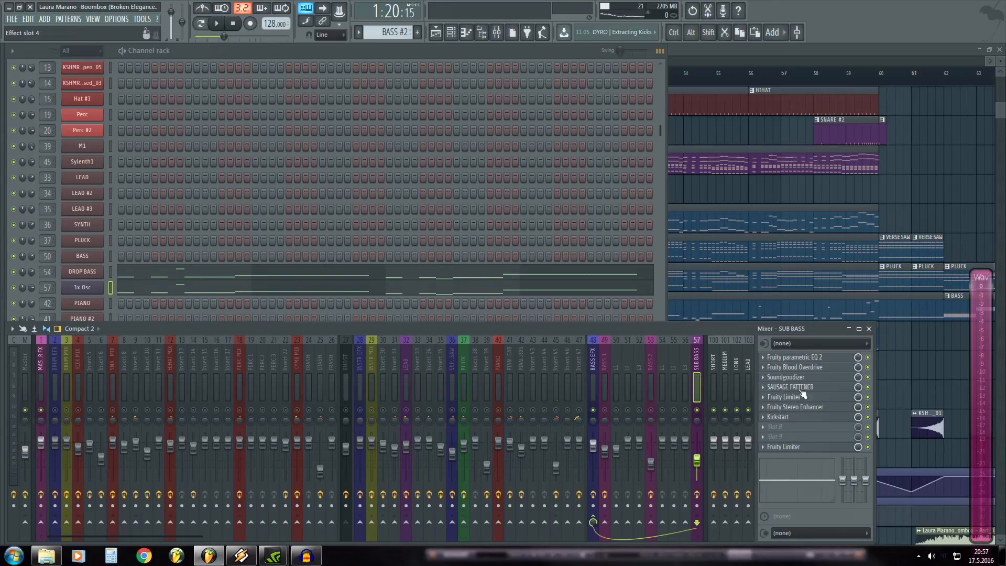
- Inspect the Fruity Stereo Enhancer and Kickstart settings on the SUB BASS track, and close both effects
{"action": "left_click", "coordinate": [799, 412]}
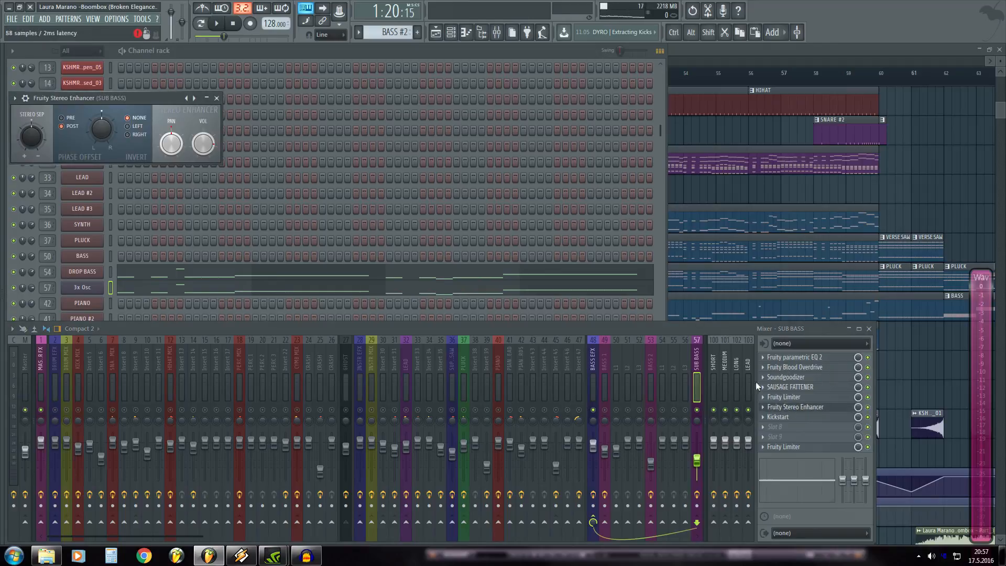
{"action": "left_click_drag", "start_coordinate": [133, 98], "coordinate": [606, 310]}
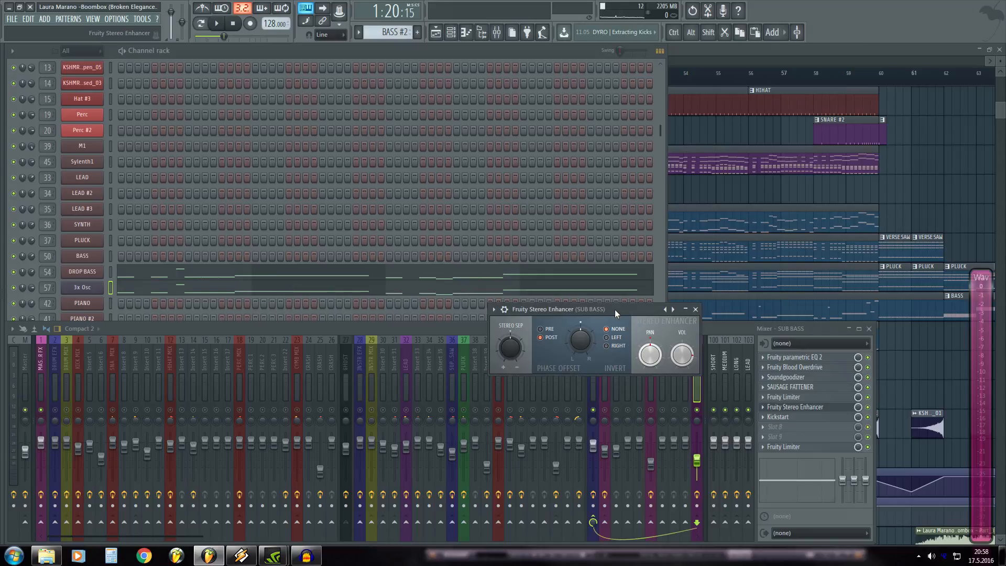
{"action": "left_click", "coordinate": [696, 309]}
{"action": "left_click", "coordinate": [781, 418]}
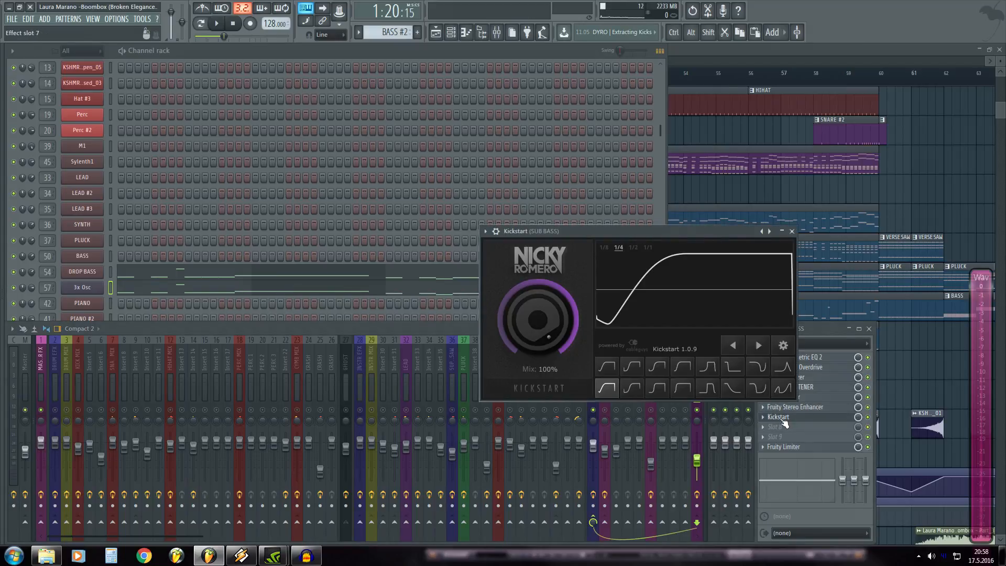
{"action": "left_click", "coordinate": [793, 231]}
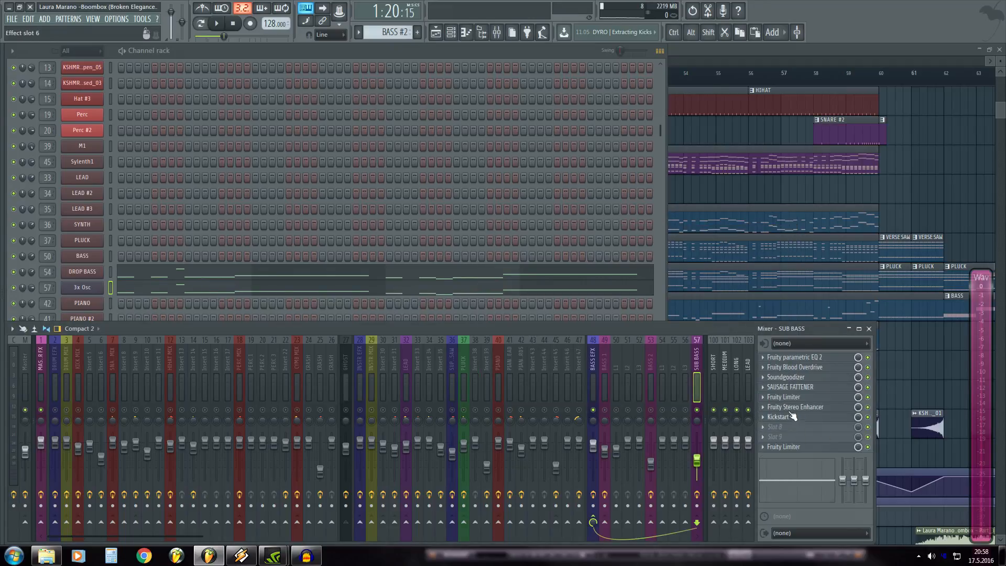
- Check the last Fruity Limiter on the SUB BASS track and its Kickstart once more, closing both
{"action": "left_click", "coordinate": [785, 447]}
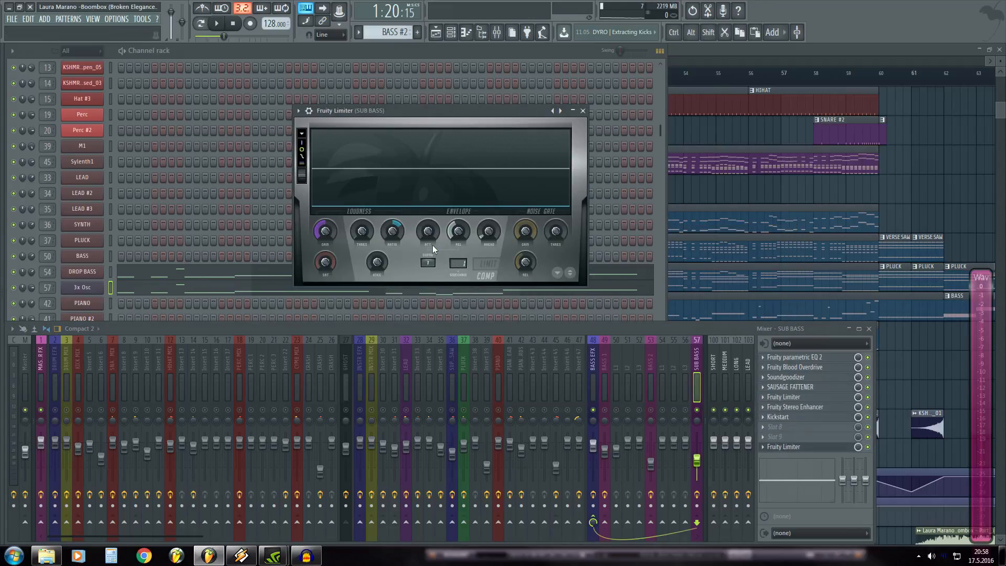
{"action": "left_click", "coordinate": [583, 111]}
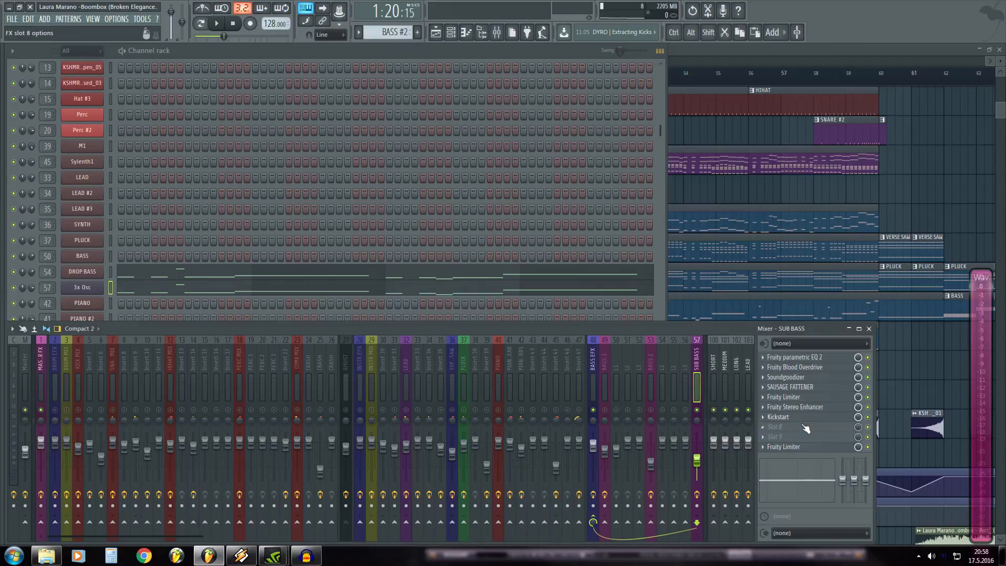
{"action": "left_click", "coordinate": [793, 418]}
{"action": "left_click", "coordinate": [791, 231]}
- Play the drop briefly, and compare the effect chains of the SUB BASS, BASS 2 and BASS EFX mixer tracks
{"action": "key", "text": "space"}
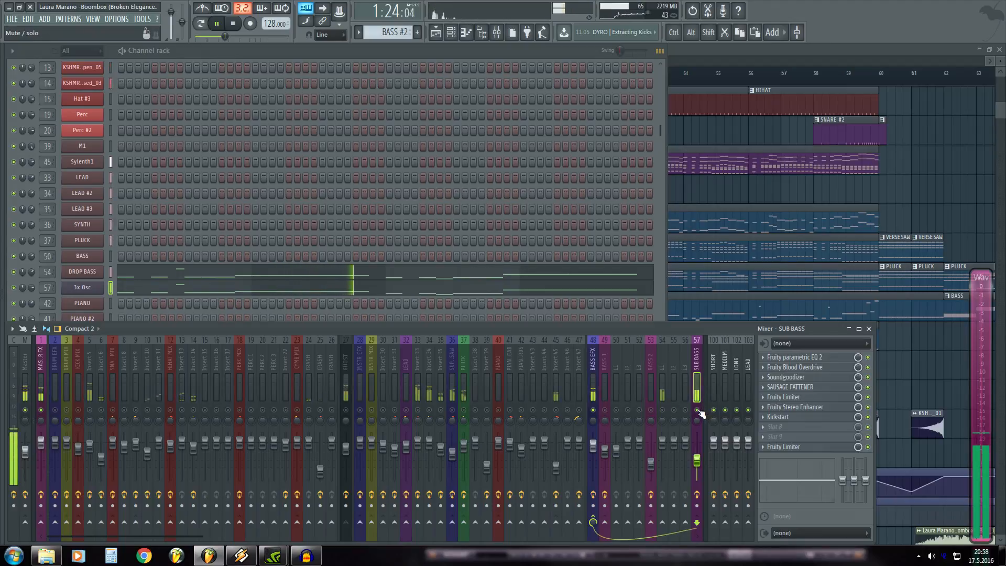
{"action": "key", "text": "space"}
{"action": "left_click", "coordinate": [593, 385]}
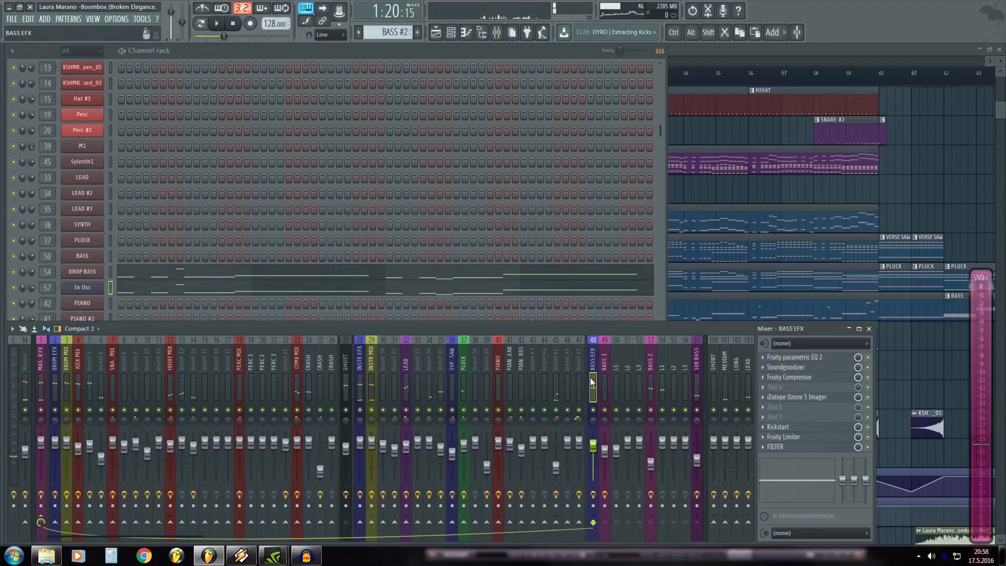
{"action": "left_click", "coordinate": [696, 389]}
{"action": "left_click", "coordinate": [654, 391]}
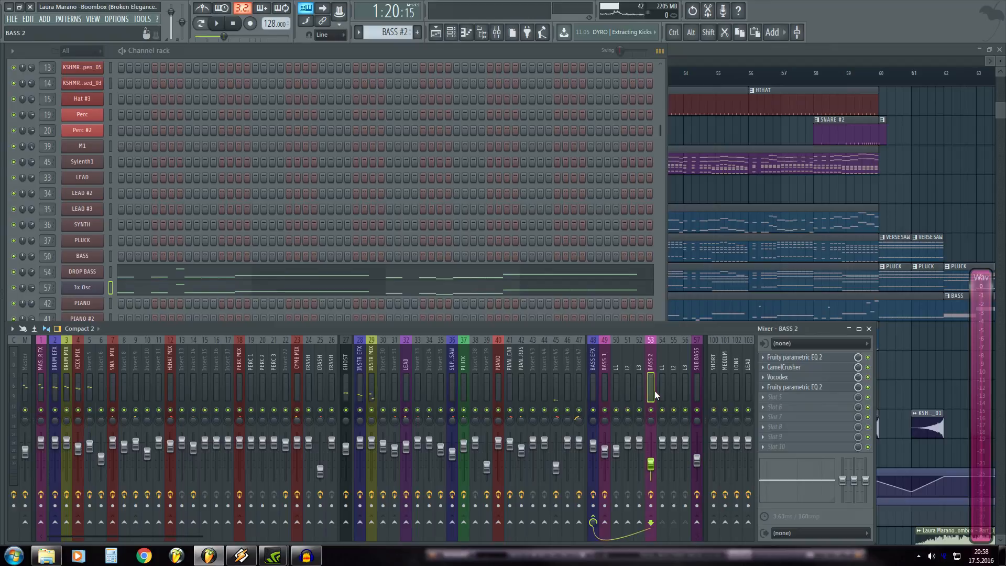
{"action": "left_click", "coordinate": [592, 378]}
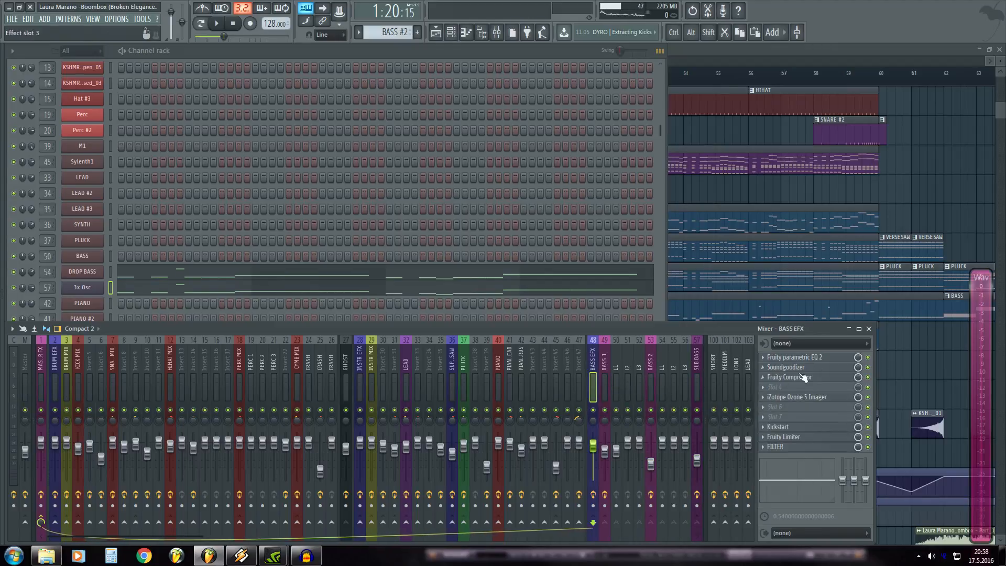
- Inspect the Fruity parametric EQ 2 and Soundgoodizer on the BASS EFX track, and close both effects
{"action": "left_click", "coordinate": [803, 358]}
{"action": "left_click", "coordinate": [785, 367]}
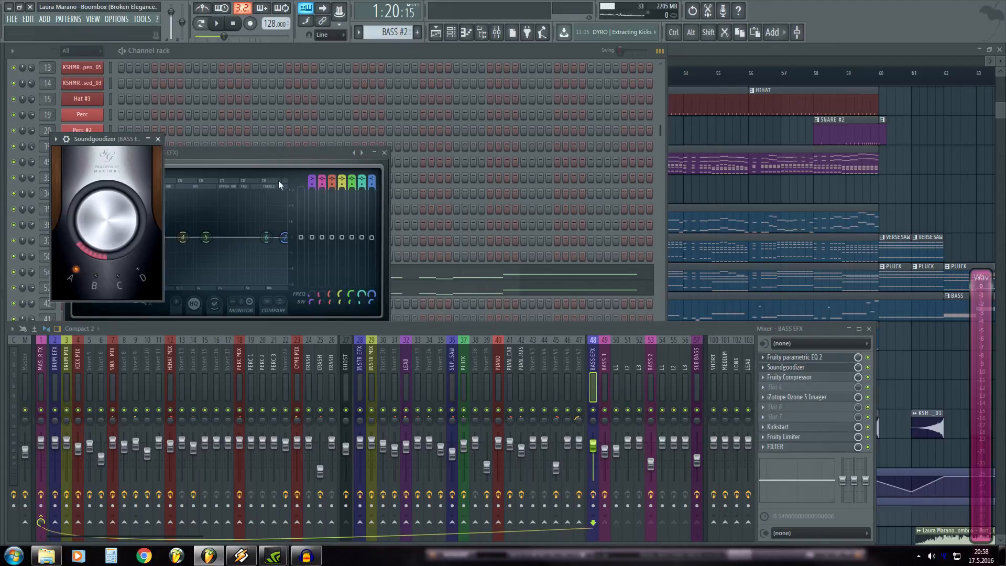
{"action": "left_click", "coordinate": [158, 139]}
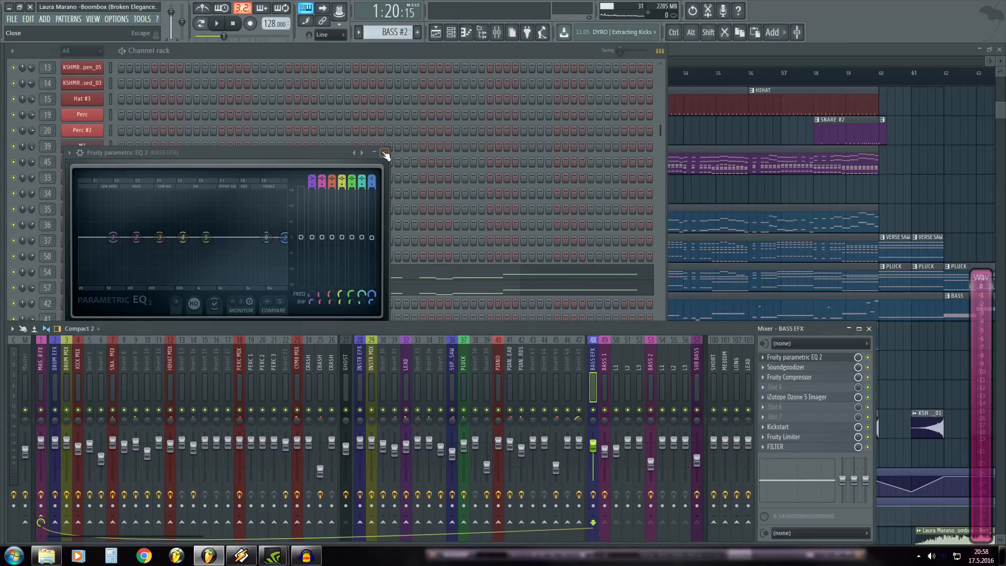
{"action": "left_click", "coordinate": [384, 153]}
- Examine the Fruity Compressor's ratio and other settings on the BASS EFX track, and close it
{"action": "left_click", "coordinate": [797, 377]}
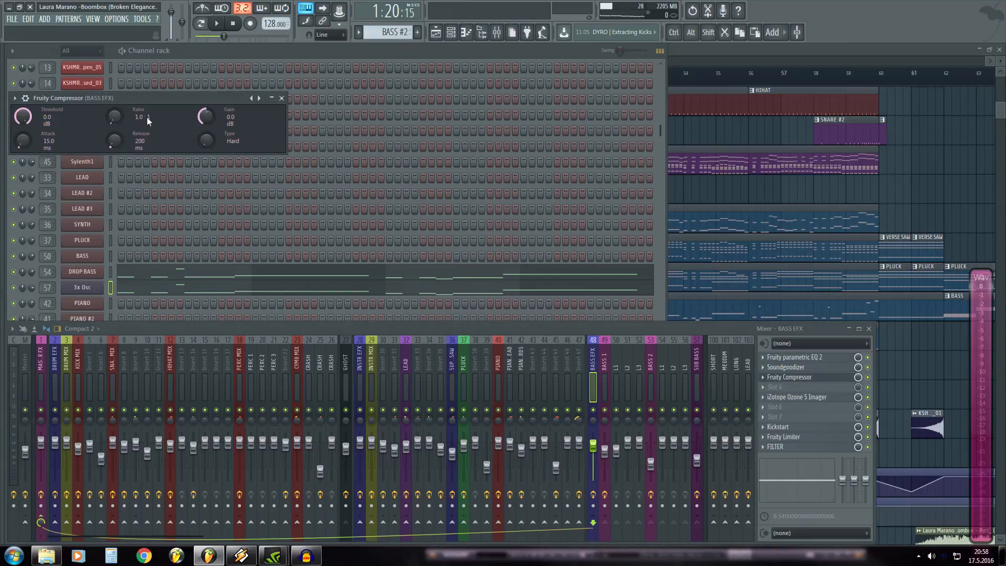
{"action": "left_click_drag", "start_coordinate": [150, 96], "coordinate": [511, 226]}
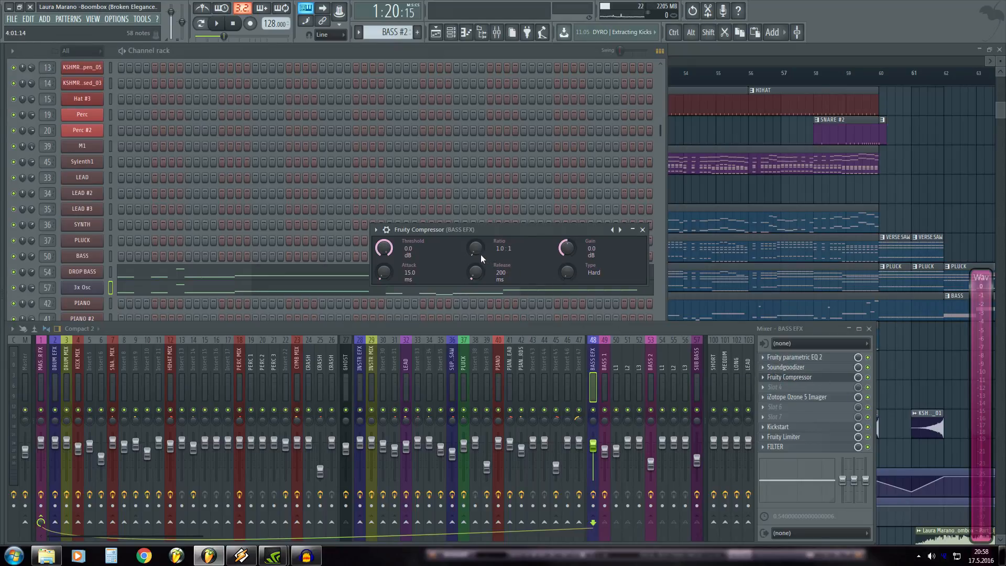
{"action": "left_click_drag", "start_coordinate": [477, 251], "coordinate": [476, 244]}
{"action": "left_click", "coordinate": [642, 230]}
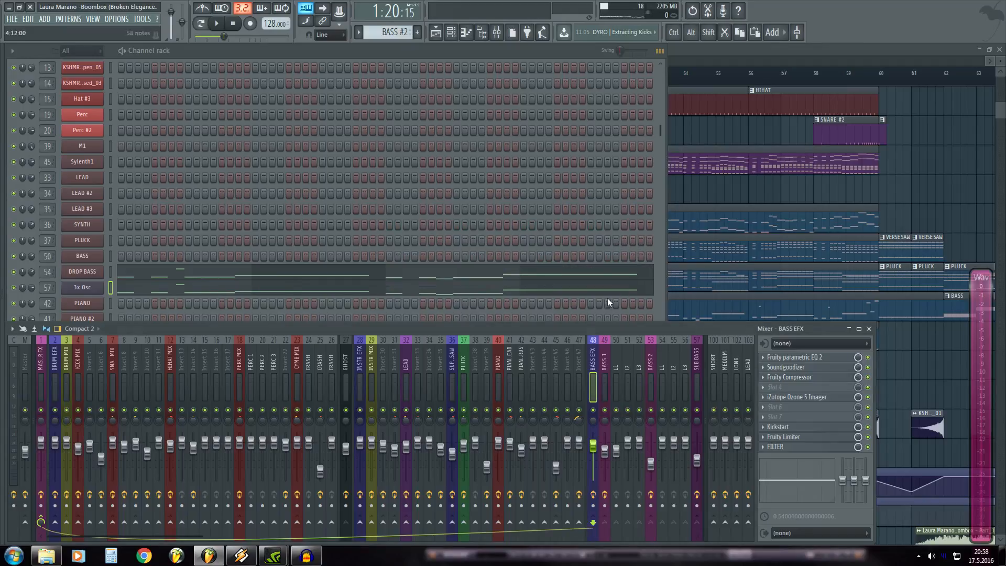
- Solo playlist Track 12, which holds the DROP SAW clip, and play it briefly
{"action": "left_click", "coordinate": [667, 58]}
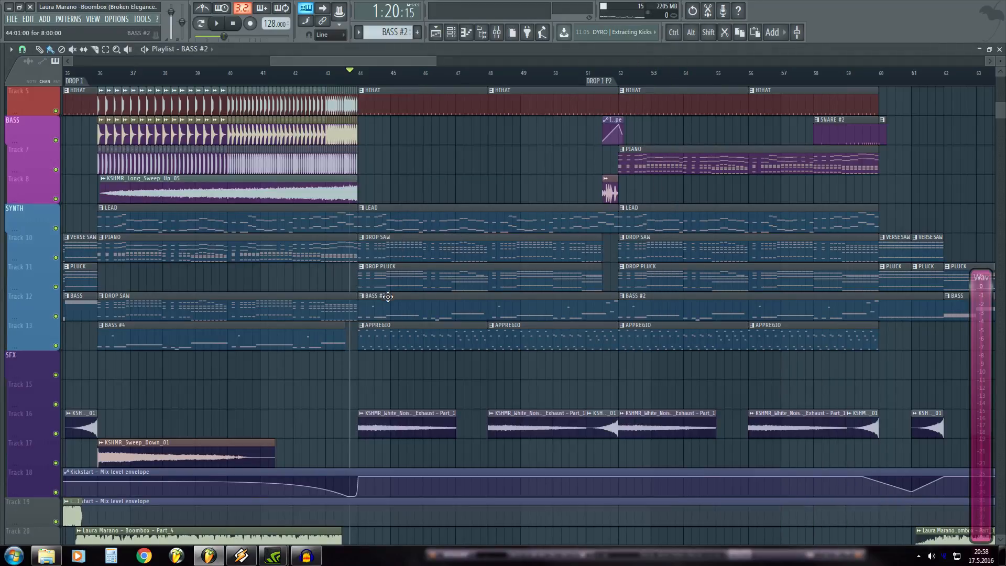
{"action": "scroll", "coordinate": [393, 310], "scroll_direction": "down", "scroll_amount": 2}
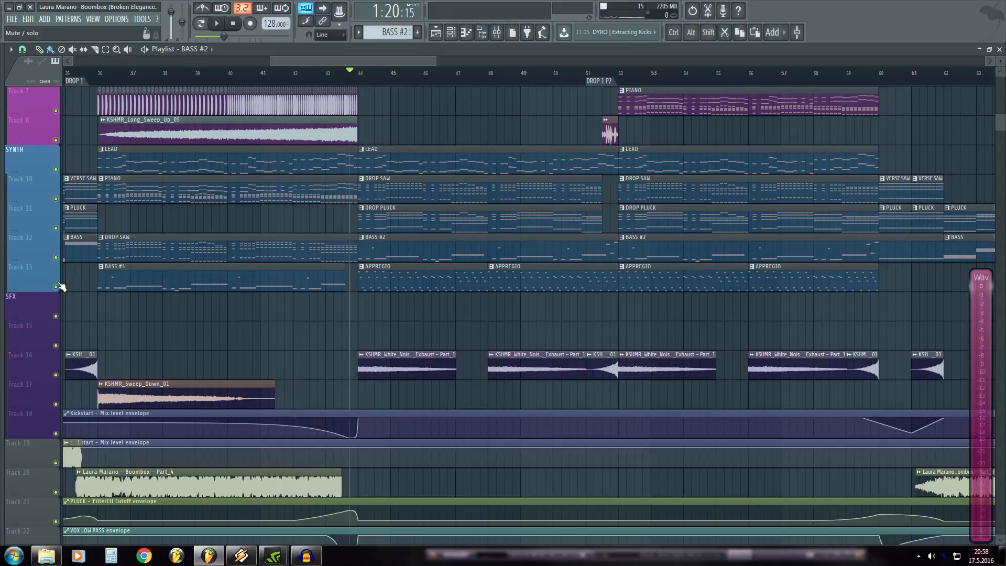
{"action": "left_click", "coordinate": [287, 73]}
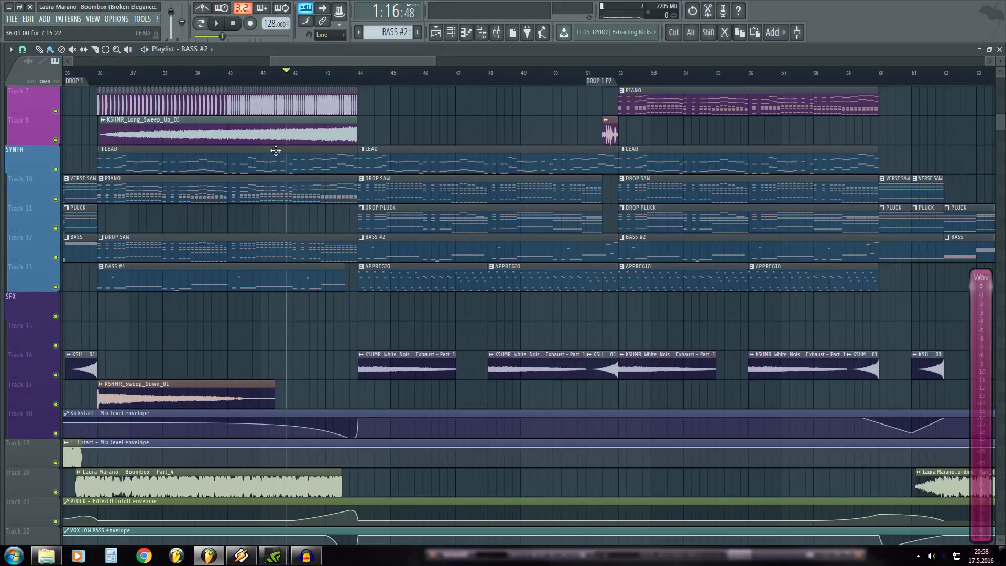
{"action": "right_click", "coordinate": [56, 257]}
{"action": "key", "text": "space"}
{"action": "key", "text": "space"}
- Play the soloed DROP SAW clip from just before bar 41, and show the SUPERSAW mixer track's effects during playback
{"action": "left_click", "coordinate": [241, 63]}
{"action": "left_click_drag", "start_coordinate": [324, 60], "coordinate": [377, 74]}
{"action": "key", "text": "F9"}
{"action": "left_click", "coordinate": [359, 77]}
{"action": "key", "text": "space"}
{"action": "key", "text": "F9"}
{"action": "left_click", "coordinate": [451, 393]}
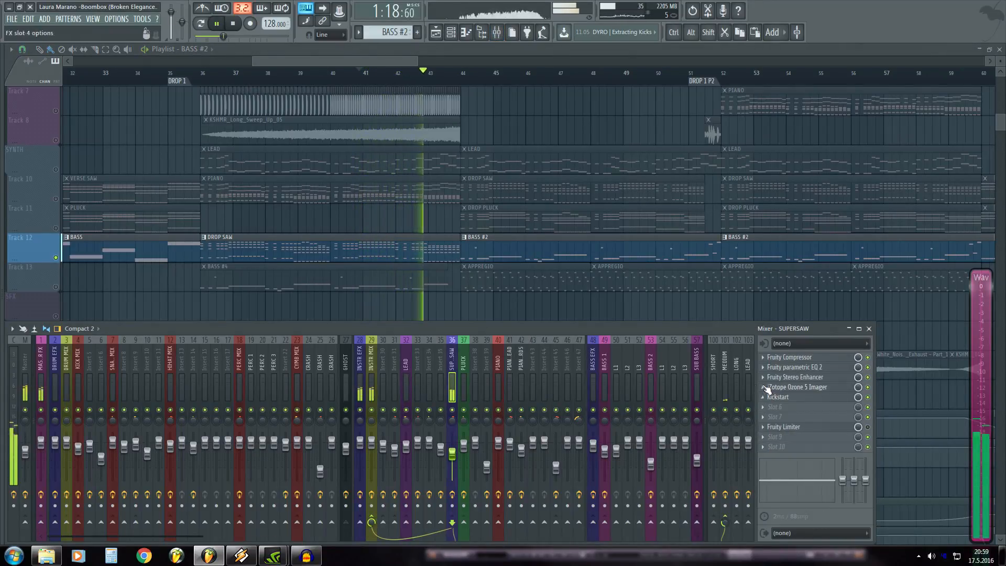
{"action": "key", "text": "F6"}
{"action": "key", "text": "space"}
- Open the DROP SAW pattern from the playlist, start playback and open the SYNTH channel's Sylenth1 instrument
{"action": "key", "text": "F5"}
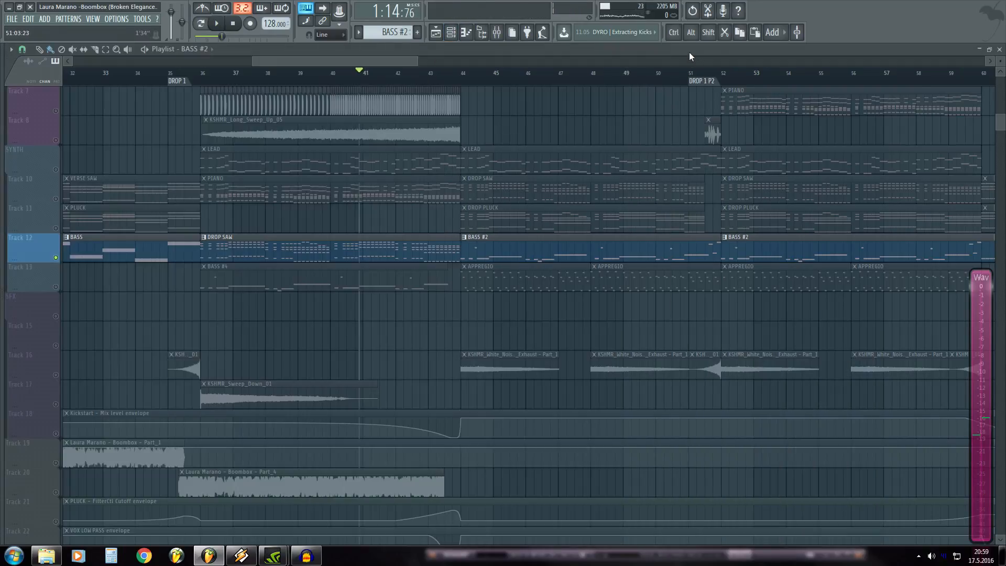
{"action": "left_click", "coordinate": [340, 244]}
{"action": "double_click", "coordinate": [339, 245]}
{"action": "key", "text": "F6"}
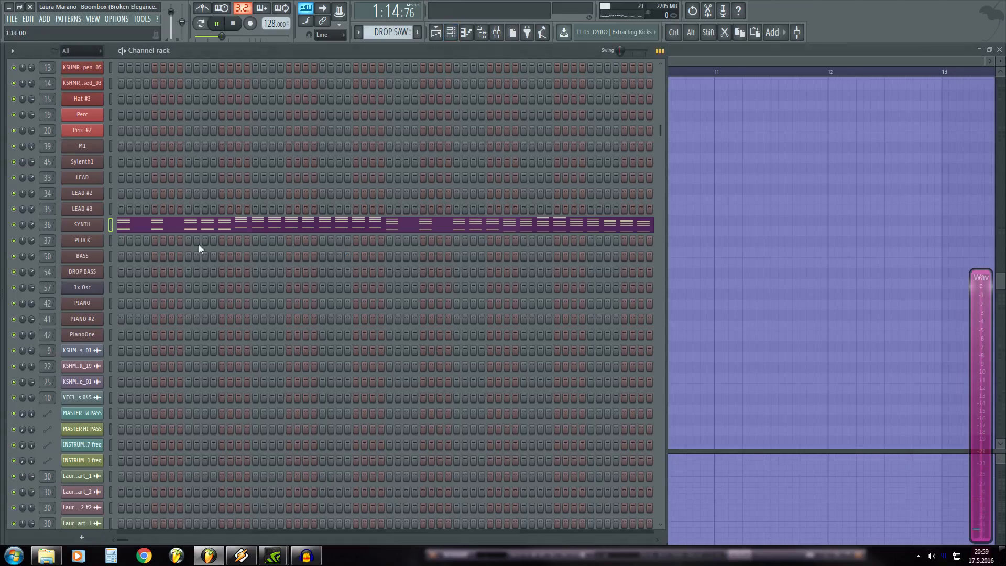
{"action": "key", "text": "space"}
{"action": "left_click", "coordinate": [86, 226]}
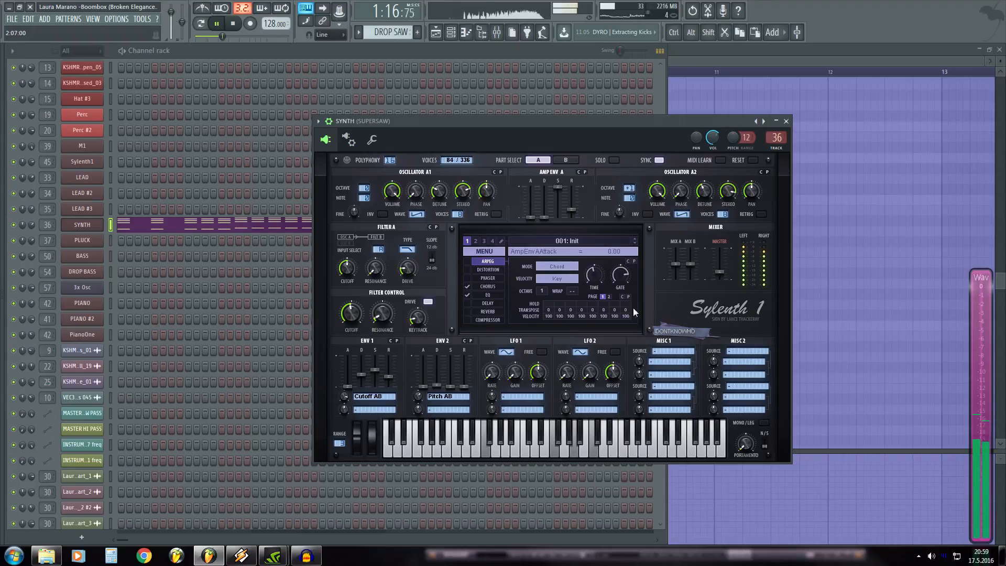
- Compare parts A and B of the SYNTH channel's Sylenth1 patch during playback, and close the instrument
{"action": "left_click", "coordinate": [565, 160]}
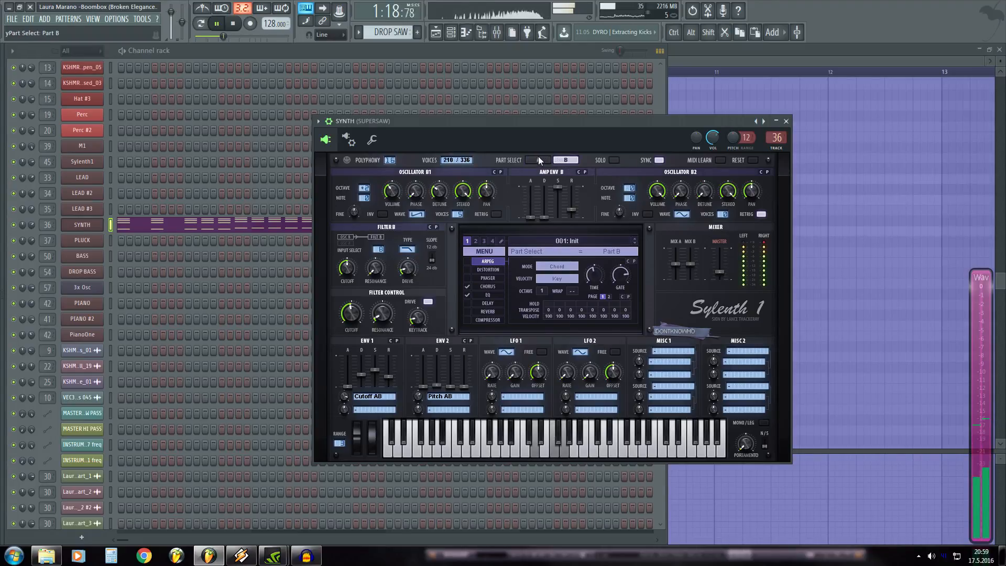
{"action": "left_click", "coordinate": [540, 161]}
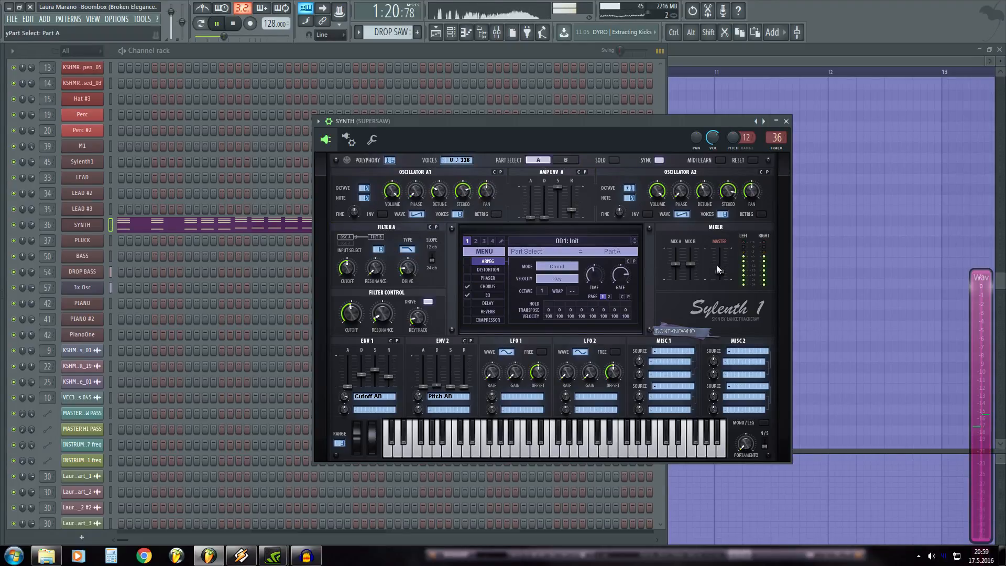
{"action": "left_click", "coordinate": [565, 160]}
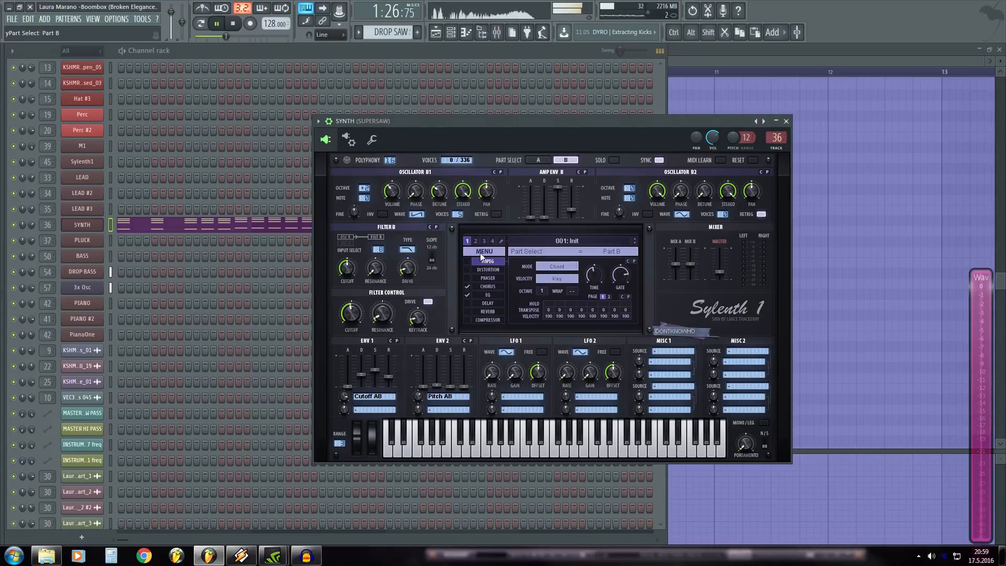
{"action": "left_click", "coordinate": [535, 159]}
{"action": "key", "text": "space"}
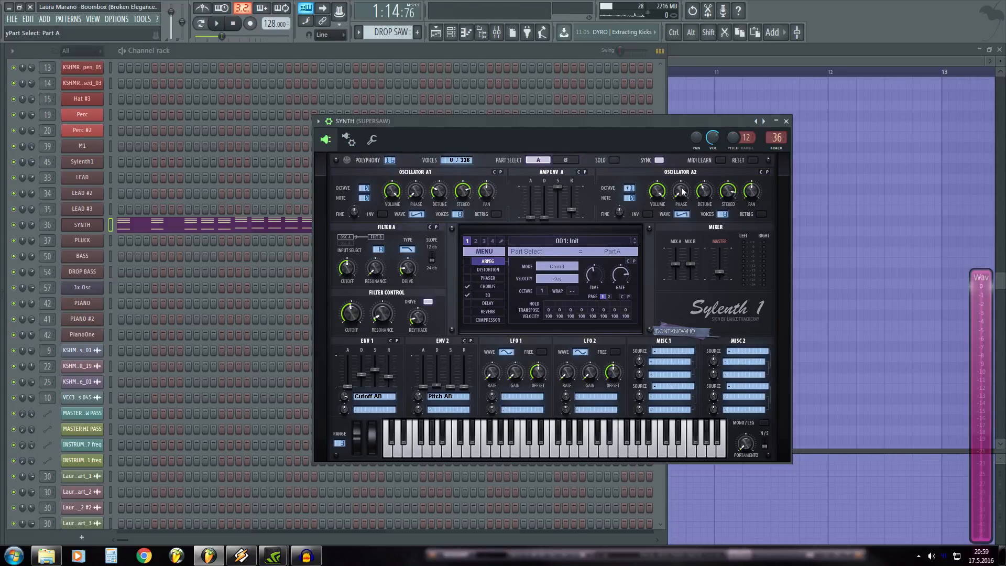
{"action": "left_click", "coordinate": [786, 121]}
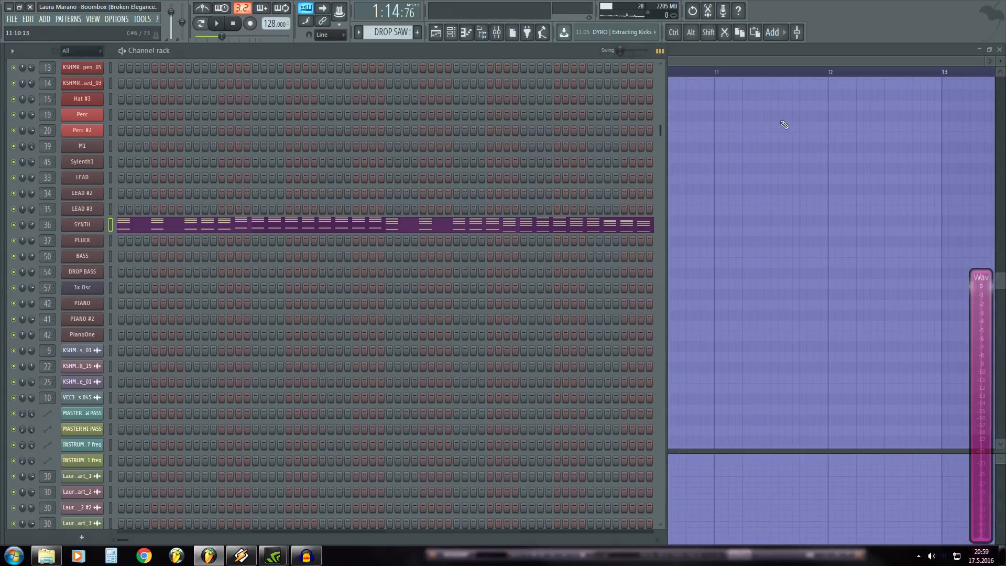
- Return to the playlist and mixer, inspect the Fruity Compressor on the SUPERSAW track and close it
{"action": "left_click", "coordinate": [988, 50]}
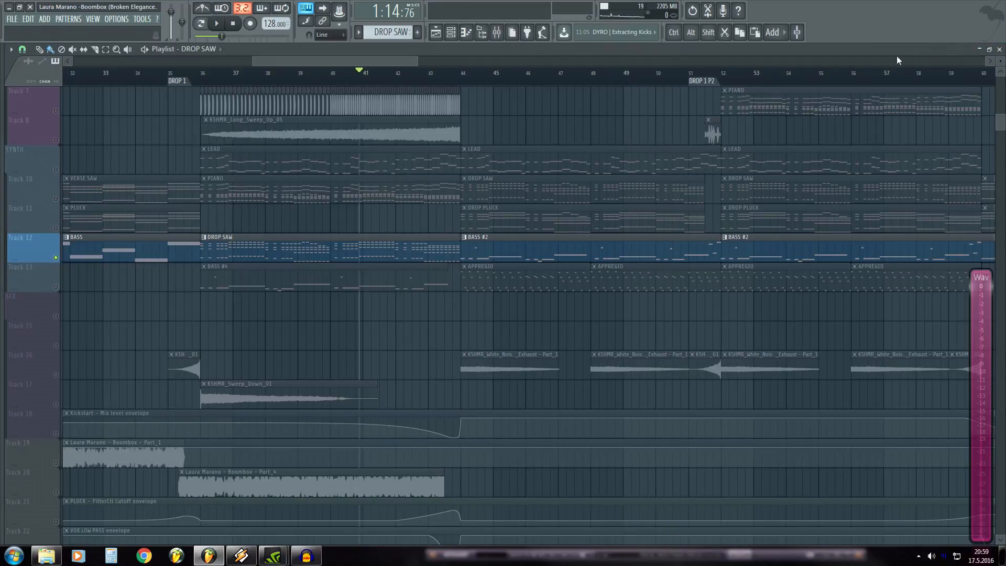
{"action": "key", "text": "F9"}
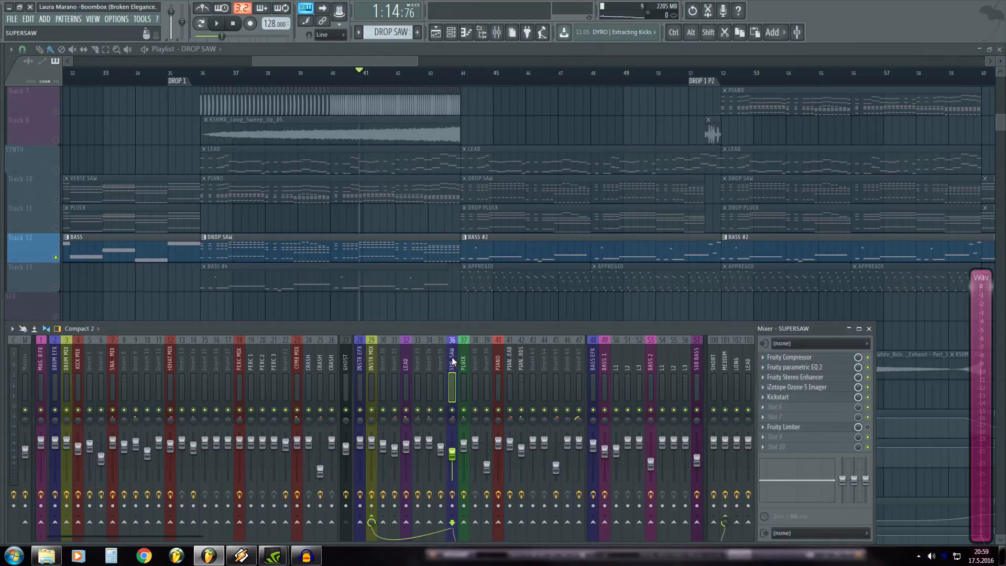
{"action": "left_click", "coordinate": [789, 356]}
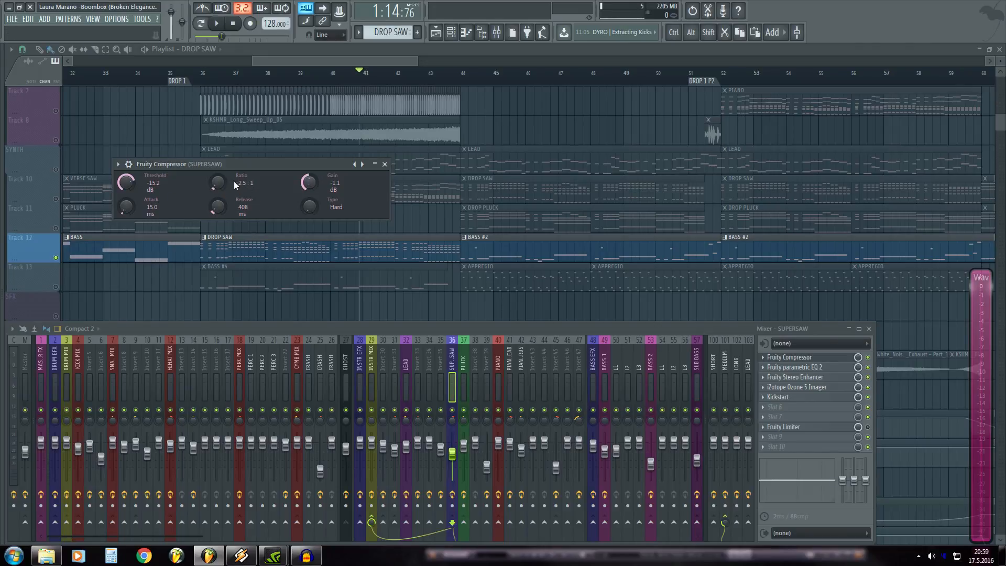
{"action": "left_click", "coordinate": [385, 165]}
- Inspect the Fruity parametric EQ 2 curve on the SUPERSAW track while playing the saw, and close it
{"action": "left_click", "coordinate": [786, 367]}
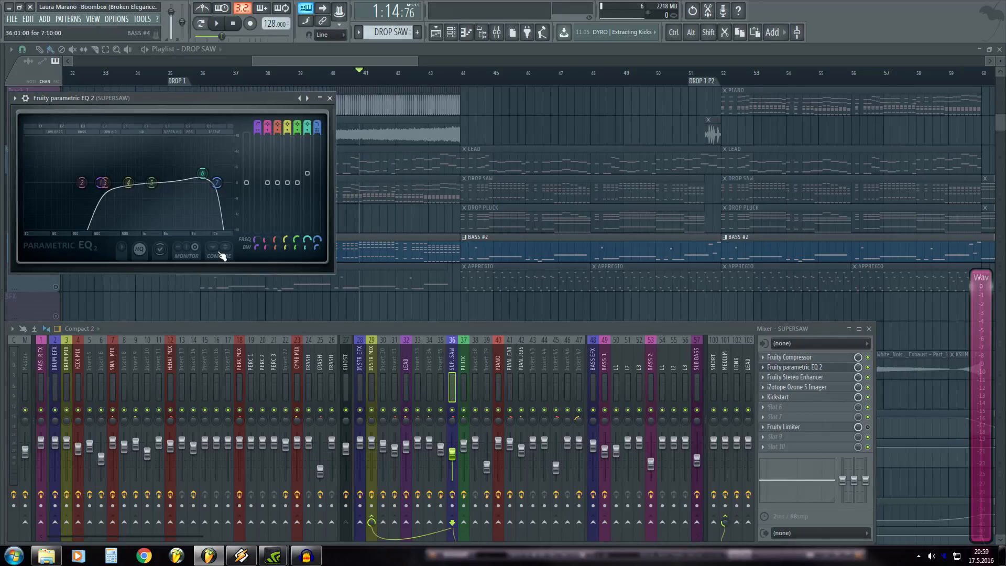
{"action": "key", "text": "space"}
{"action": "key", "text": "space"}
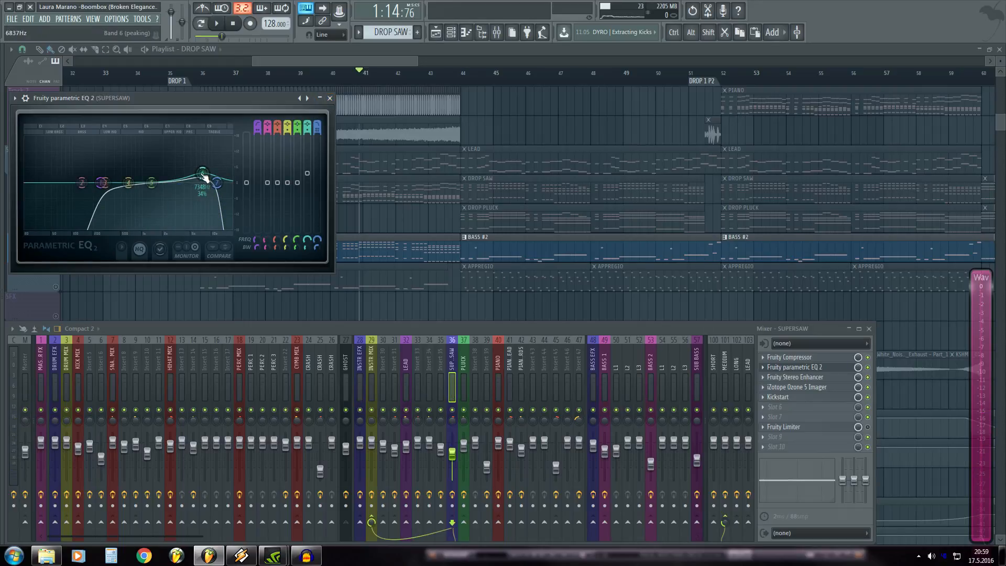
{"action": "left_click", "coordinate": [330, 98]}
- Inspect the SUPERSAW track's Fruity Stereo Enhancer, close it and open the iZotope Ozone 5 Imager
{"action": "left_click", "coordinate": [795, 377]}
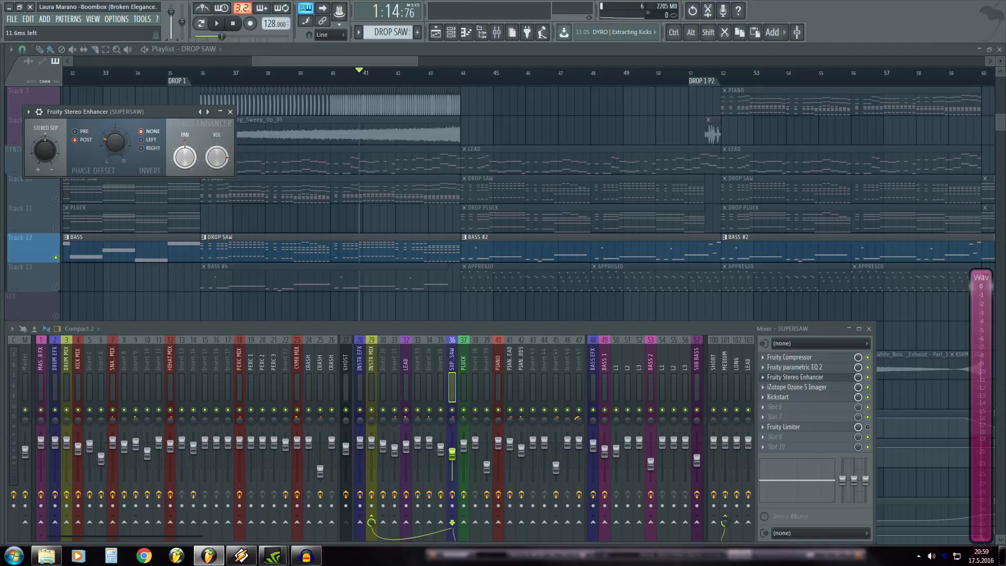
{"action": "left_click", "coordinate": [230, 112]}
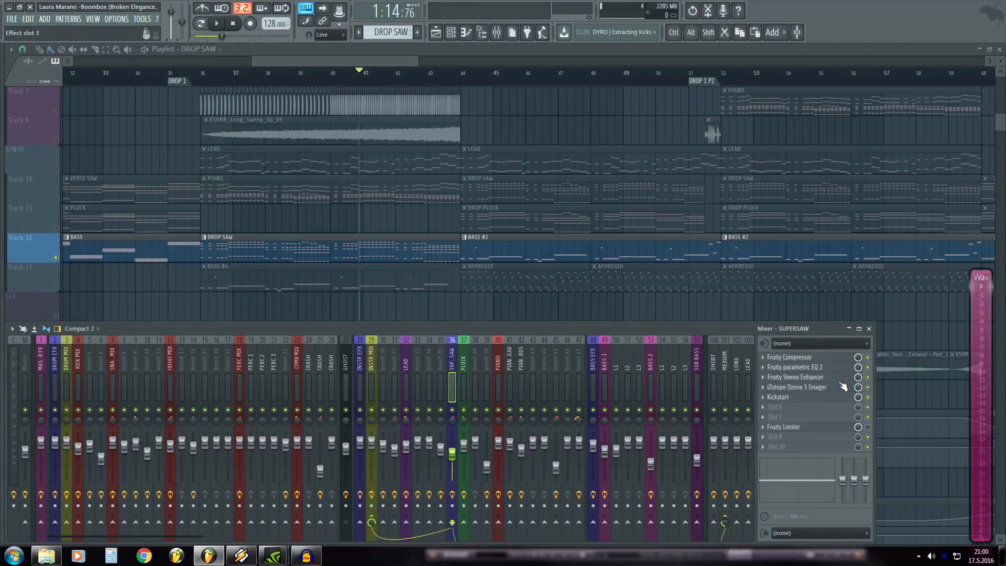
{"action": "left_click", "coordinate": [823, 389]}
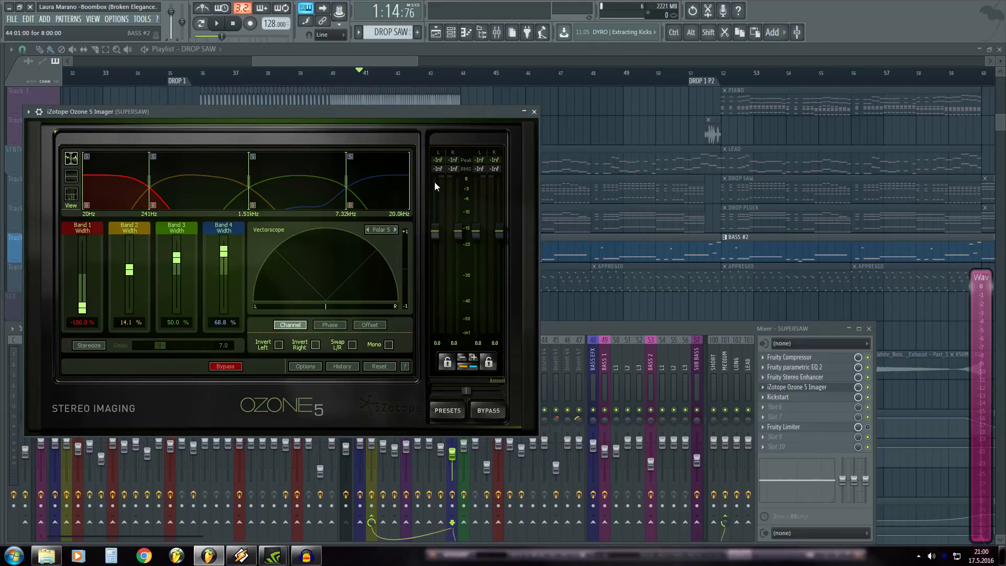
- Close the Ozone 5 Imager, enlarge the mixer, and inspect the SUPERSAW track's Kickstart curve during playback before closing it
{"action": "left_click", "coordinate": [534, 112]}
{"action": "left_click_drag", "start_coordinate": [466, 323], "coordinate": [466, 247]}
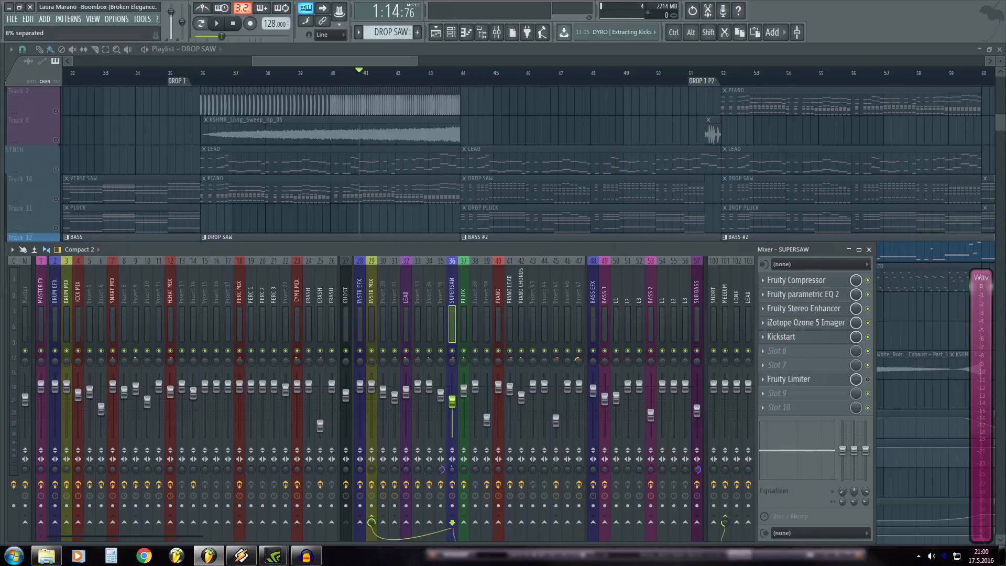
{"action": "left_click", "coordinate": [783, 335]}
{"action": "key", "text": "space"}
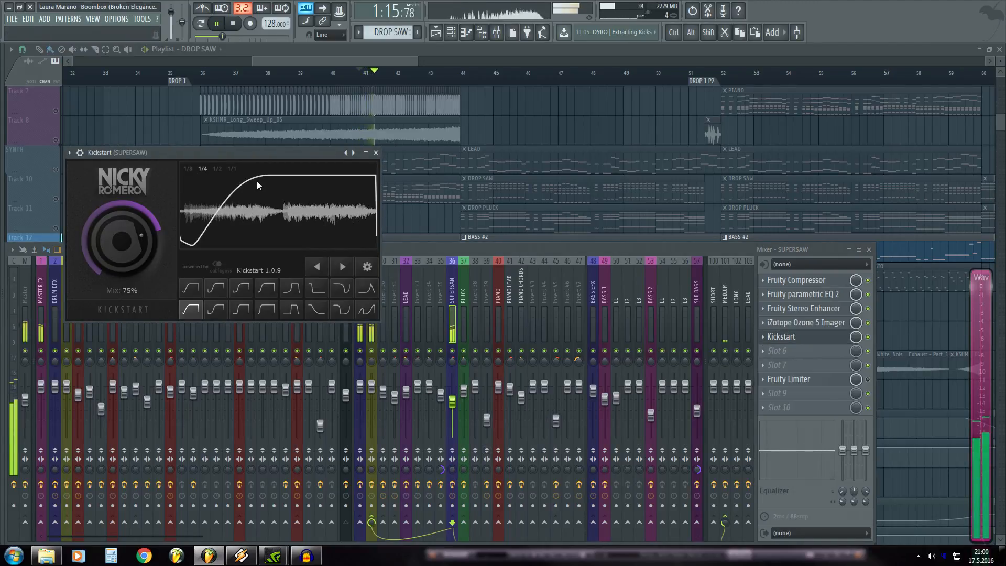
{"action": "key", "text": "space"}
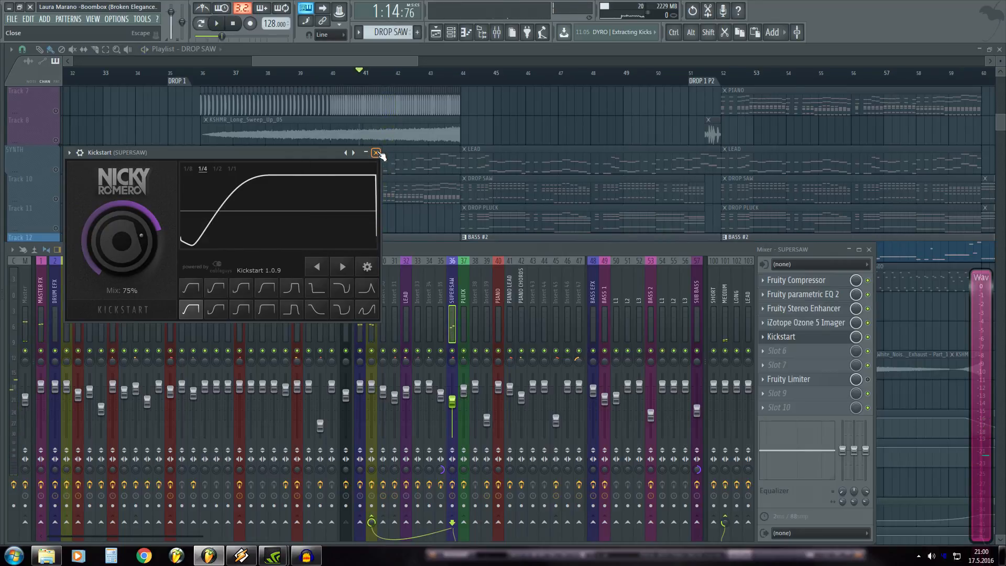
{"action": "left_click", "coordinate": [375, 152]}
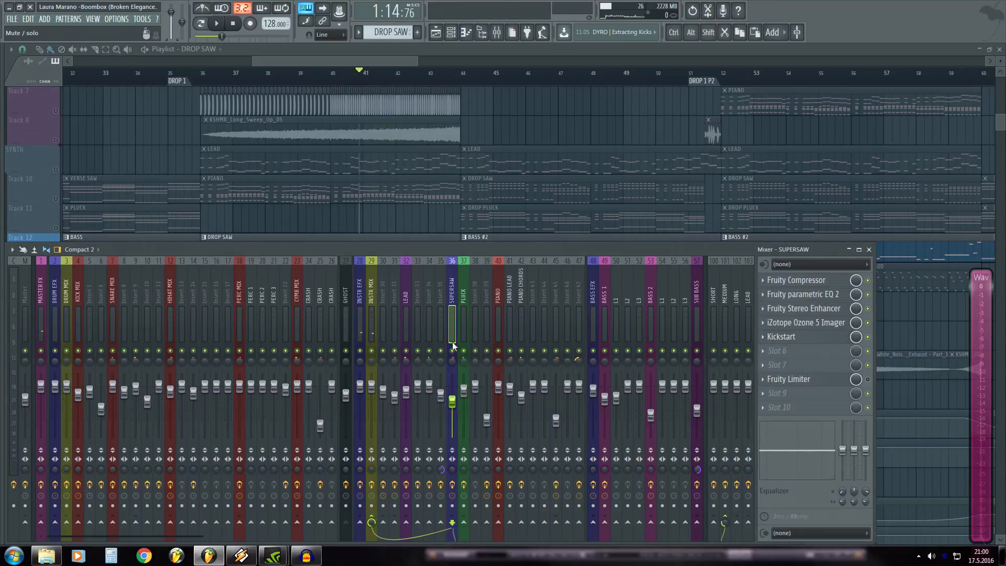
- Replay the soloed DROP SAW part in the playlist, and unsolo it to hear all tracks together
{"action": "left_click", "coordinate": [323, 61]}
{"action": "key", "text": "space"}
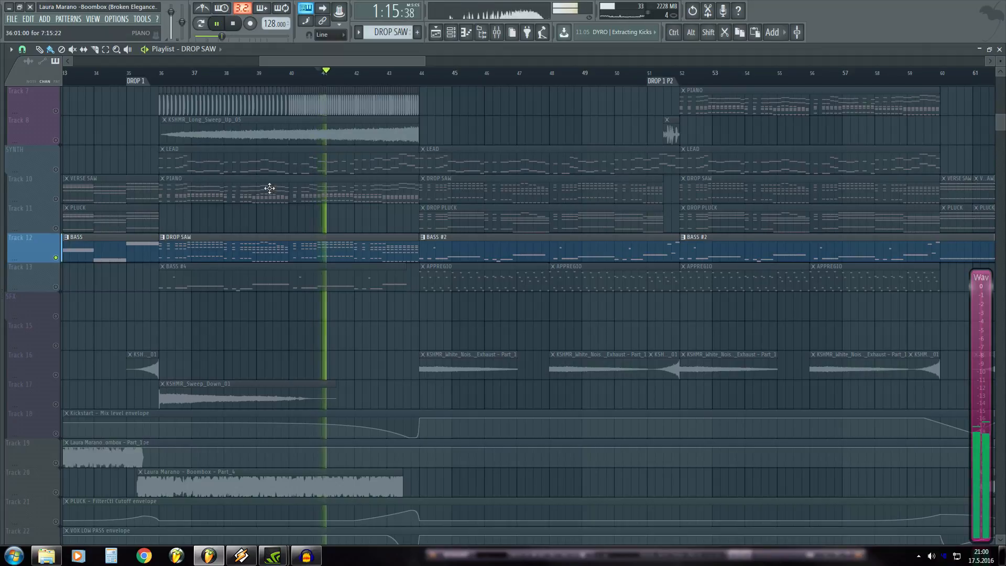
{"action": "key", "text": "space"}
{"action": "scroll", "coordinate": [313, 294], "scroll_direction": "up", "scroll_amount": 3}
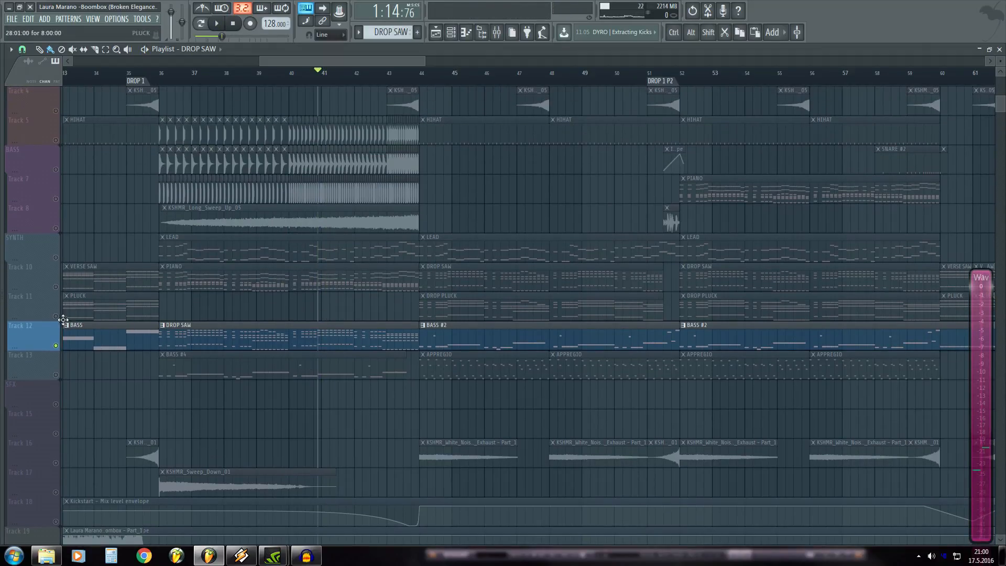
{"action": "right_click", "coordinate": [56, 317]}
{"action": "right_click", "coordinate": [56, 316]}
{"action": "key", "text": "space"}
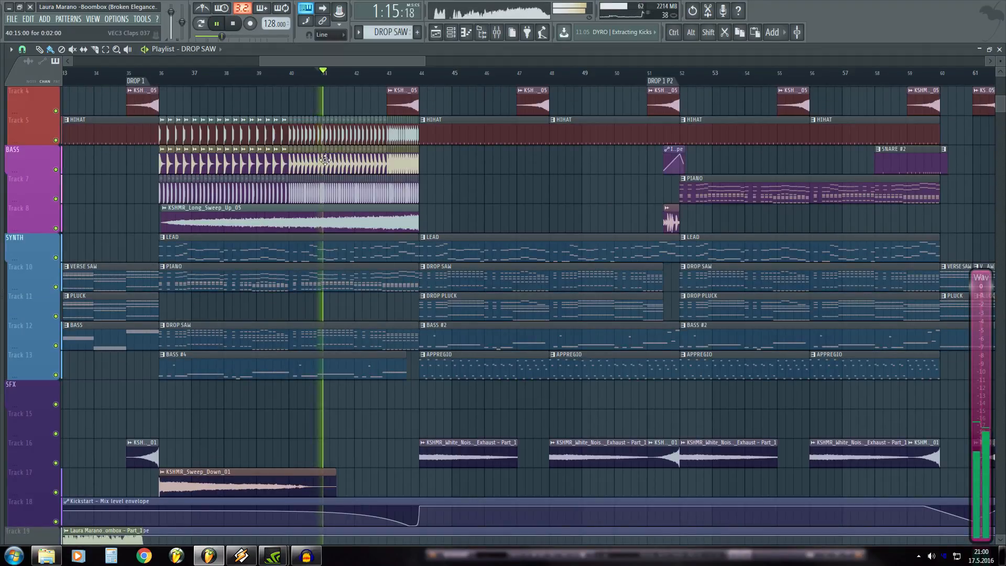
{"action": "key", "text": "space"}
- Mute Track 19 and Track 20 in the playlist and play the build-up without them, checking the mixer levels
{"action": "scroll", "coordinate": [294, 330], "scroll_direction": "down", "scroll_amount": 5}
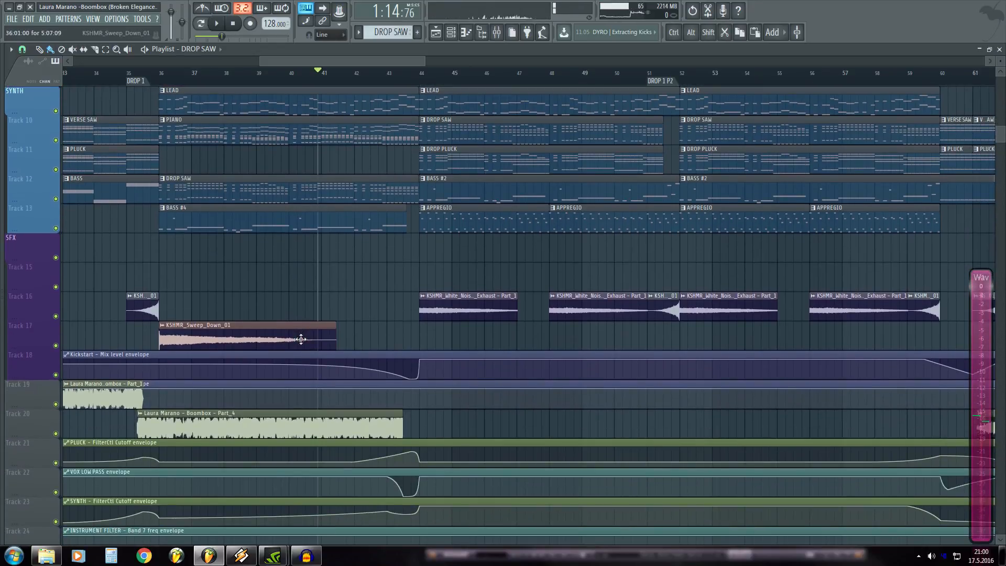
{"action": "left_click", "coordinate": [56, 433]}
{"action": "left_click", "coordinate": [56, 404]}
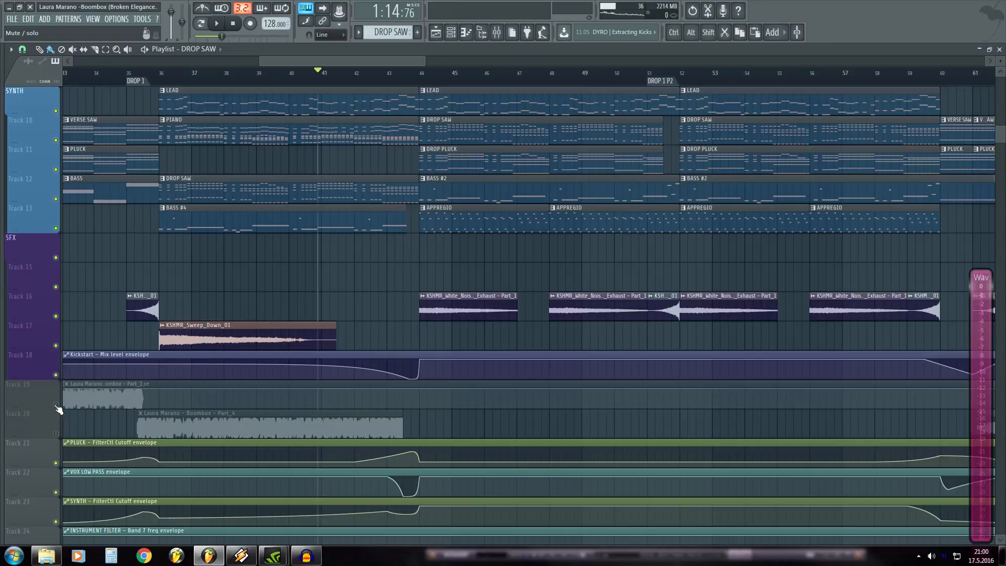
{"action": "key", "text": "space"}
{"action": "key", "text": "F9"}
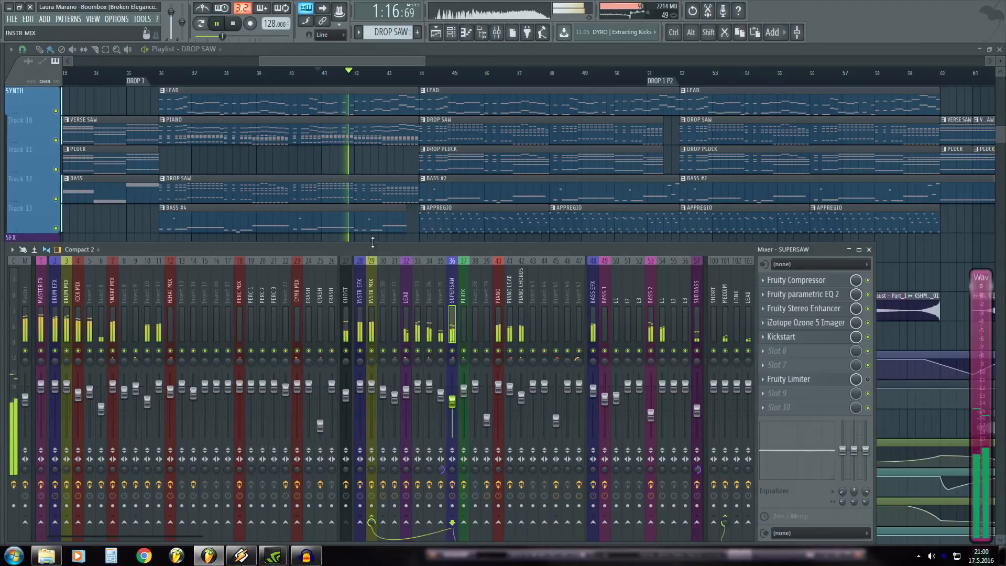
{"action": "key", "text": "F9"}
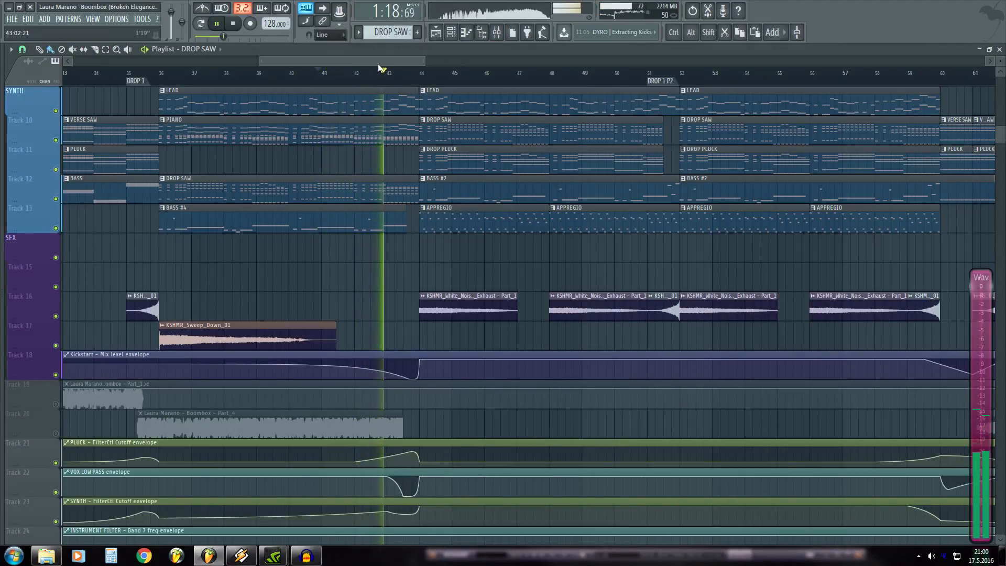
{"action": "left_click_drag", "start_coordinate": [379, 64], "coordinate": [394, 64]}
{"action": "scroll", "coordinate": [433, 318], "scroll_direction": "up", "scroll_amount": 6}
{"action": "key", "text": "space"}
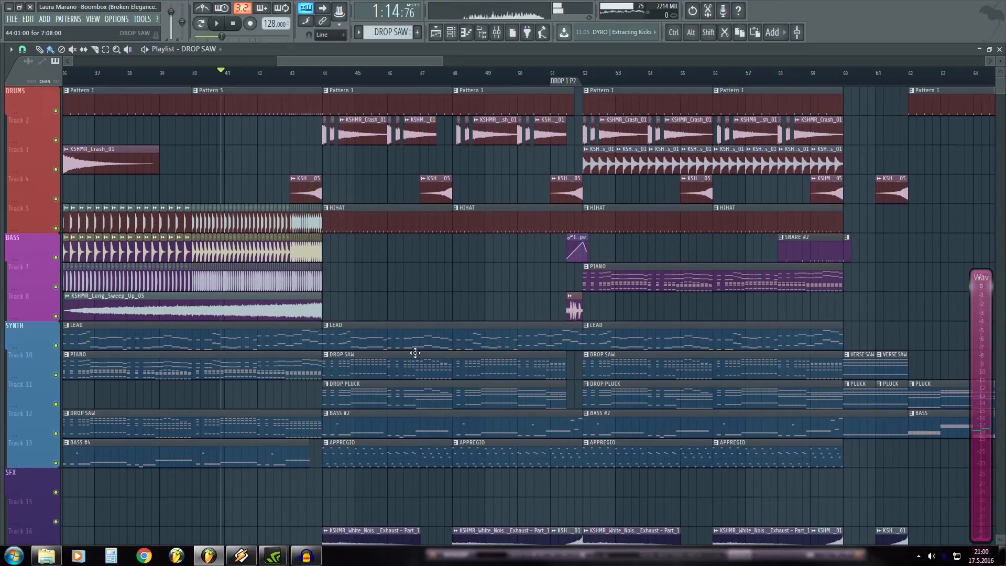
- Move the playhead to the start of bar 44, solo Track 13 and play the APPREGIO clip
{"action": "scroll", "coordinate": [406, 359], "scroll_direction": "down", "scroll_amount": 3}
{"action": "left_click", "coordinate": [328, 78]}
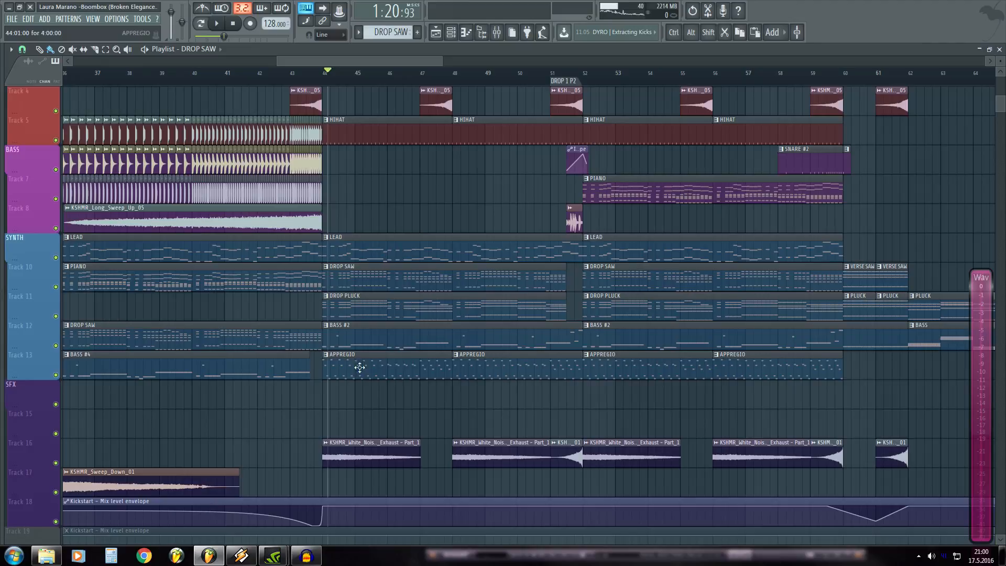
{"action": "right_click", "coordinate": [55, 375]}
{"action": "key", "text": "space"}
{"action": "key", "text": "F9"}
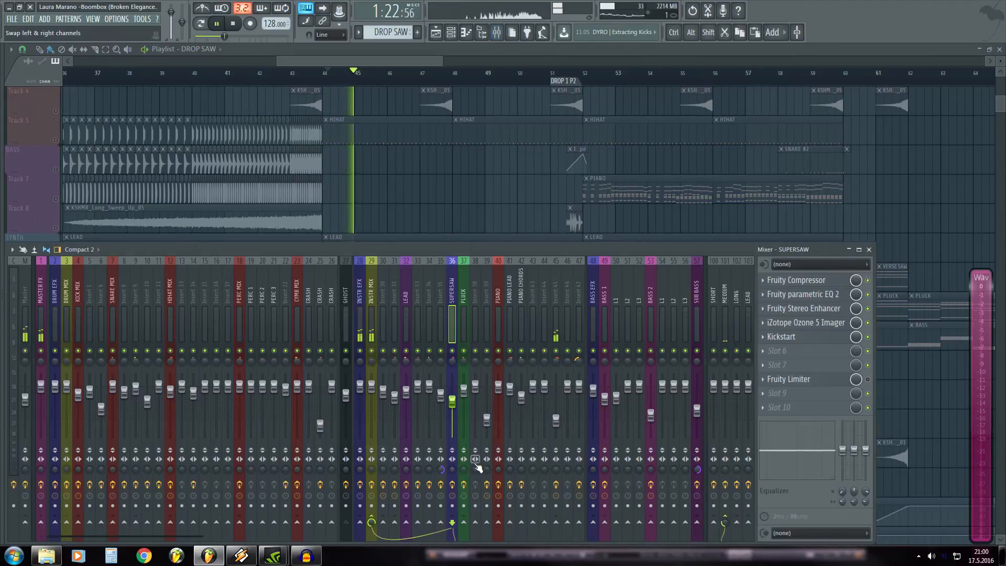
{"action": "key", "text": "F9"}
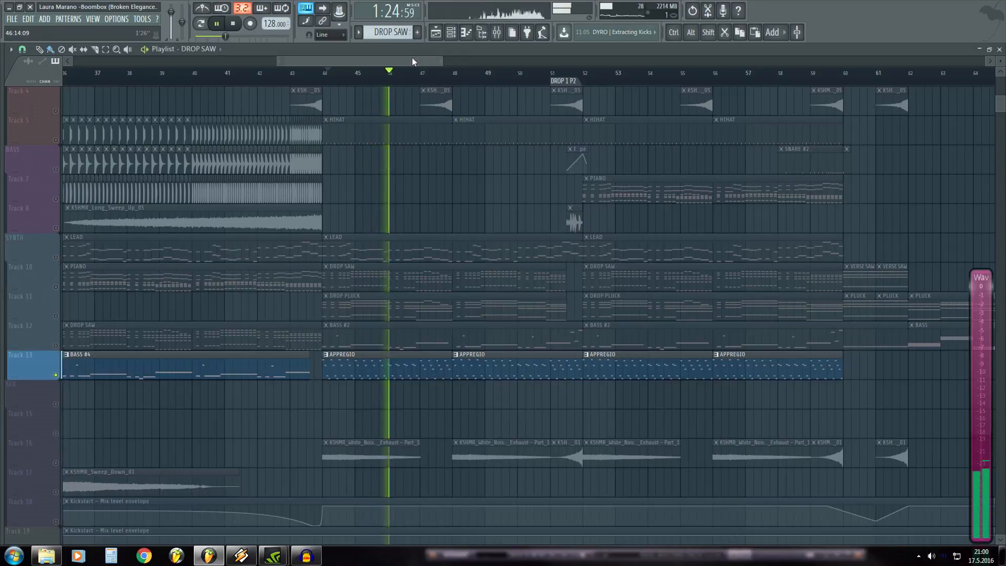
{"action": "key", "text": "F6"}
{"action": "key", "text": "space"}
{"action": "key", "text": "F6"}
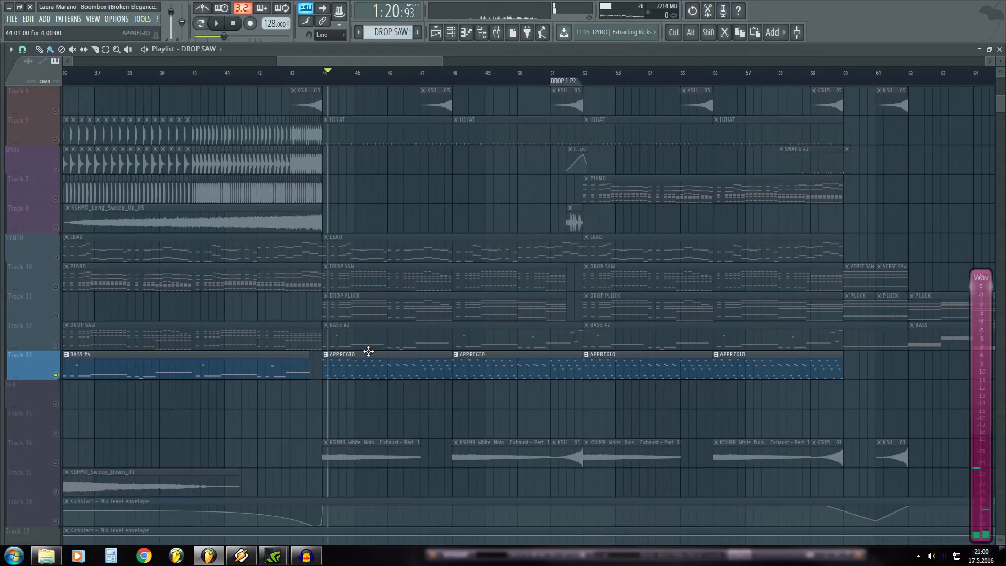
- Open the APPREGIO pattern's notes and its Sylenth1 channel, and audition the arpeggio with the synth patch in view
{"action": "double_click", "coordinate": [368, 353]}
{"action": "key", "text": "F7"}
{"action": "key", "text": "F6"}
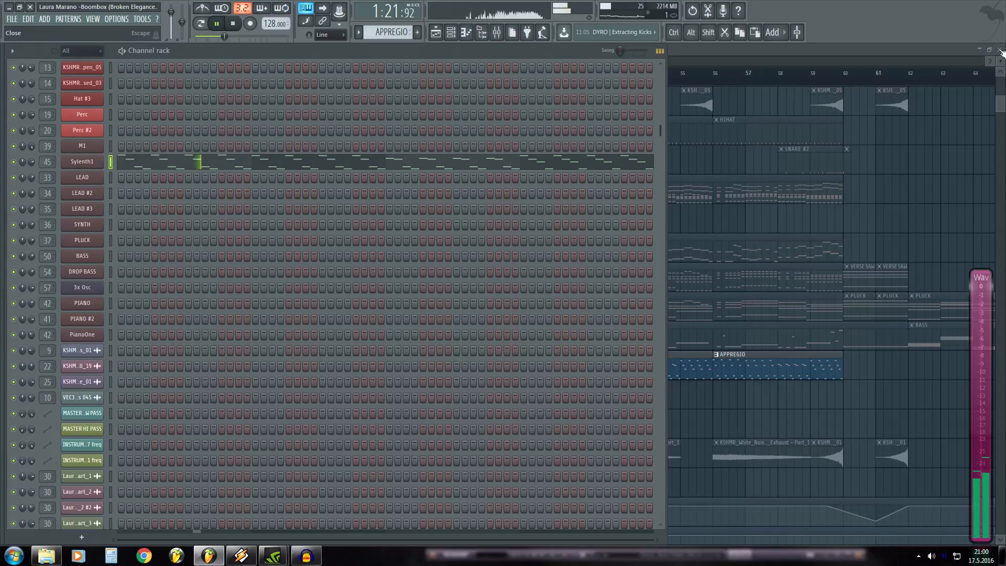
{"action": "left_click", "coordinate": [82, 161]}
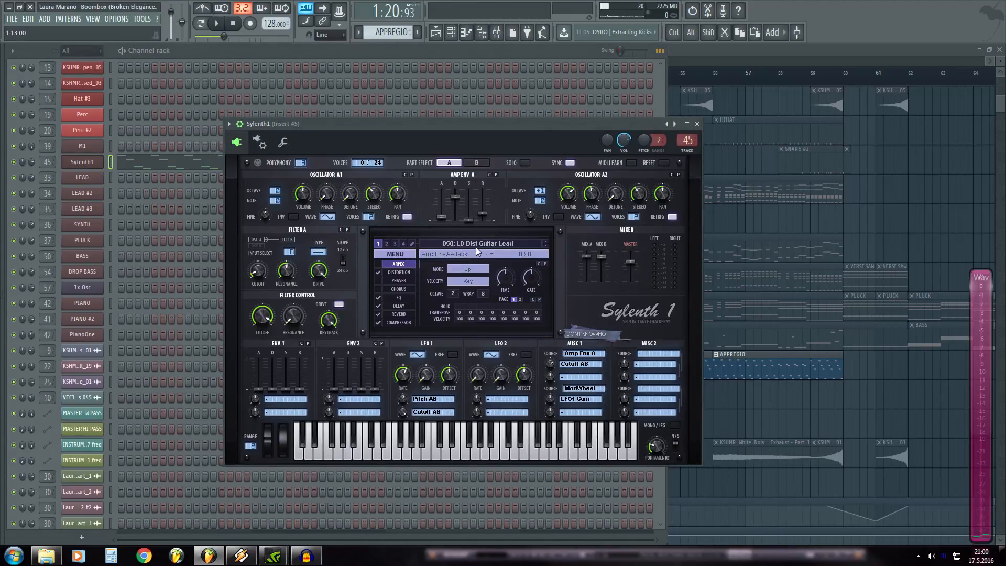
{"action": "key", "text": "space"}
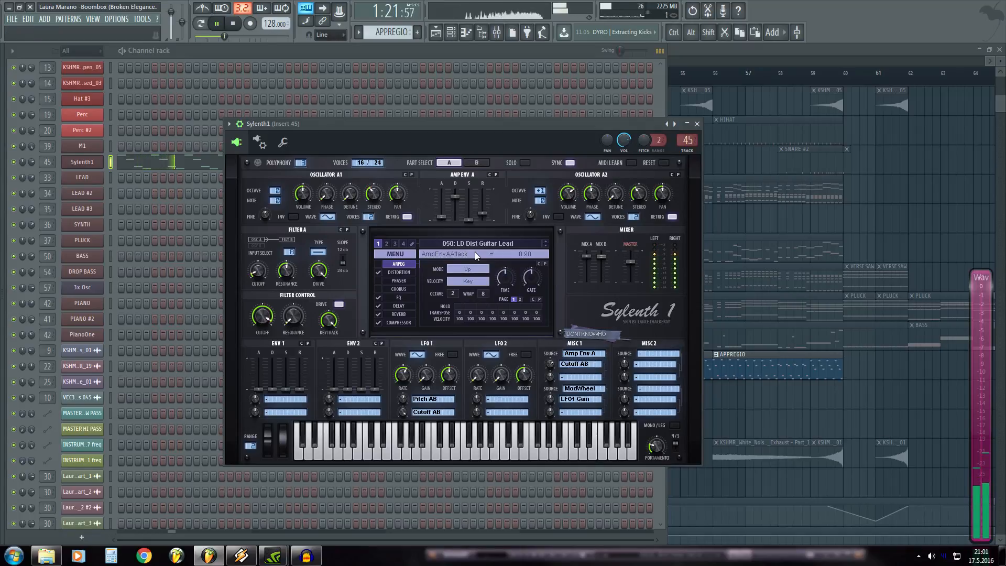
{"action": "key", "text": "space"}
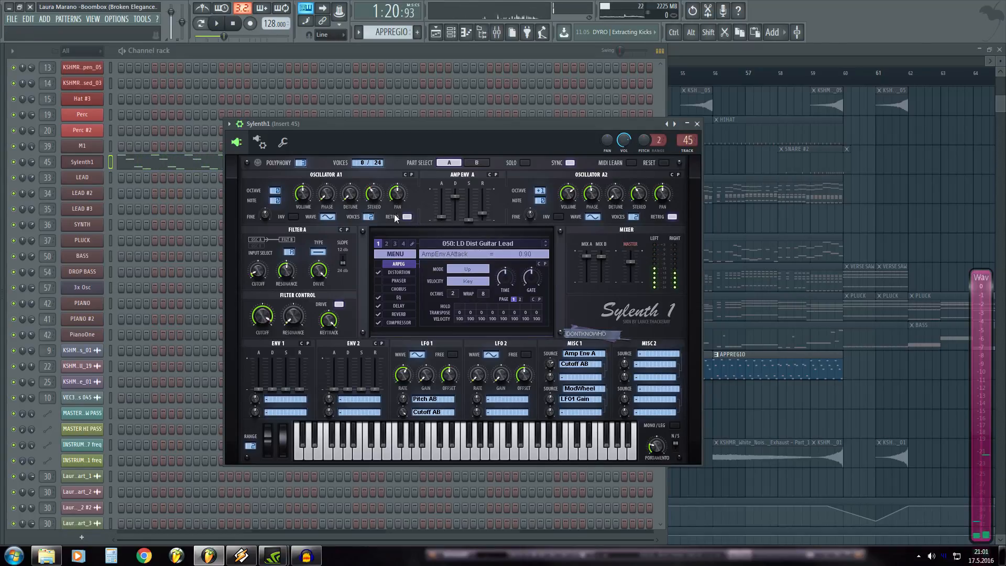
- Compare parts A and B of the arpeggio's Sylenth1 patch and close the instrument
{"action": "left_click", "coordinate": [476, 162]}
{"action": "left_click", "coordinate": [457, 162]}
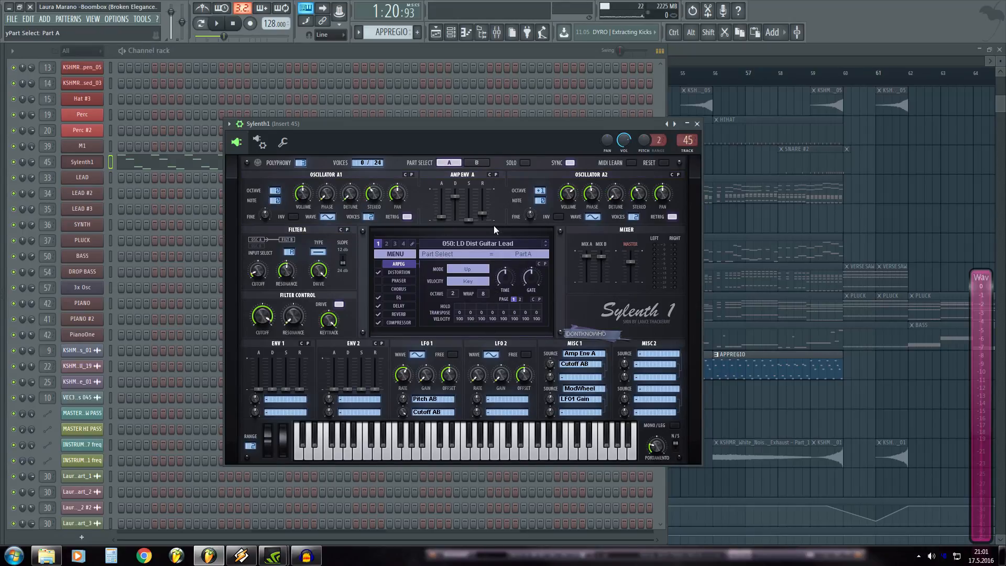
{"action": "left_click", "coordinate": [473, 163]}
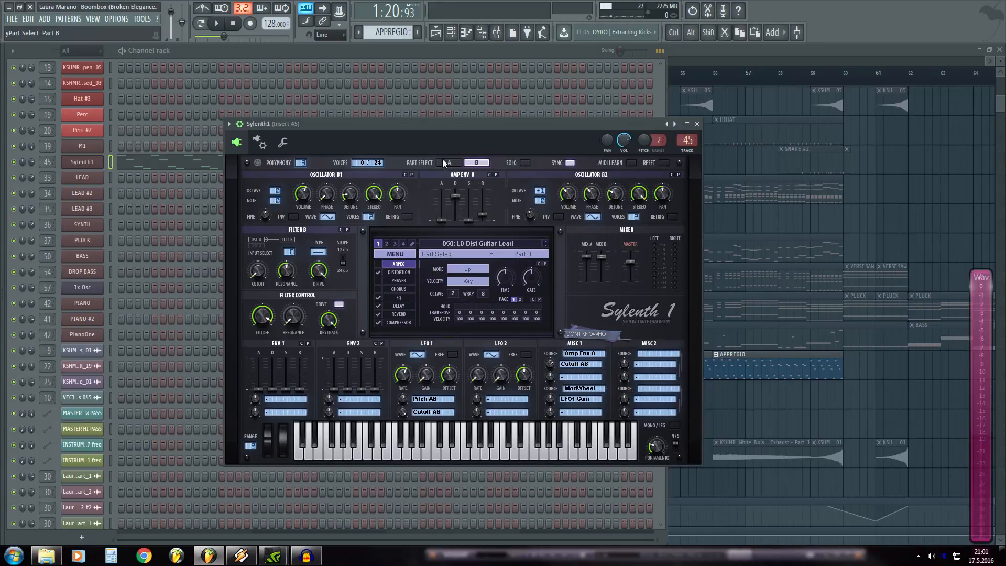
{"action": "left_click", "coordinate": [696, 123]}
- Bypass the effects on mixer Insert 45, play the dry arpeggio, and inspect Sylenth1's distortion and EQ pages before closing it
{"action": "key", "text": "F9"}
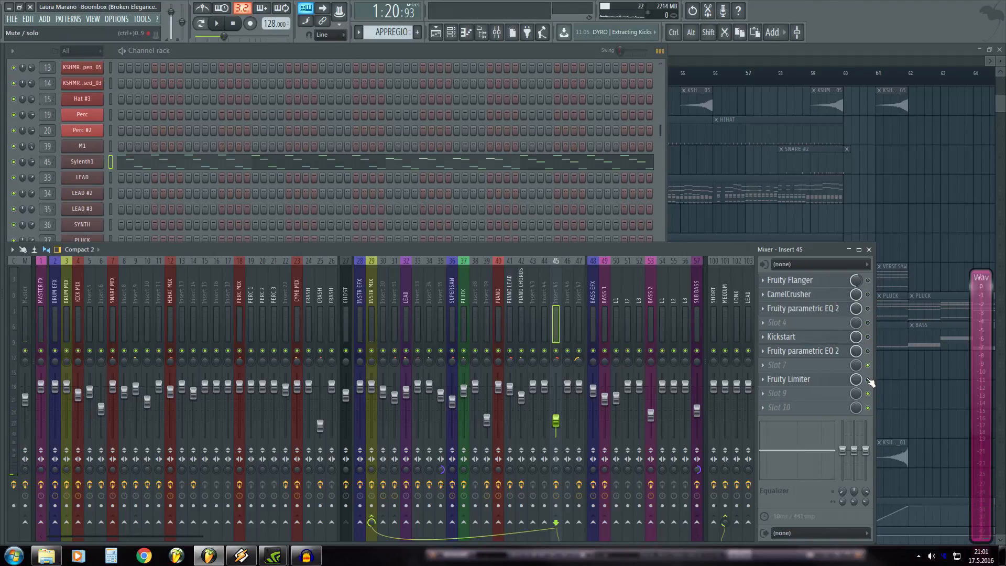
{"action": "key", "text": "space"}
{"action": "left_click", "coordinate": [80, 163]}
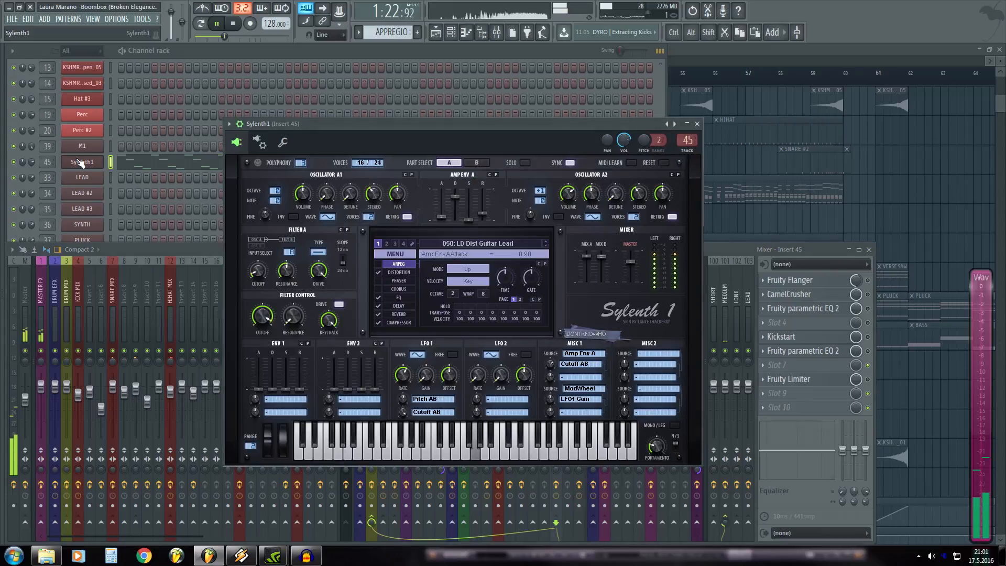
{"action": "key", "text": "space"}
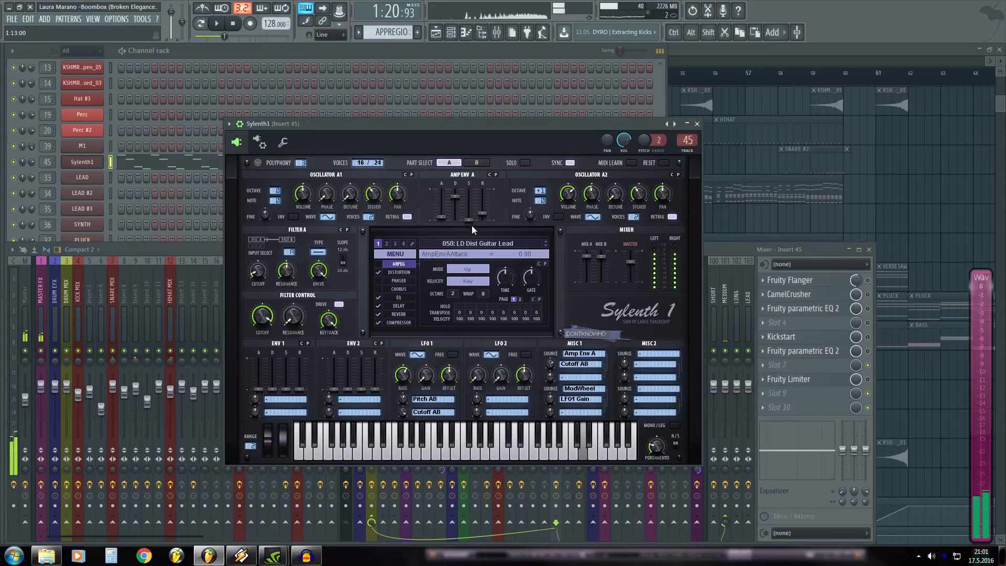
{"action": "left_click", "coordinate": [397, 270]}
{"action": "left_click", "coordinate": [396, 298]}
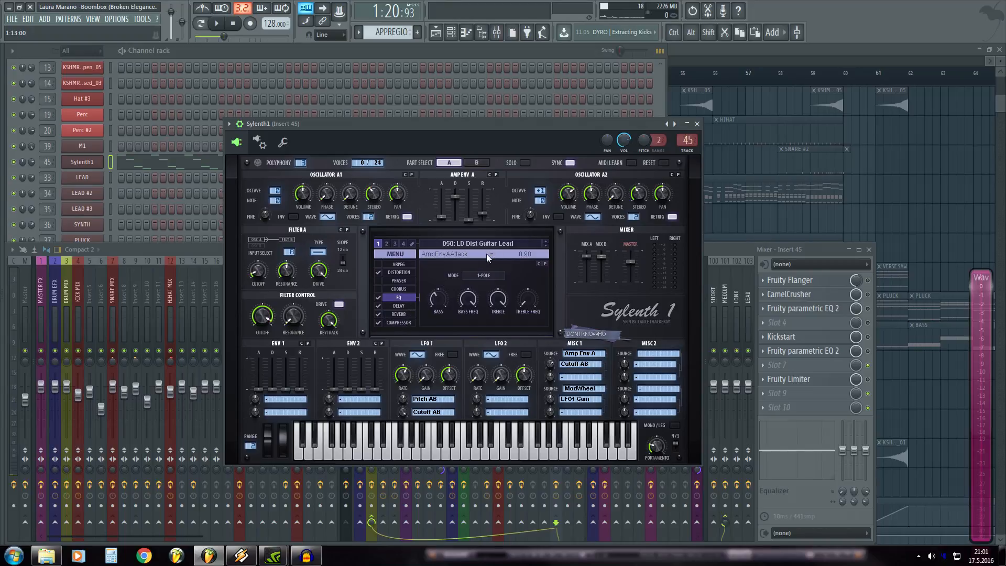
{"action": "left_click", "coordinate": [696, 124]}
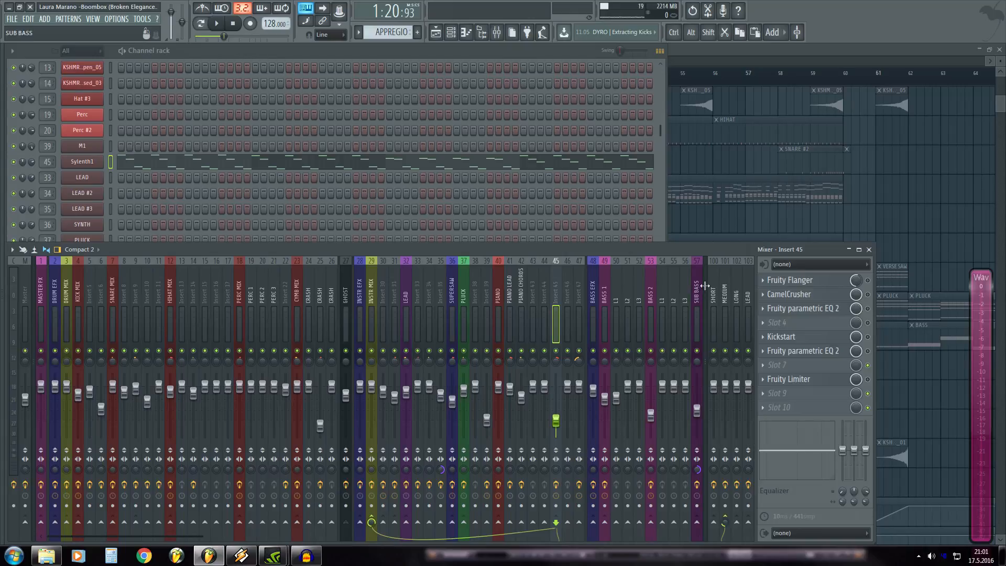
- Play the dry arpeggio, inspect Insert 45's Fruity Flanger, and replay the part with the flanger enabled
{"action": "key", "text": "space"}
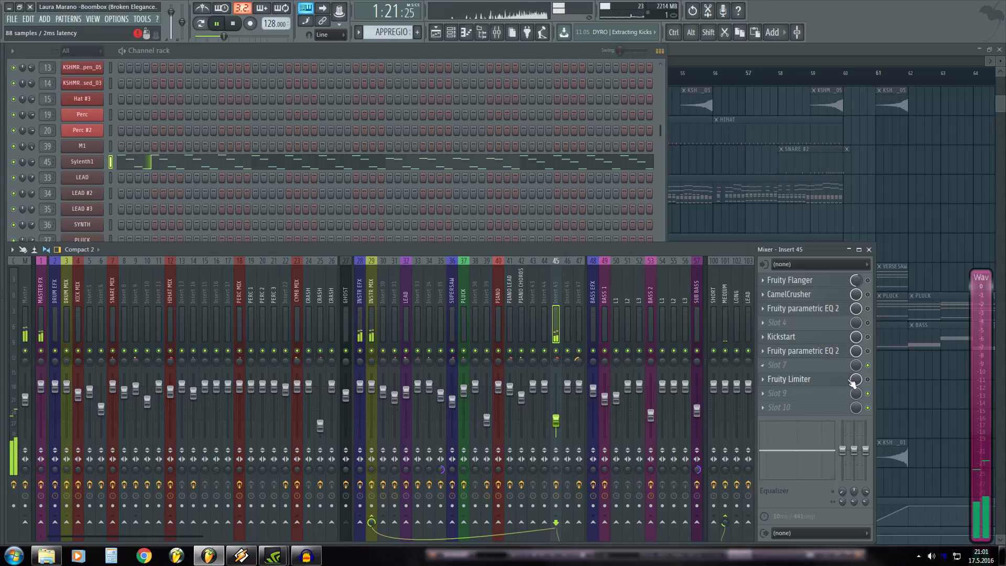
{"action": "key", "text": "space"}
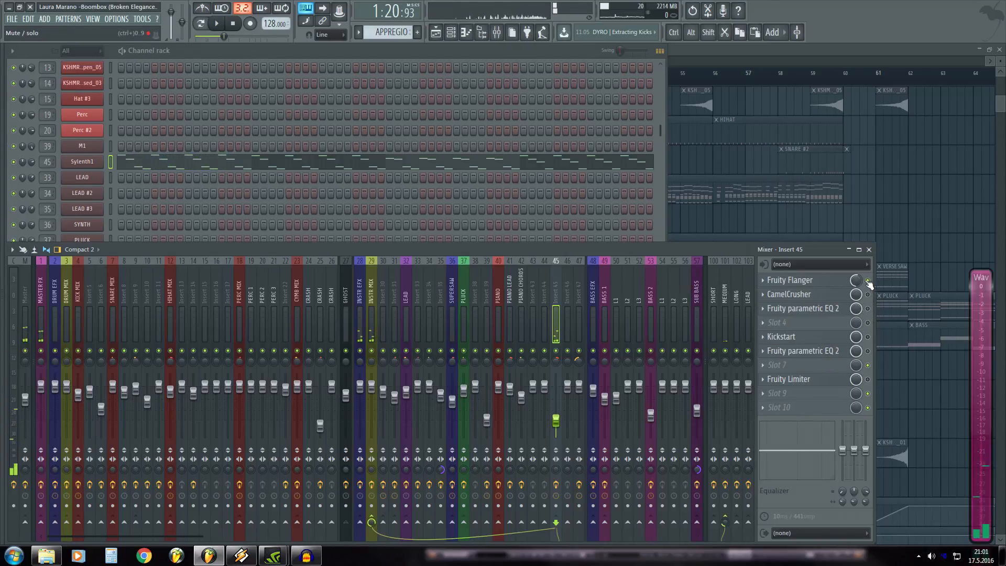
{"action": "left_click", "coordinate": [799, 283]}
{"action": "left_click", "coordinate": [802, 283]}
{"action": "key", "text": "space"}
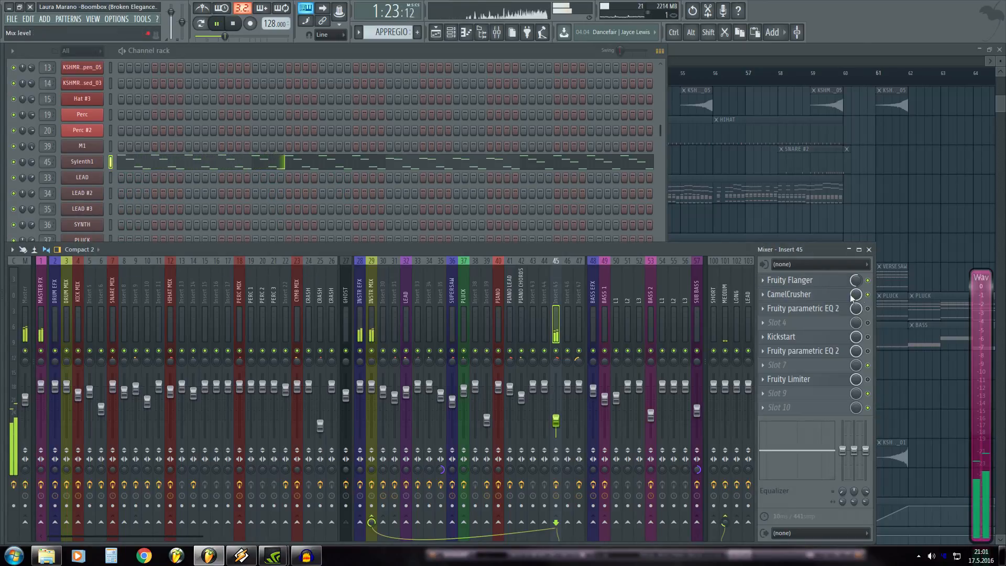
- Inspect Insert 45's CamelCrusher and first Fruity parametric EQ 2 while the arpeggio plays, closing each
{"action": "left_click", "coordinate": [796, 293]}
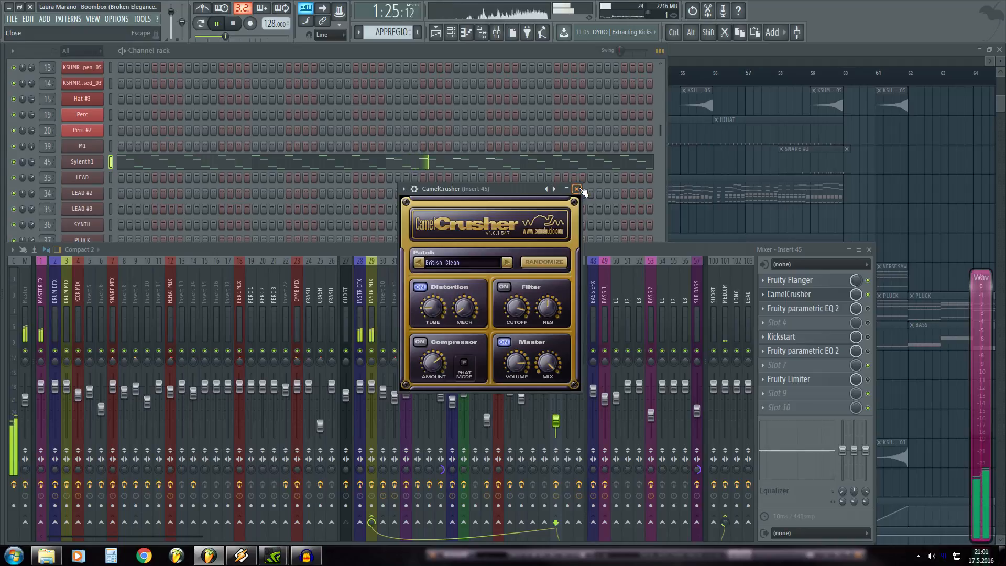
{"action": "left_click", "coordinate": [576, 189]}
{"action": "left_click", "coordinate": [803, 308]}
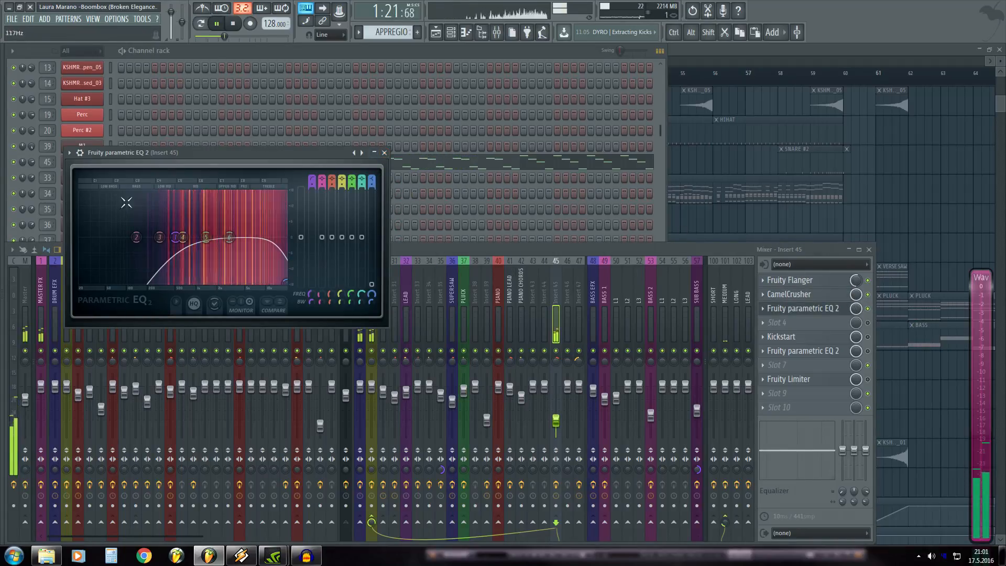
{"action": "left_click", "coordinate": [384, 153]}
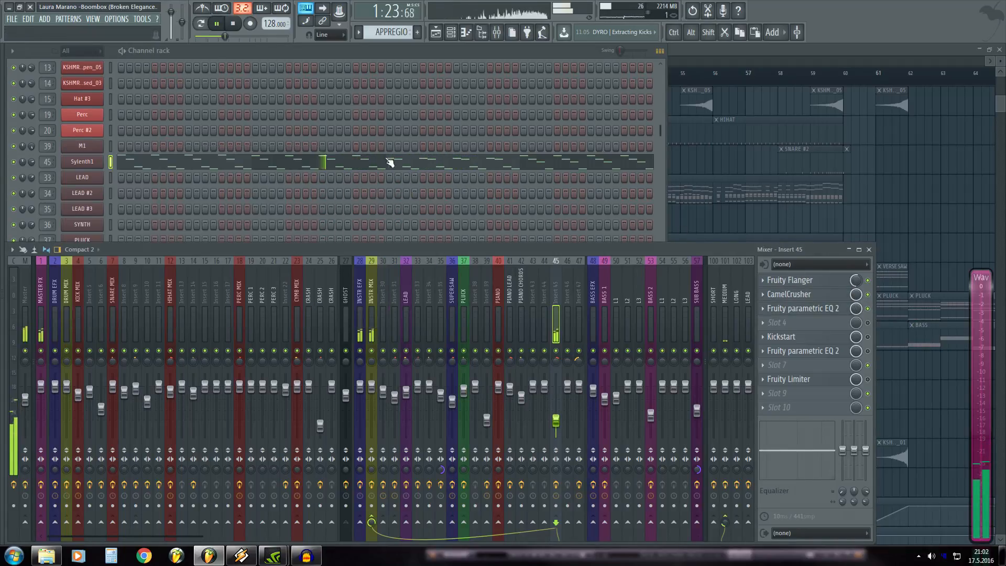
- Restart playback, inspect the Kickstart sidechain curve on Insert 45, close it and stop playback
{"action": "key", "text": "space"}
{"action": "key", "text": "space"}
{"action": "left_click", "coordinate": [809, 337]}
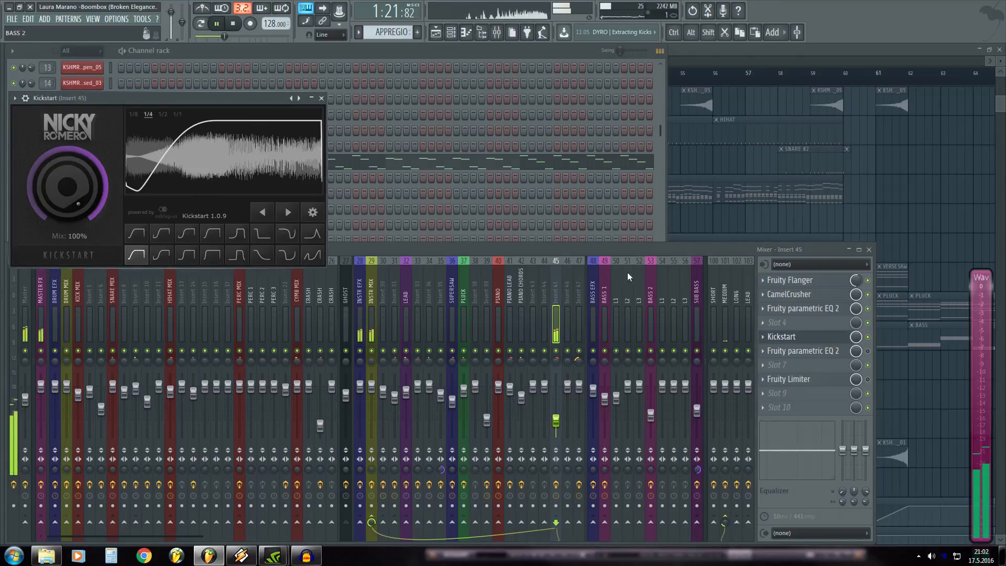
{"action": "left_click", "coordinate": [321, 99]}
{"action": "key", "text": "space"}
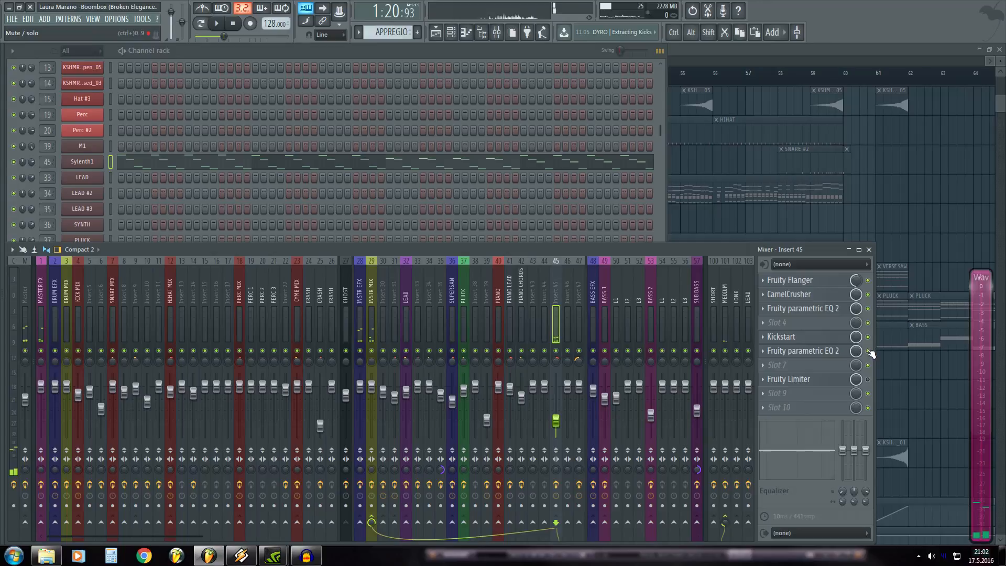
- Inspect the second Fruity parametric EQ 2 on mixer Insert 45 while briefly playing the arpeggio, and close it
{"action": "left_click", "coordinate": [803, 361]}
{"action": "left_click", "coordinate": [593, 247]}
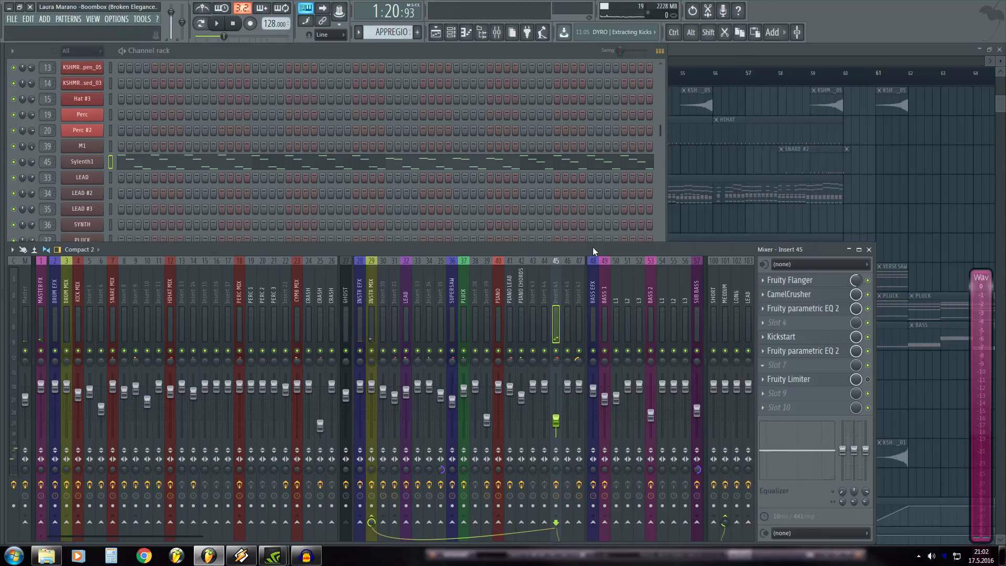
{"action": "left_click", "coordinate": [785, 350]}
{"action": "key", "text": "space"}
{"action": "key", "text": "space"}
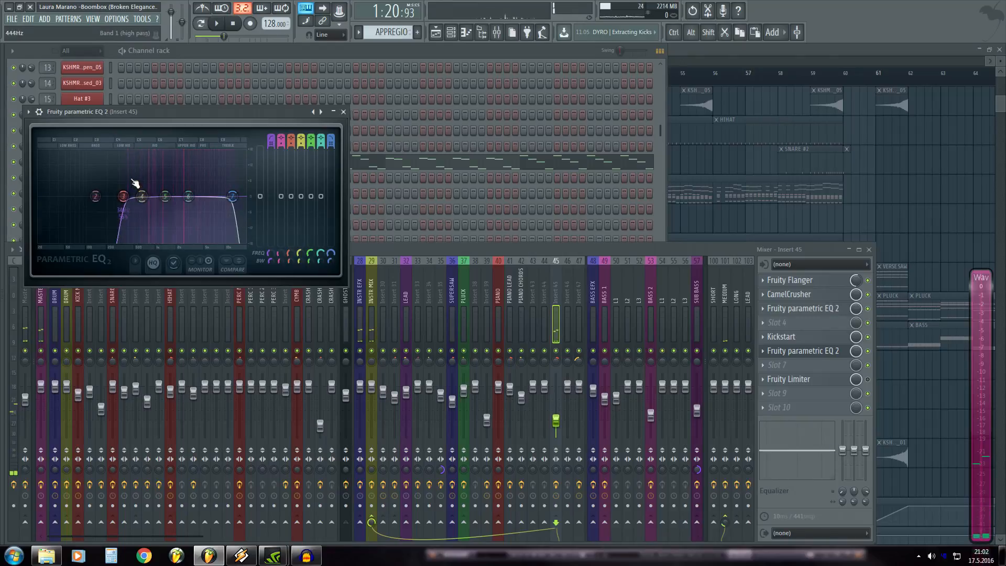
{"action": "left_click", "coordinate": [334, 111]}
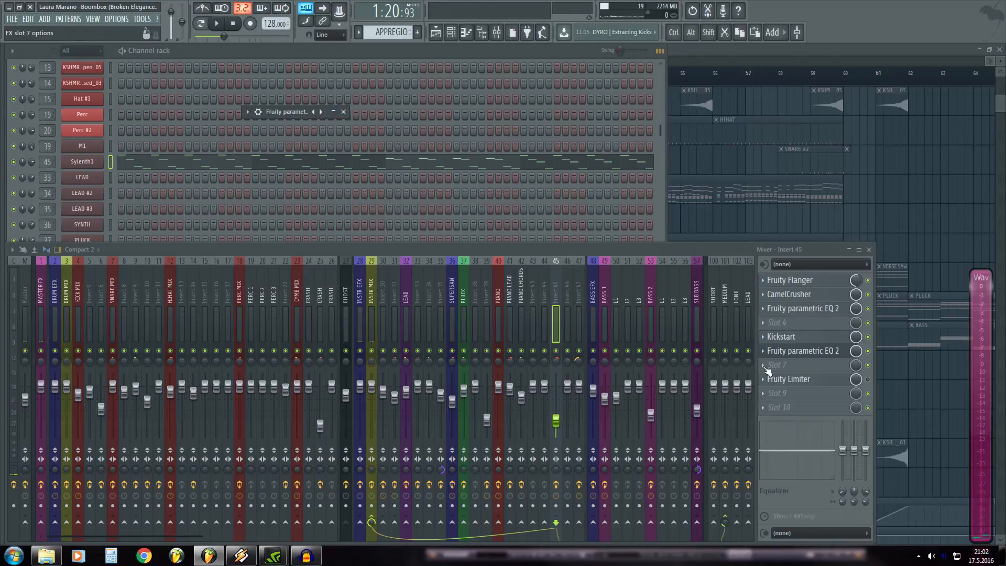
{"action": "left_click", "coordinate": [335, 111]}
{"action": "left_click", "coordinate": [344, 112]}
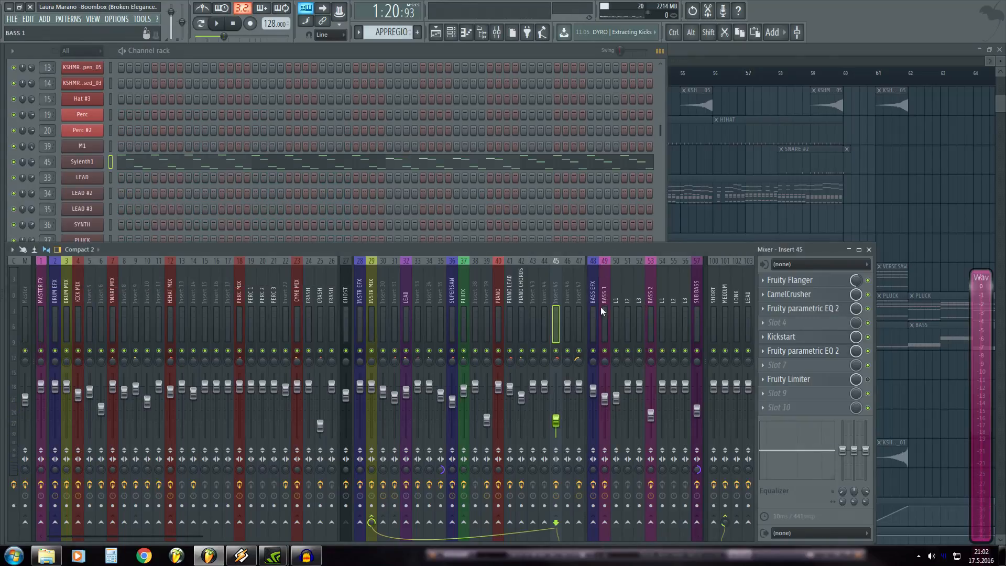
- Play the arpeggio, inspect and close Insert 45's Fruity Limiter, stop playback and return to the full playlist
{"action": "key", "text": "space"}
{"action": "left_click", "coordinate": [802, 380]}
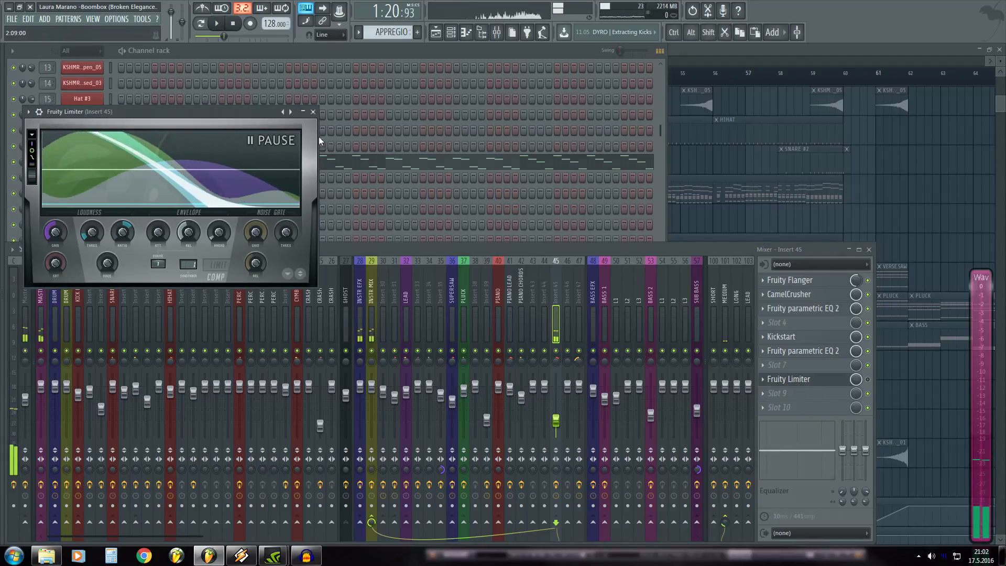
{"action": "left_click", "coordinate": [317, 129]}
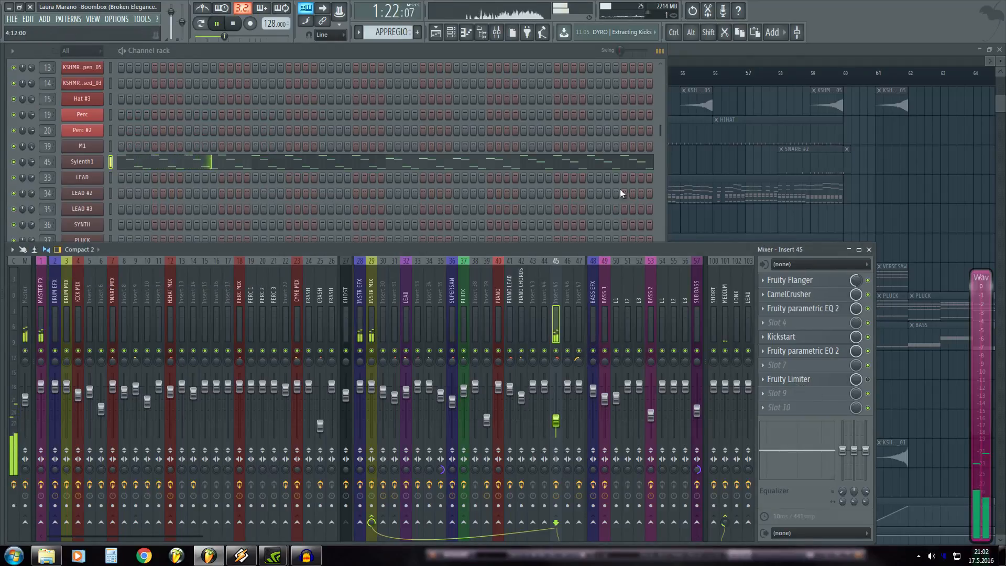
{"action": "key", "text": "space"}
{"action": "double_click", "coordinate": [699, 48]}
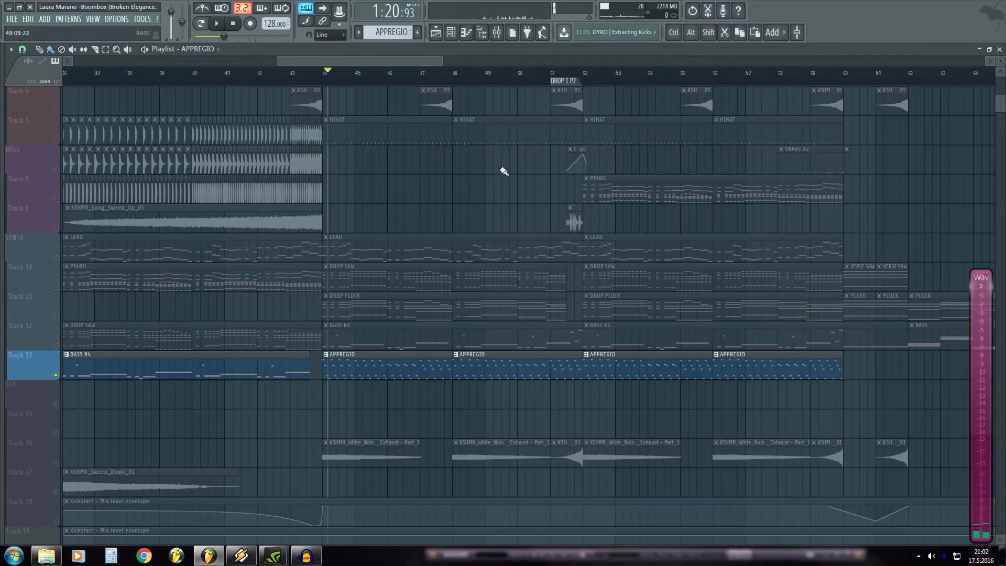
- Show the mixer, check the SUPERSAW track, and inspect the Fruity Reeverb 2 on the MEDIUM send before closing it
{"action": "key", "text": "F9"}
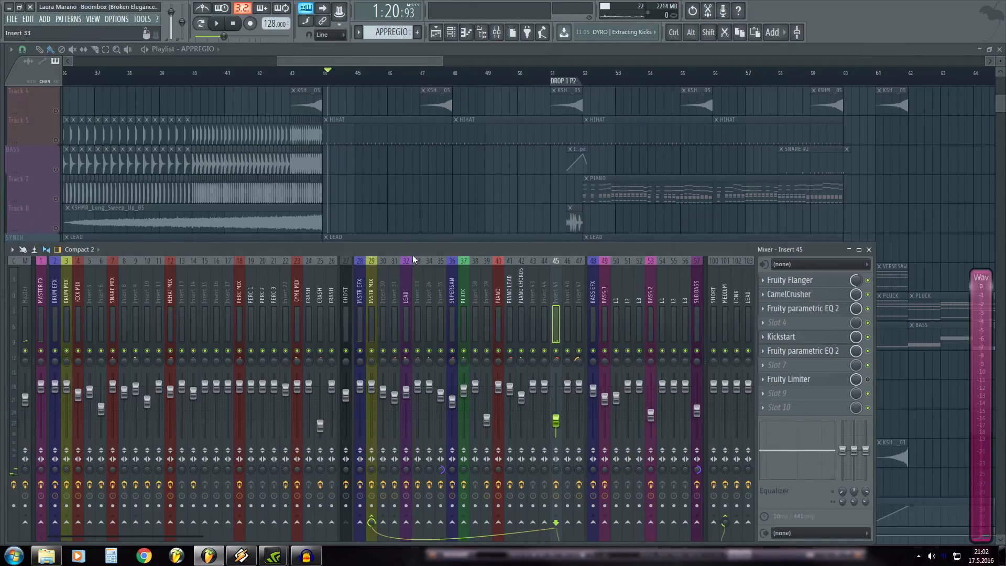
{"action": "left_click", "coordinate": [450, 315]}
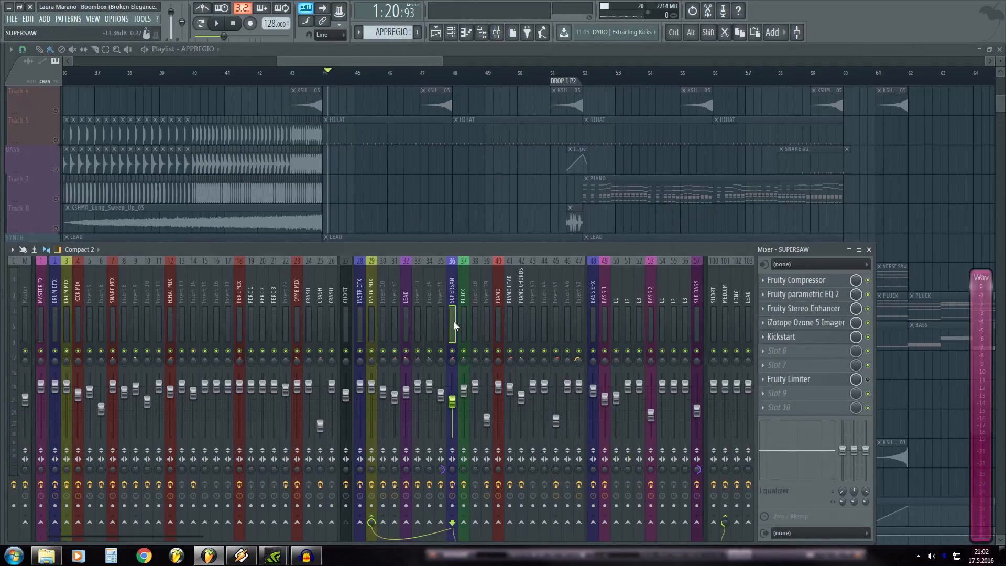
{"action": "left_click", "coordinate": [725, 321]}
{"action": "left_click", "coordinate": [804, 295]}
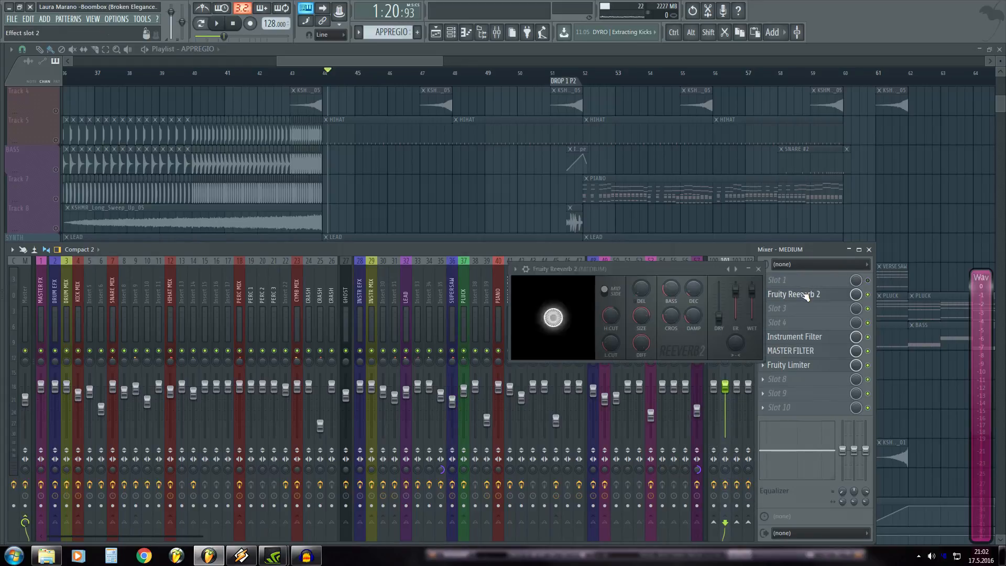
{"action": "left_click", "coordinate": [758, 269]}
- Play the arpeggio while checking the PLUCK, Insert 45 and MEDIUM mixer tracks, and stop playback
{"action": "left_click", "coordinate": [465, 297]}
{"action": "key", "text": "space"}
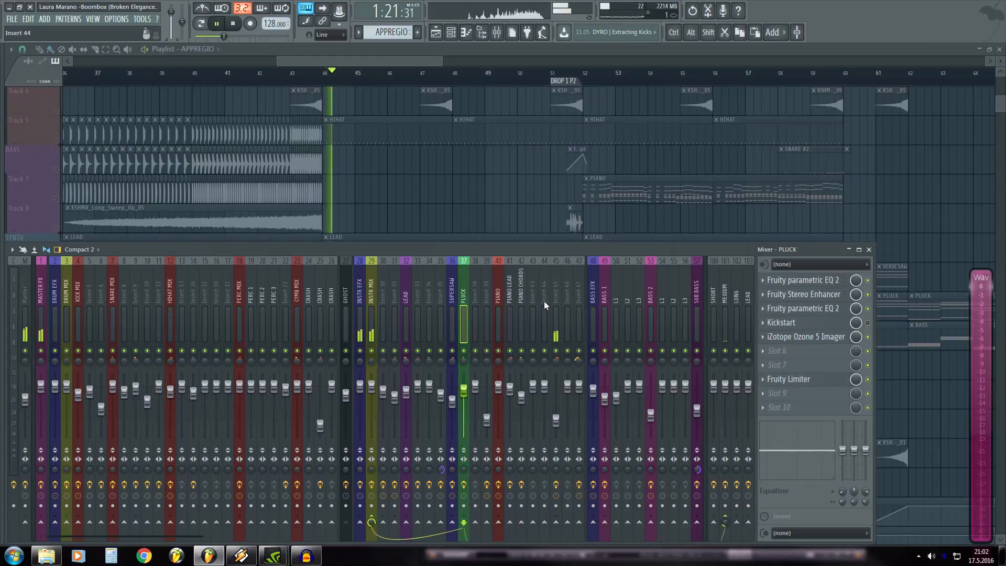
{"action": "left_click", "coordinate": [556, 366]}
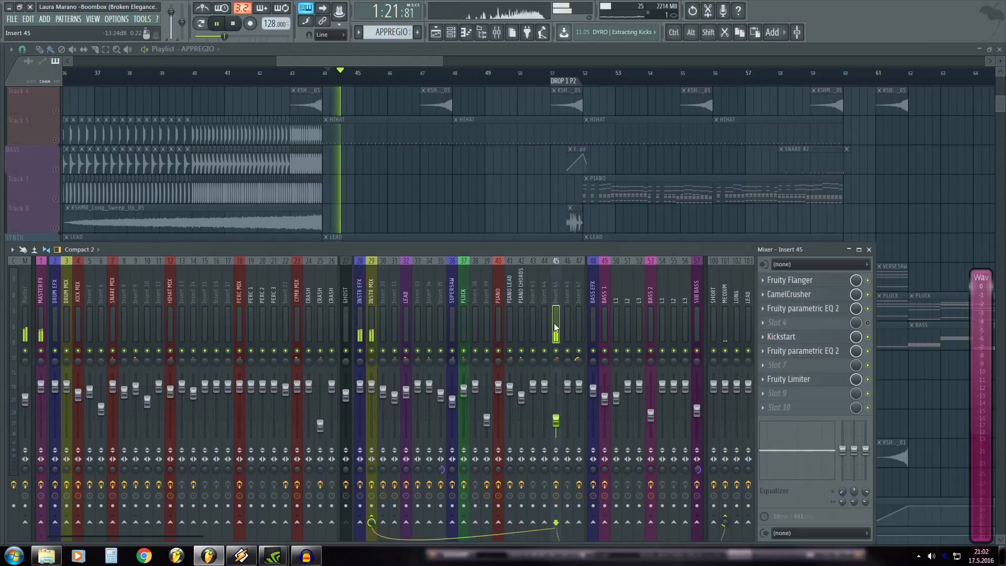
{"action": "left_click", "coordinate": [724, 312]}
{"action": "key", "text": "space"}
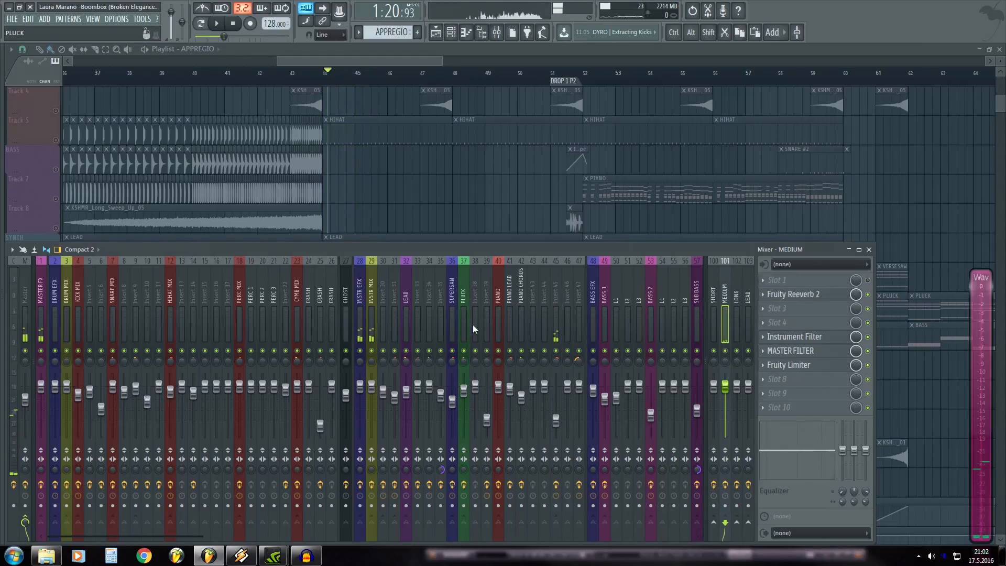
- Compare the effect chains of the SUPERSAW, PLUCK, LEAD, Insert 46 and Insert 47 mixer tracks, and close the mixer
{"action": "left_click", "coordinate": [453, 300]}
{"action": "left_click", "coordinate": [462, 300]}
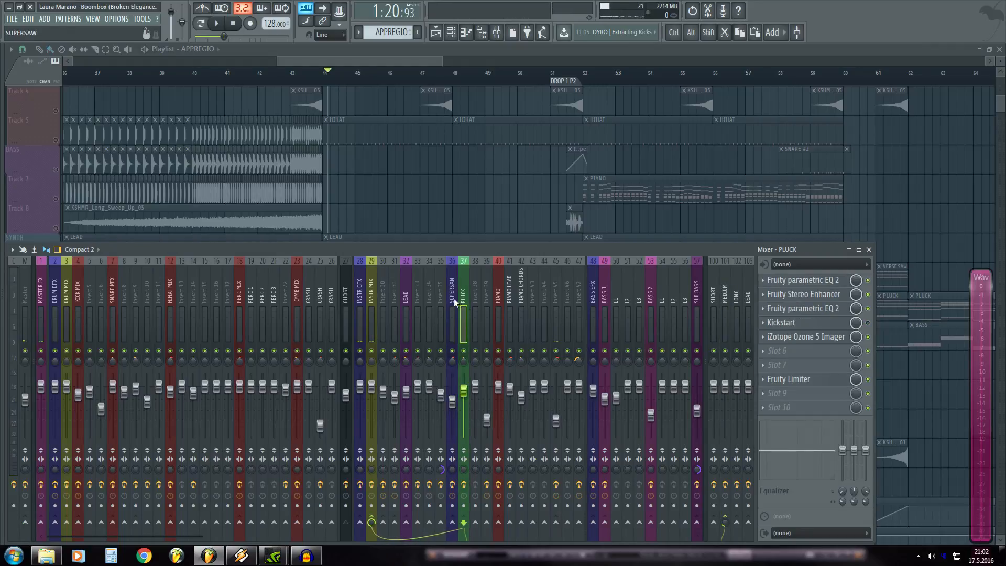
{"action": "left_click", "coordinate": [406, 298]}
{"action": "left_click", "coordinate": [476, 299]}
{"action": "left_click", "coordinate": [454, 295]}
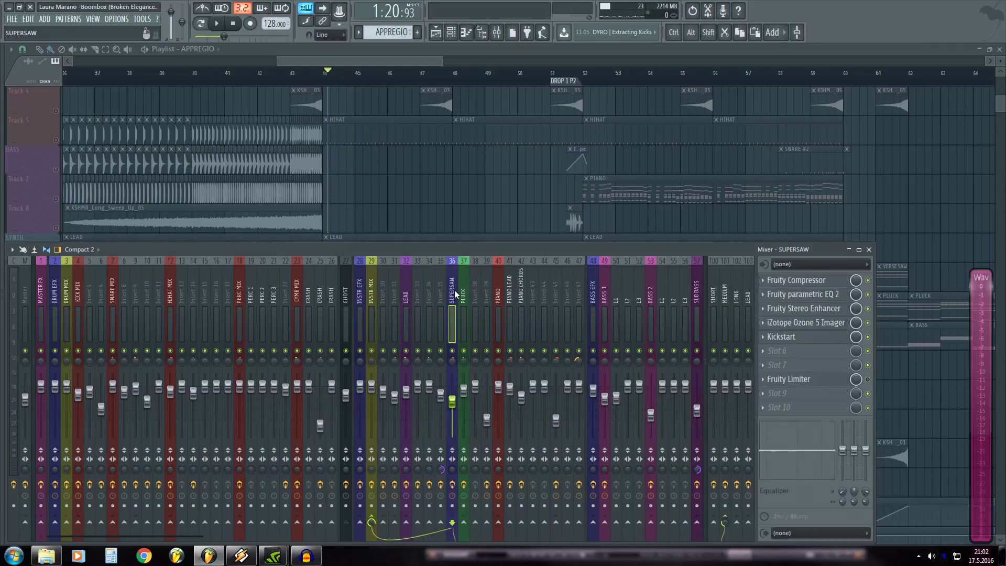
{"action": "left_click", "coordinate": [462, 295]}
{"action": "left_click", "coordinate": [575, 292]}
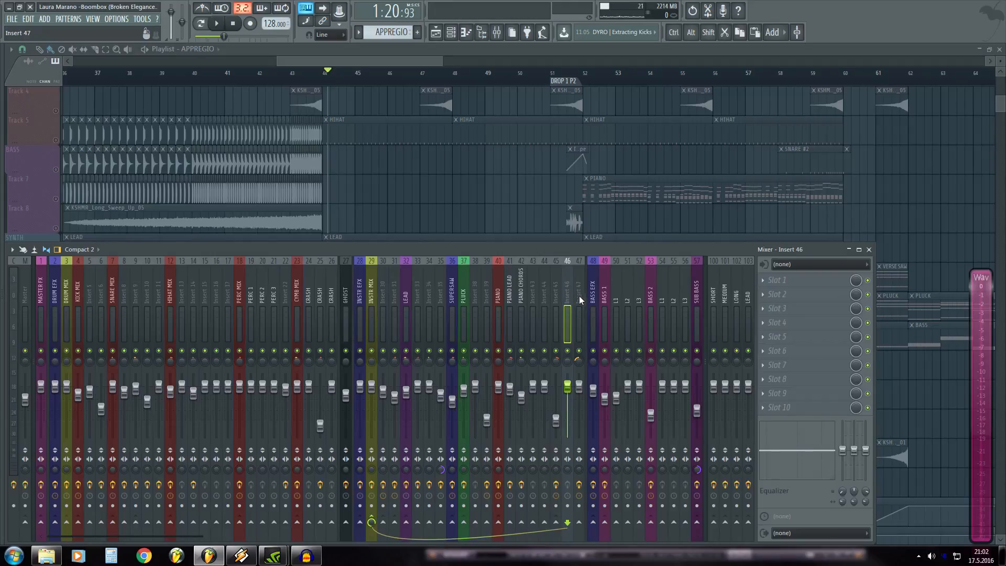
{"action": "left_click", "coordinate": [586, 294]}
{"action": "left_click", "coordinate": [577, 283]}
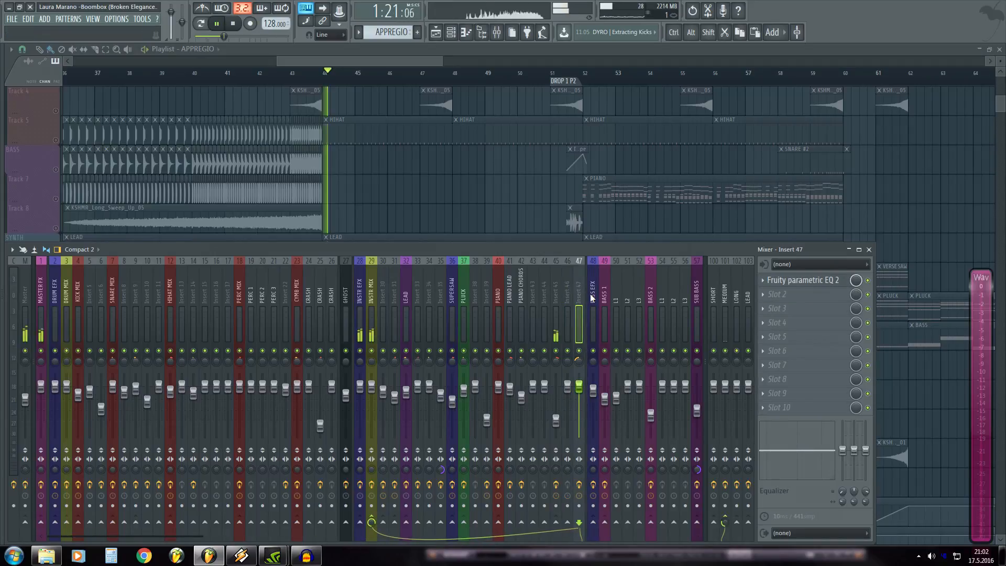
{"action": "left_click", "coordinate": [595, 294]}
{"action": "key", "text": "F9"}
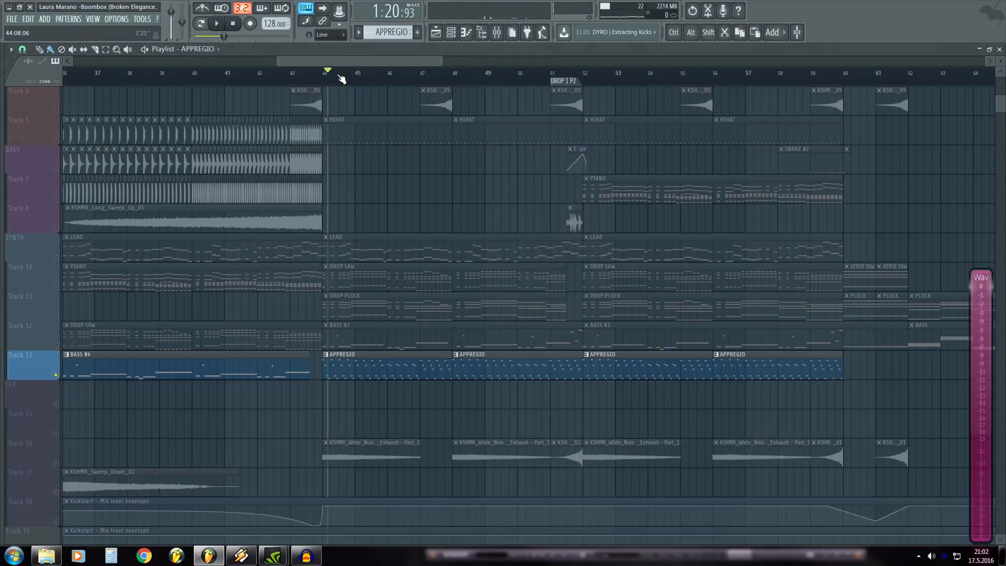
- Solo playlist Track 16 and audition its KSHMR white noise clips from bar 44
{"action": "scroll", "coordinate": [340, 79], "scroll_direction": "down", "scroll_amount": 4, "text": "ctrl"}
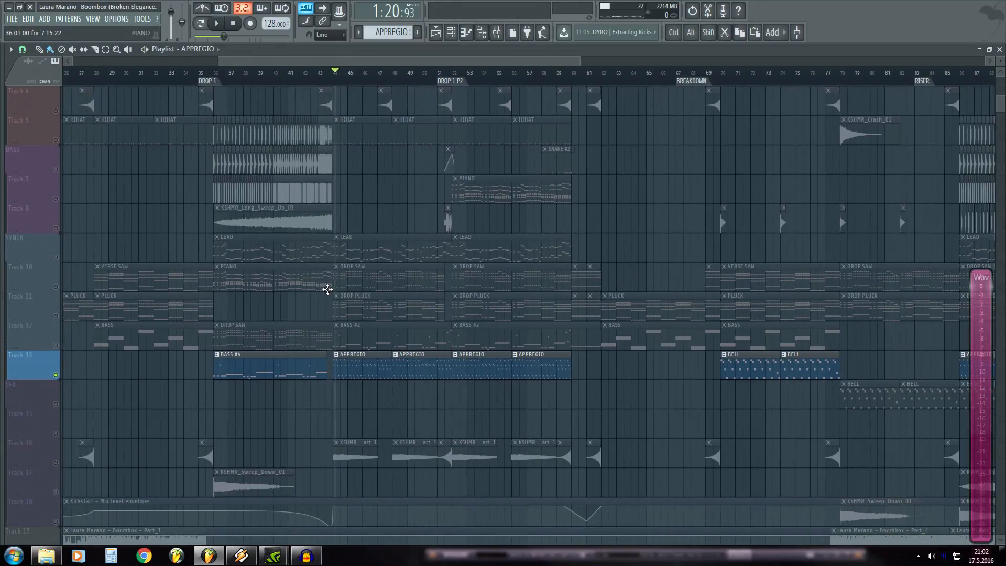
{"action": "scroll", "coordinate": [329, 291], "scroll_direction": "down", "scroll_amount": 4}
{"action": "left_click", "coordinate": [57, 346]}
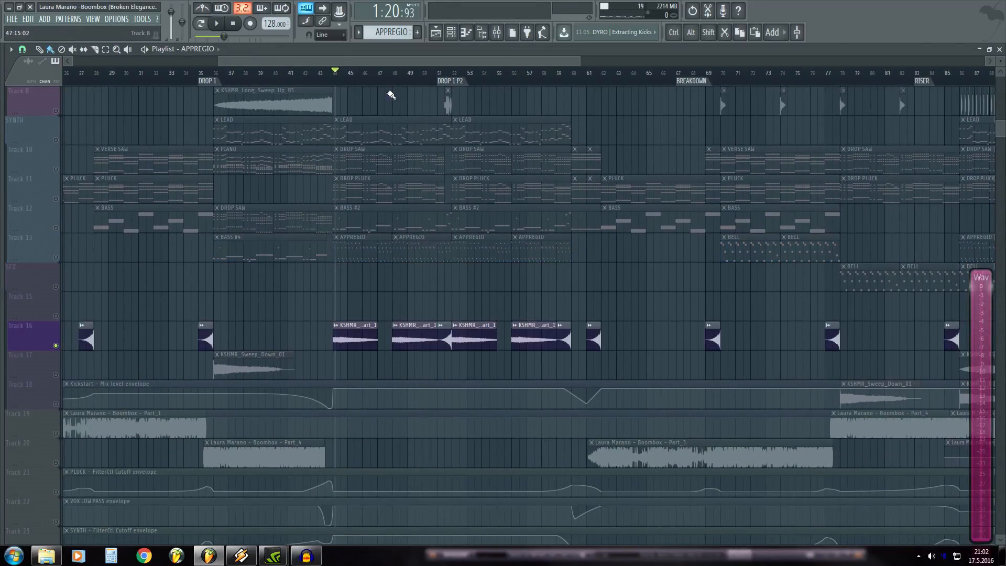
{"action": "scroll", "coordinate": [346, 92], "scroll_direction": "up", "scroll_amount": 3, "text": "ctrl"}
{"action": "key", "text": "space"}
{"action": "scroll", "coordinate": [337, 90], "scroll_direction": "up", "scroll_amount": 1, "text": "ctrl"}
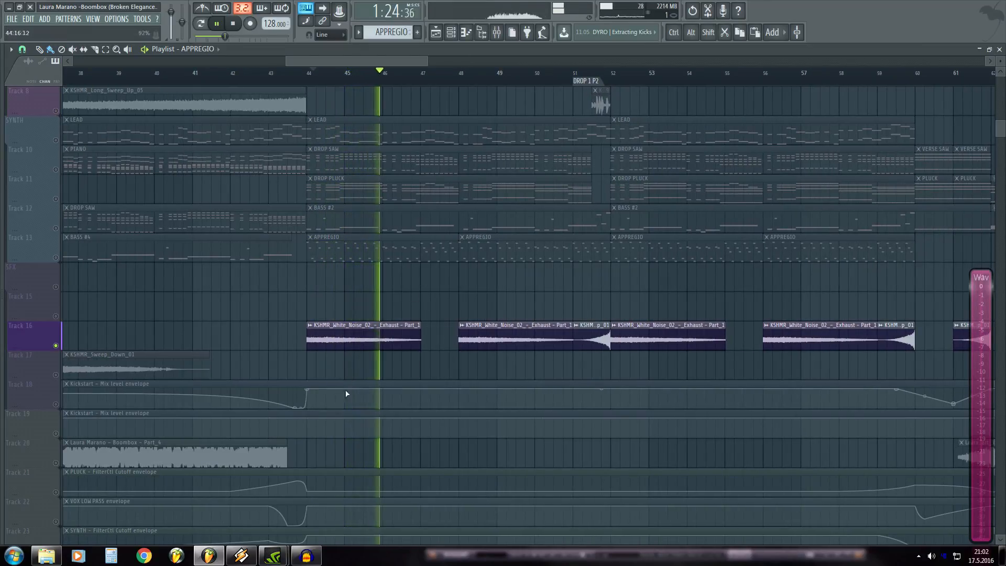
{"action": "scroll", "coordinate": [314, 378], "scroll_direction": "down", "scroll_amount": 3}
{"action": "key", "text": "space"}
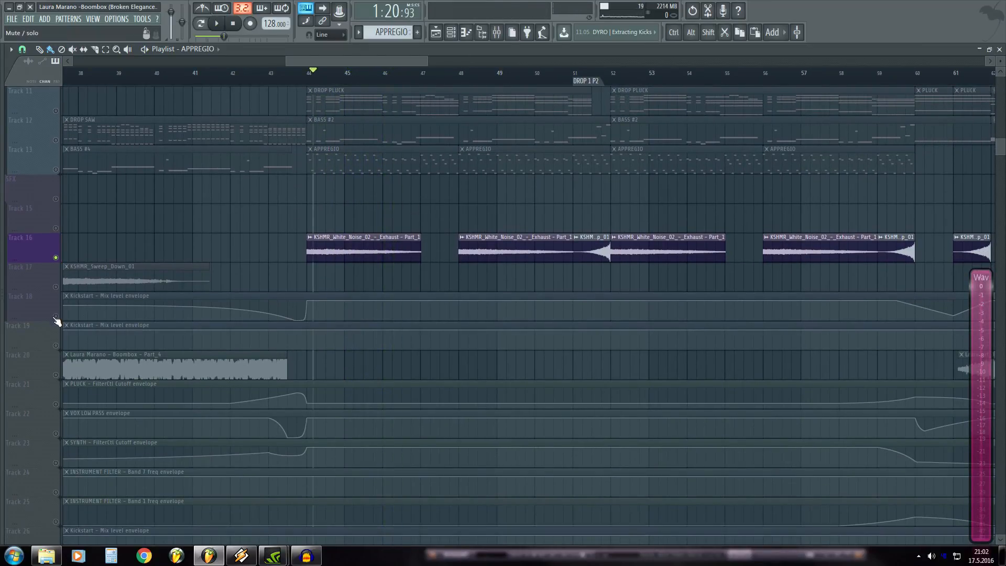
- Review the automation envelopes, unsolo the playlist tracks, and play the full arrangement from bar 42 towards the drop
{"action": "scroll", "coordinate": [122, 289], "scroll_direction": "down", "scroll_amount": 5}
{"action": "scroll", "coordinate": [141, 297], "scroll_direction": "down", "scroll_amount": 10}
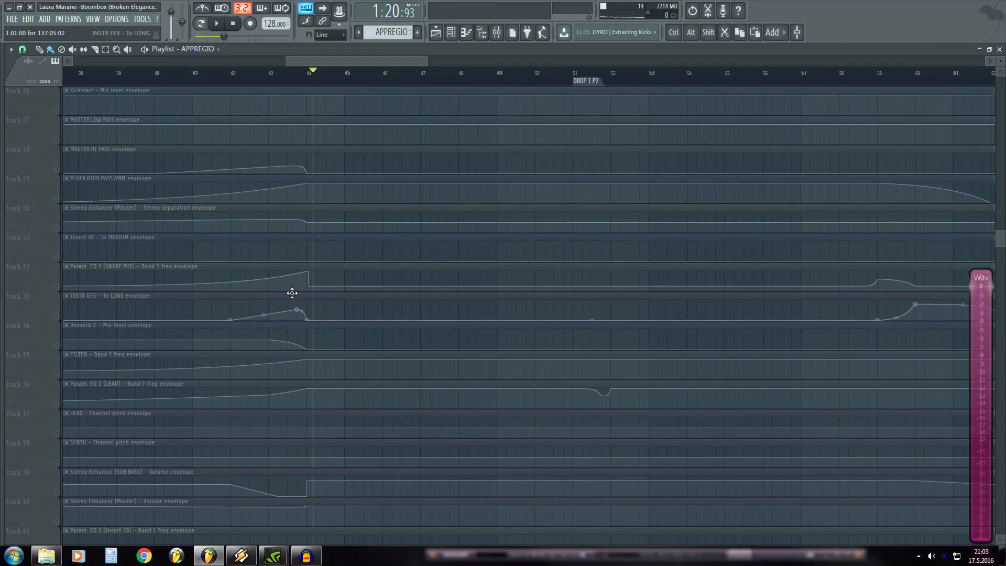
{"action": "scroll", "coordinate": [301, 290], "scroll_direction": "up", "scroll_amount": 4}
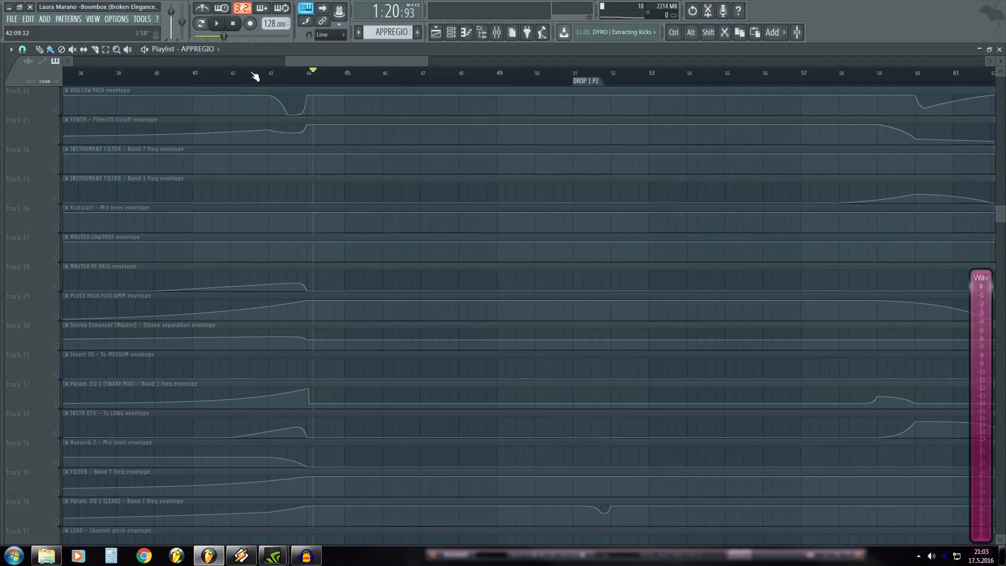
{"action": "scroll", "coordinate": [236, 288], "scroll_direction": "up", "scroll_amount": 10}
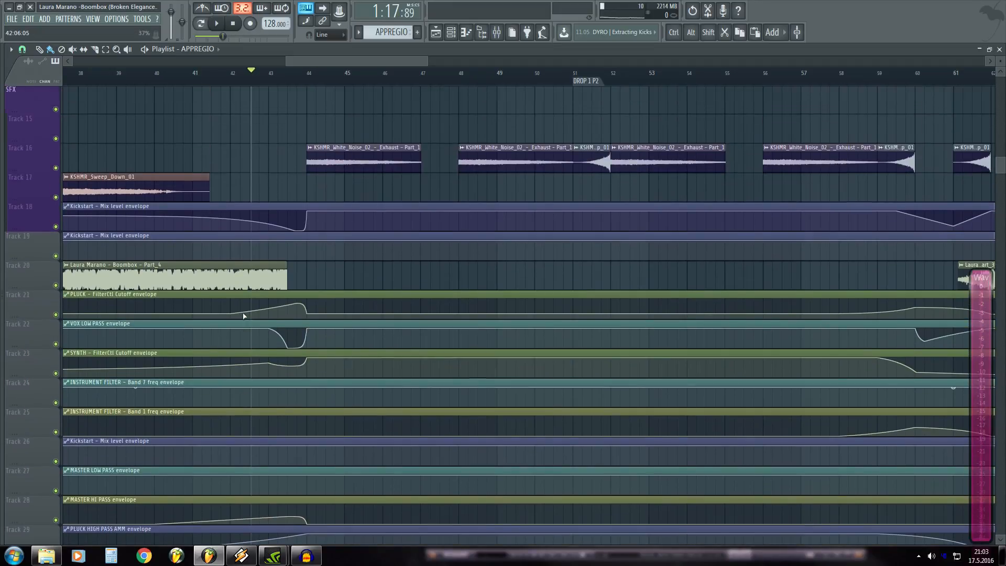
{"action": "scroll", "coordinate": [264, 297], "scroll_direction": "up", "scroll_amount": 3}
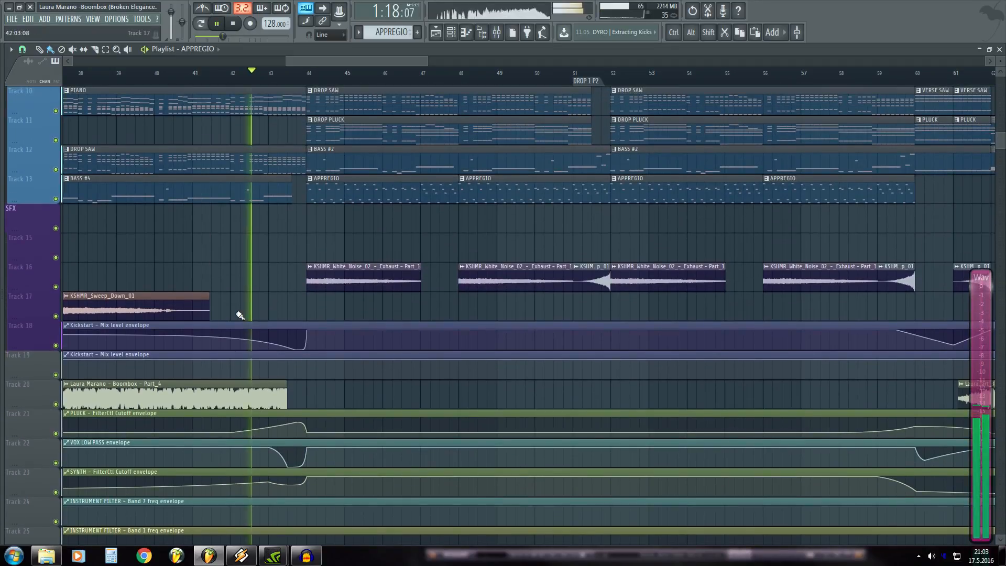
- Mute the vocal on Track 20, play the transition from bar 42 into the drop, and stop playback
{"action": "left_click", "coordinate": [55, 405]}
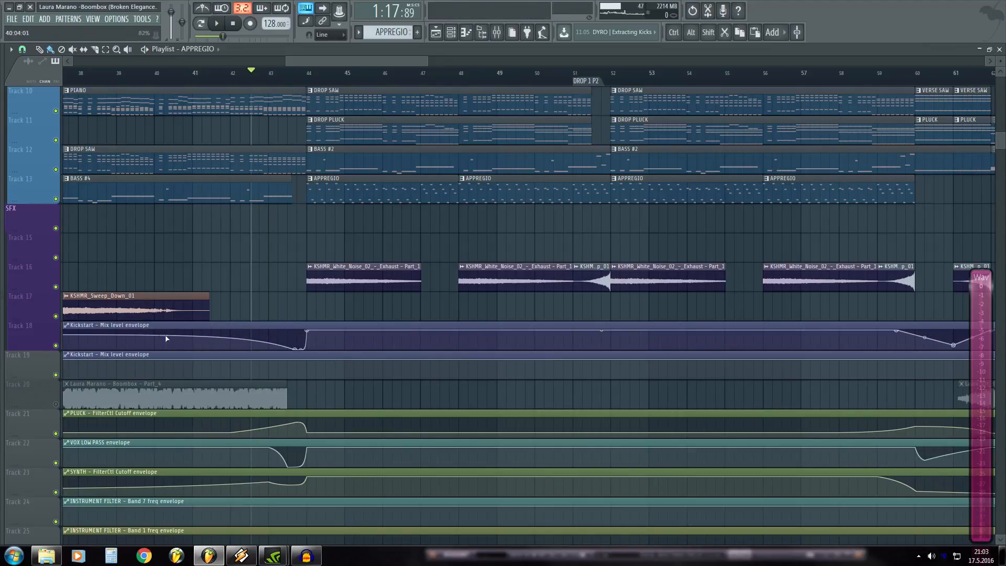
{"action": "key", "text": "space"}
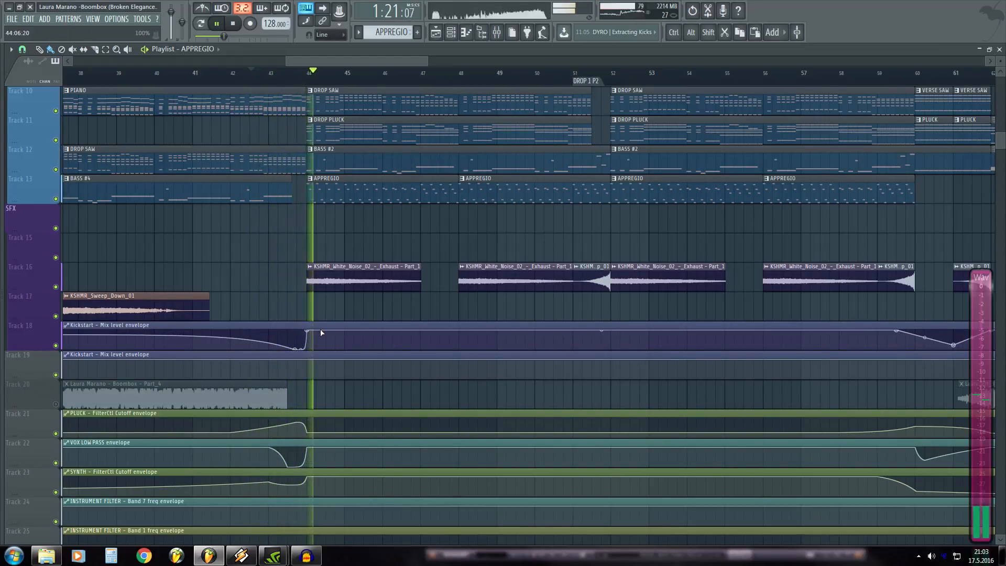
{"action": "key", "text": "space"}
- Move the playback position to just before bar 41, mute vocal Track 20, and play the build-up alongside its automation envelopes
{"action": "scroll", "coordinate": [314, 333], "scroll_direction": "down", "scroll_amount": 3}
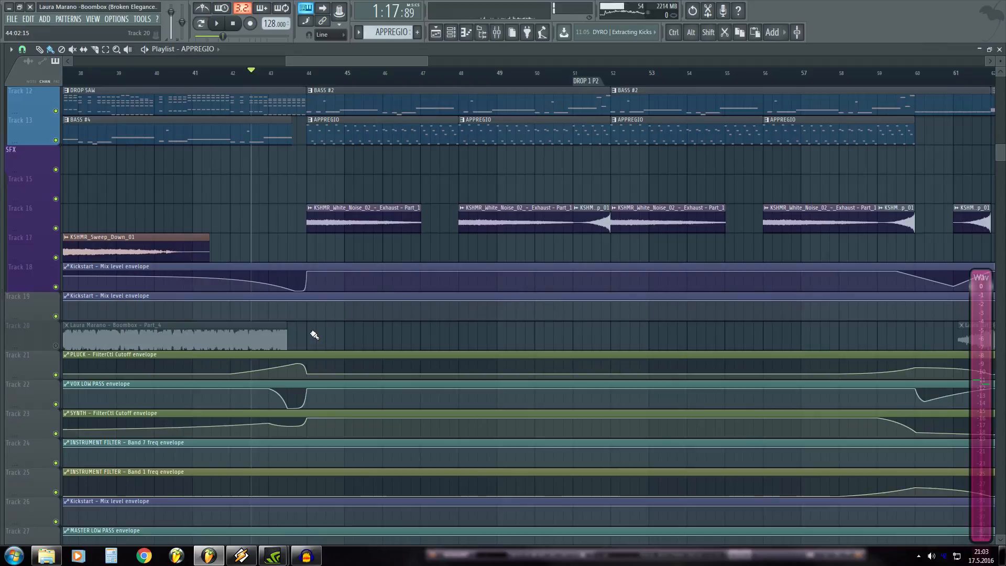
{"action": "scroll", "coordinate": [61, 408], "scroll_direction": "down", "scroll_amount": 4}
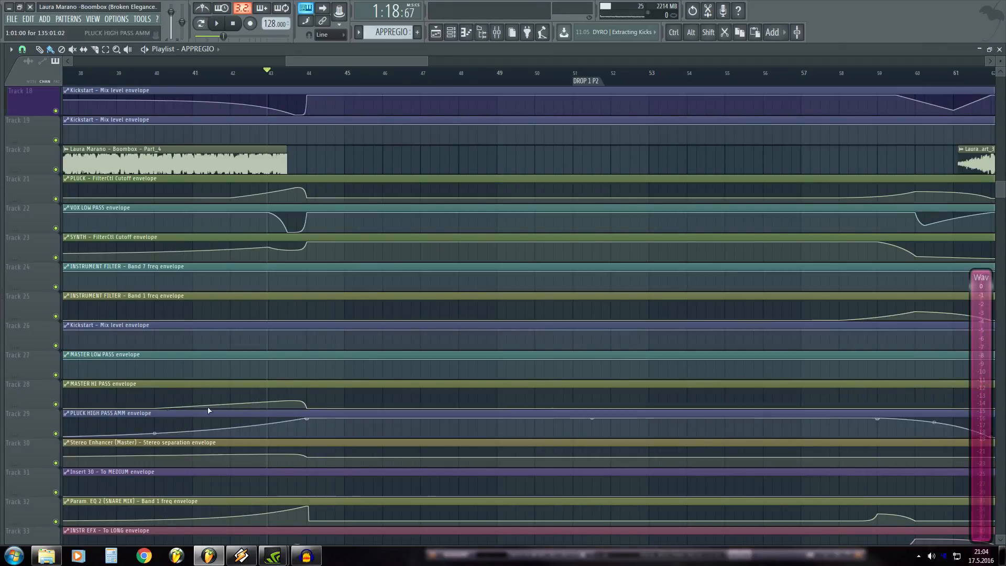
{"action": "left_click", "coordinate": [189, 77]}
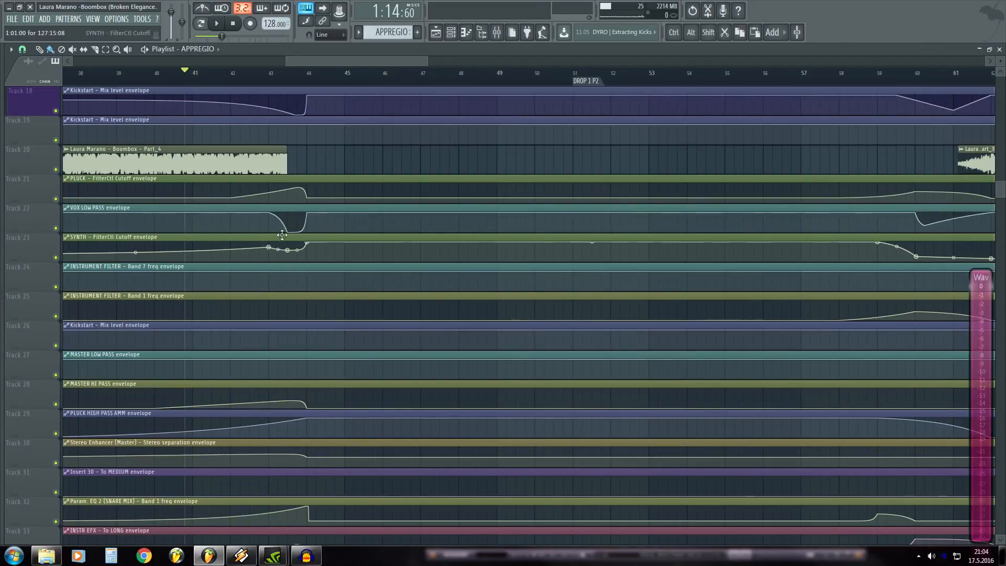
{"action": "left_click", "coordinate": [56, 170]}
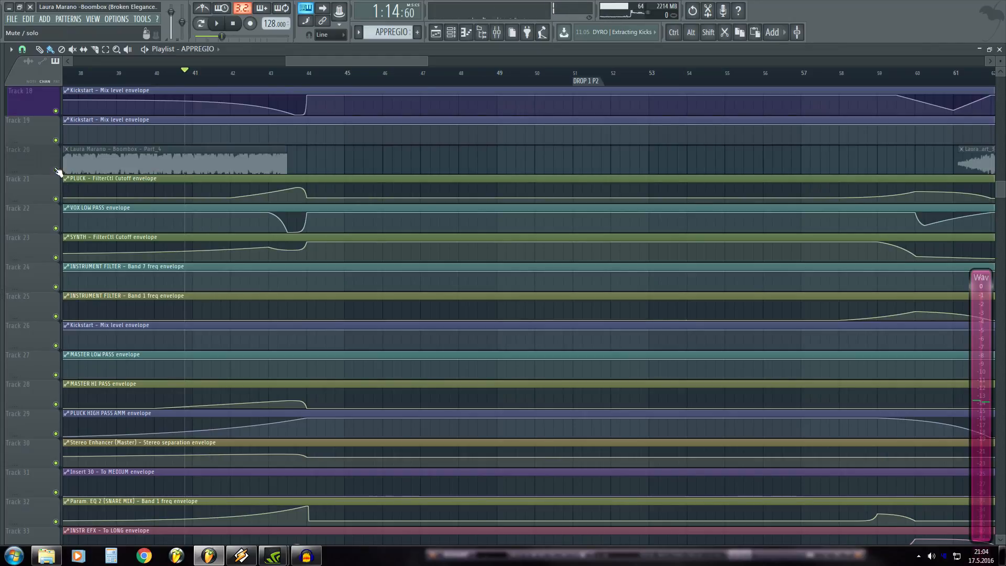
{"action": "key", "text": "space"}
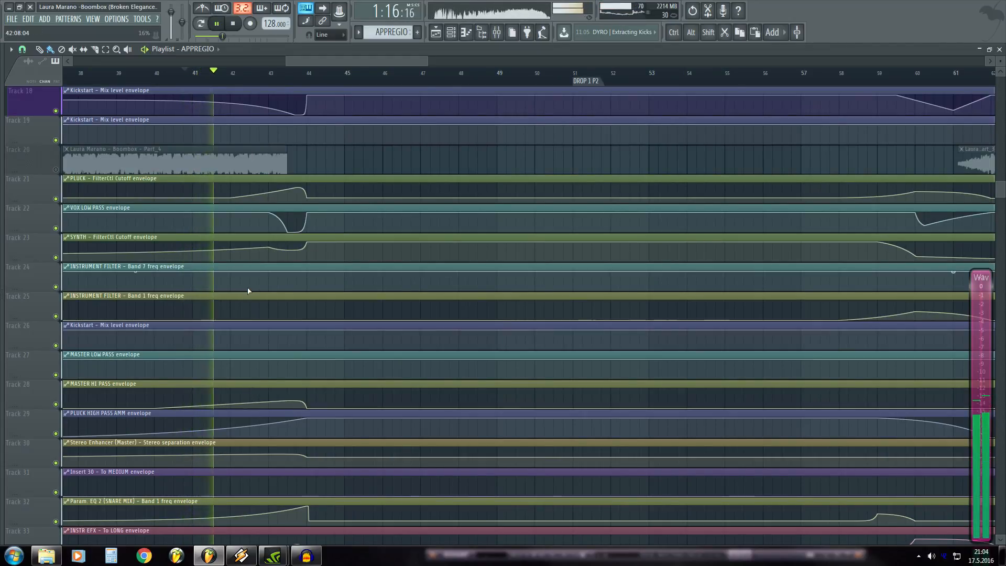
- Delete the Boombox Part_4 vocal clip before the drop on Track 20, and stop playback
{"action": "right_click", "coordinate": [257, 163]}
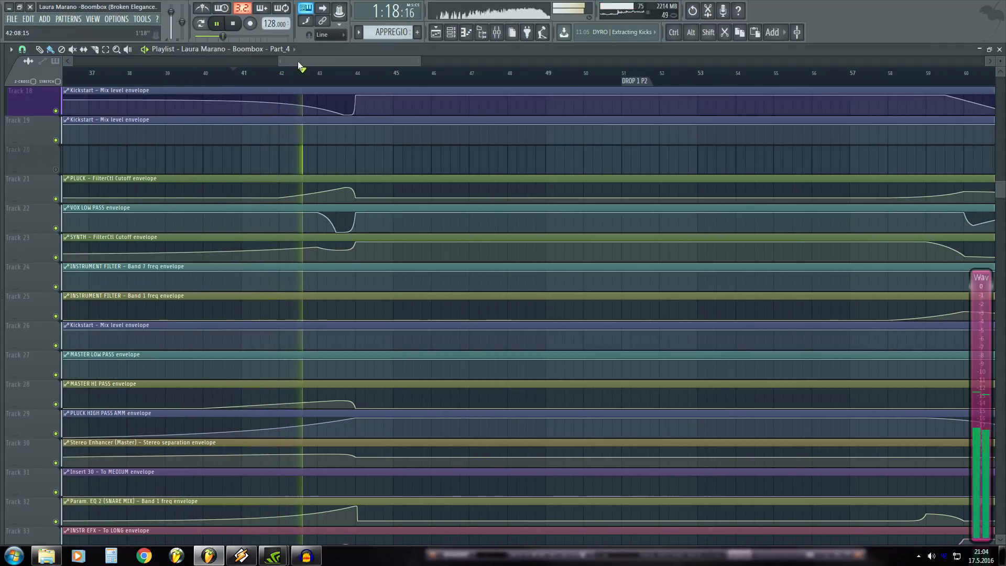
{"action": "key", "text": "space"}
{"action": "scroll", "coordinate": [98, 366], "scroll_direction": "down", "scroll_amount": 2}
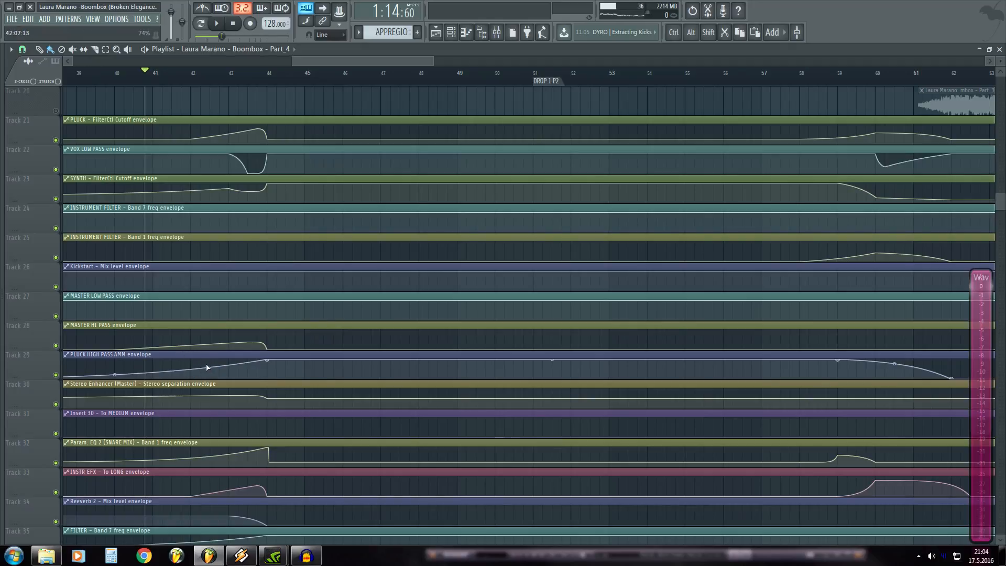
- Bring up the mixer, select the MASTER FX channel, and play the build-up briefly before stopping
{"action": "scroll", "coordinate": [225, 365], "scroll_direction": "down", "scroll_amount": 1}
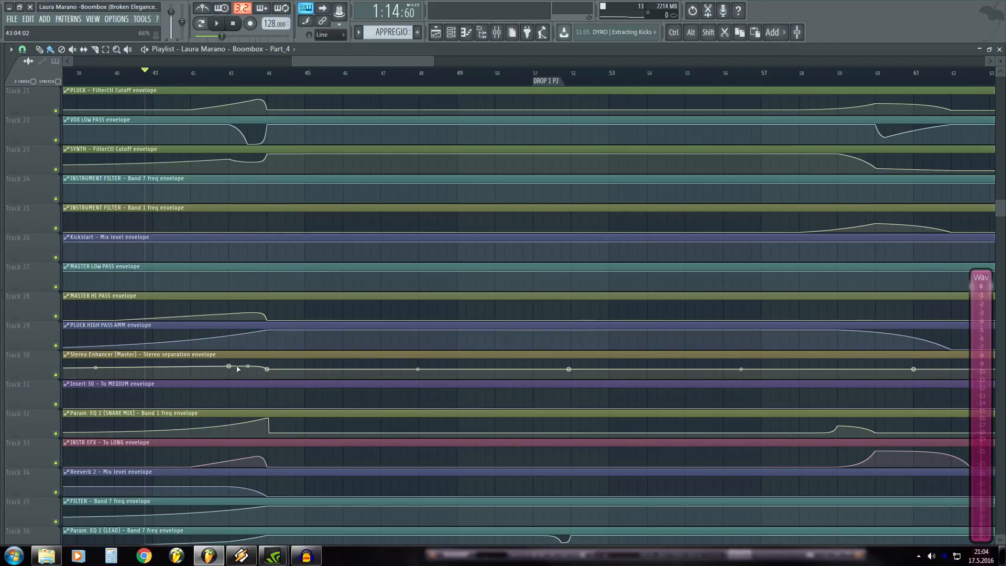
{"action": "key", "text": "F9"}
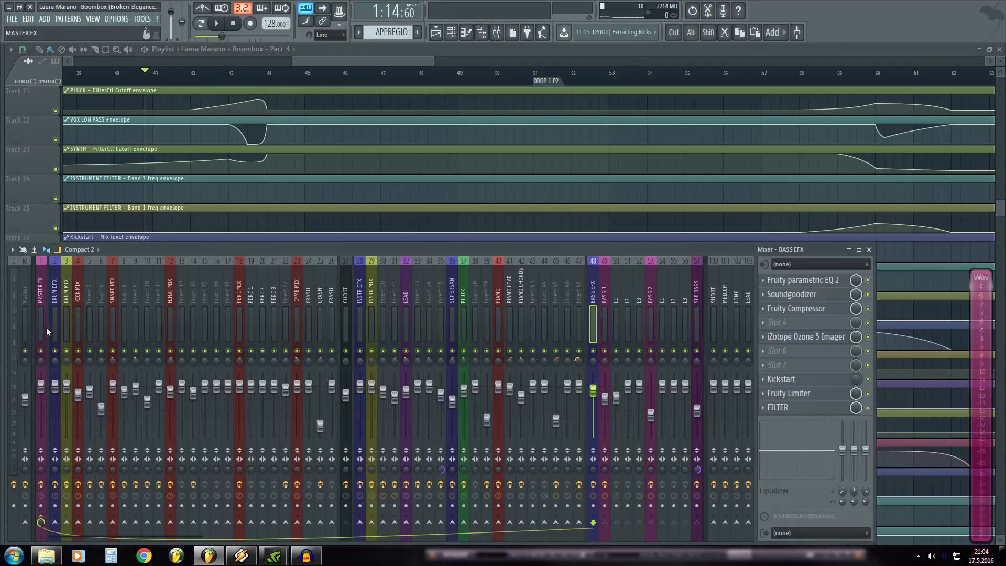
{"action": "left_click", "coordinate": [43, 324]}
{"action": "key", "text": "space"}
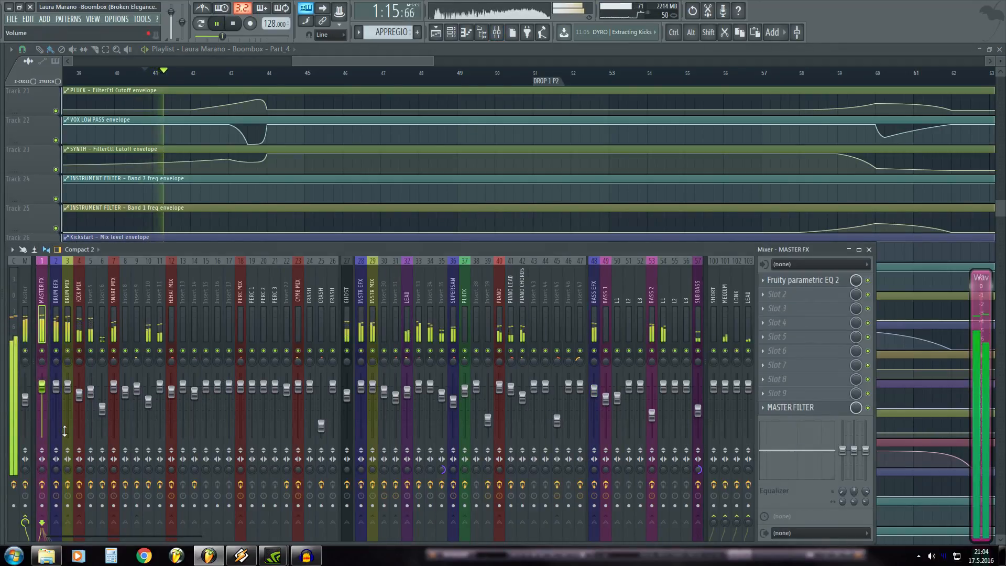
{"action": "key", "text": "space"}
- Open Fruity Stereo Enhancer on the Master channel and play the transition to watch its automated stereo separation knob
{"action": "left_click", "coordinate": [27, 335]}
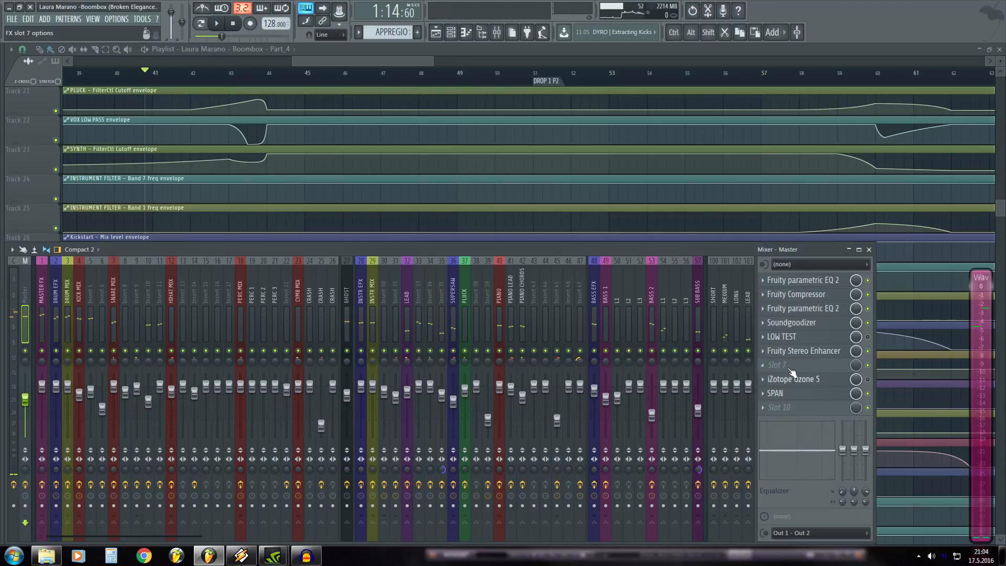
{"action": "left_click", "coordinate": [803, 351]}
{"action": "key", "text": "space"}
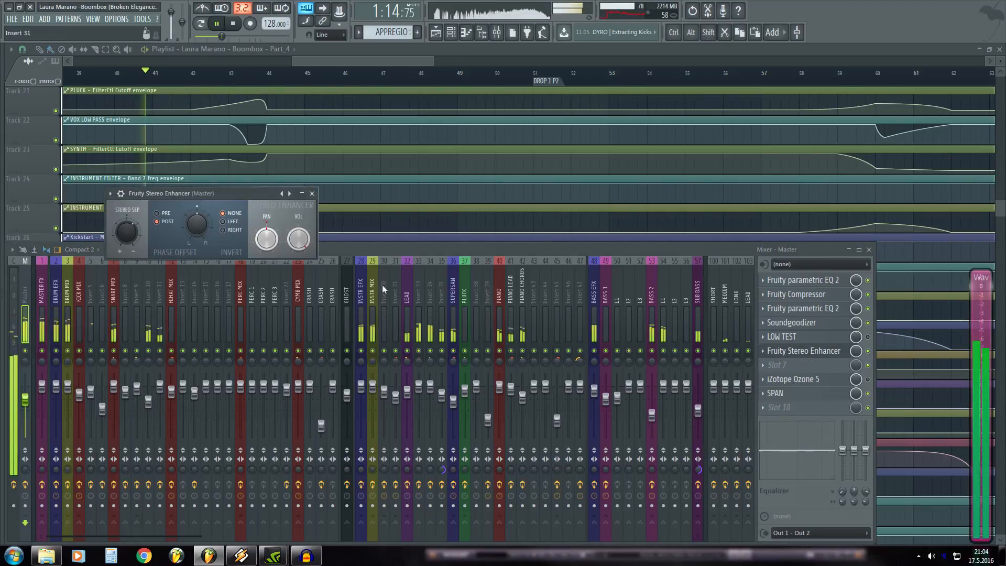
{"action": "key", "text": "space"}
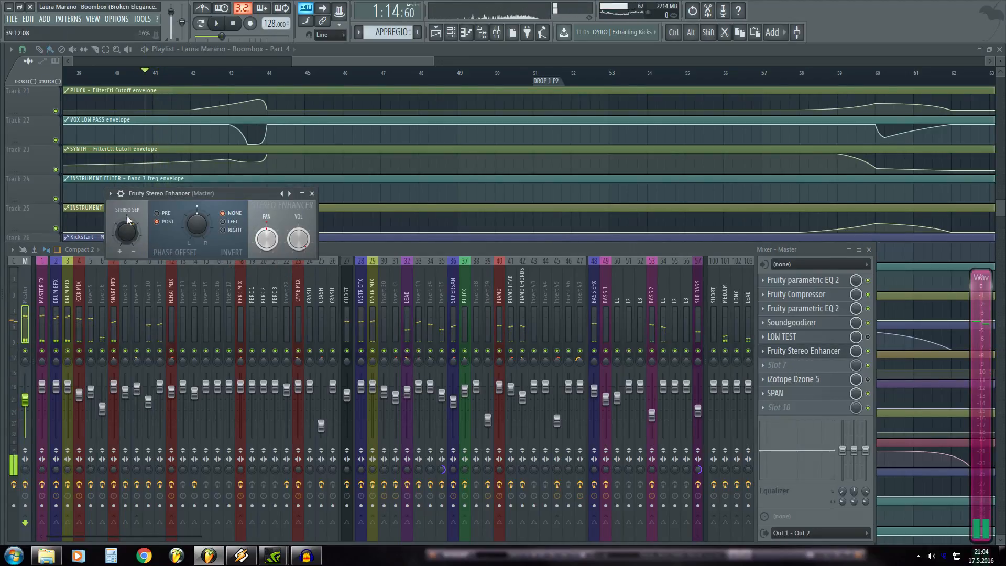
{"action": "key", "text": "space"}
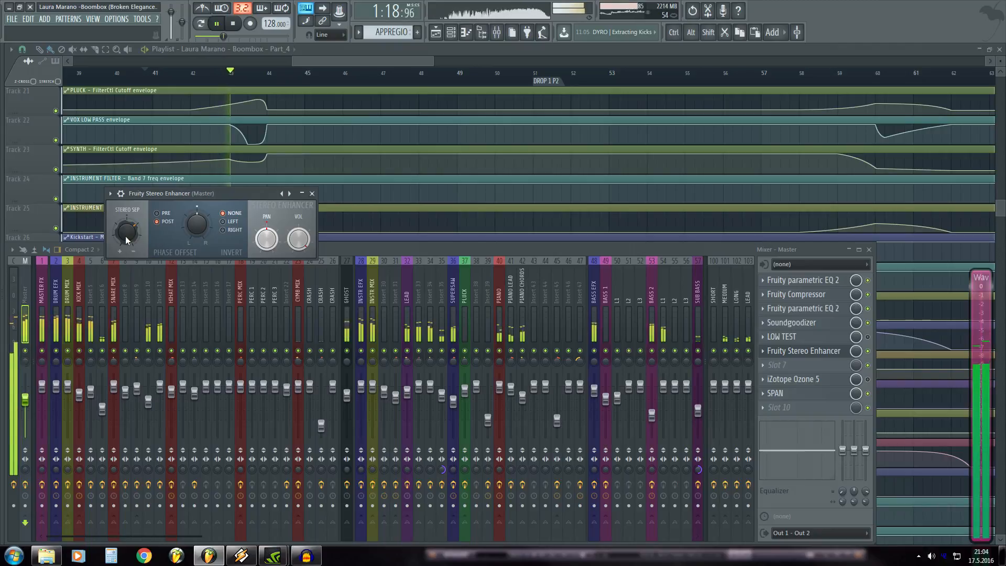
{"action": "key", "text": "space"}
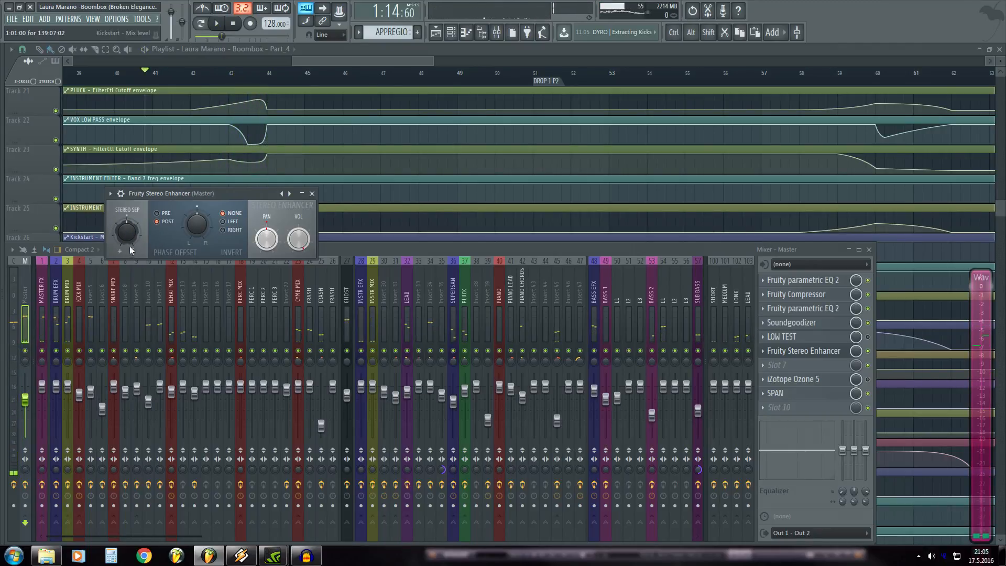
- Return to the playlist, play the build-up, solo the SNARE MIX EQ envelope on Track 32, and stop playback
{"action": "left_click", "coordinate": [305, 63]}
{"action": "scroll", "coordinate": [237, 246], "scroll_direction": "down", "scroll_amount": 3}
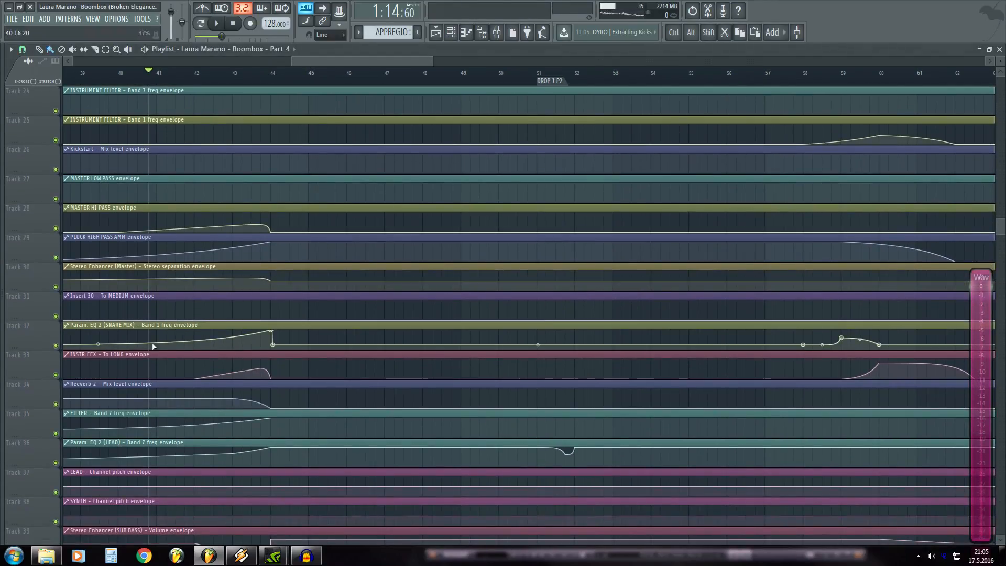
{"action": "key", "text": "space"}
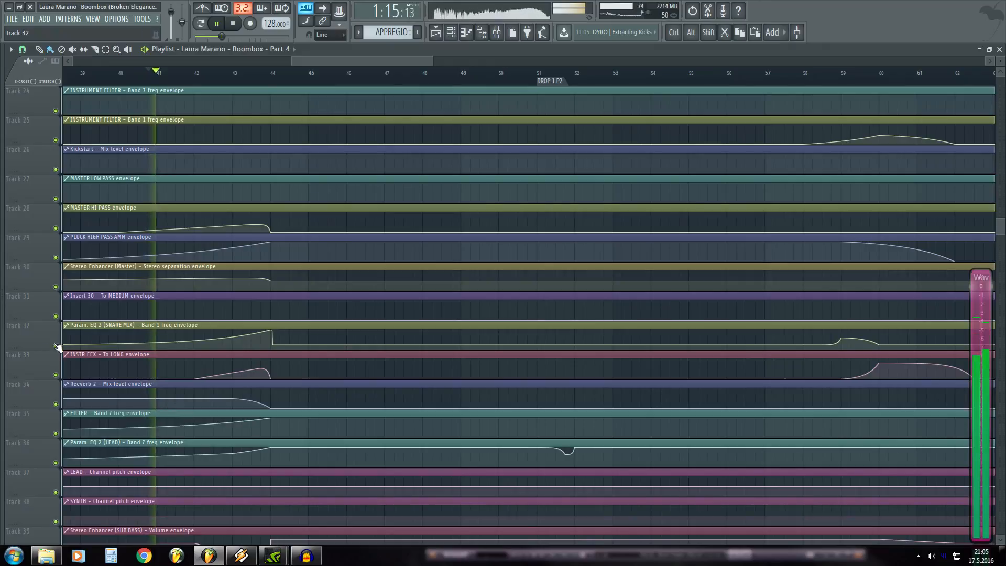
{"action": "right_click", "coordinate": [56, 346]}
{"action": "key", "text": "space"}
- Enable Track 5, BASS, Track 7 and Track 8, and audition them with the SNARE MIX EQ envelope through the build-up
{"action": "scroll", "coordinate": [55, 344], "scroll_direction": "up", "scroll_amount": 20}
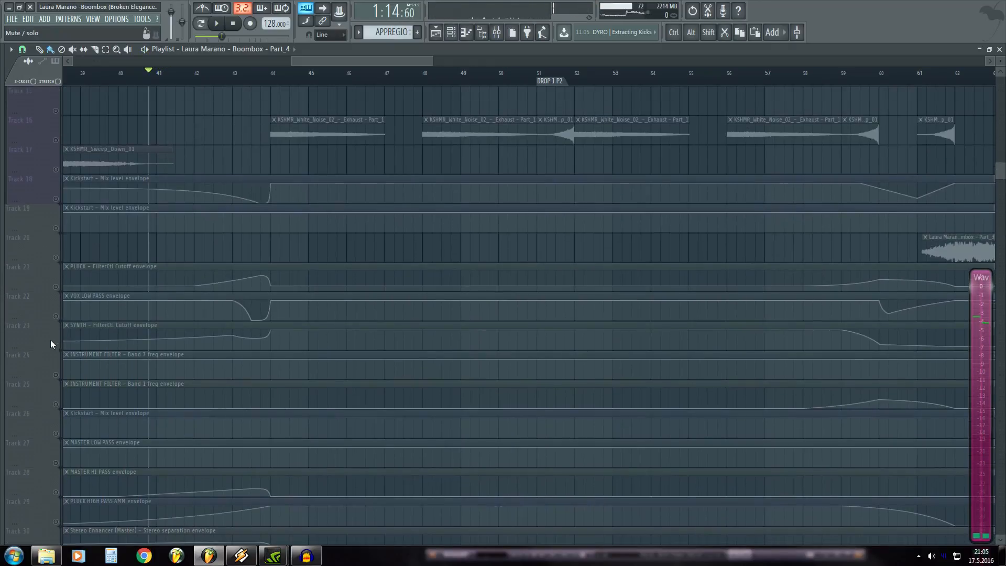
{"action": "left_click", "coordinate": [56, 169]}
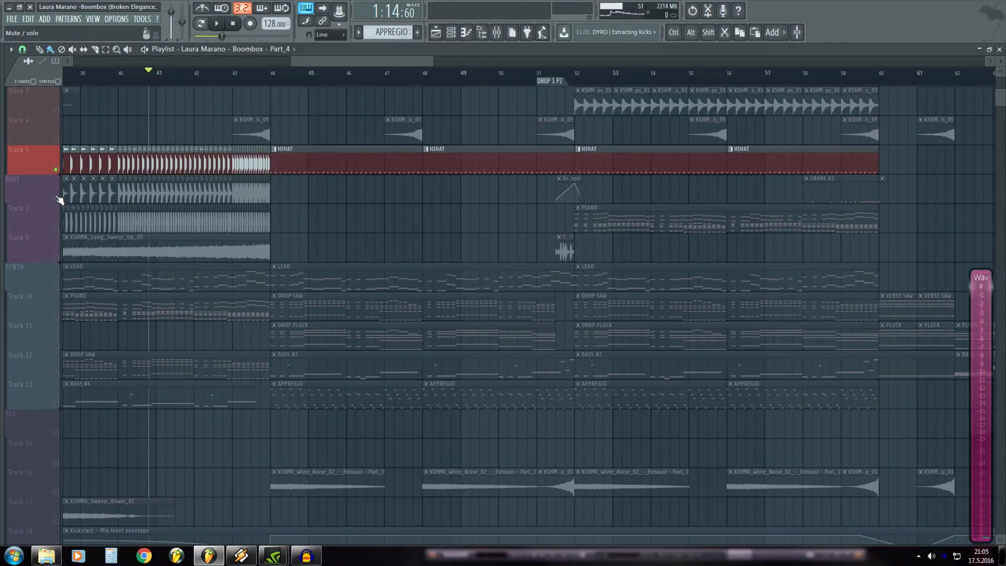
{"action": "left_click", "coordinate": [55, 198]}
{"action": "left_click", "coordinate": [56, 228]}
{"action": "left_click", "coordinate": [56, 258]}
{"action": "key", "text": "space"}
{"action": "scroll", "coordinate": [78, 273], "scroll_direction": "down", "scroll_amount": 1}
{"action": "scroll", "coordinate": [78, 273], "scroll_direction": "down", "scroll_amount": 20}
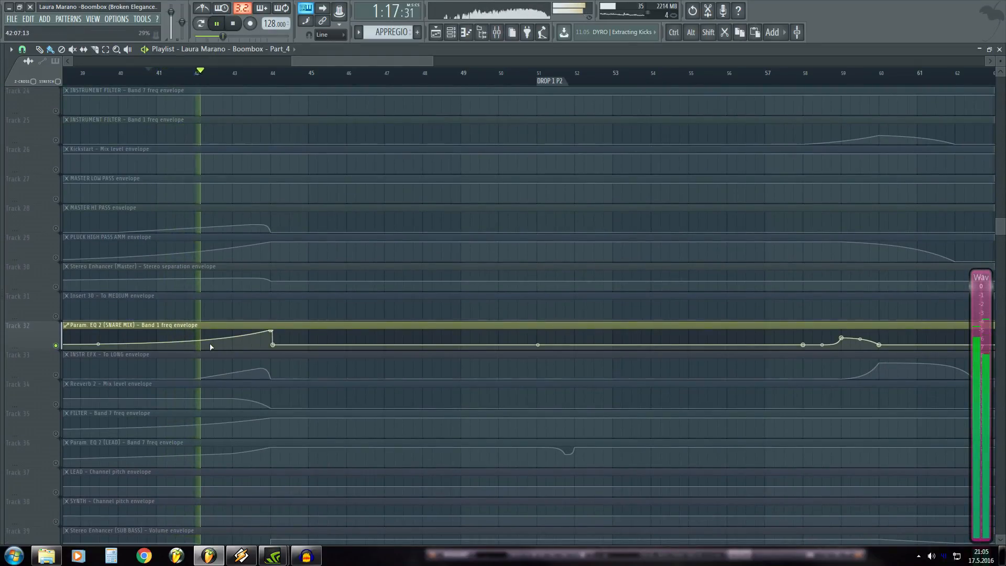
{"action": "key", "text": "space"}
- Mute Track 8 with the long sweep-up clip
{"action": "scroll", "coordinate": [267, 343], "scroll_direction": "up", "scroll_amount": 4}
{"action": "scroll", "coordinate": [267, 343], "scroll_direction": "up", "scroll_amount": 14}
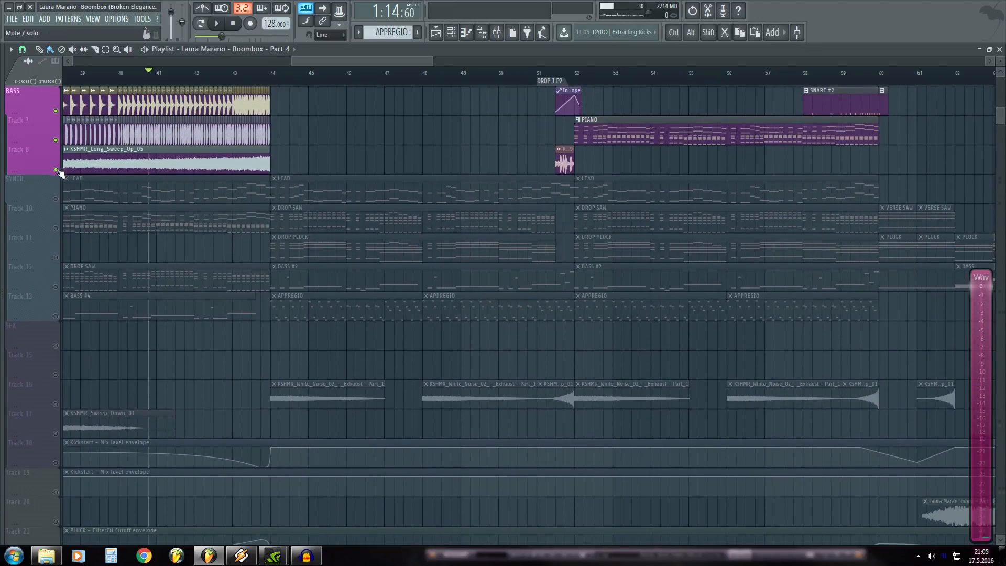
{"action": "left_click", "coordinate": [56, 169]}
{"action": "scroll", "coordinate": [86, 278], "scroll_direction": "down", "scroll_amount": 16}
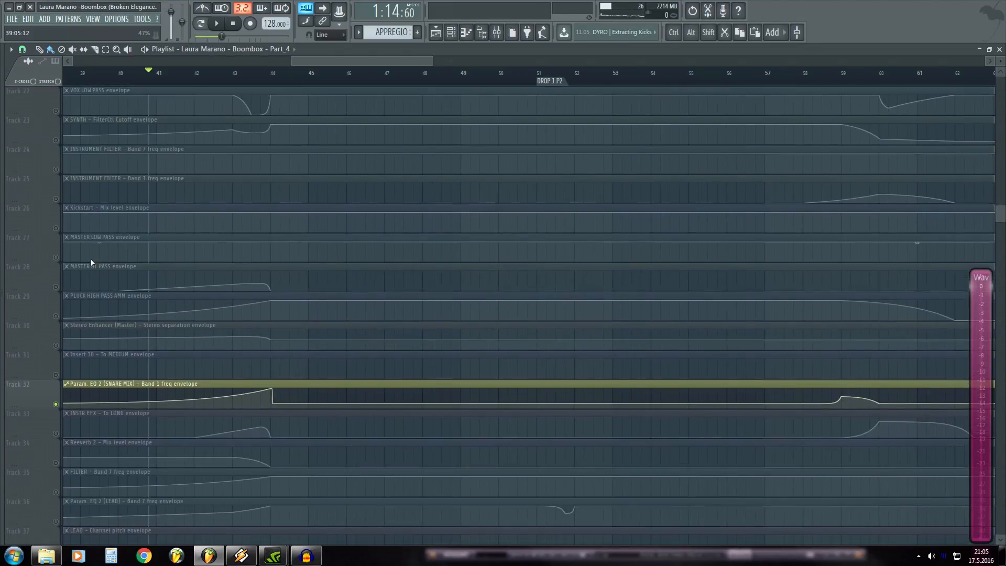
{"action": "scroll", "coordinate": [92, 262], "scroll_direction": "down", "scroll_amount": 4}
- Solo the INSTR EFX – To LONG envelope on Track 33, play briefly, unsolo it, and stop playback
{"action": "right_click", "coordinate": [56, 316]}
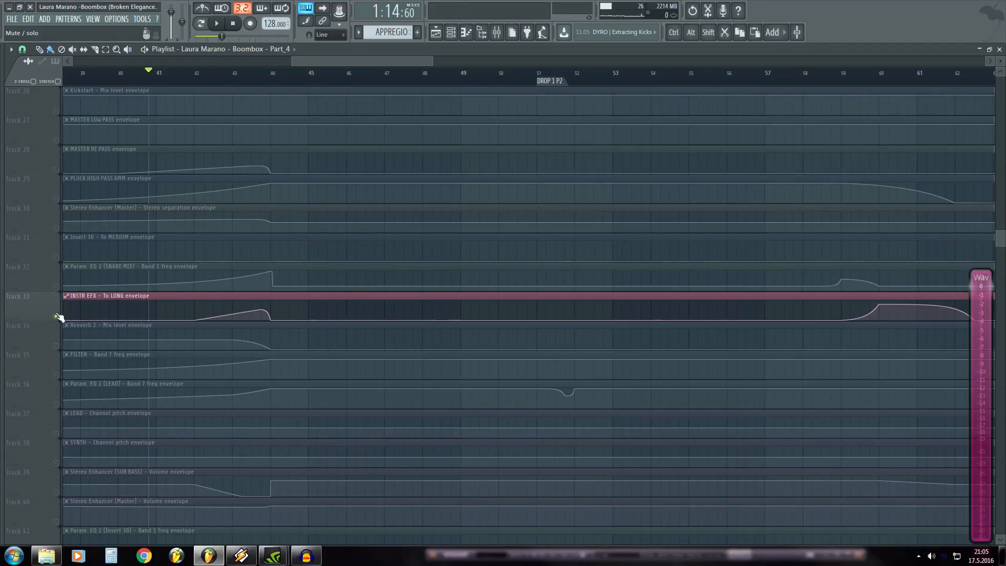
{"action": "key", "text": "space"}
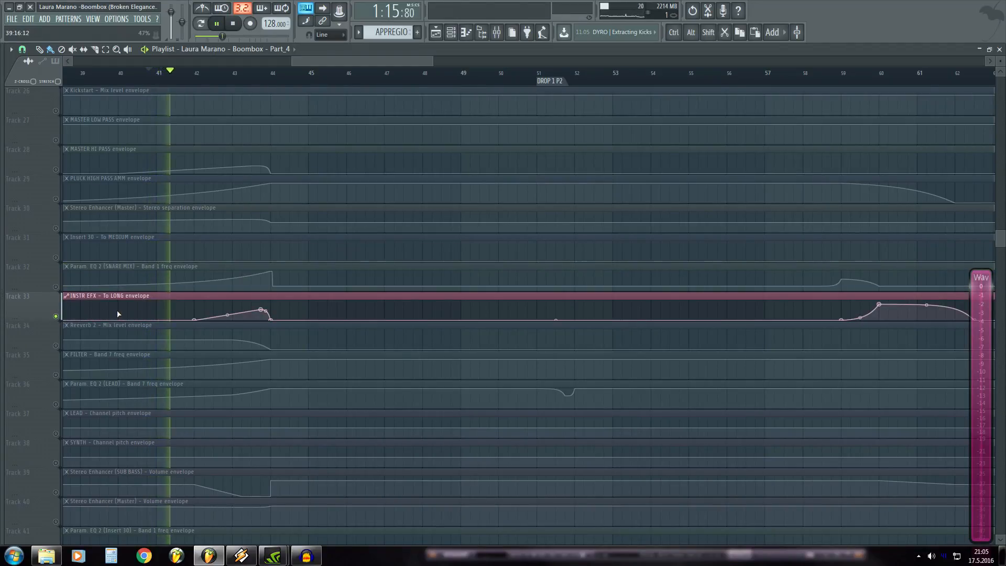
{"action": "right_click", "coordinate": [57, 316]}
{"action": "key", "text": "space"}
- Select the INSTR EFX channel in the mixer, play the build-up briefly, and return to the playlist envelopes
{"action": "scroll", "coordinate": [205, 263], "scroll_direction": "down", "scroll_amount": 2}
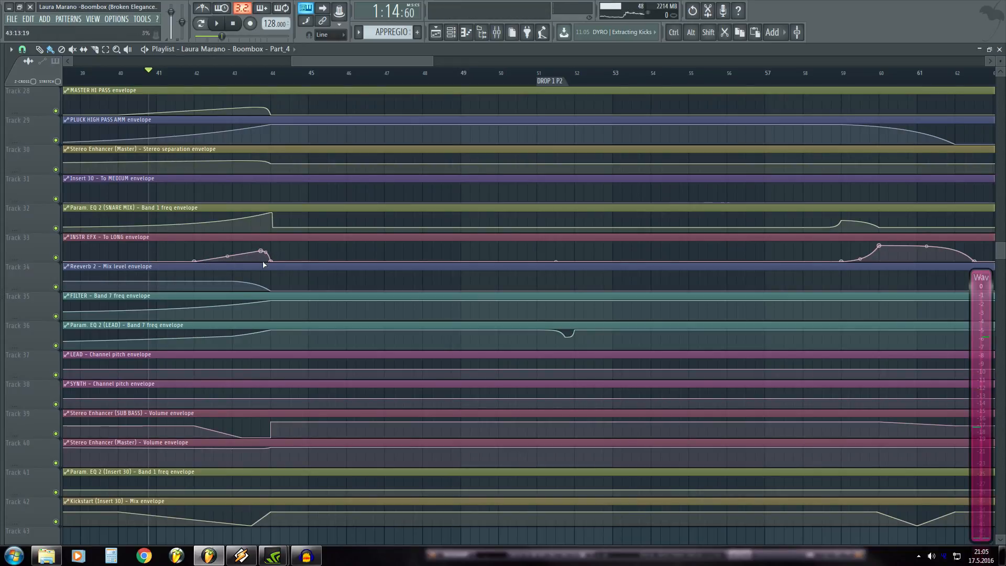
{"action": "key", "text": "F9"}
{"action": "left_click", "coordinate": [375, 310]}
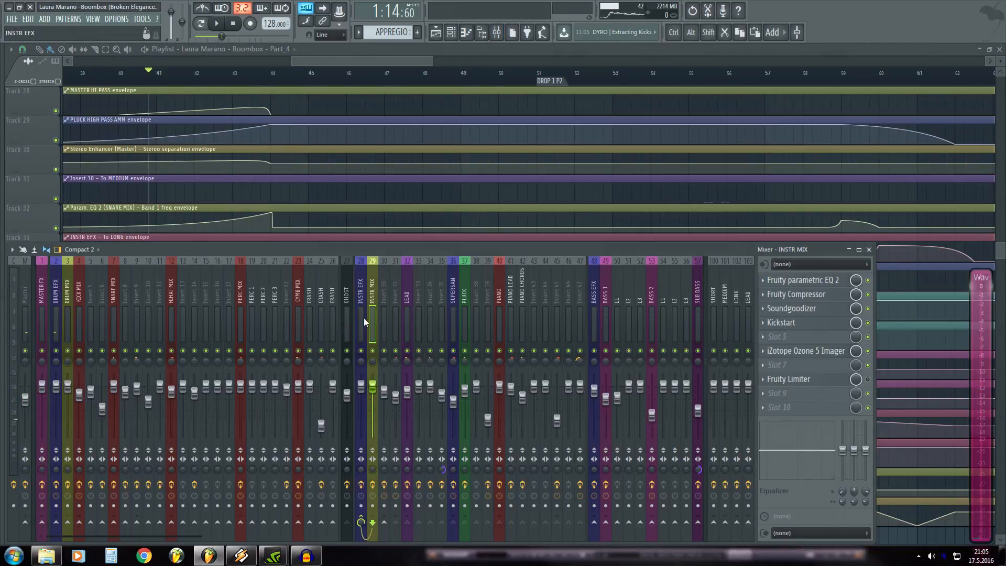
{"action": "left_click", "coordinate": [363, 318]}
{"action": "key", "text": "space"}
{"action": "key", "text": "space"}
{"action": "key", "text": "F9"}
{"action": "scroll", "coordinate": [242, 291], "scroll_direction": "down", "scroll_amount": 1}
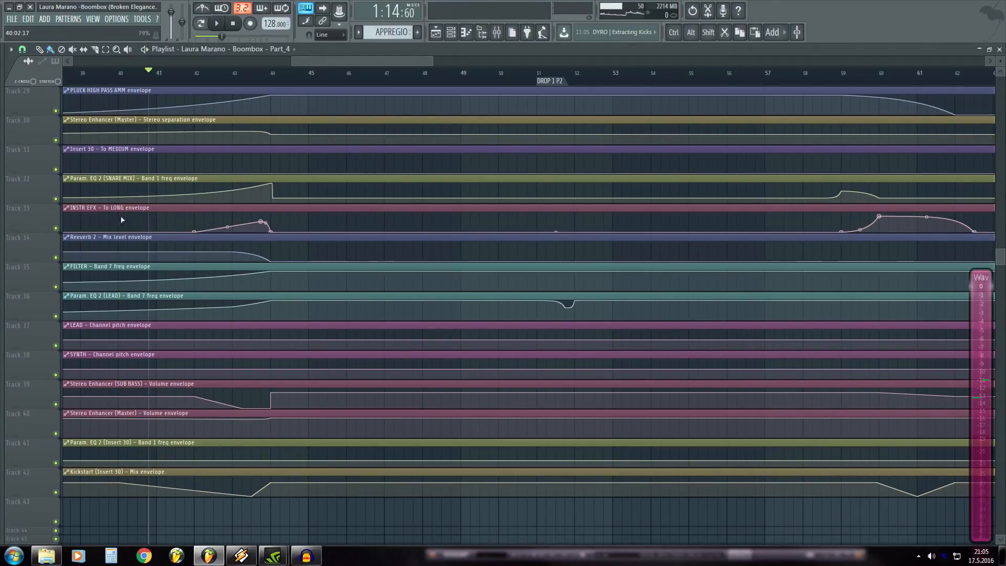
- Bring the mixer back and play the transition while watching the INSTR EFX channel's automated send to LONG
{"action": "key", "text": "F9"}
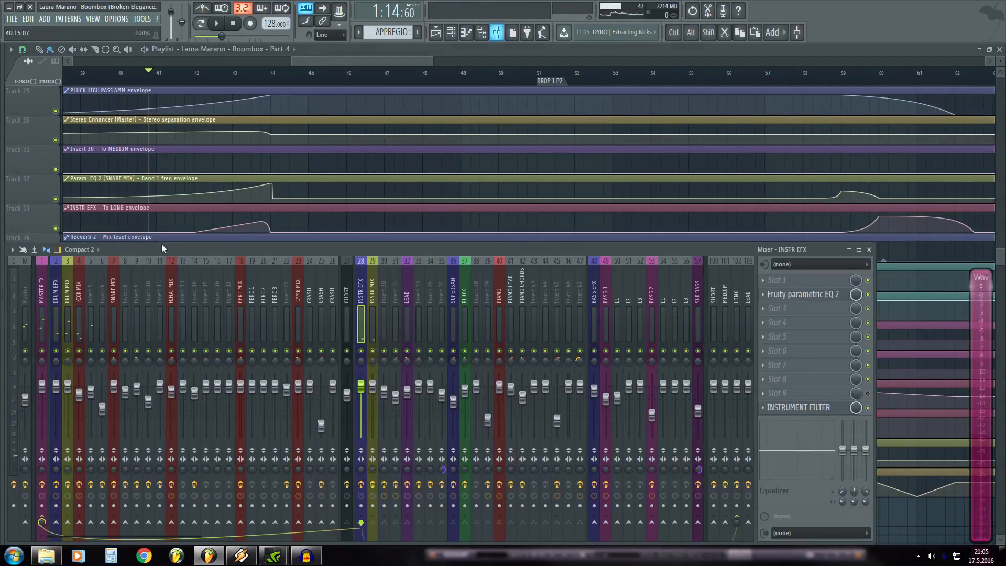
{"action": "key", "text": "space"}
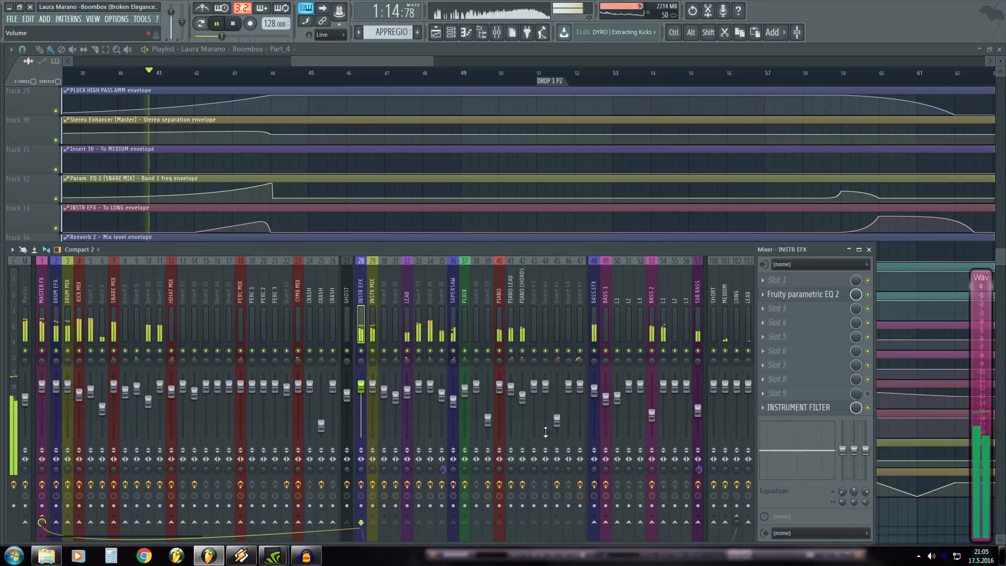
{"action": "key", "text": "space"}
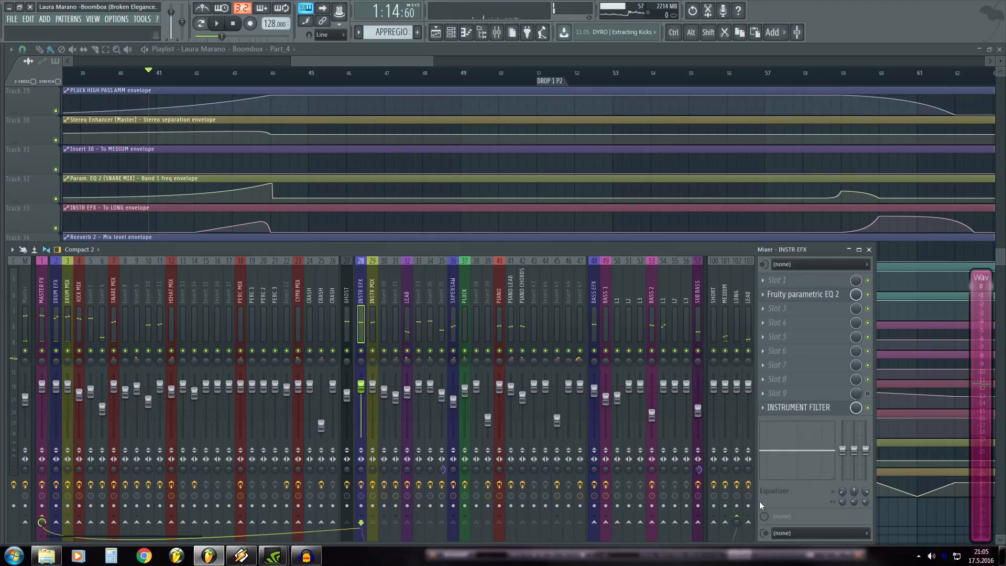
{"action": "key", "text": "space"}
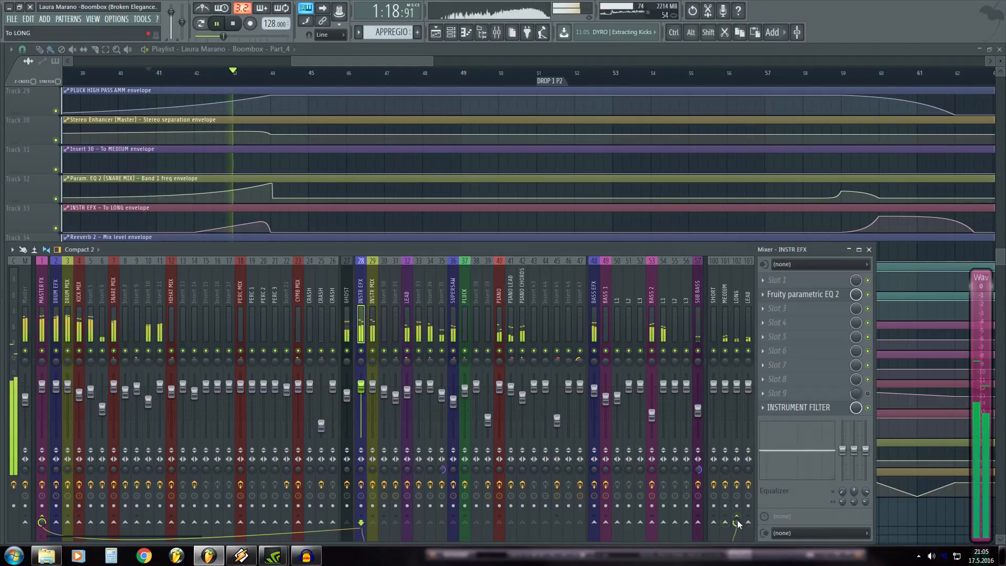
{"action": "key", "text": "space"}
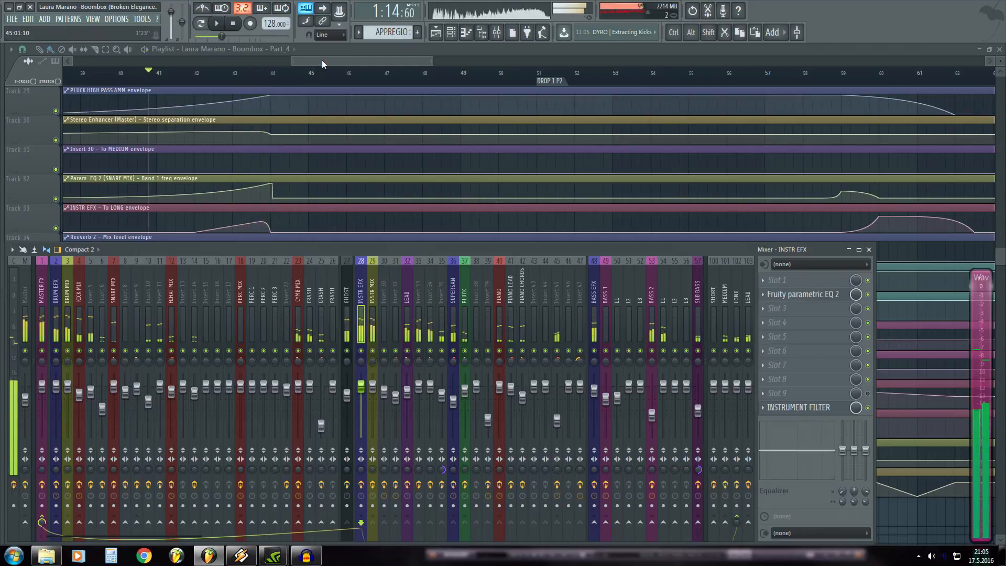
- Return to the playlist envelopes, move the playback position to just after bar 42, and play towards the drop before stopping
{"action": "key", "text": "F9"}
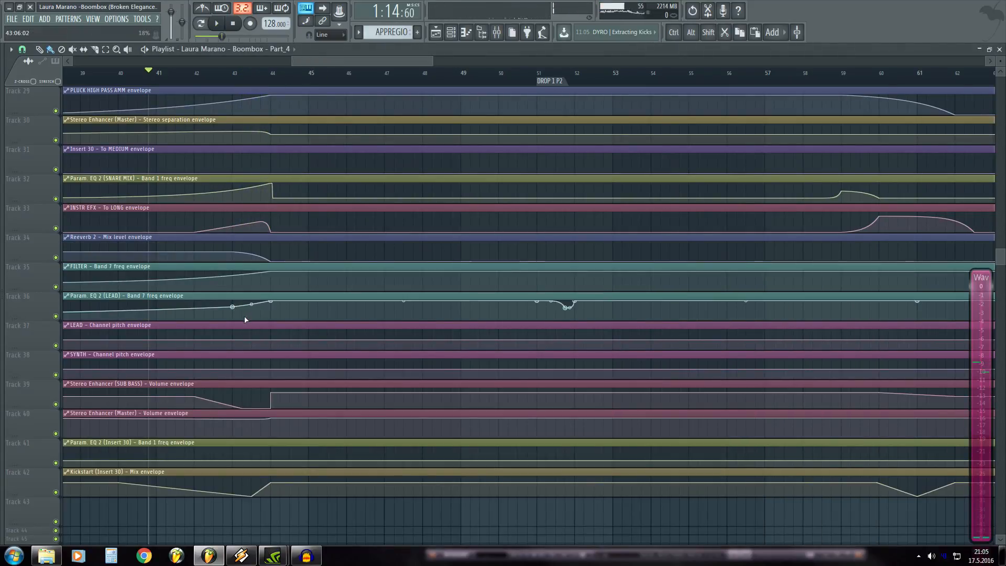
{"action": "scroll", "coordinate": [248, 283], "scroll_direction": "down", "scroll_amount": 1}
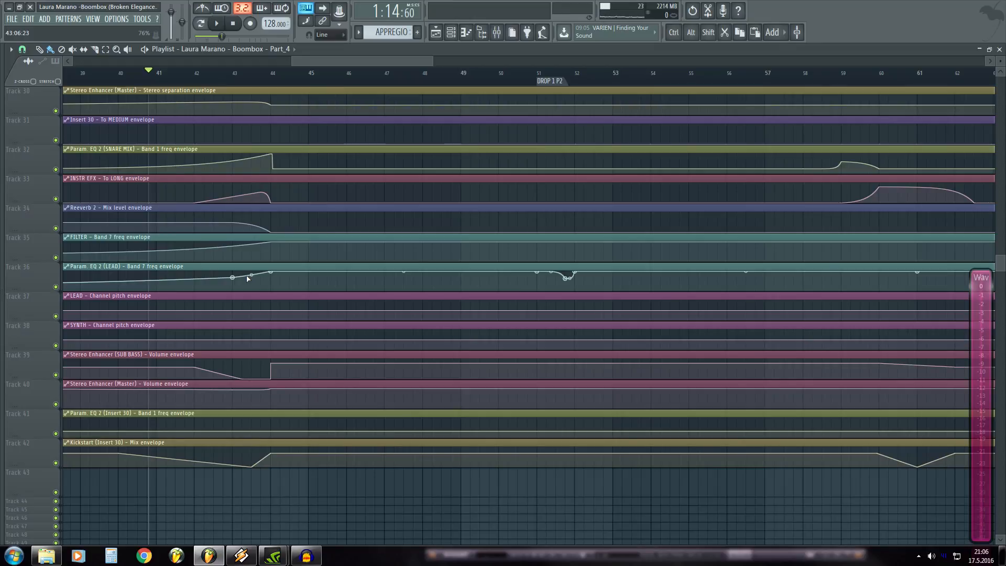
{"action": "left_click", "coordinate": [205, 72]}
{"action": "key", "text": "space"}
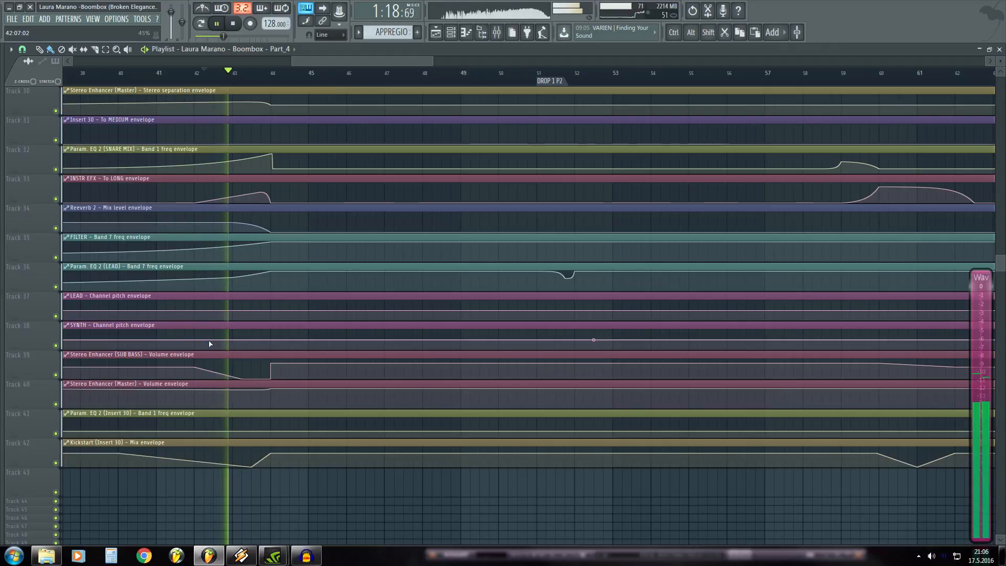
{"action": "mouse_move", "coordinate": [226, 365]}
{"action": "key", "text": "space"}
- Enlarge Track 40 to examine the Stereo Enhancer (Master) volume envelope back to DROP 1, and shrink the track back
{"action": "scroll", "coordinate": [225, 365], "scroll_direction": "down", "scroll_amount": 3}
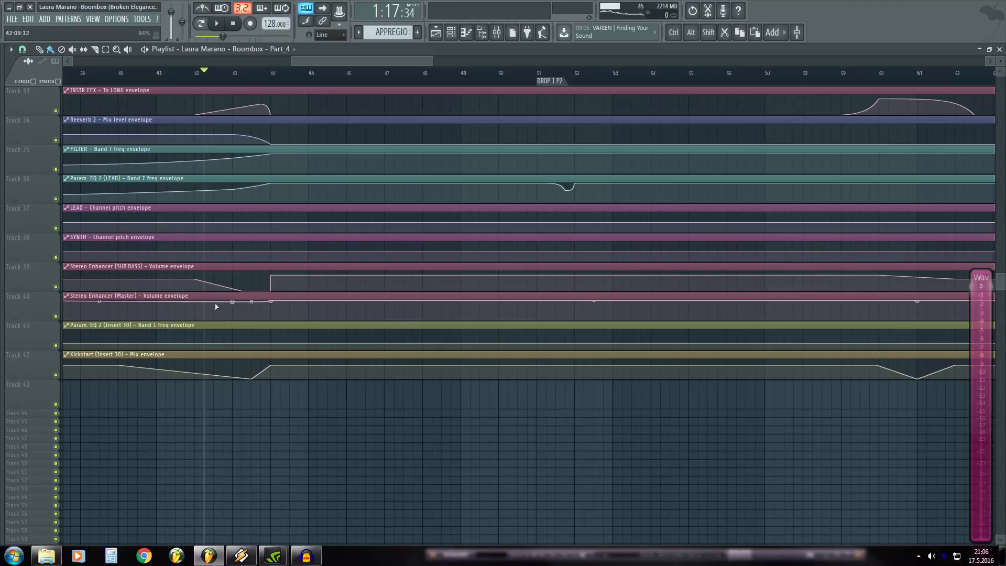
{"action": "left_click_drag", "start_coordinate": [36, 320], "coordinate": [31, 460]}
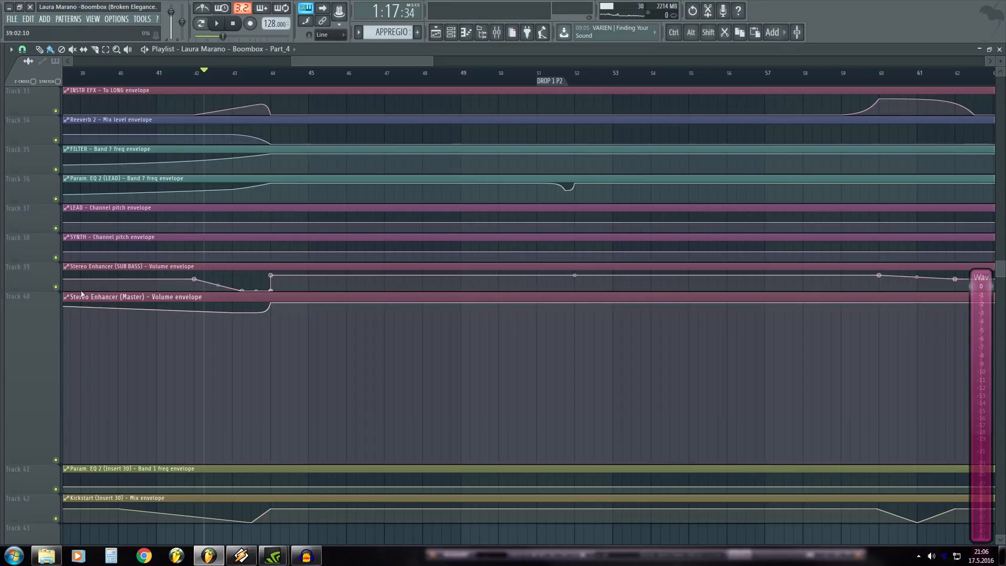
{"action": "left_click_drag", "start_coordinate": [342, 63], "coordinate": [303, 64]}
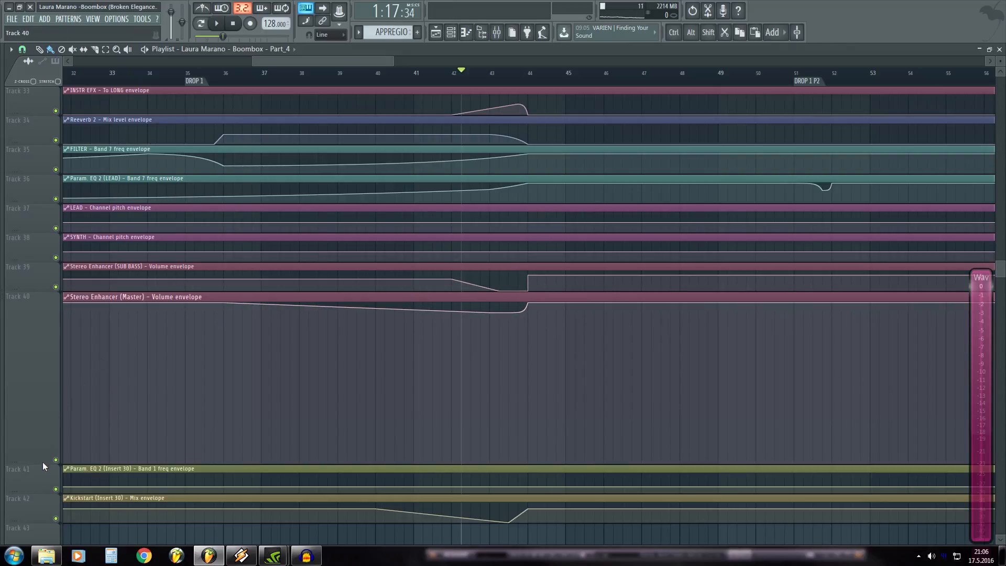
{"action": "left_click_drag", "start_coordinate": [42, 468], "coordinate": [43, 322]}
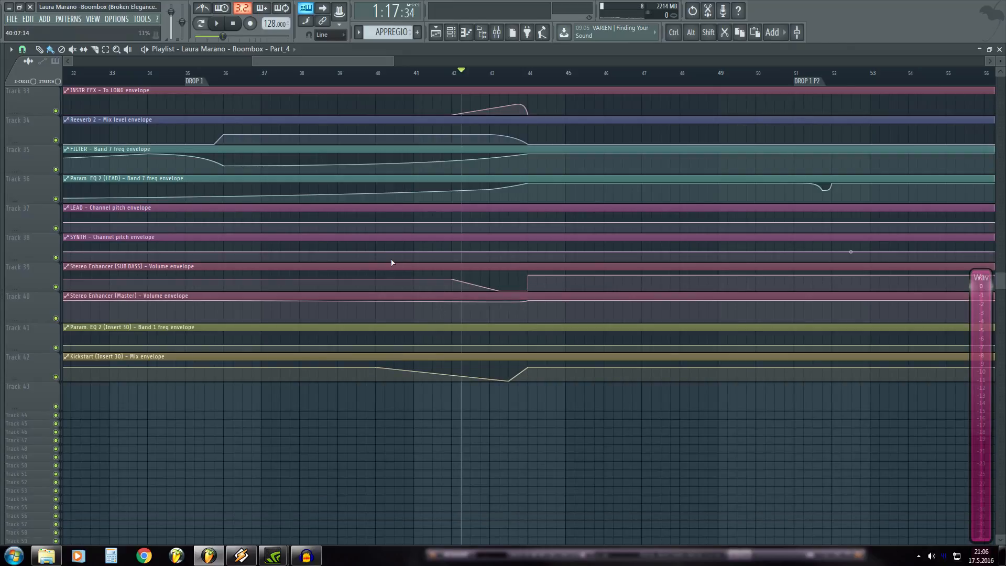
- Play from just before bar 42 into the drop while watching the Stereo Enhancer (SUB BASS) volume envelope
{"action": "scroll", "coordinate": [451, 264], "scroll_direction": "up", "scroll_amount": 1}
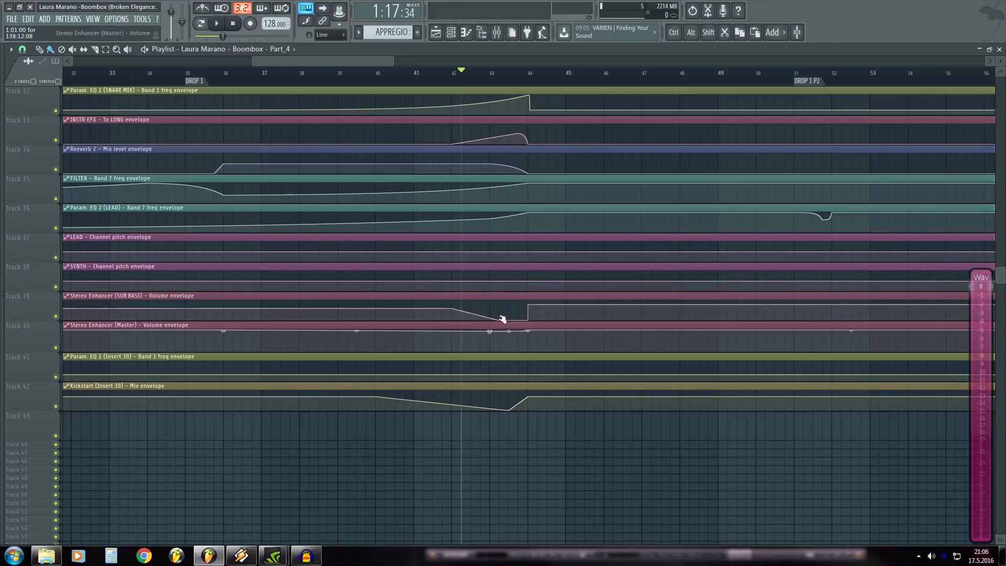
{"action": "left_click", "coordinate": [449, 76]}
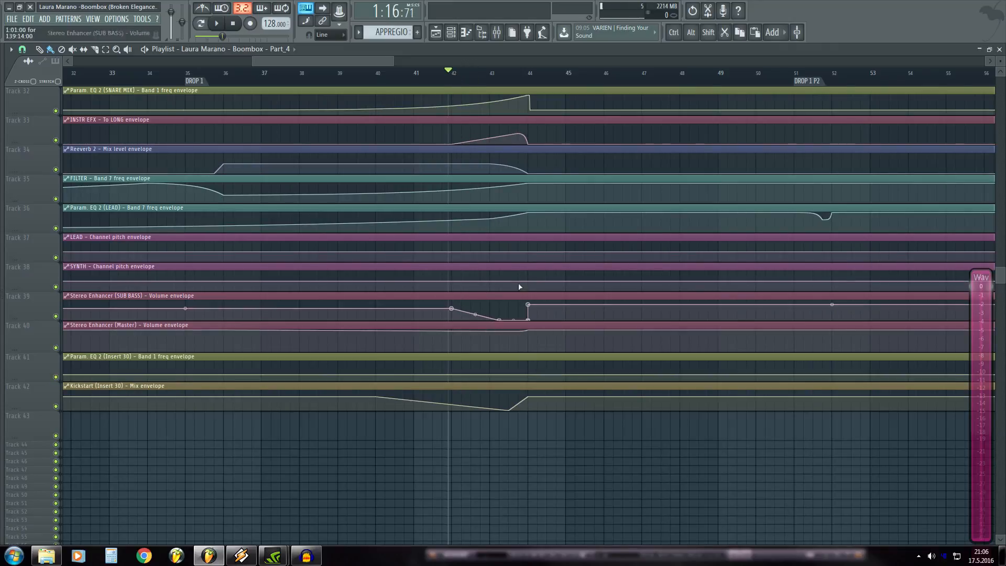
{"action": "key", "text": "space"}
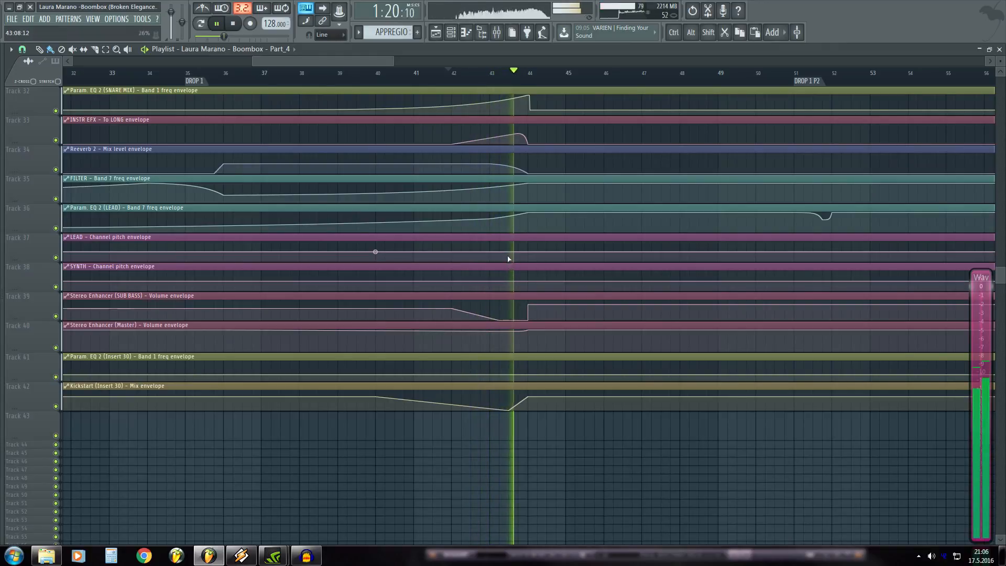
{"action": "scroll", "coordinate": [531, 83], "scroll_direction": "down", "scroll_amount": 5}
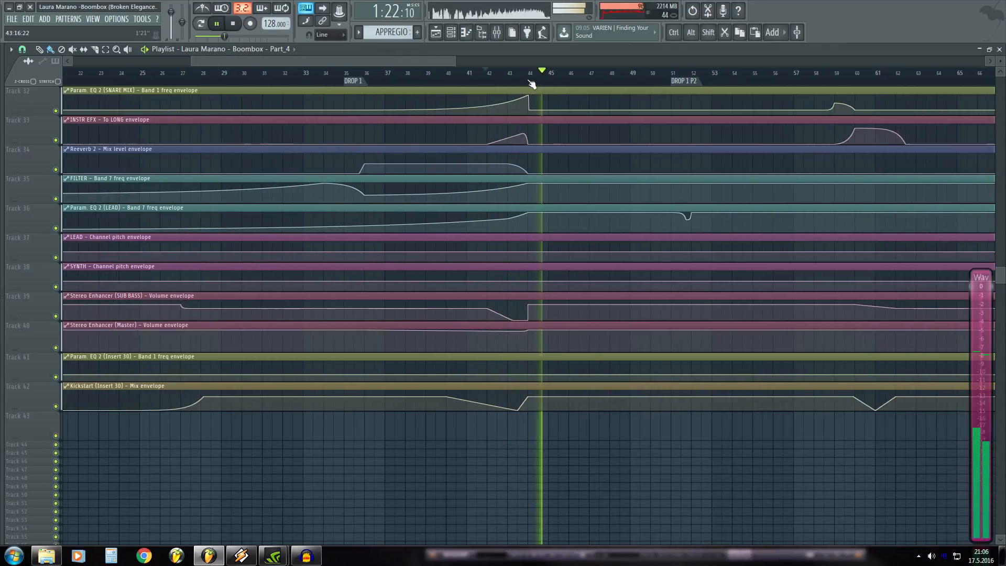
- Move the playback position to the DROP 1 P2 marker, play past the dip in the LEAD EQ envelope, and stop
{"action": "scroll", "coordinate": [530, 83], "scroll_direction": "up", "scroll_amount": 6}
{"action": "left_click", "coordinate": [357, 73]}
{"action": "key", "text": "space"}
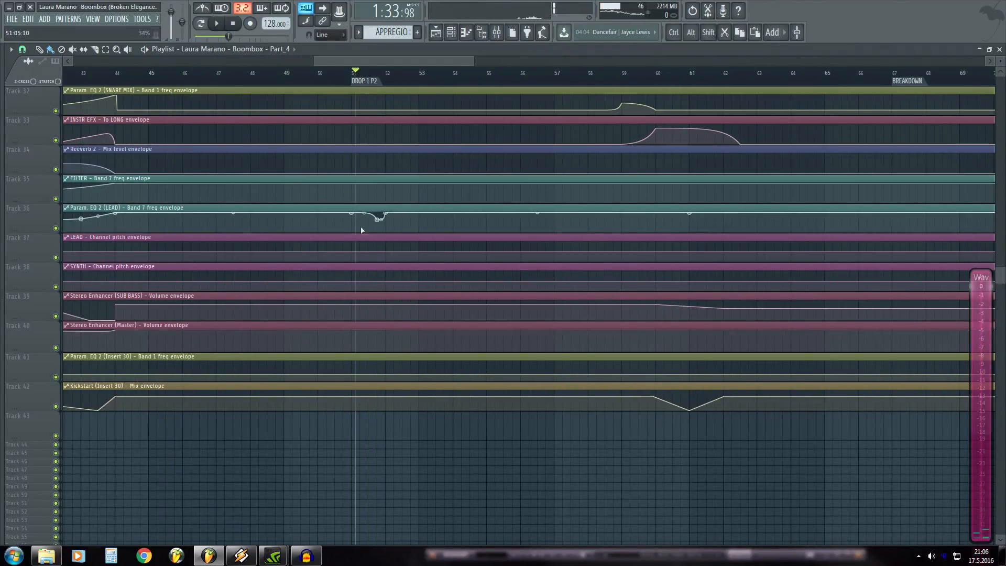
{"action": "key", "text": "space"}
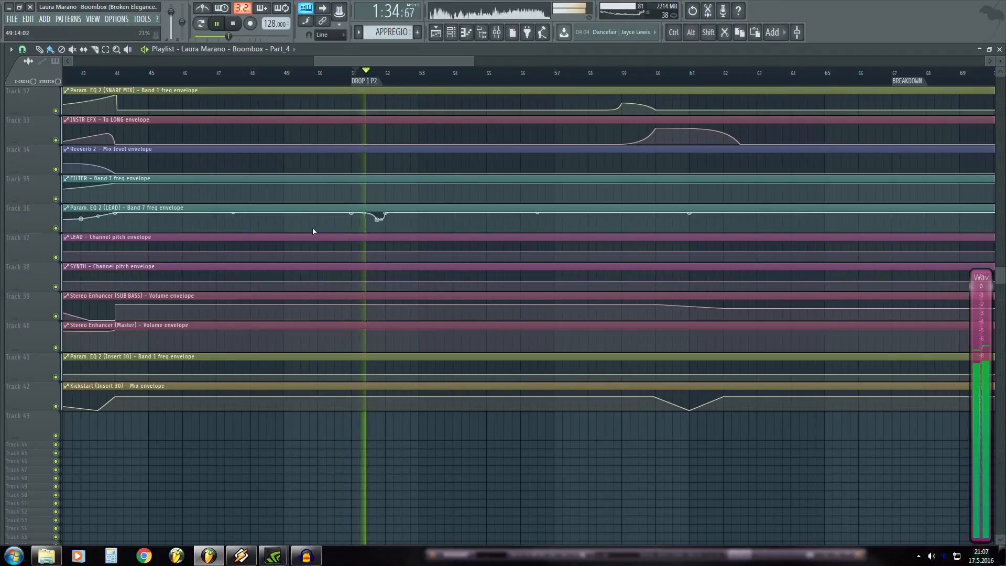
{"action": "scroll", "coordinate": [361, 257], "scroll_direction": "up", "scroll_amount": 6}
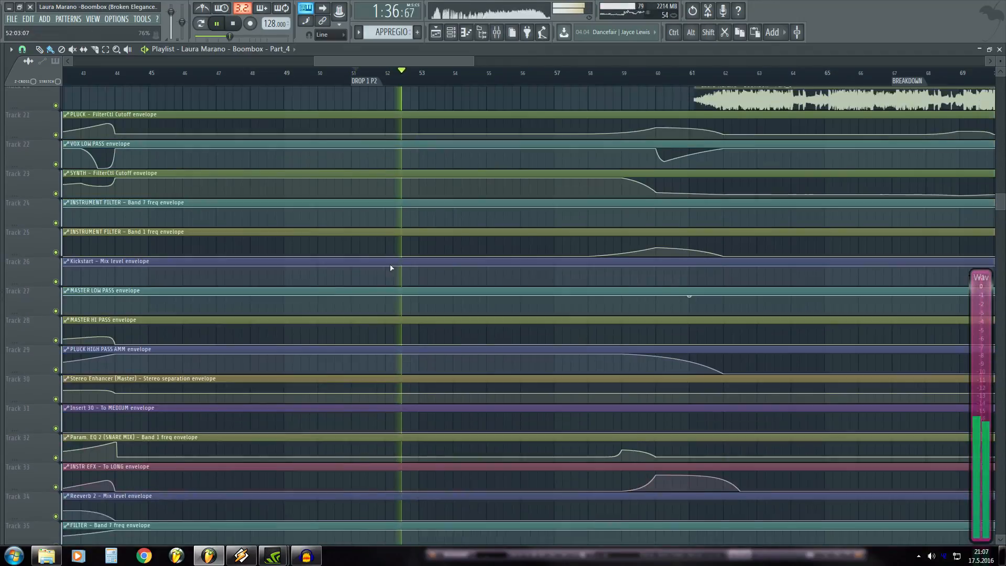
{"action": "scroll", "coordinate": [386, 278], "scroll_direction": "up", "scroll_amount": 7}
{"action": "key", "text": "space"}
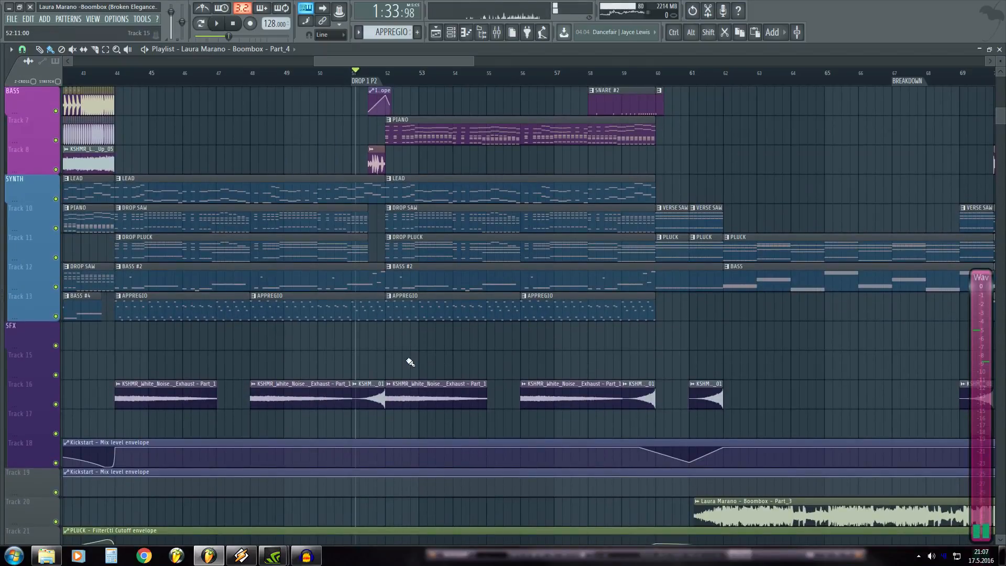
- Solo Track 16 and play its white noise and sweep clips from just after the DROP 1 P2 marker
{"action": "right_click", "coordinate": [56, 404]}
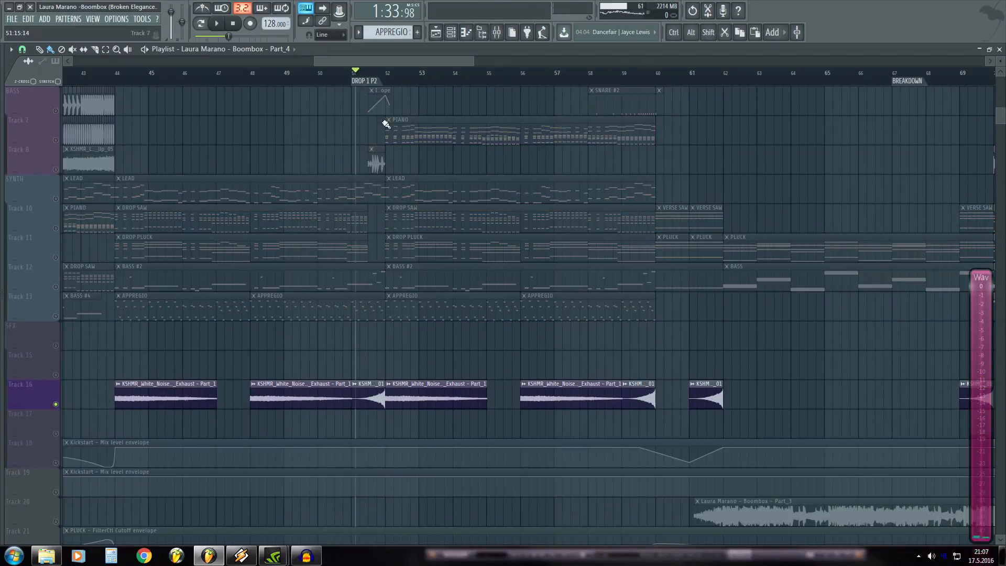
{"action": "left_click", "coordinate": [363, 65]}
{"action": "scroll", "coordinate": [364, 71], "scroll_direction": "up", "scroll_amount": 5}
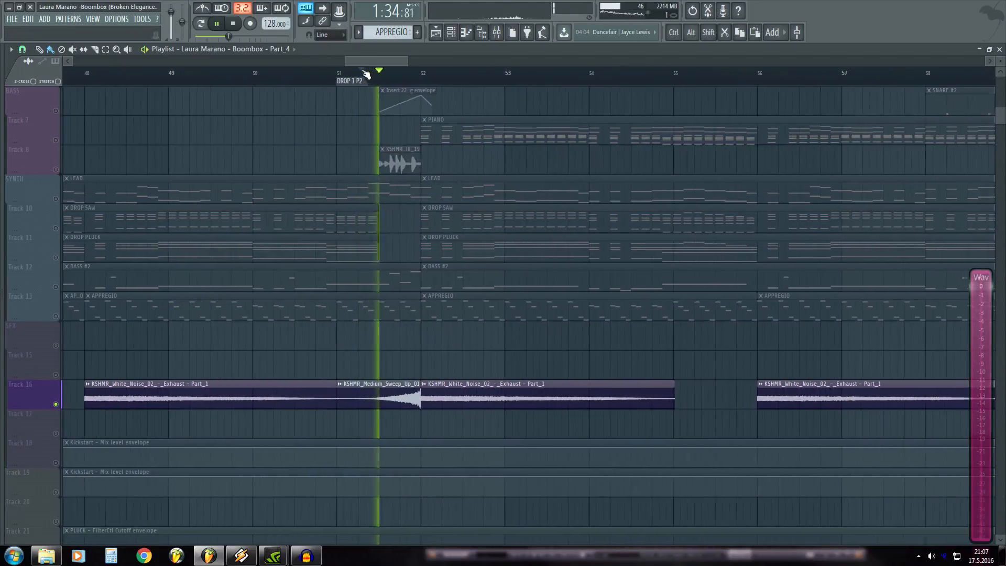
{"action": "key", "text": "space"}
{"action": "scroll", "coordinate": [370, 84], "scroll_direction": "down", "scroll_amount": 4}
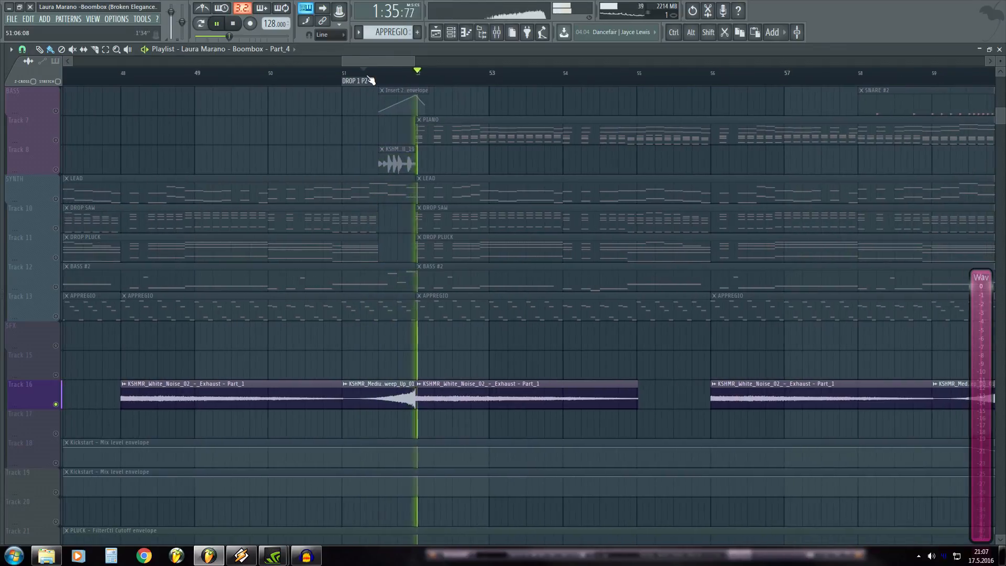
{"action": "scroll", "coordinate": [371, 80], "scroll_direction": "down", "scroll_amount": 3}
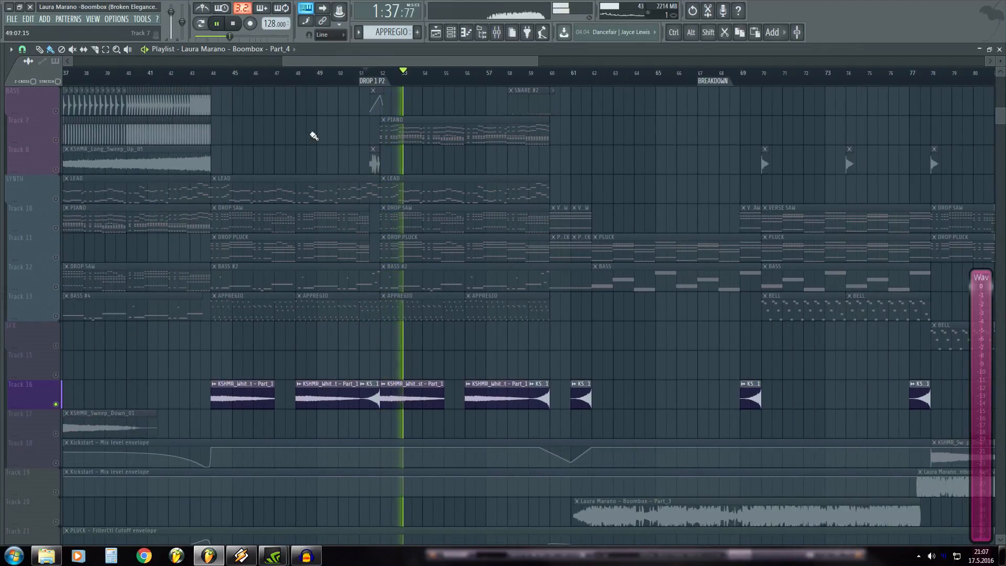
- Take Track 16 out of solo to hear the full mix briefly, and stop playback
{"action": "right_click", "coordinate": [56, 405]}
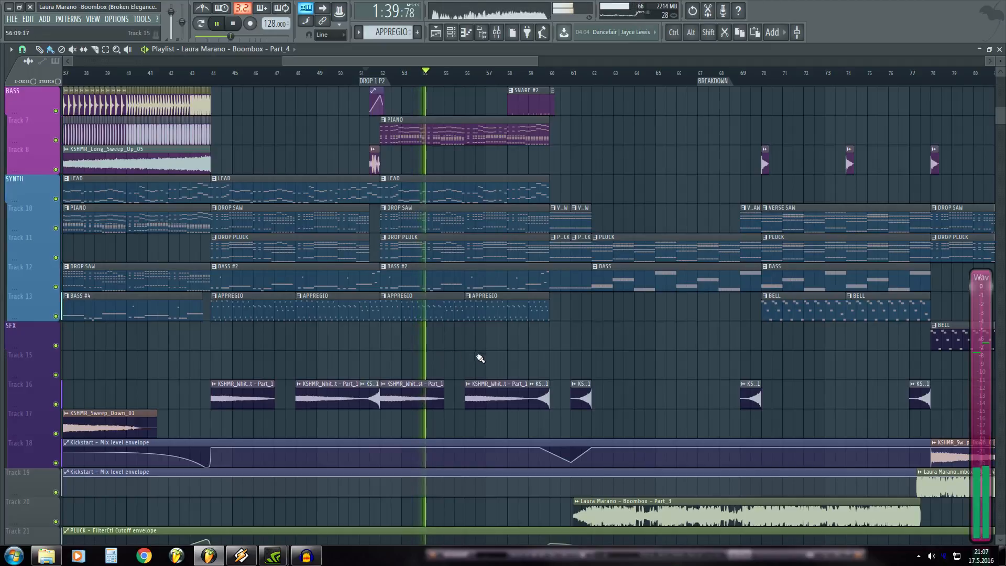
{"action": "scroll", "coordinate": [476, 372], "scroll_direction": "up", "scroll_amount": 2}
{"action": "scroll", "coordinate": [476, 369], "scroll_direction": "up", "scroll_amount": 1}
{"action": "key", "text": "space"}
- Review the drum, bass, synth and SFX clips and the automation envelopes between DROP 1 and BREAKDOWN
{"action": "scroll", "coordinate": [471, 361], "scroll_direction": "down", "scroll_amount": 3}
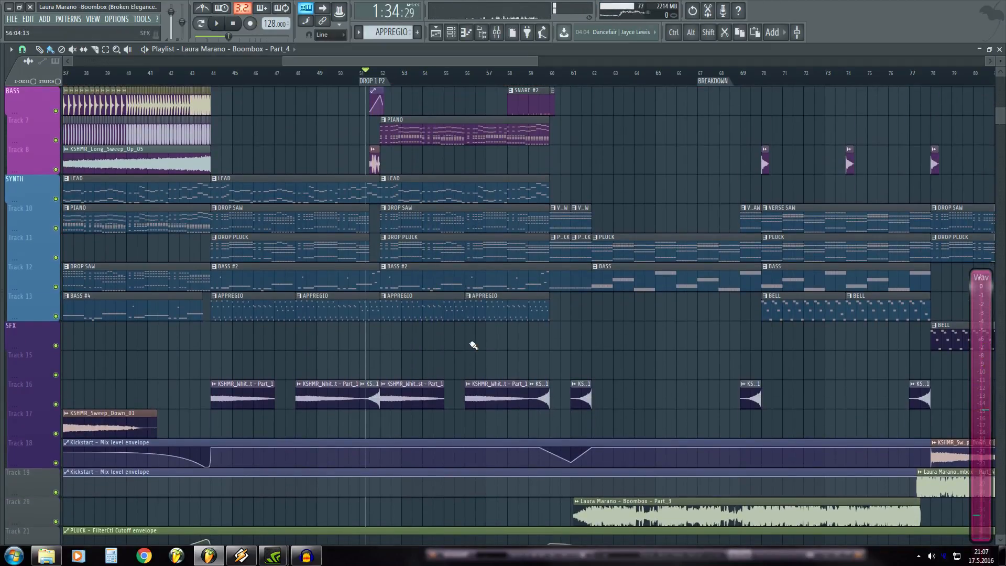
{"action": "scroll", "coordinate": [471, 346], "scroll_direction": "down", "scroll_amount": 3}
{"action": "scroll", "coordinate": [461, 337], "scroll_direction": "down", "scroll_amount": 6}
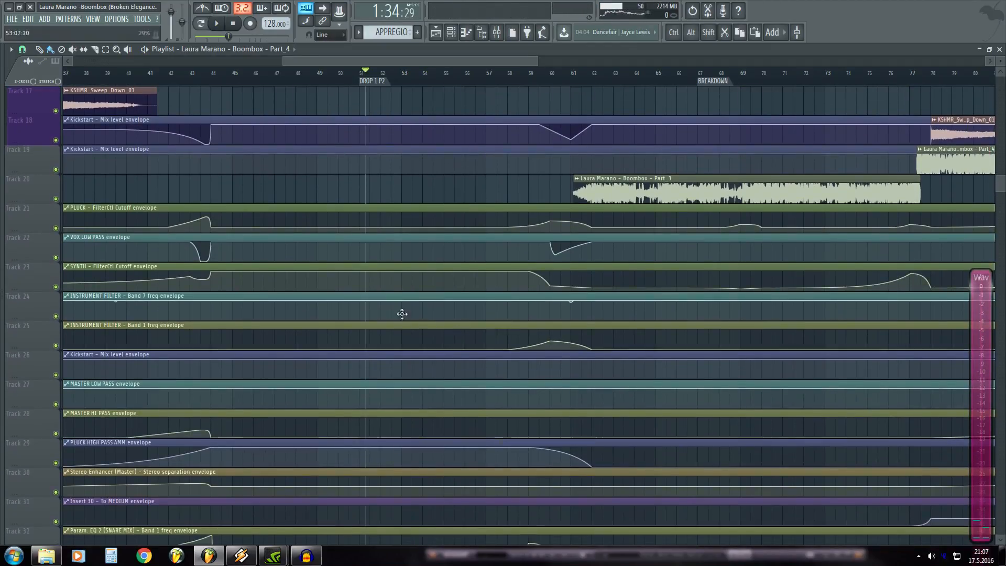
{"action": "scroll", "coordinate": [422, 319], "scroll_direction": "up", "scroll_amount": 7}
{"action": "scroll", "coordinate": [320, 262], "scroll_direction": "up", "scroll_amount": 7}
{"action": "left_click_drag", "start_coordinate": [390, 59], "coordinate": [341, 59]}
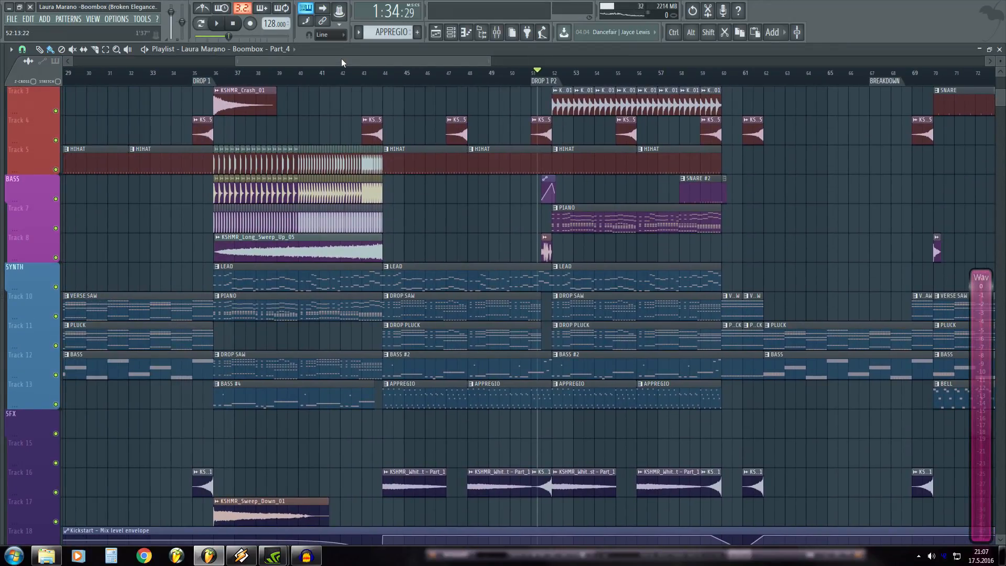
{"action": "scroll", "coordinate": [468, 272], "scroll_direction": "up", "scroll_amount": 2}
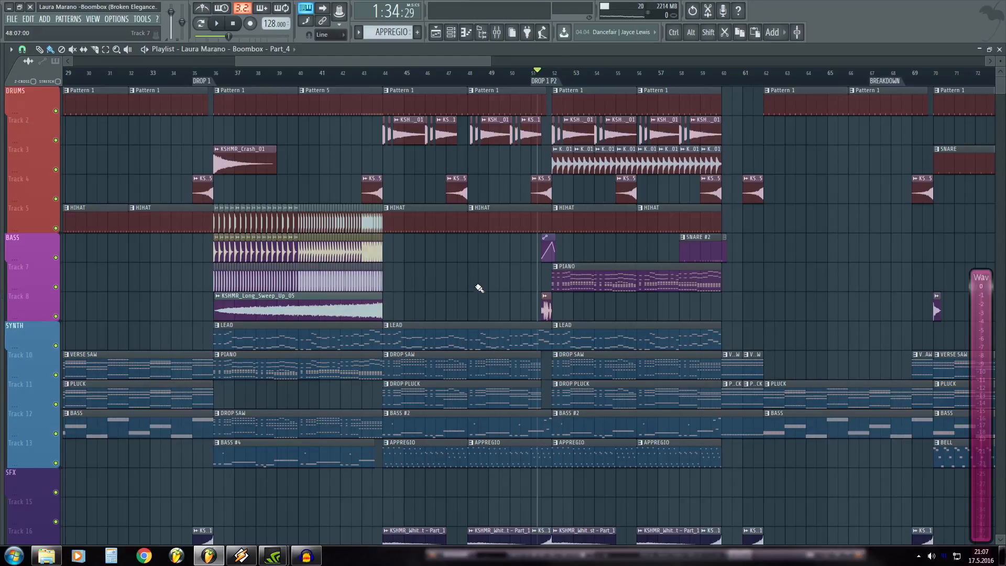
{"action": "scroll", "coordinate": [410, 62], "scroll_direction": "right", "scroll_amount": 2}
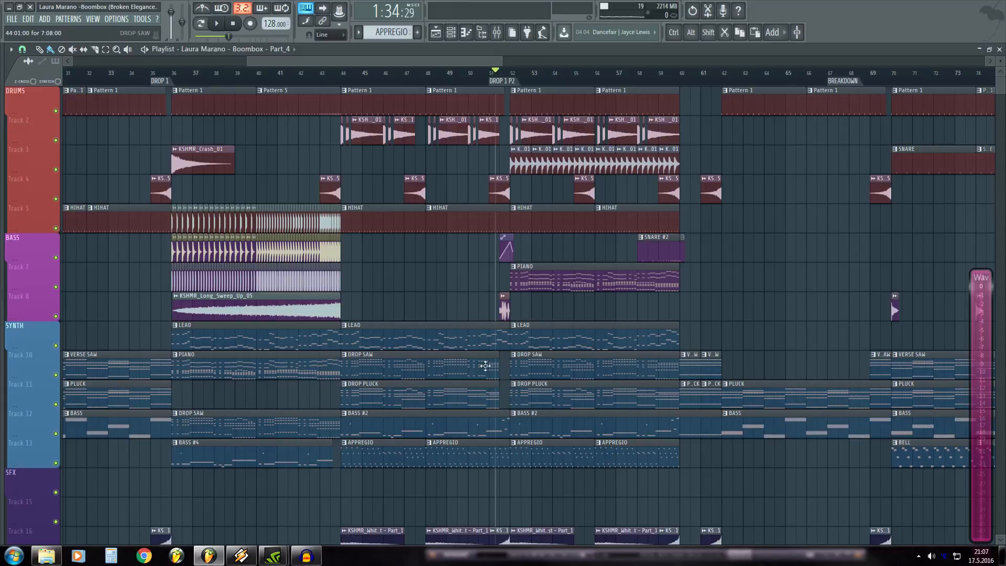
{"action": "scroll", "coordinate": [466, 377], "scroll_direction": "down", "scroll_amount": 5}
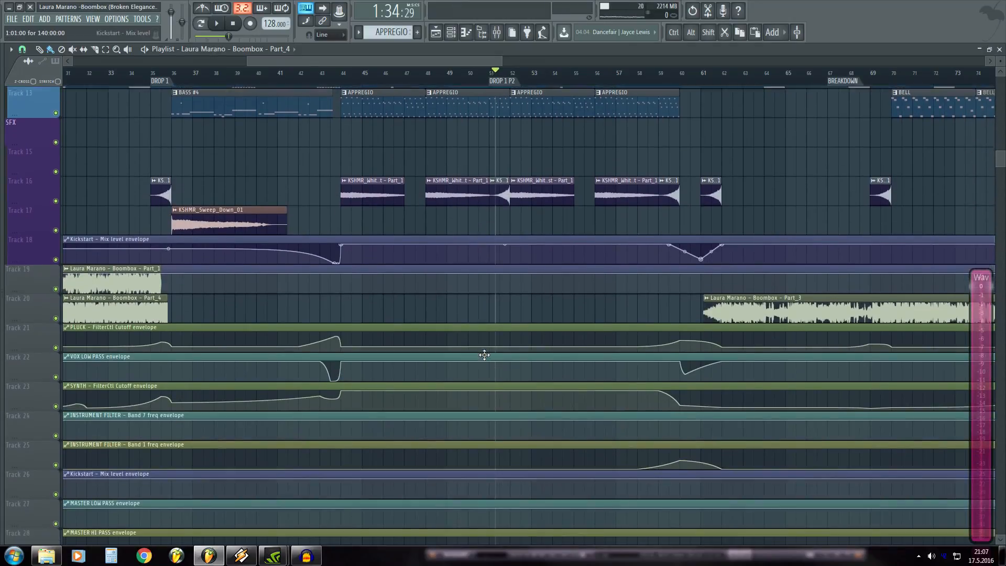
{"action": "scroll", "coordinate": [479, 356], "scroll_direction": "down", "scroll_amount": 6}
{"action": "scroll", "coordinate": [467, 318], "scroll_direction": "up", "scroll_amount": 3}
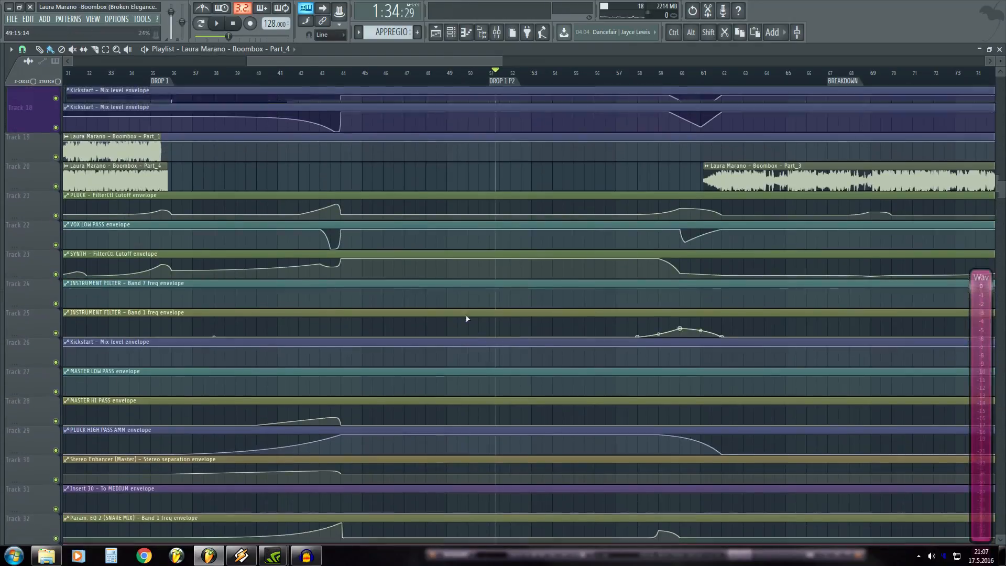
{"action": "scroll", "coordinate": [467, 318], "scroll_direction": "up", "scroll_amount": 2}
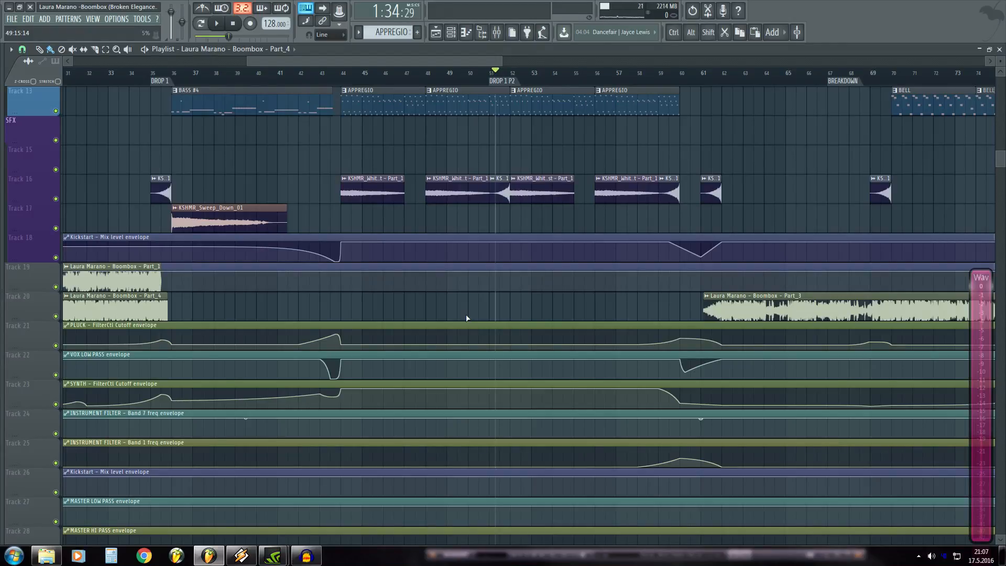
{"action": "scroll", "coordinate": [467, 318], "scroll_direction": "up", "scroll_amount": 4}
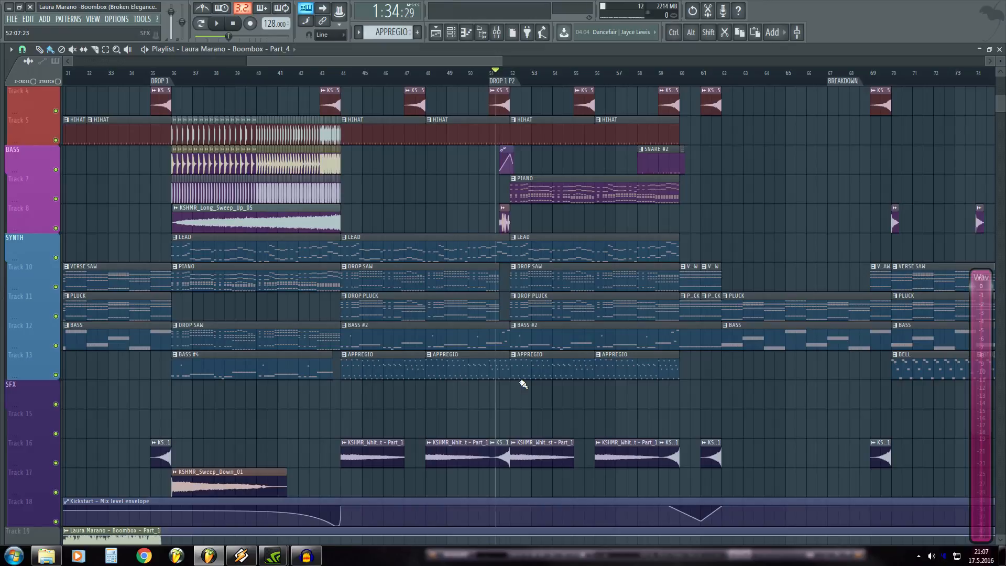
{"action": "scroll", "coordinate": [522, 384], "scroll_direction": "up", "scroll_amount": 2}
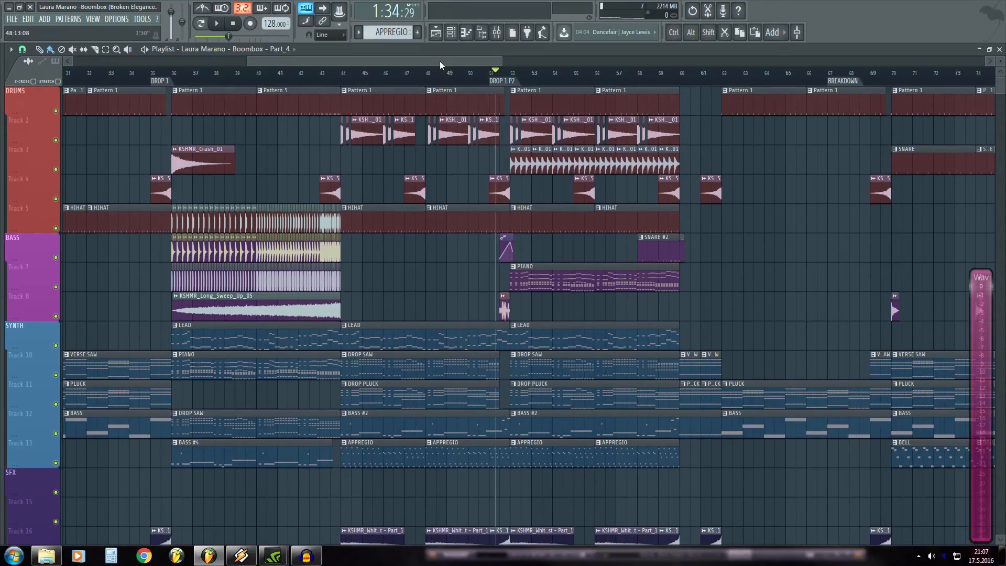
- Move the playback position to bar 55, in the second part of the drop
{"action": "left_click_drag", "start_coordinate": [440, 62], "coordinate": [463, 67]}
{"action": "left_click", "coordinate": [498, 79]}
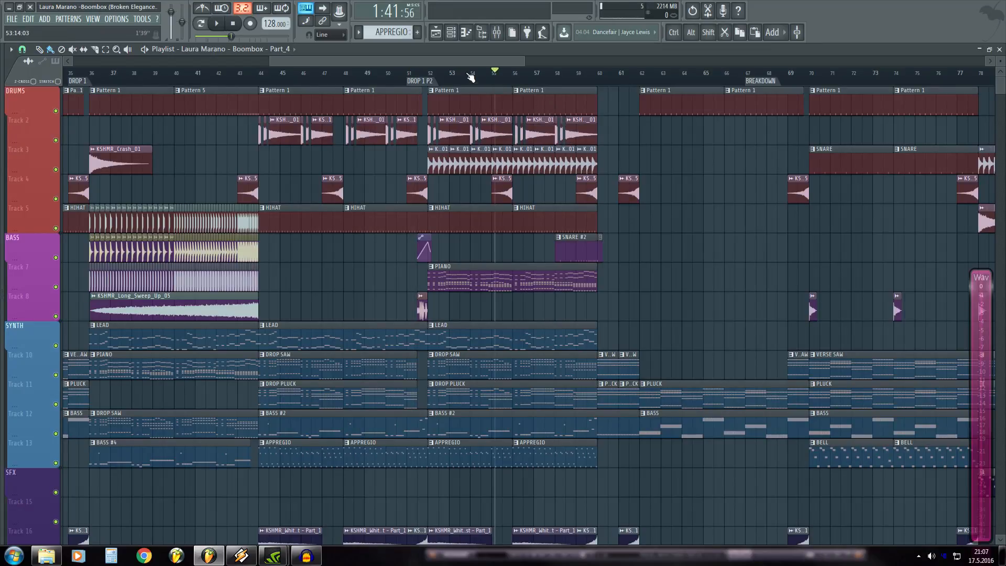
{"action": "left_click_drag", "start_coordinate": [468, 61], "coordinate": [479, 62]}
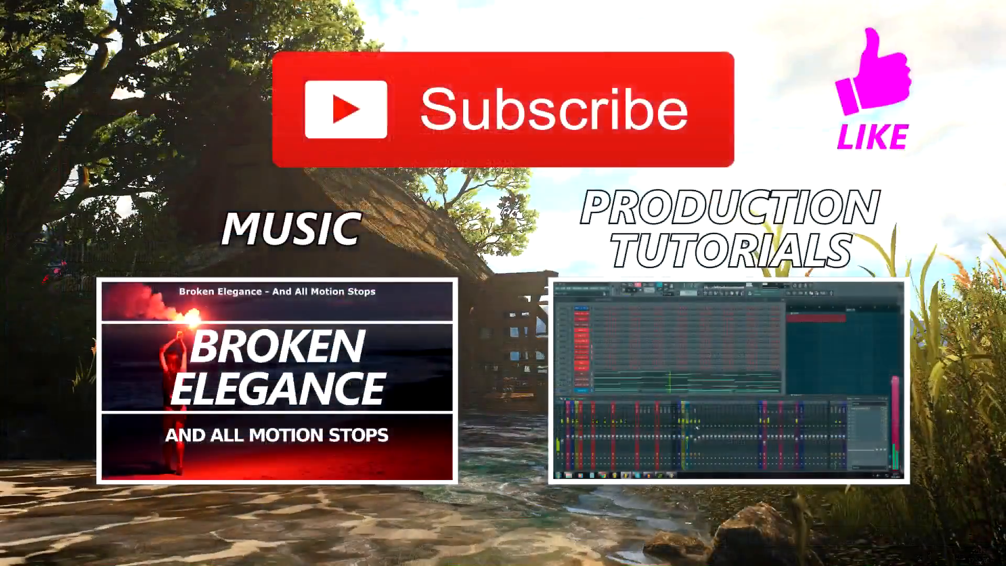